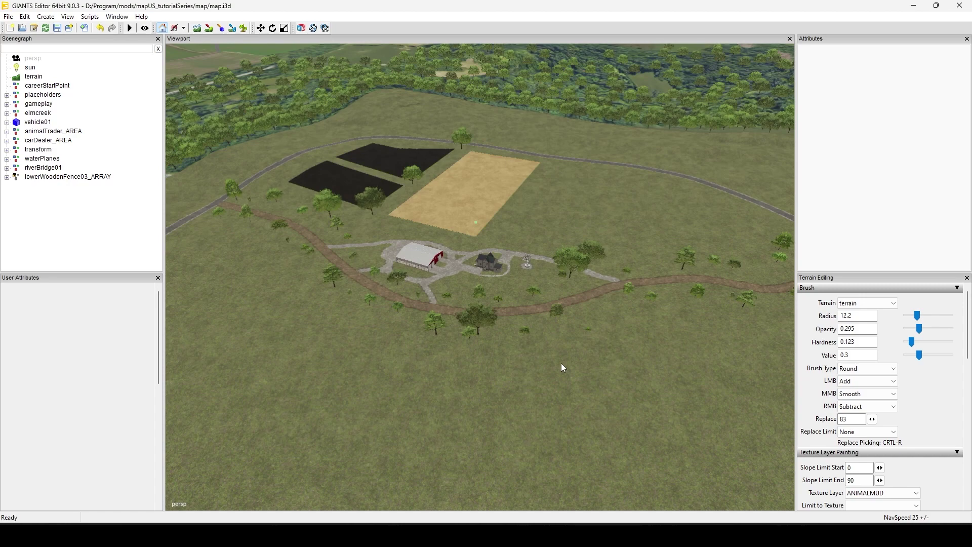
Examine the farmyard, the fields around it and the roads that surround them on the map
right_click_drag(517, 285, 555, 348)
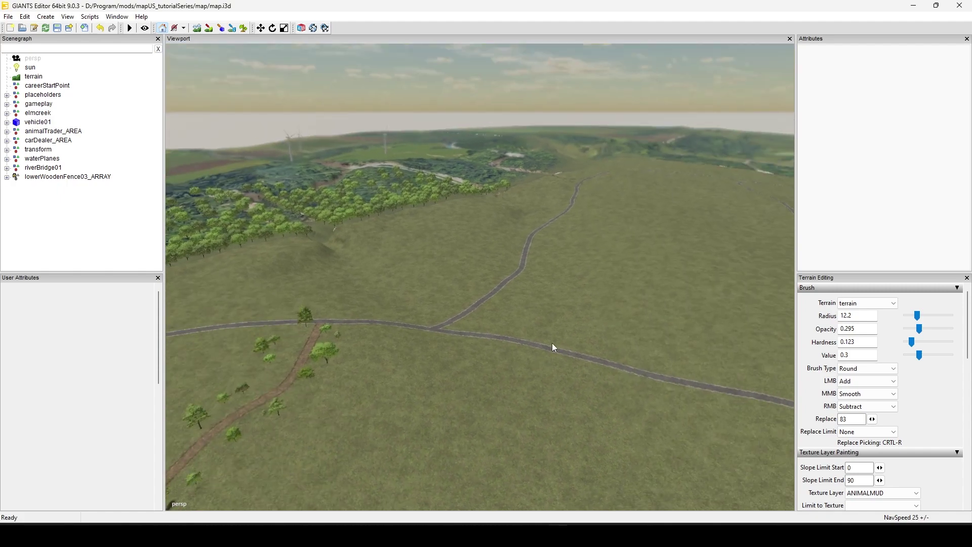
right_click_drag(467, 217, 417, 393)
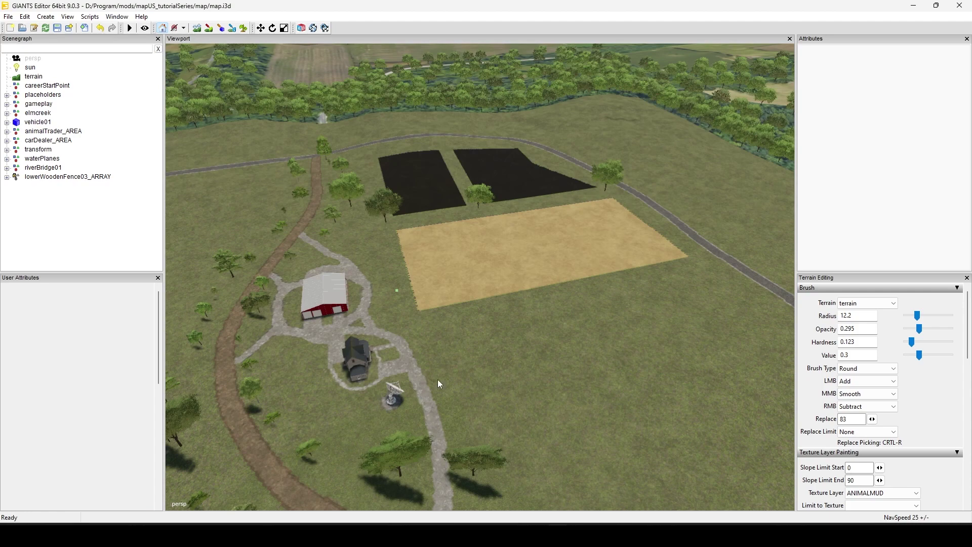
left_click_drag(444, 288, 415, 286, "alt")
middle_click_drag(415, 286, 365, 316, "alt")
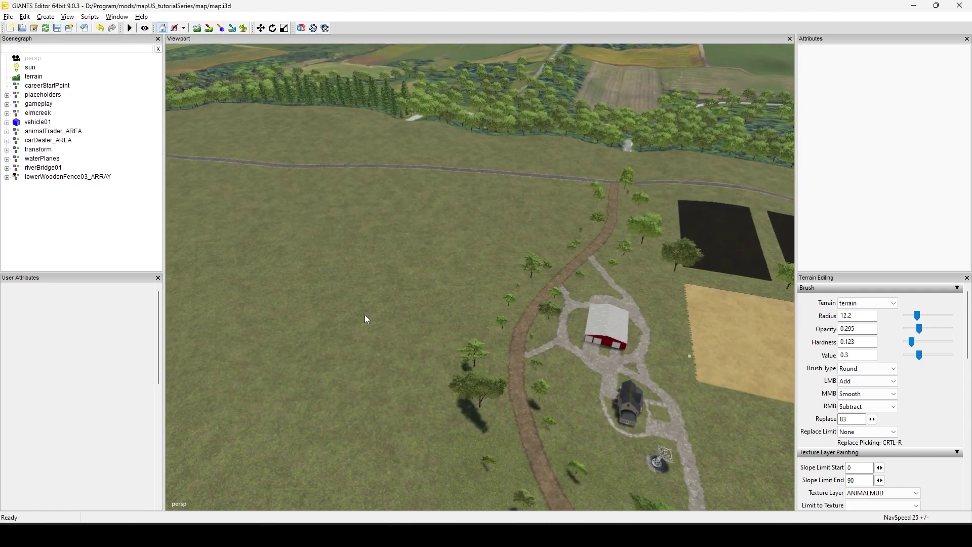
right_click_drag(365, 316, 548, 298, "alt")
middle_click_drag(549, 297, 568, 366, "alt")
left_click_drag(568, 366, 423, 335, "alt")
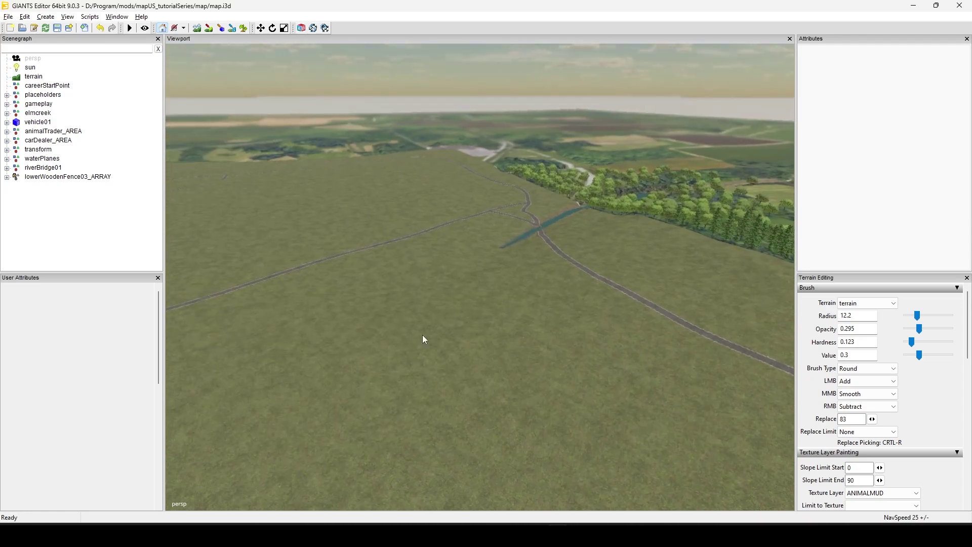
middle_click_drag(423, 335, 431, 366, "alt")
left_click_drag(431, 366, 540, 396, "alt")
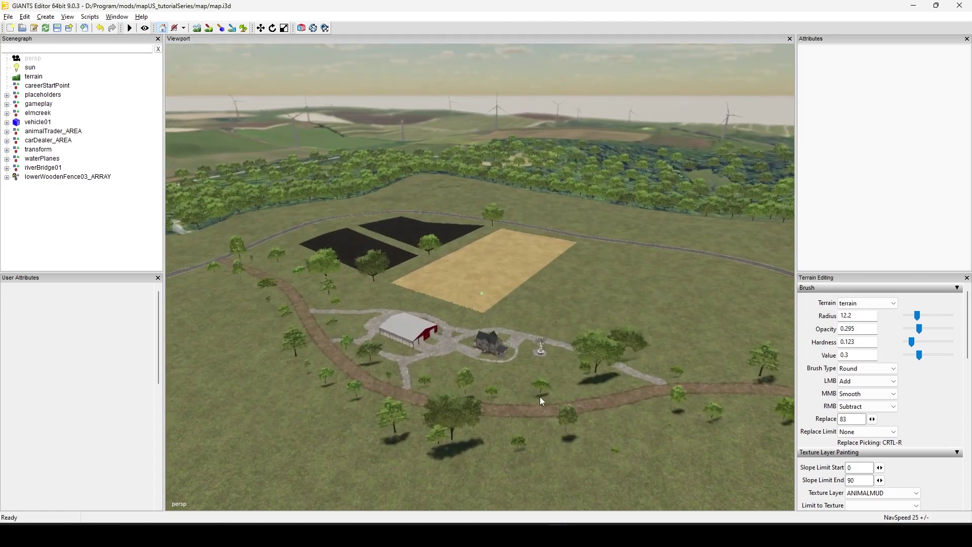
left_click_drag(513, 310, 452, 393, "alt")
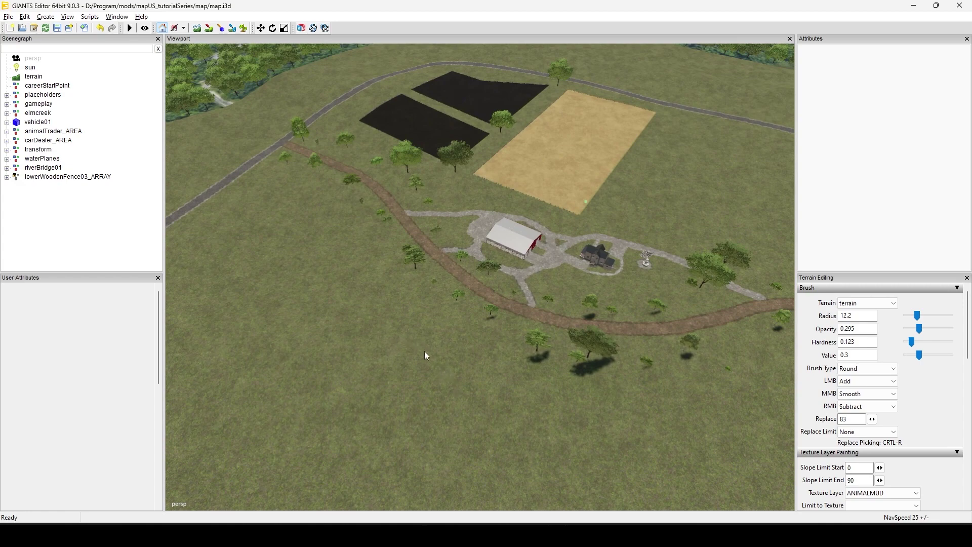
left_click_drag(425, 355, 510, 297, "alt")
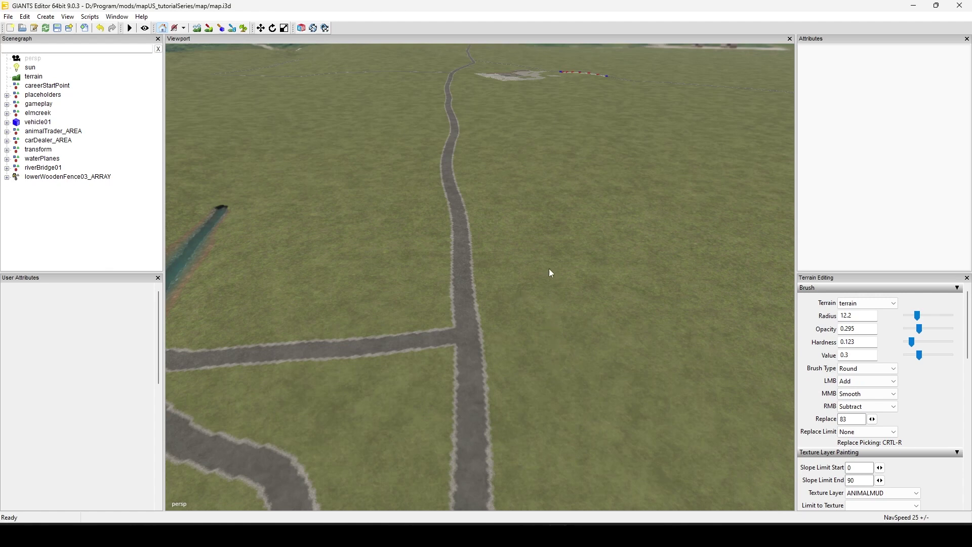
Examine the paved road junction near the river bridge from several distances and angles
middle_click_drag(587, 224, 539, 258)
scroll(527, 325, "up", 4)
middle_click_drag(479, 363, 559, 299)
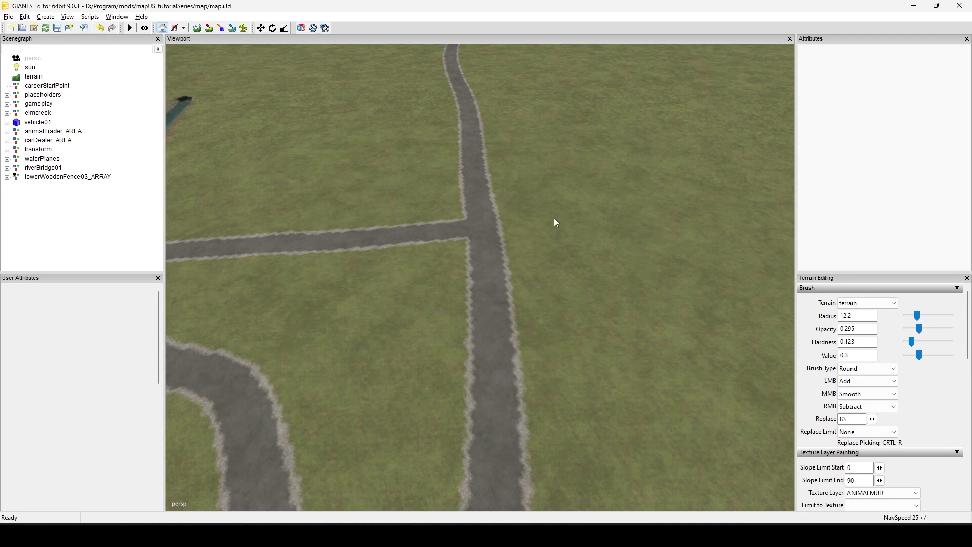
middle_click_drag(553, 218, 536, 299, "alt")
left_click_drag(569, 247, 528, 294, "alt")
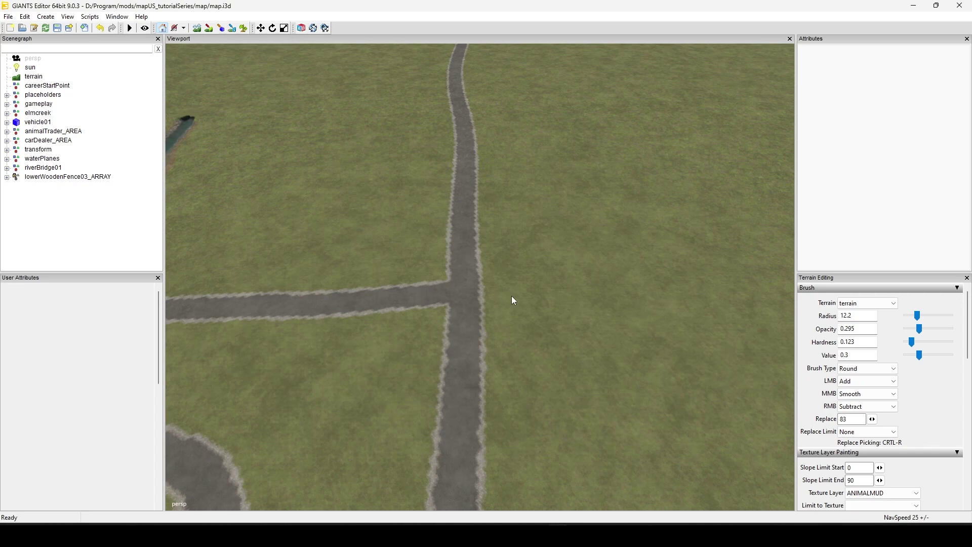
left_click_drag(491, 398, 490, 367, "alt")
middle_click_drag(490, 367, 496, 264, "alt")
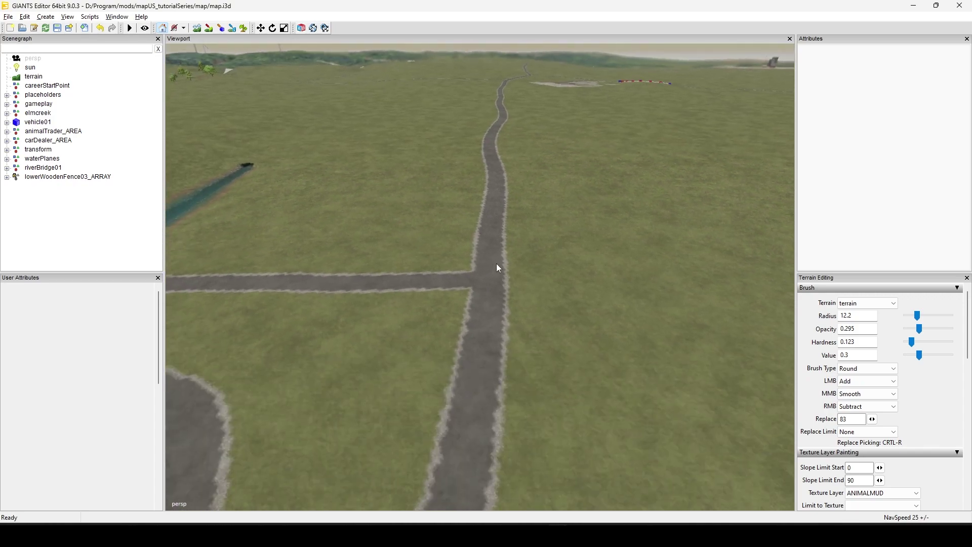
left_click_drag(540, 325, 462, 333, "alt")
middle_click_drag(462, 333, 456, 370, "alt")
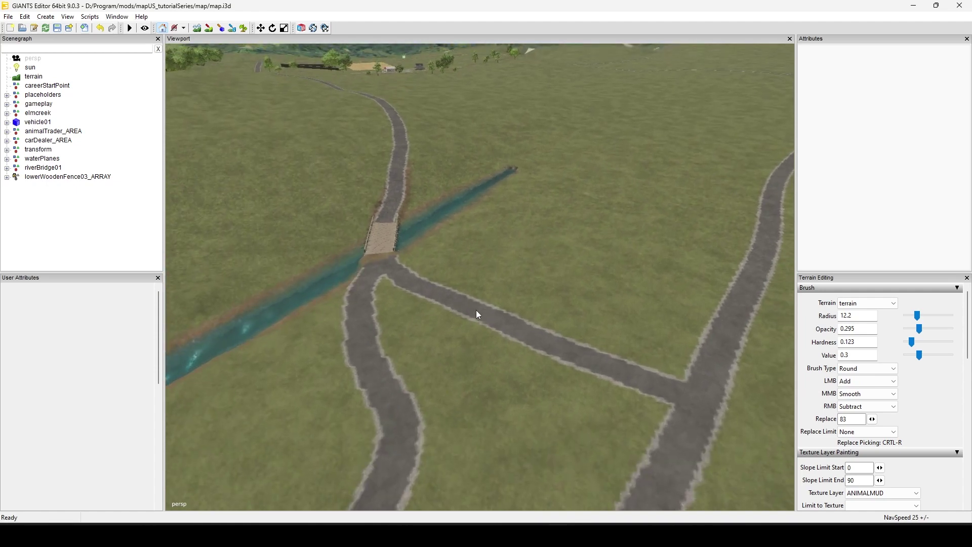
left_click_drag(467, 247, 628, 350, "alt")
right_click_drag(448, 365, 550, 322, "alt")
middle_click_drag(550, 322, 544, 367, "alt")
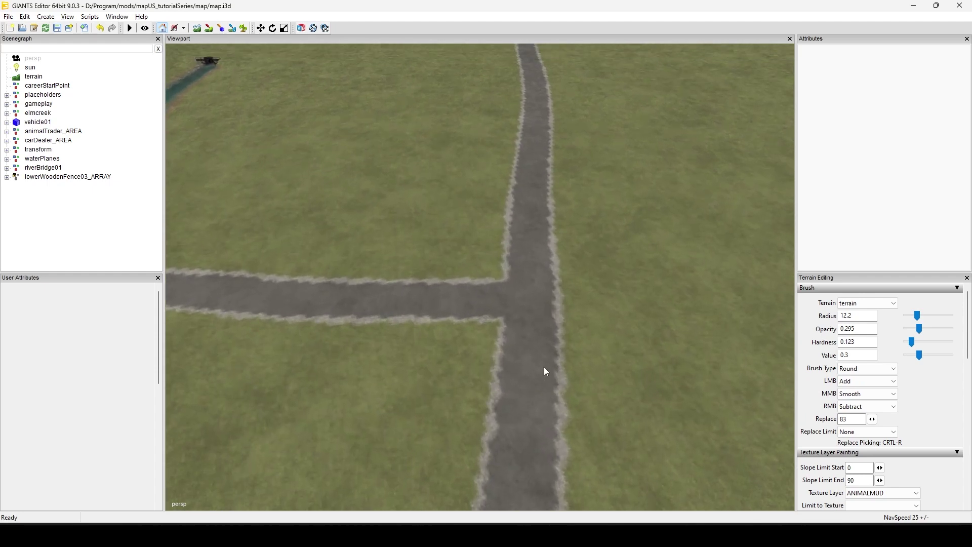
left_click_drag(449, 393, 435, 410, "alt")
right_click_drag(435, 410, 449, 369, "alt")
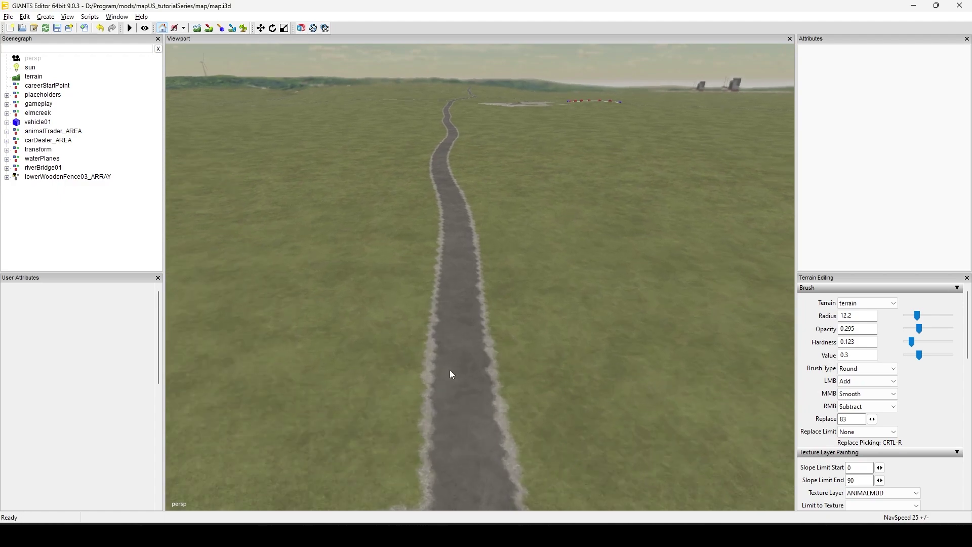
left_click_drag(450, 371, 434, 395, "alt")
right_click_drag(434, 395, 457, 379, "alt")
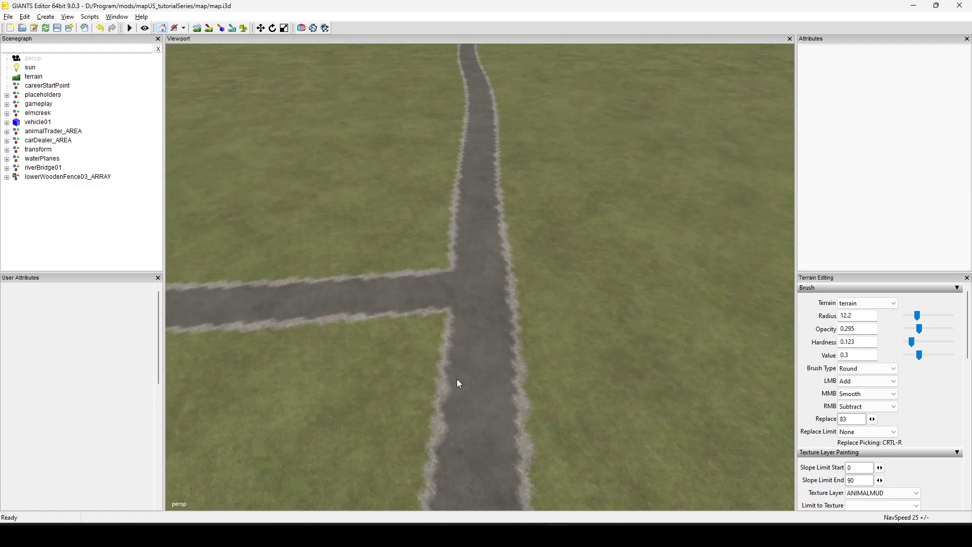
left_click_drag(459, 383, 514, 373, "alt")
right_click_drag(514, 373, 433, 370, "alt")
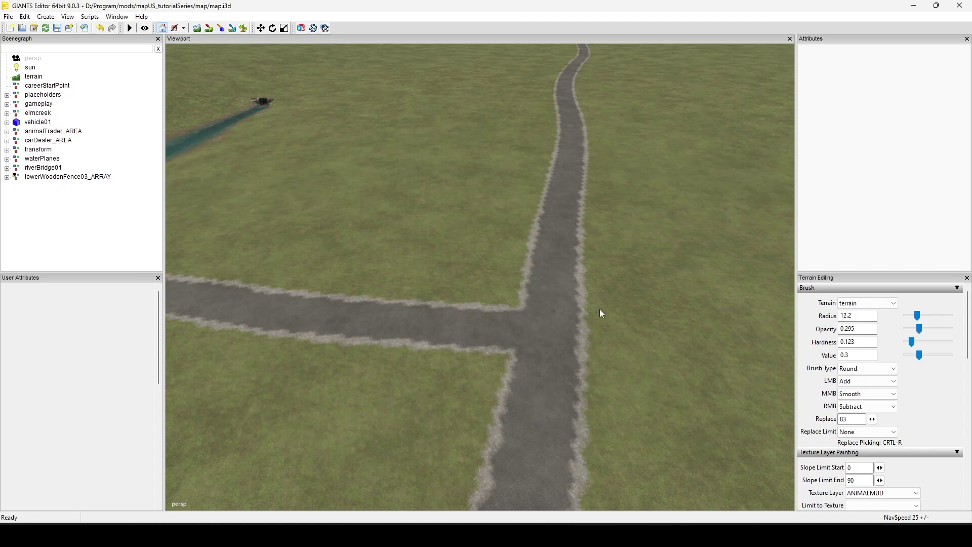
left_click_drag(599, 309, 567, 329, "alt")
right_click_drag(567, 329, 542, 324, "alt")
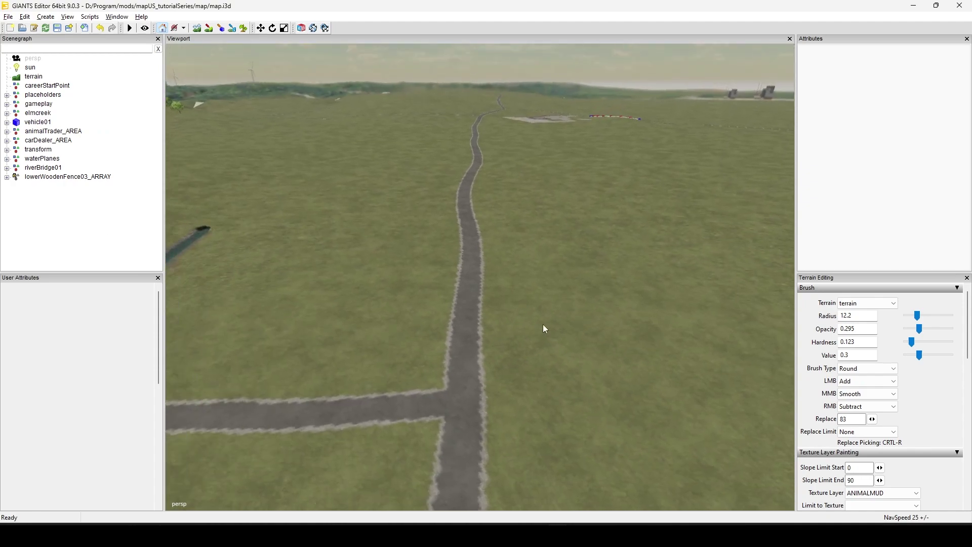
middle_click_drag(543, 324, 556, 320, "alt")
left_click_drag(550, 305, 474, 410, "alt")
right_click_drag(474, 410, 540, 350, "alt")
middle_click_drag(540, 350, 524, 310, "alt")
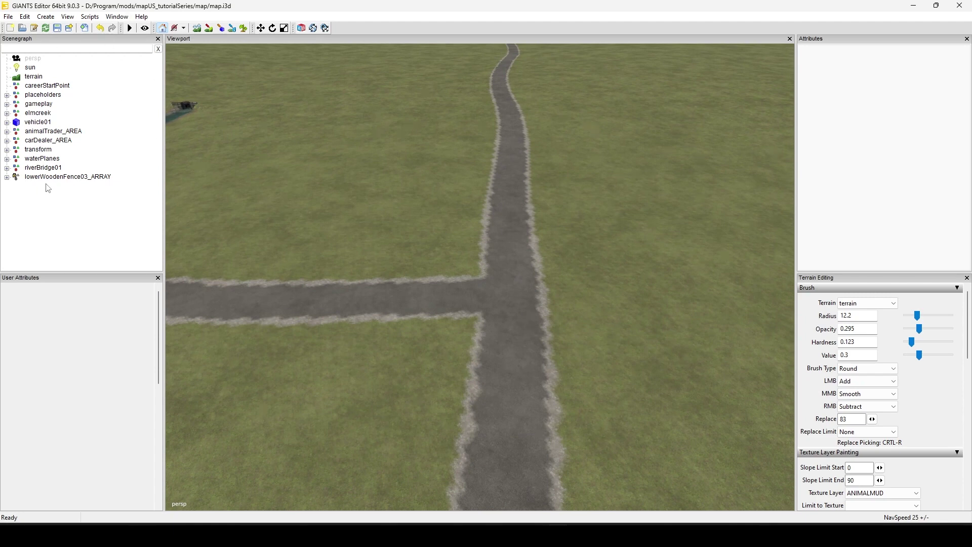
Add a script callback user attribute named onCreate to the trafficSystem group inside the gameplay splines
left_click(6, 105)
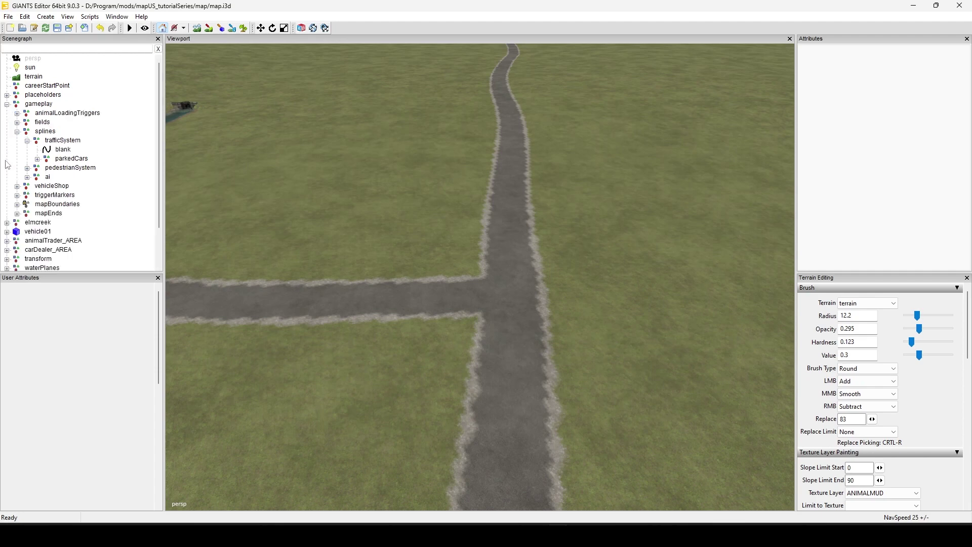
left_click(45, 131)
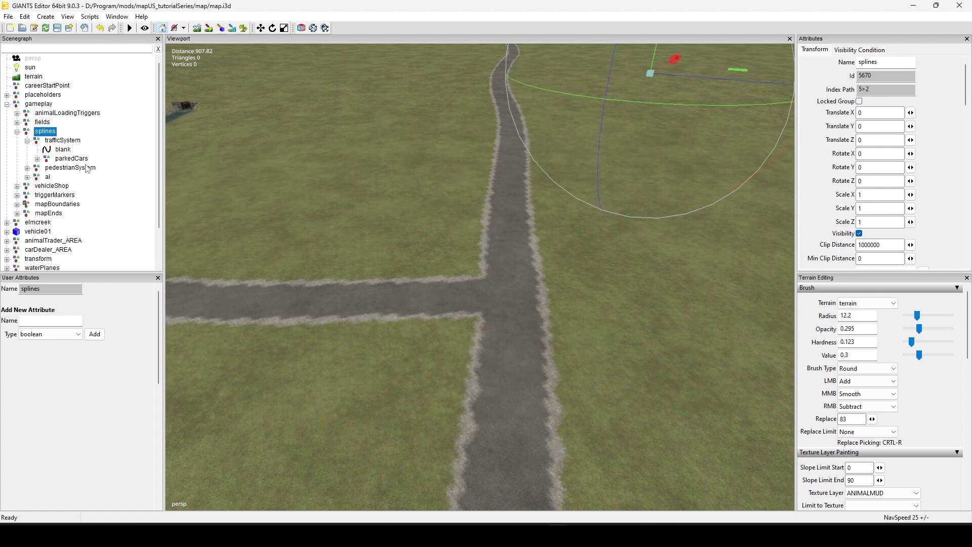
left_click(73, 142)
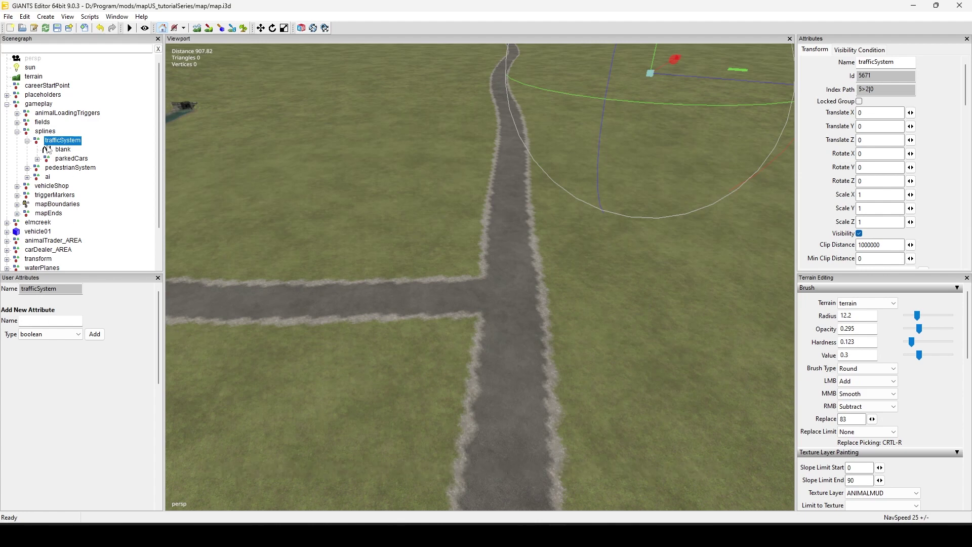
left_click(43, 320)
type("onCreate")
left_click(56, 336)
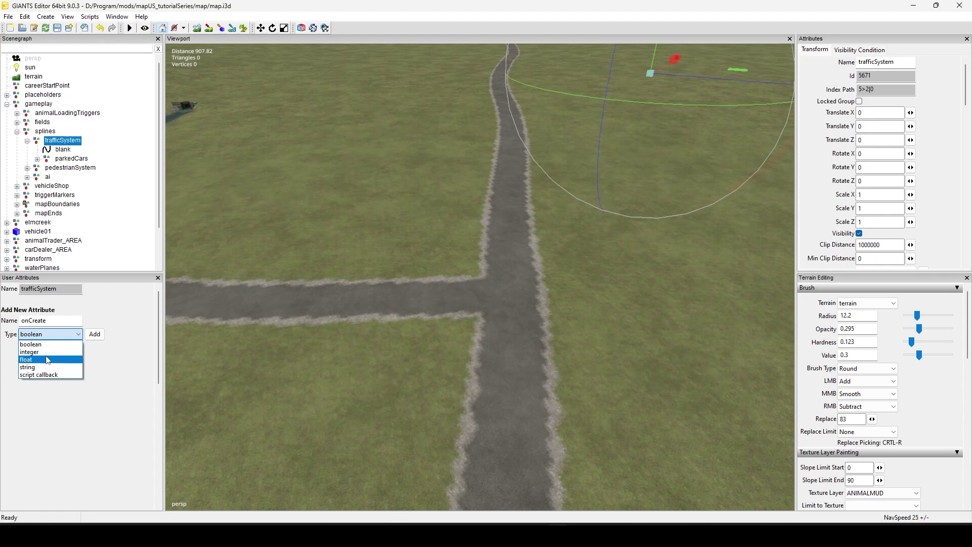
left_click(50, 375)
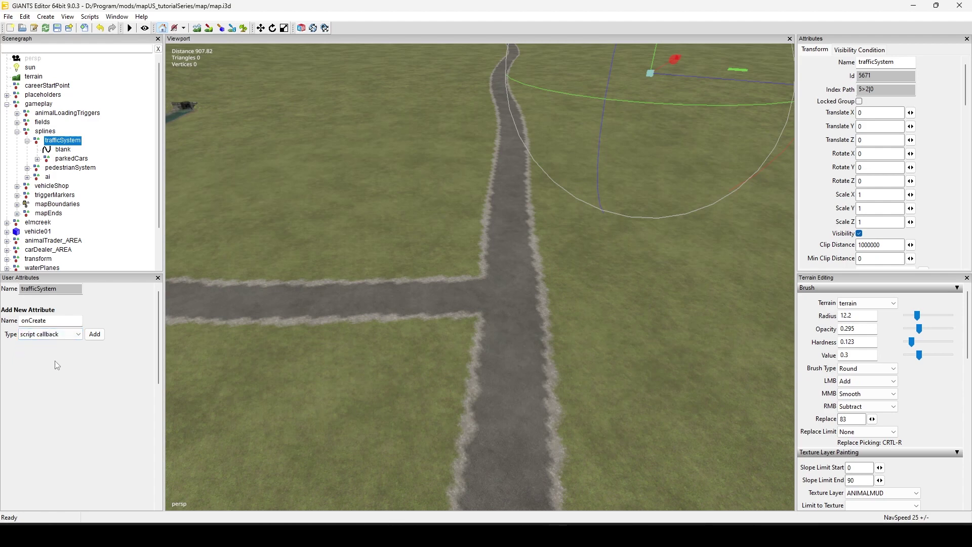
left_click(93, 335)
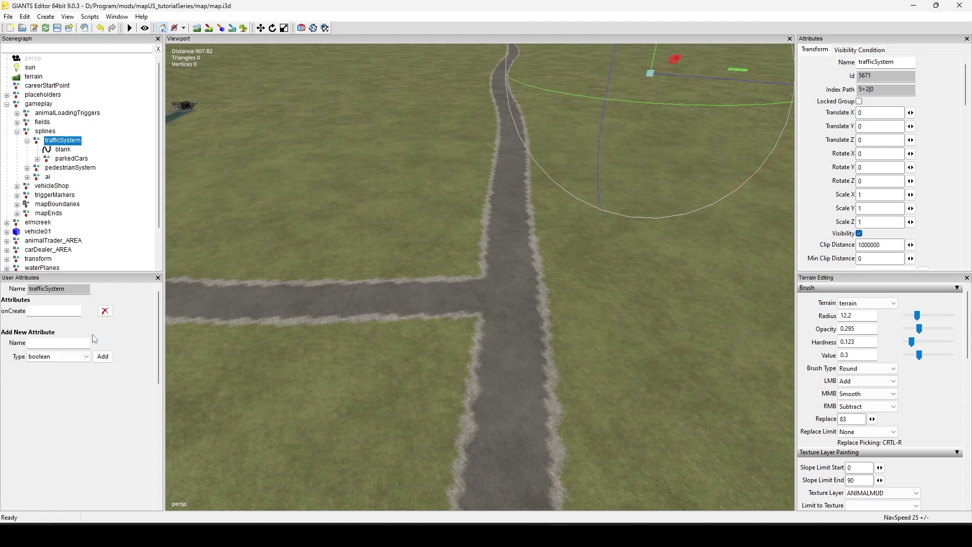
Add a string user attribute named xmlFile to the trafficSystem group
left_click(47, 346)
type("xmlFile")
left_click(44, 358)
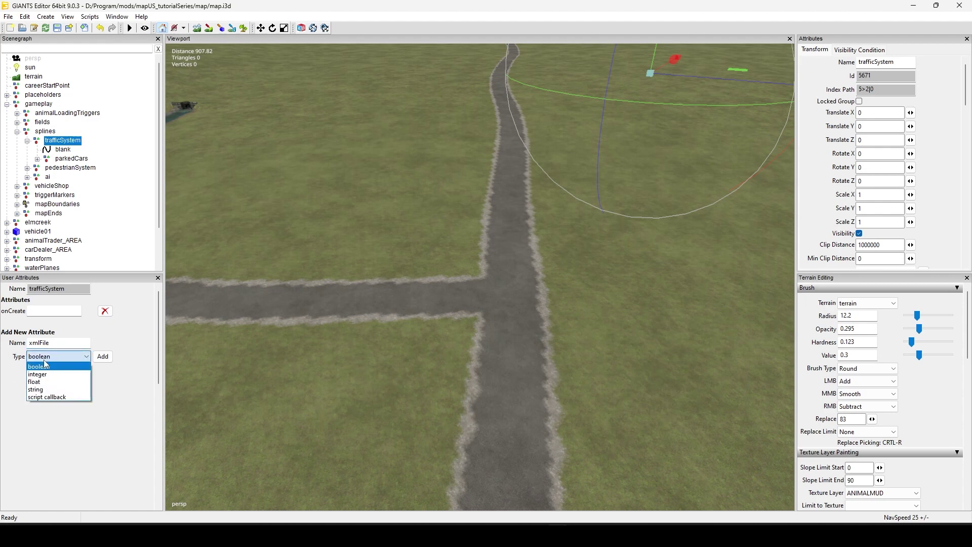
left_click(35, 389)
left_click(110, 358)
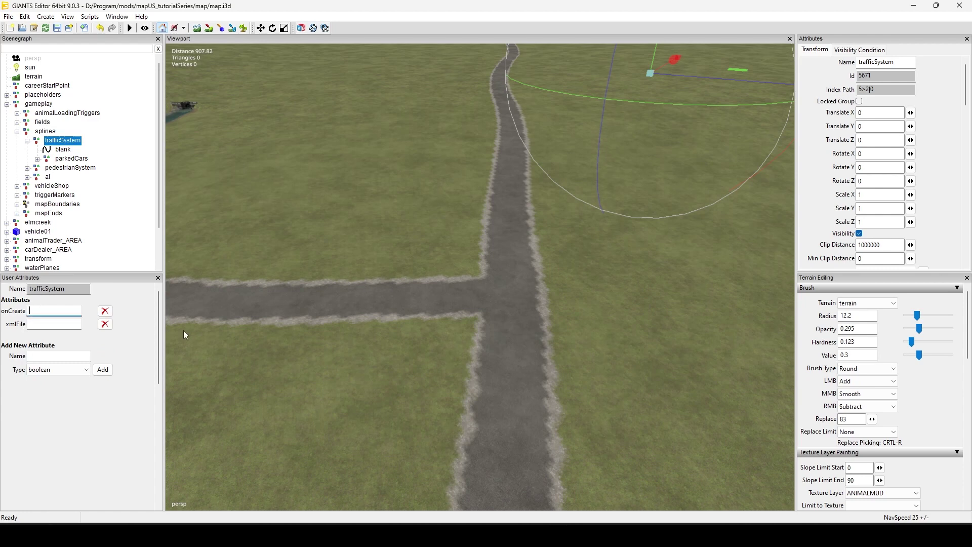
Set the onCreate attribute of the trafficSystem group to TrafficSystem.onCreate
type("Traffic")
type("Sy")
type("ste")
type("m")
type(".onCreate")
key("Tab")
In File Explorer, copy the trafficSystem XML file from the base game's mapUS folder into the mod's map folder and open the copy in Notepad++
left_click(376, 485)
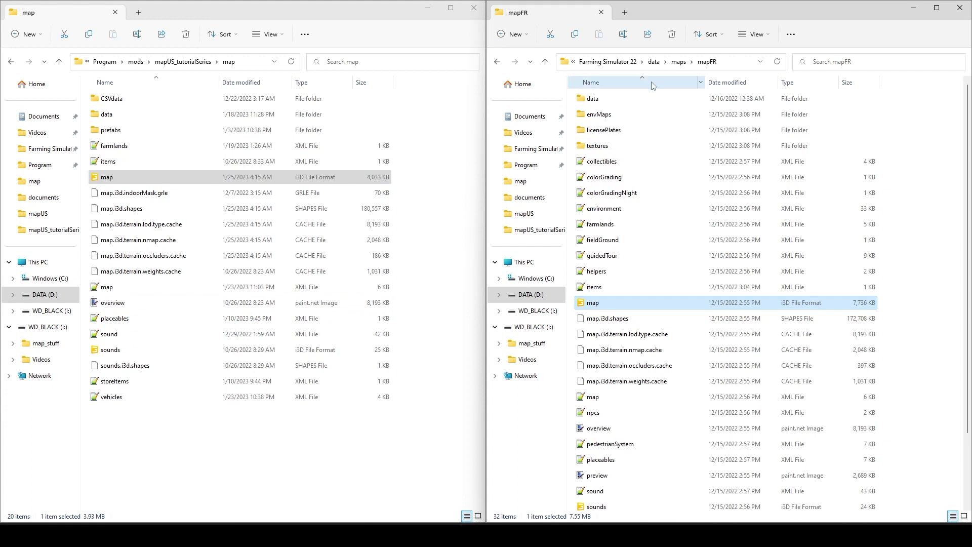
left_click(678, 61)
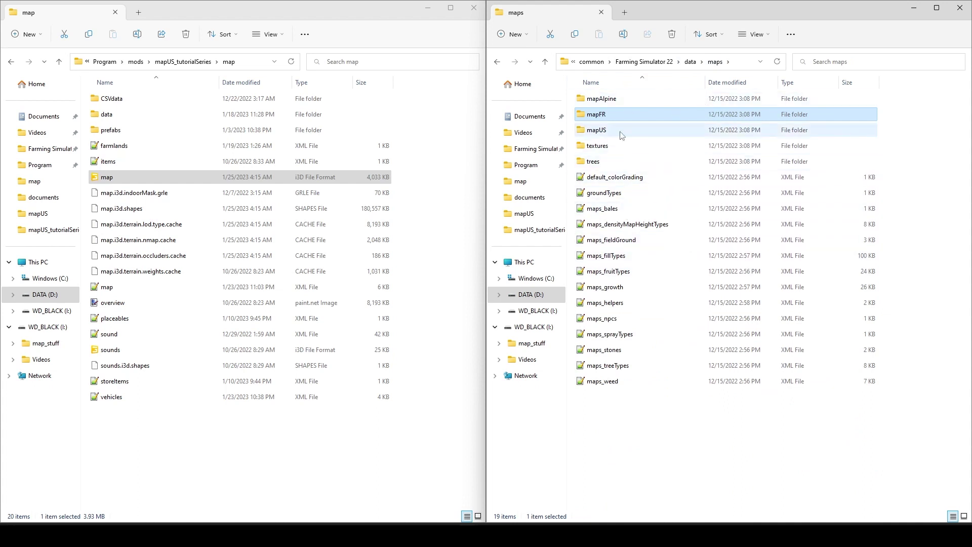
double_click(601, 131)
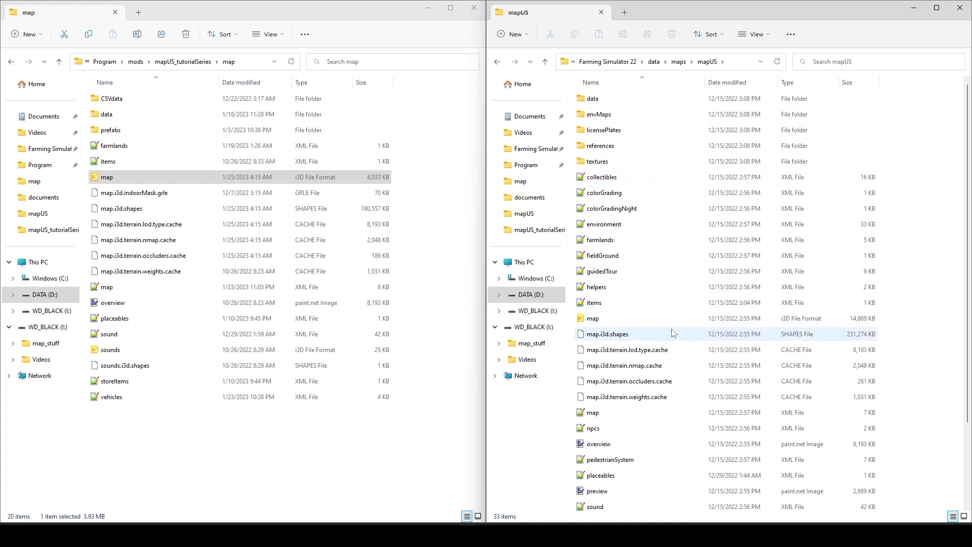
scroll(653, 385, "down", 2)
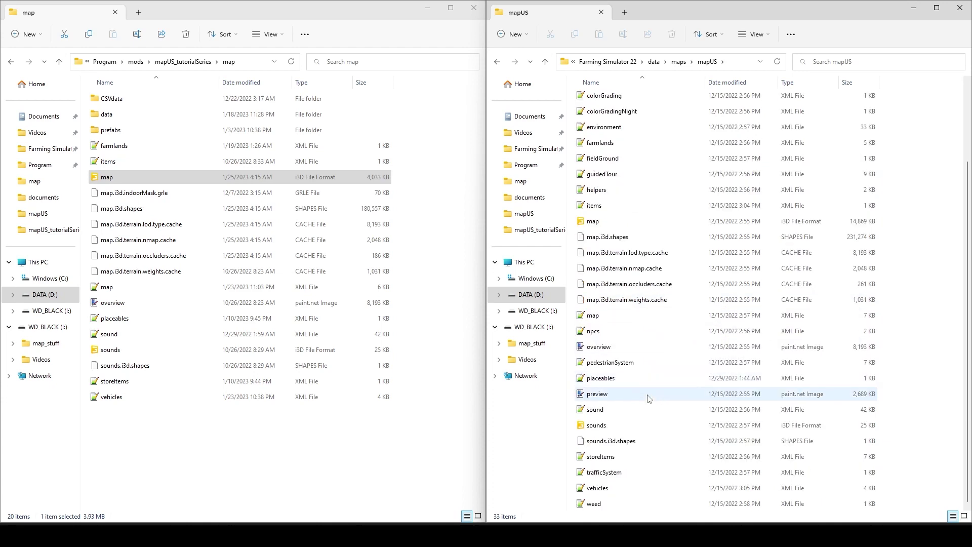
left_click(643, 479)
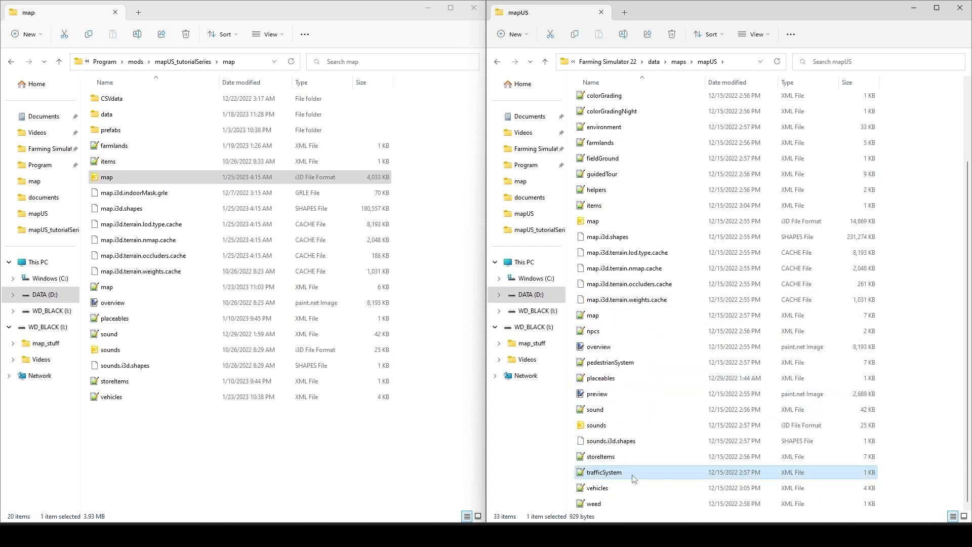
right_click_drag(633, 468, 223, 466)
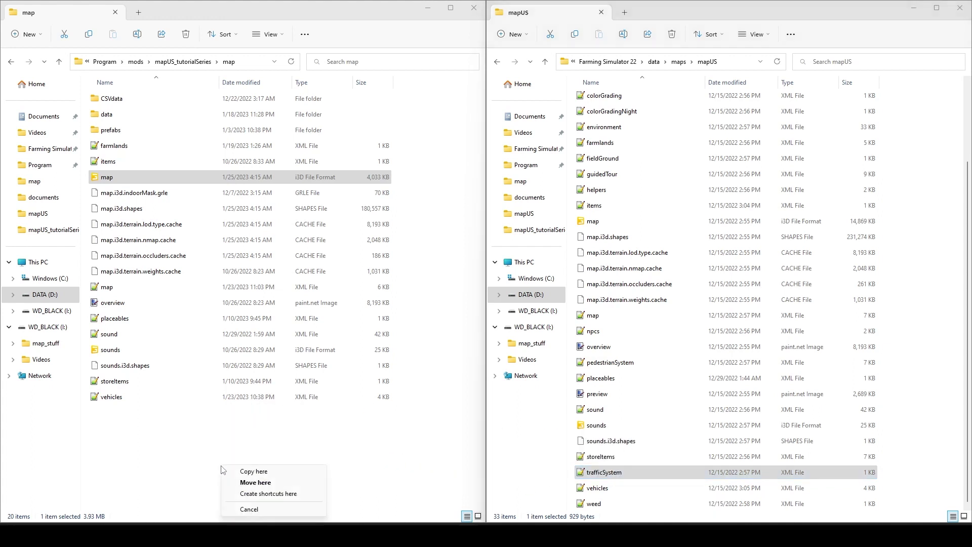
left_click(254, 473)
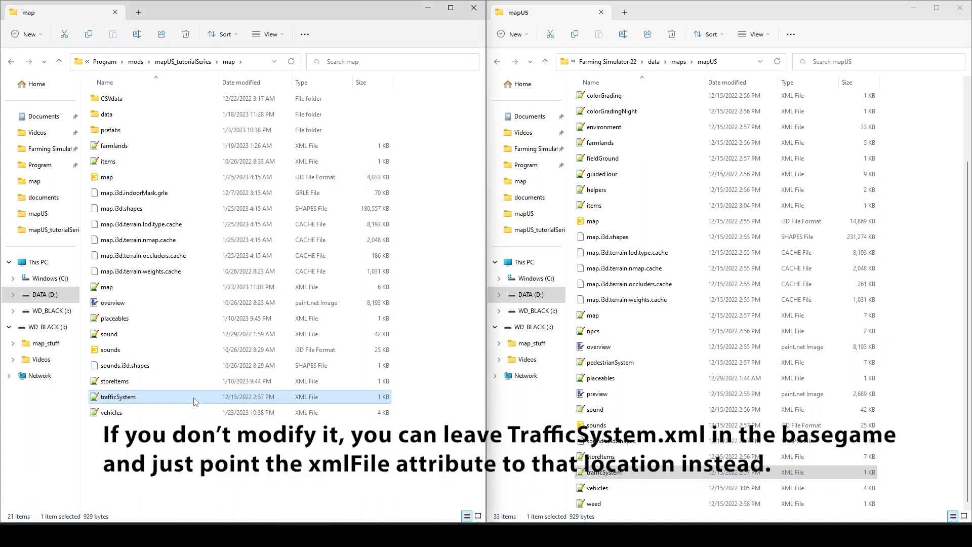
double_click(198, 398)
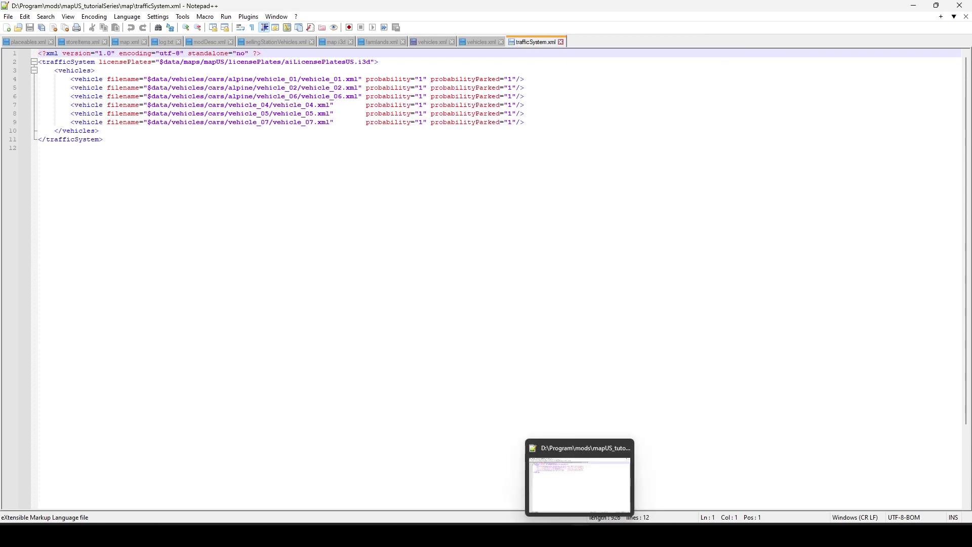
Return to GIANTS Editor and set the xmlFile attribute of the trafficSystem group to map/trafficSystem.xml
left_click(560, 535)
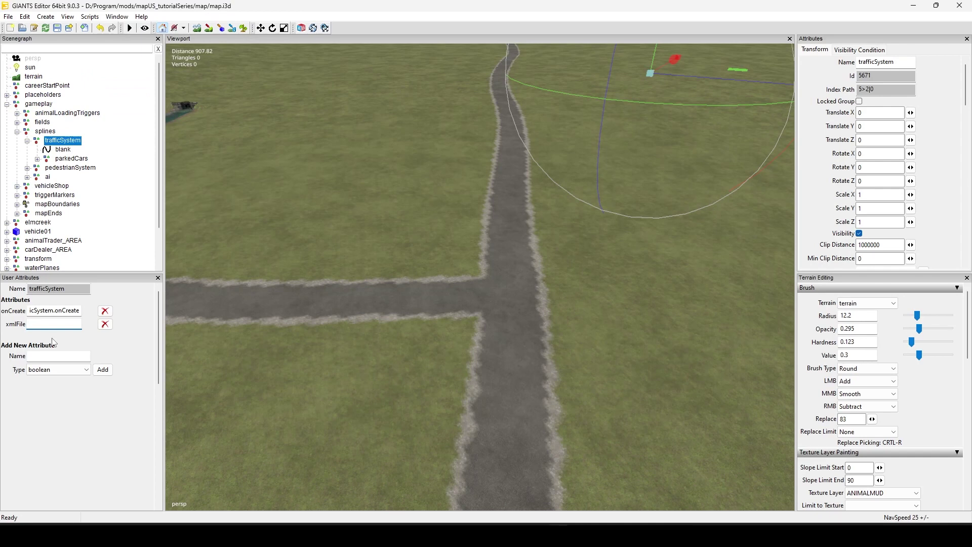
type("m")
type("ap")
type("/trafficS")
type("ystem")
type(".")
type("xml")
left_click(144, 415)
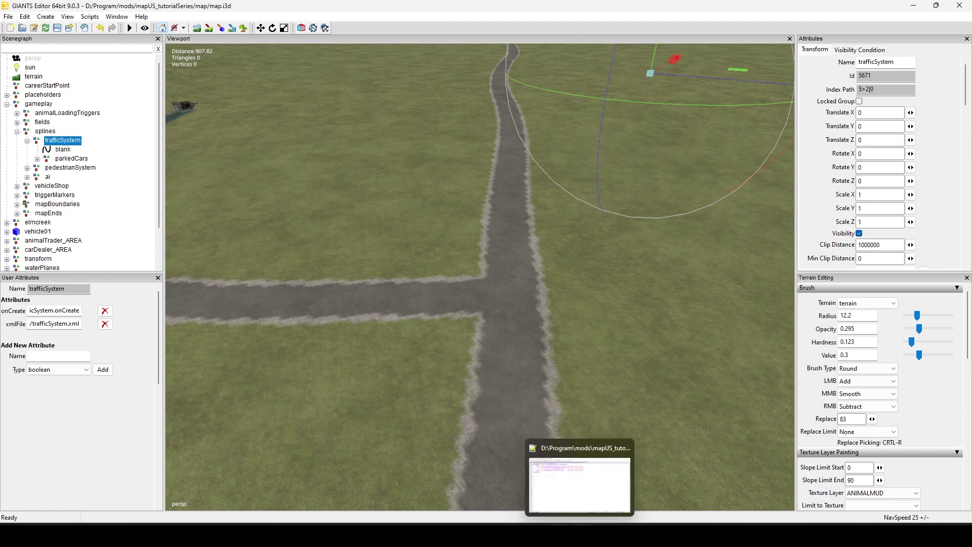
Check the trafficSystem.xml file in Notepad++ and return to GIANTS Editor
left_click(581, 534)
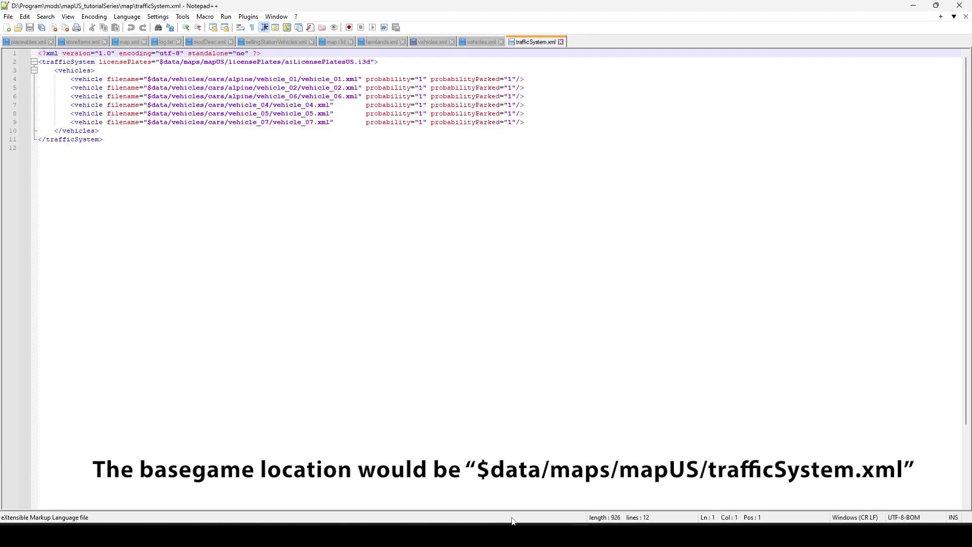
left_click(558, 534)
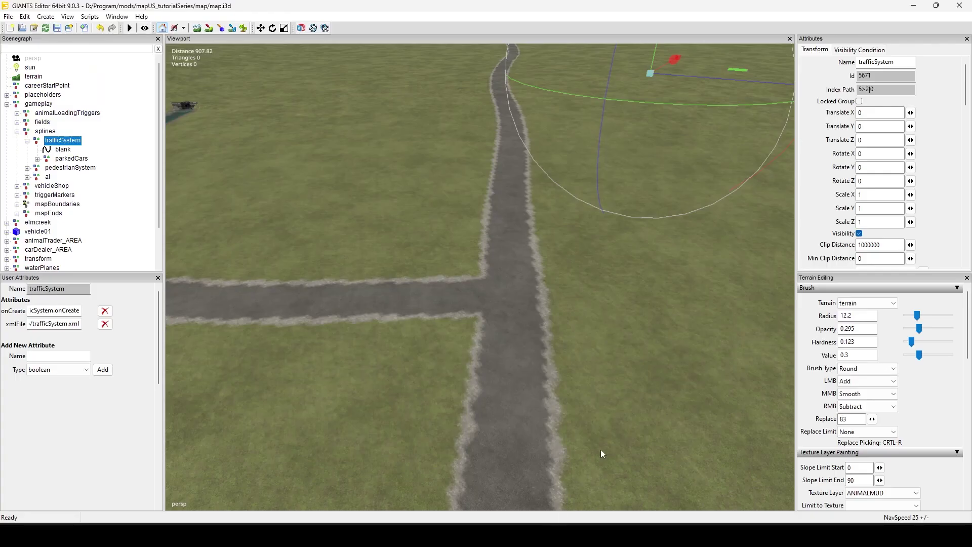
Lower the blank spline under trafficSystem to a Translate Y of about 75.08, closer to the road surface
middle_click_drag(535, 350, 528, 379, "alt")
left_click_drag(528, 379, 529, 351, "alt")
middle_click_drag(530, 351, 517, 406, "alt")
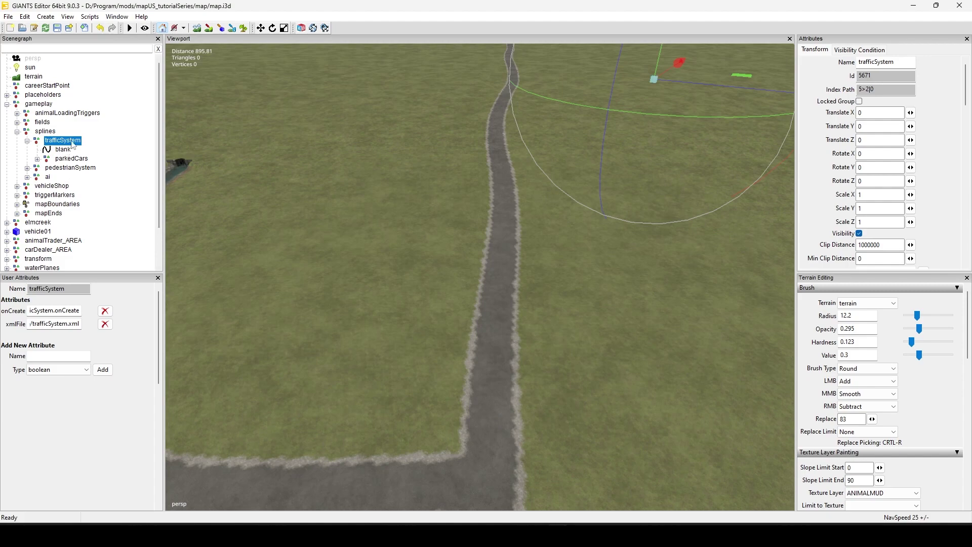
left_click_drag(454, 320, 456, 284, "alt")
middle_click_drag(455, 284, 453, 275, "alt")
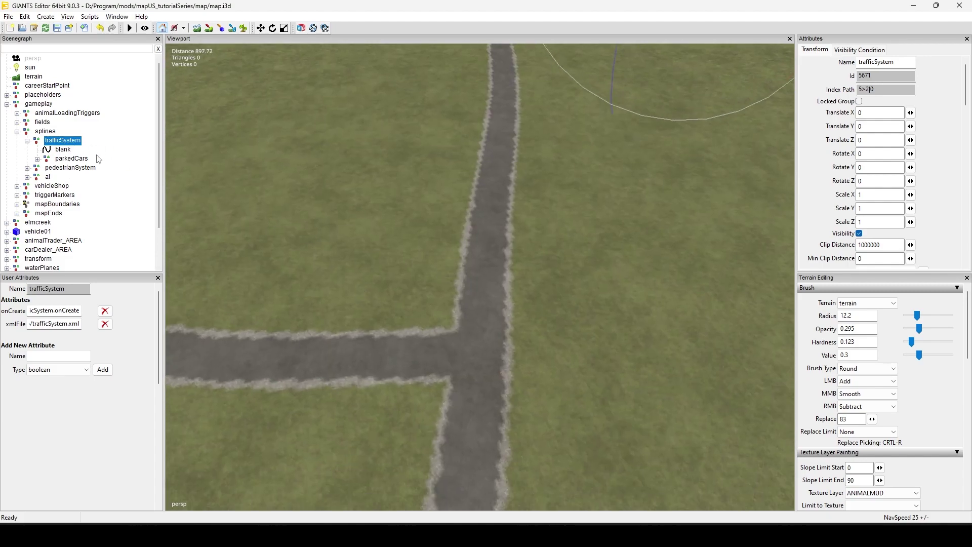
left_click(70, 152)
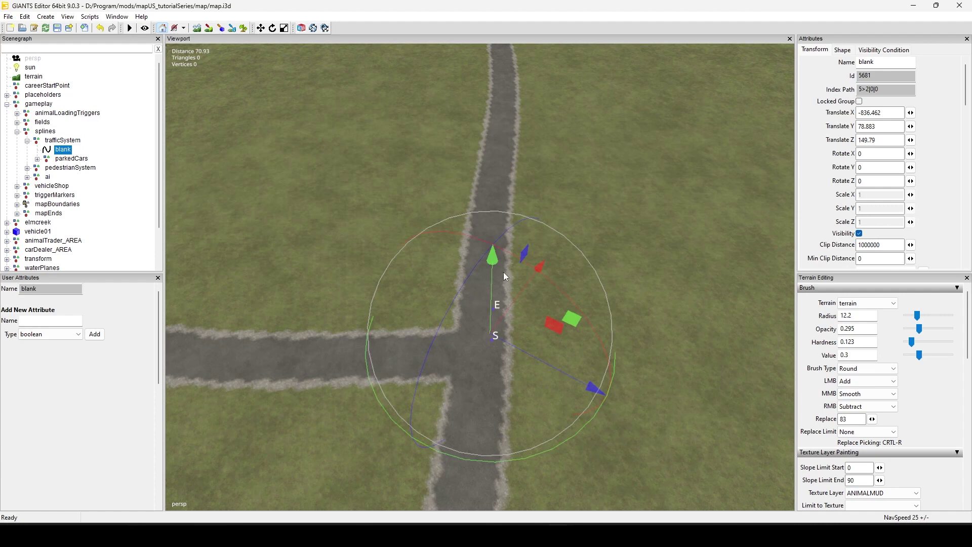
left_click_drag(499, 277, 499, 303)
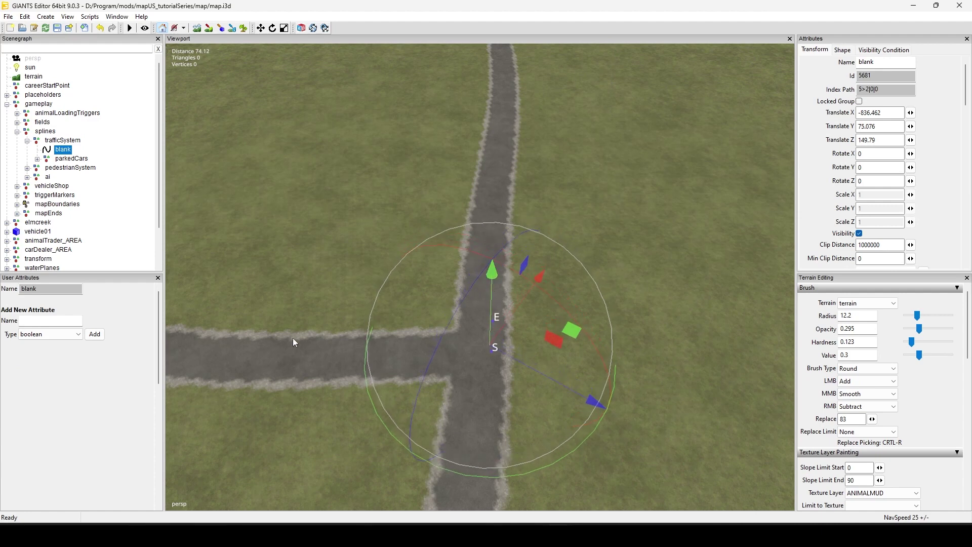
Add an integer user attribute named maxSpeedScale to the blank spline
left_click(45, 319)
type("maxSpeedScale")
left_click(73, 336)
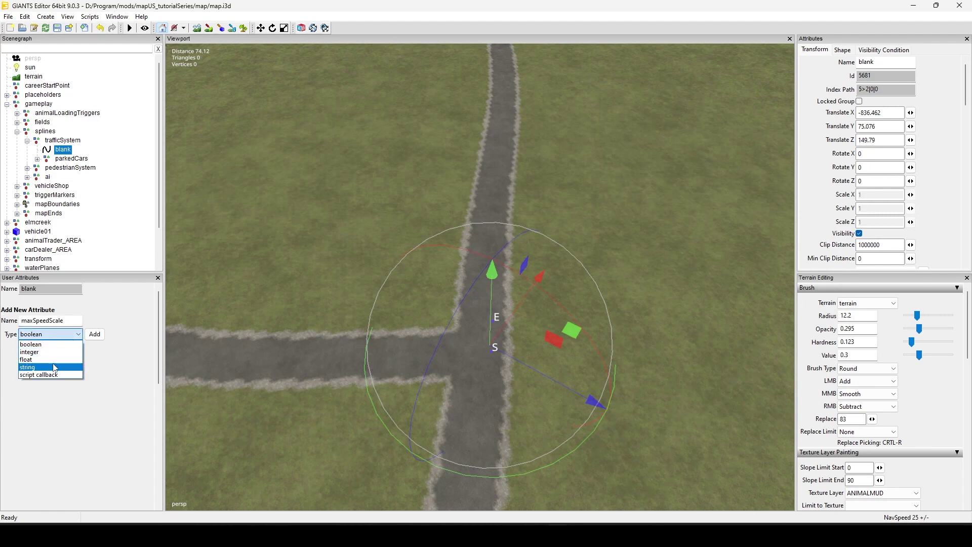
left_click(55, 352)
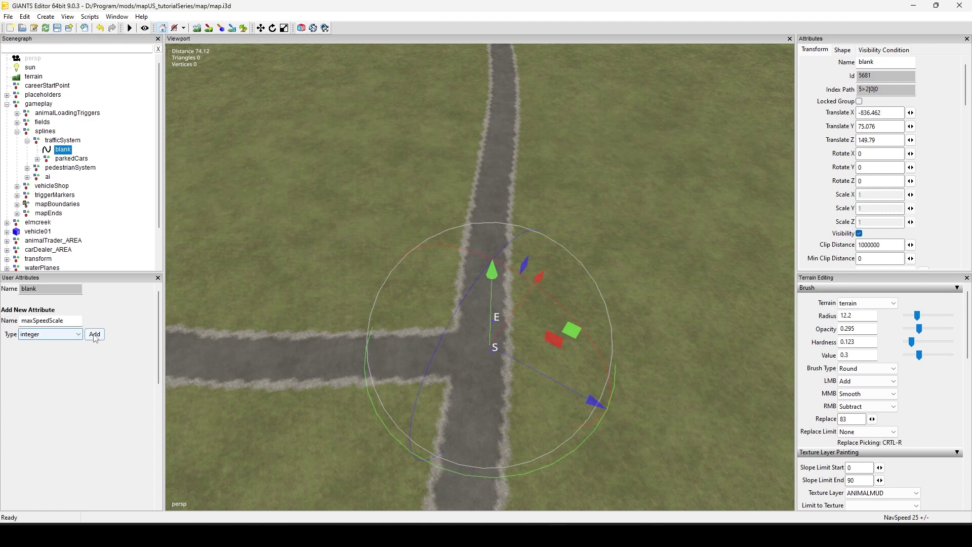
left_click(94, 334)
Add an integer user attribute named speedLimit to the blank spline
left_click(70, 344)
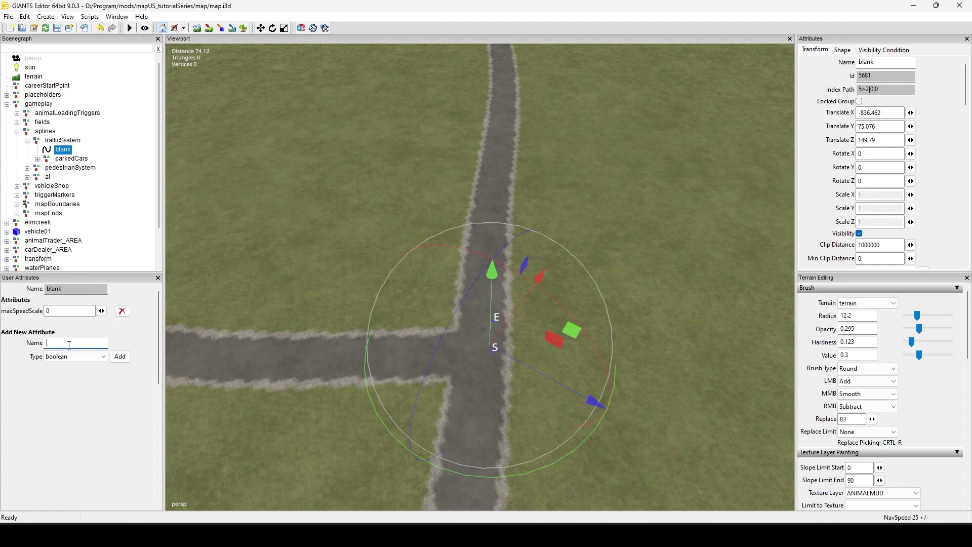
type("speedLimit")
key("Tab")
left_click(91, 358)
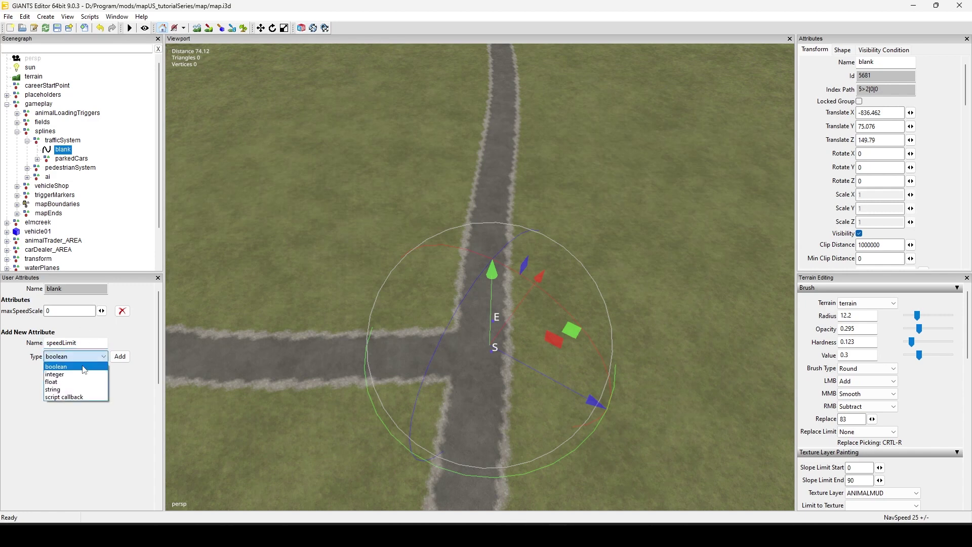
left_click(81, 374)
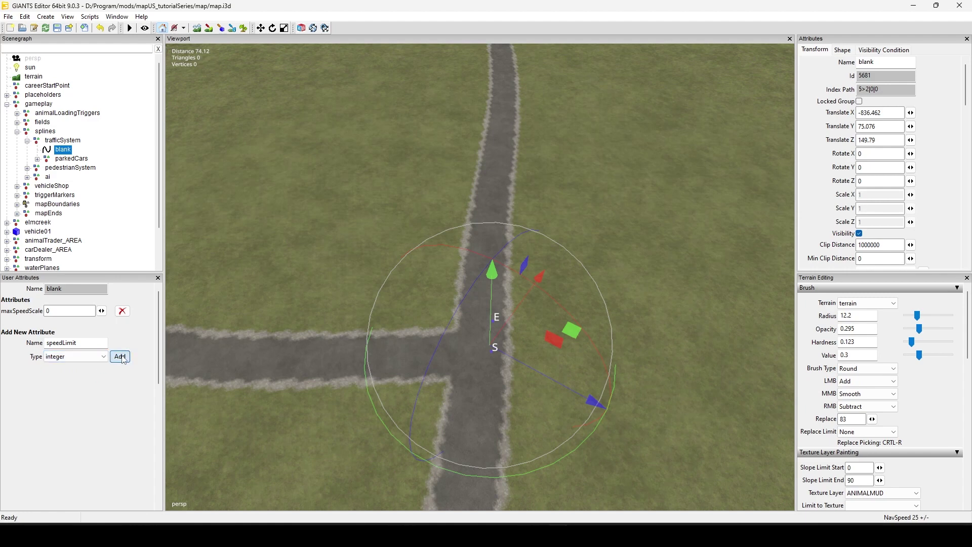
left_click(120, 357)
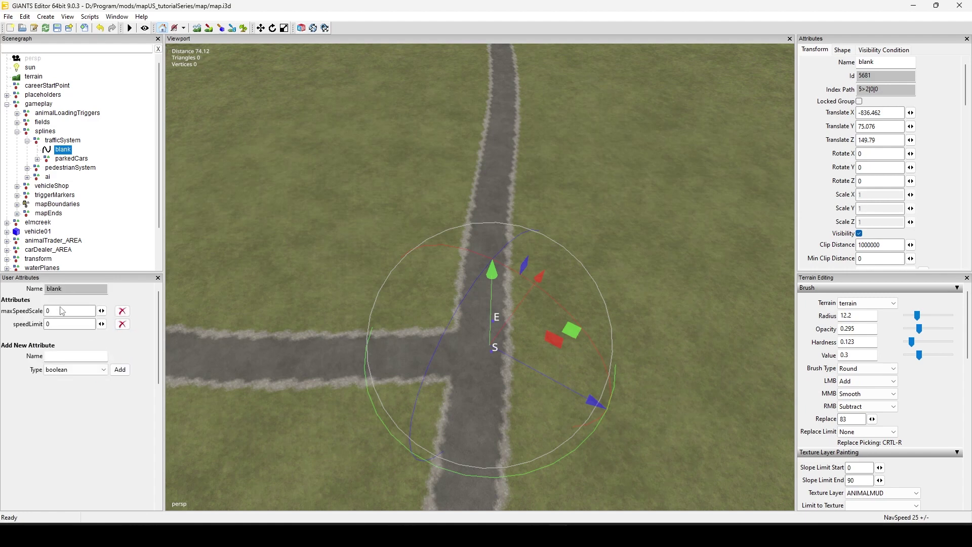
Set the blank spline's maxSpeedScale to 1 and its speedLimit to 80
left_click_drag(60, 309, 36, 310)
type("1")
double_click(46, 324)
type("150")
key("BackSpace")
key("BackSpace")
key("BackSpace")
type("80")
Duplicate the blank spline within the trafficSystem group
scroll(485, 337, "up", 3)
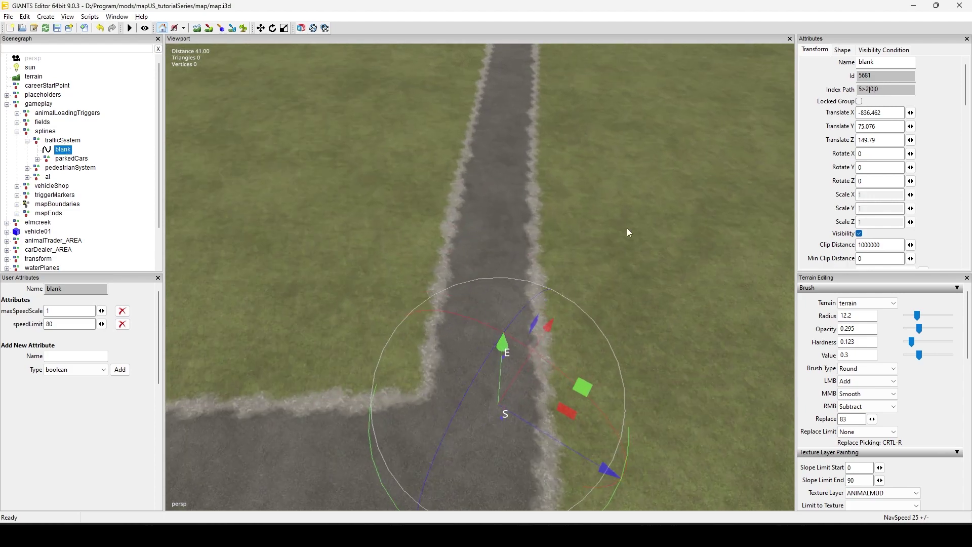
left_click(584, 224)
scroll(521, 316, "down", 3)
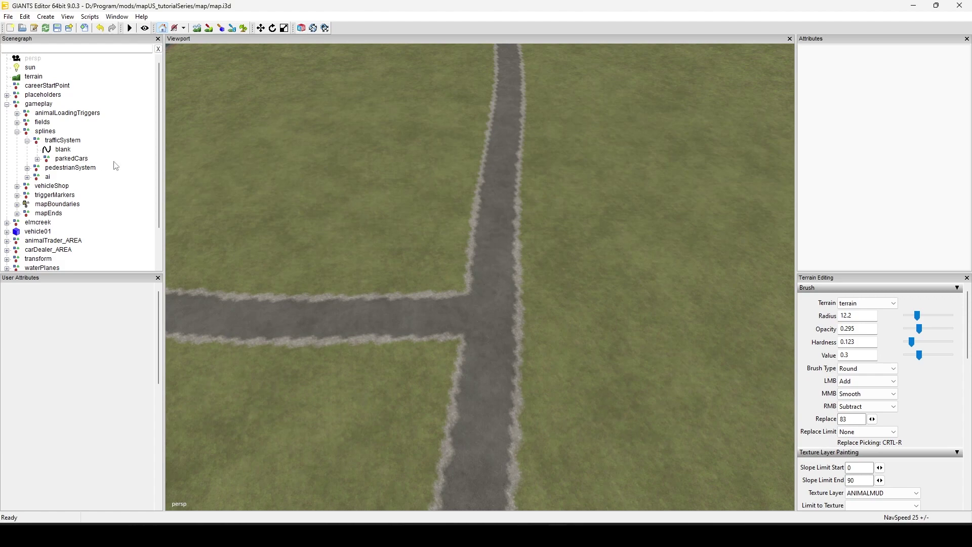
left_click_drag(620, 375, 492, 391, "alt")
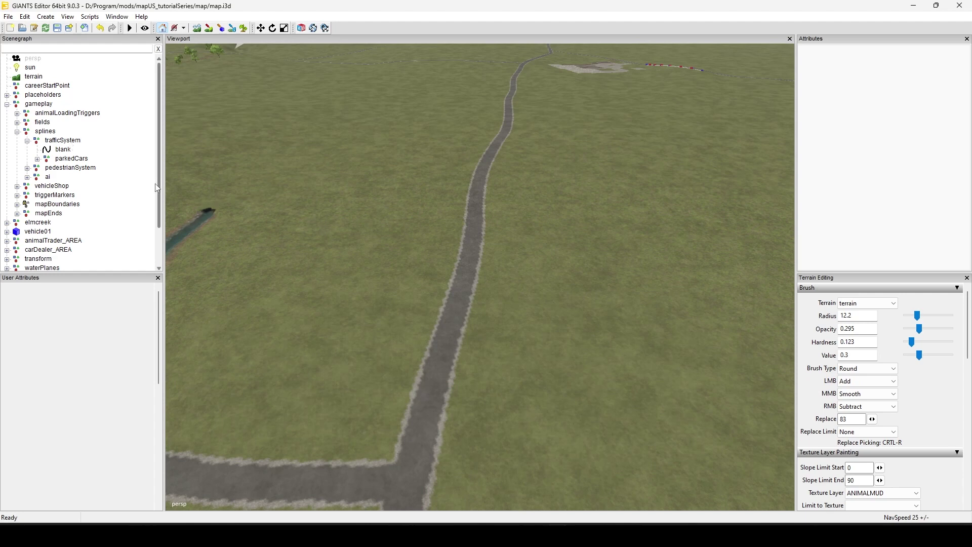
middle_click_drag(433, 413, 484, 268, "alt")
middle_click_drag(518, 376, 526, 317, "alt")
middle_click_drag(495, 390, 509, 299, "alt")
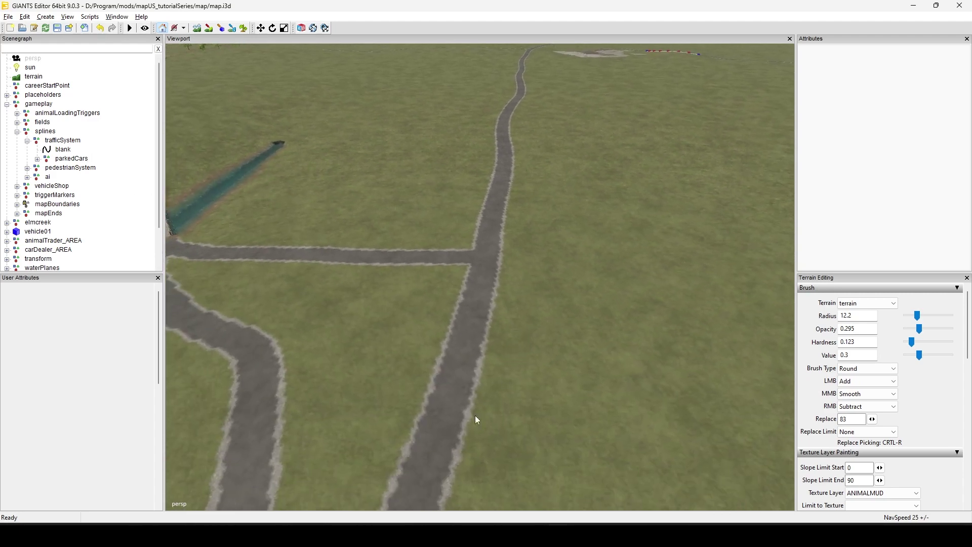
middle_click_drag(475, 417, 522, 367, "alt")
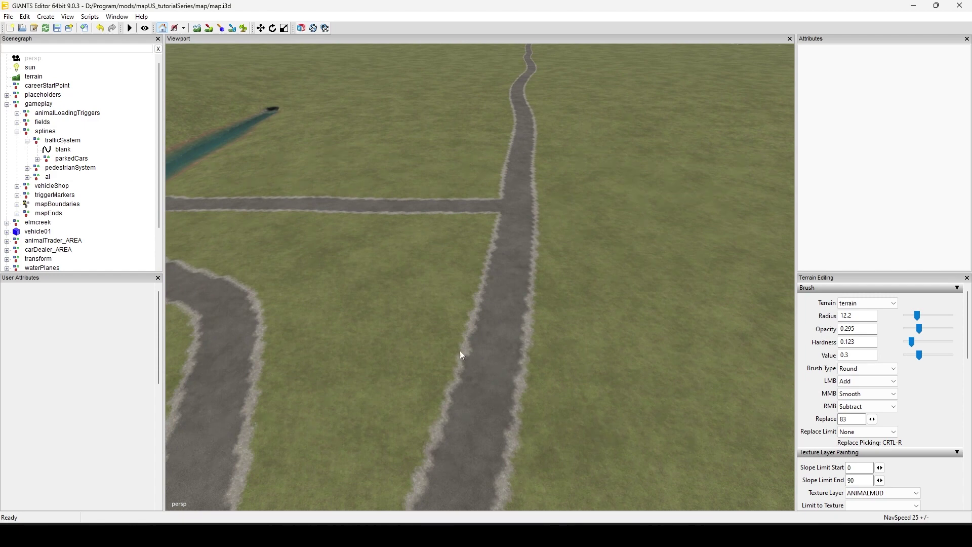
left_click(62, 149)
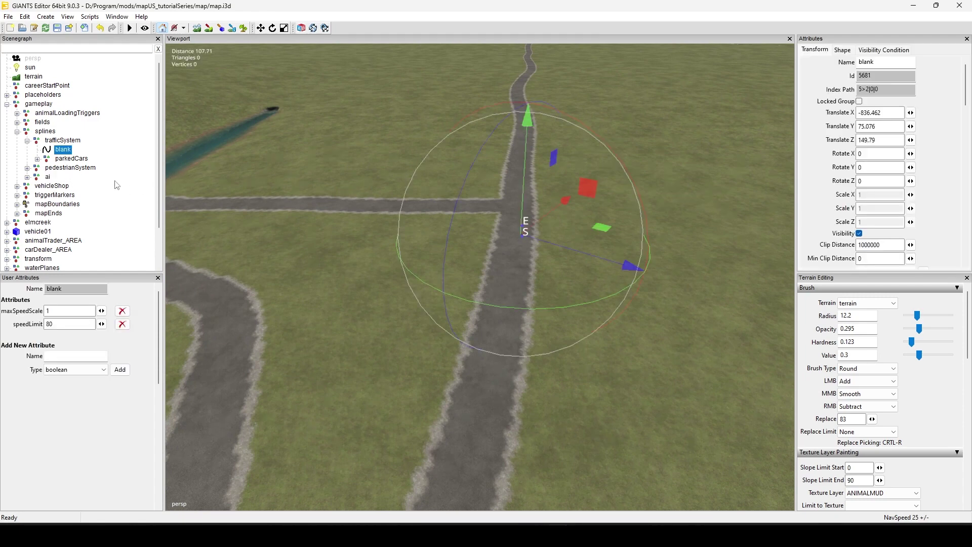
key("ctrl+d")
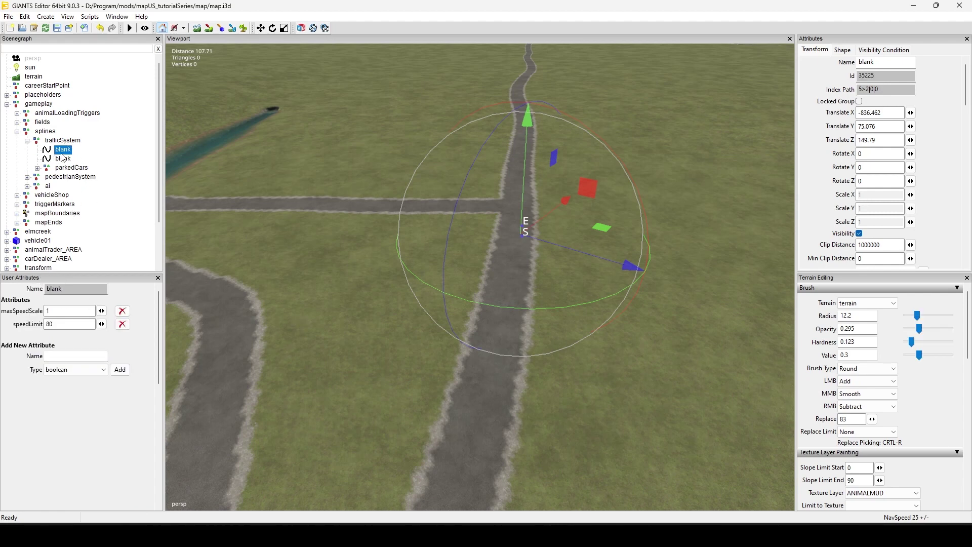
Put the duplicated spline into a new group and name that group streets
key("ctrl+g")
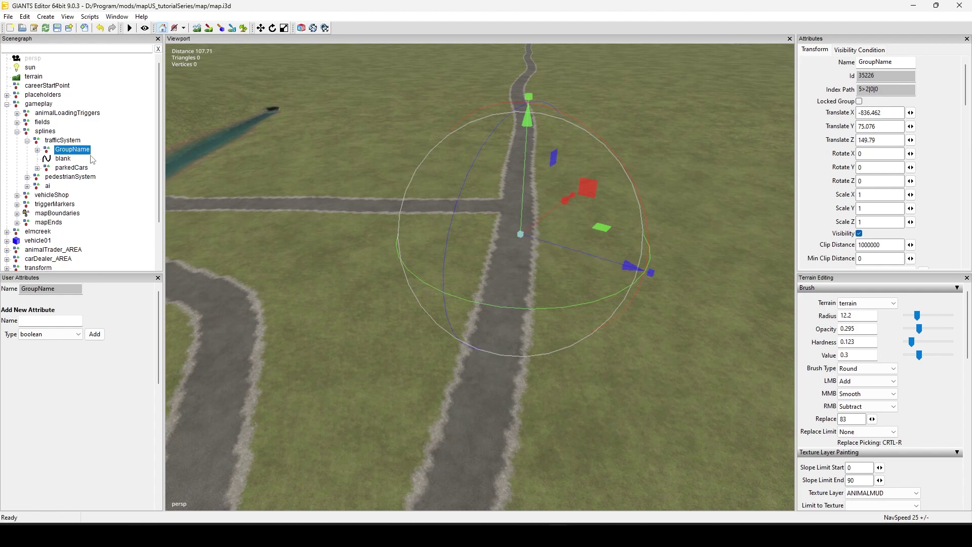
left_click(37, 150)
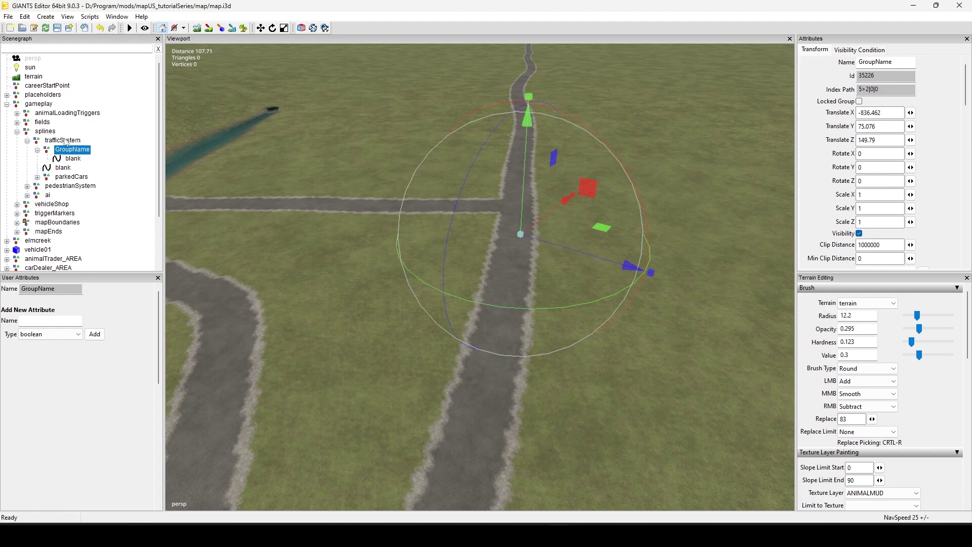
left_click(72, 148)
type("streets")
key("Return")
Rename the spline inside the streets group as s1
left_click(74, 159)
left_click(77, 158)
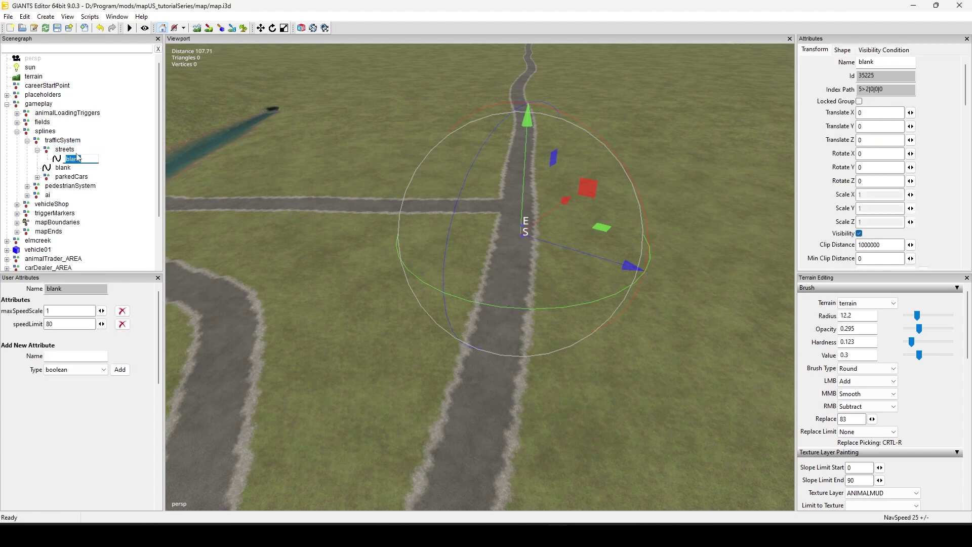
type("s1")
key("Return")
mouse_move(429, 305)
middle_mouse_down("alt")
mouse_move(426, 324)
mouse_move(423, 310)
middle_mouse_up("alt")
right_click_drag(424, 310, 467, 385, "alt")
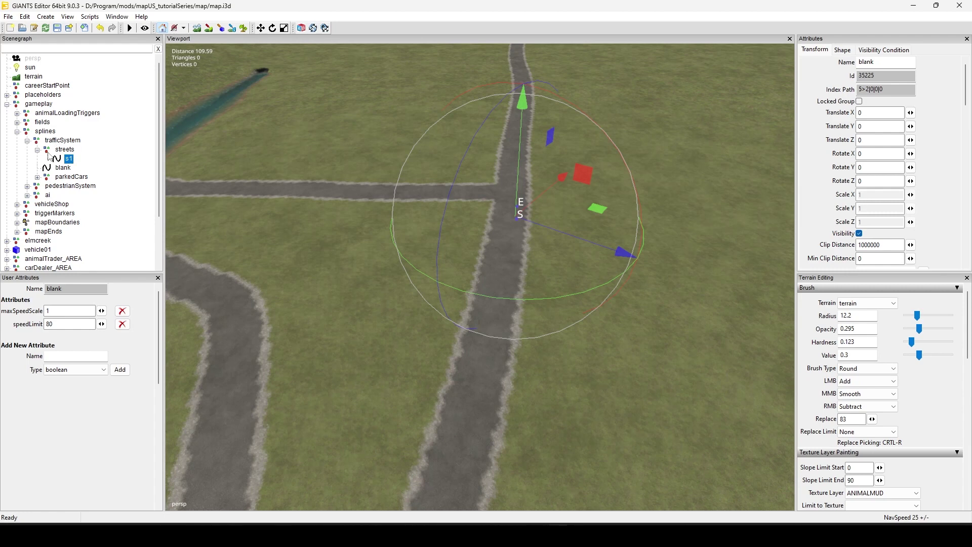
left_click(37, 149)
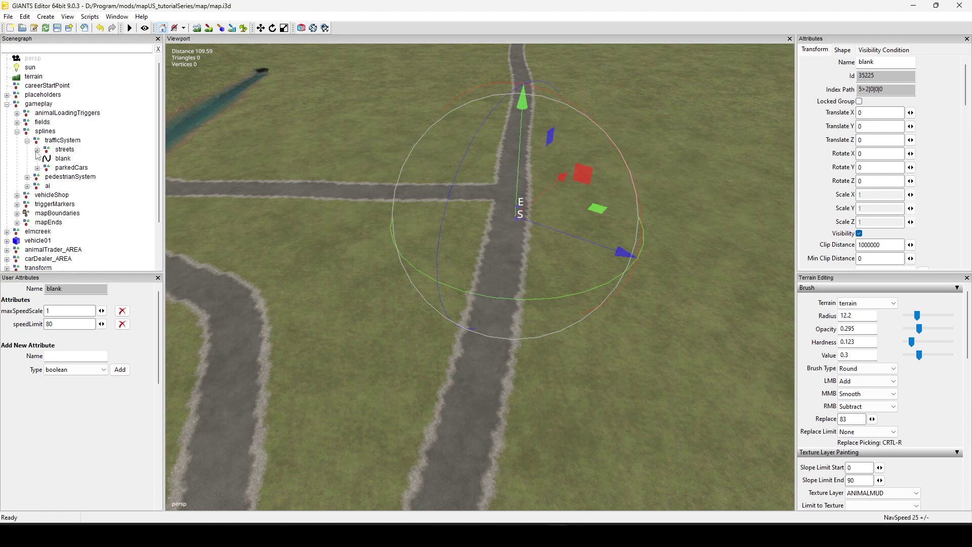
left_click(67, 151)
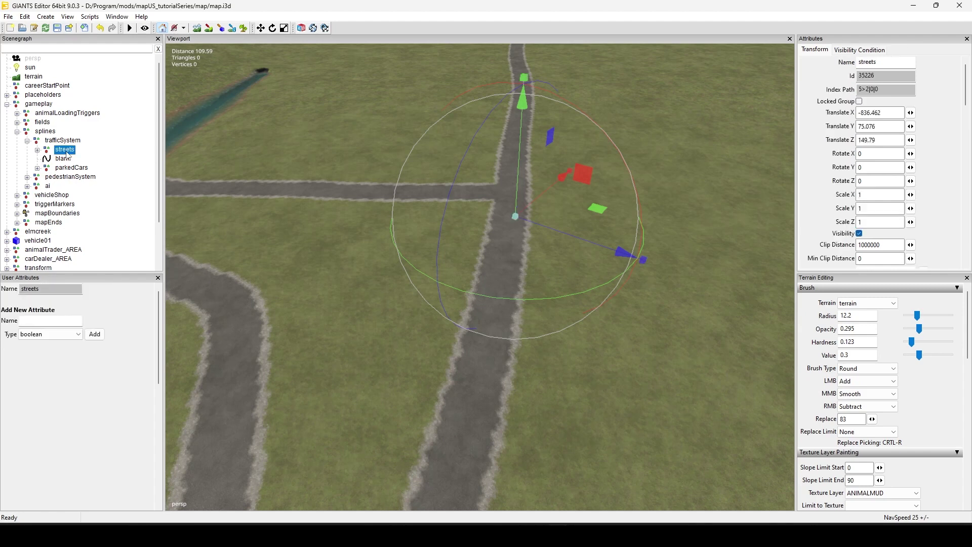
left_click(38, 151)
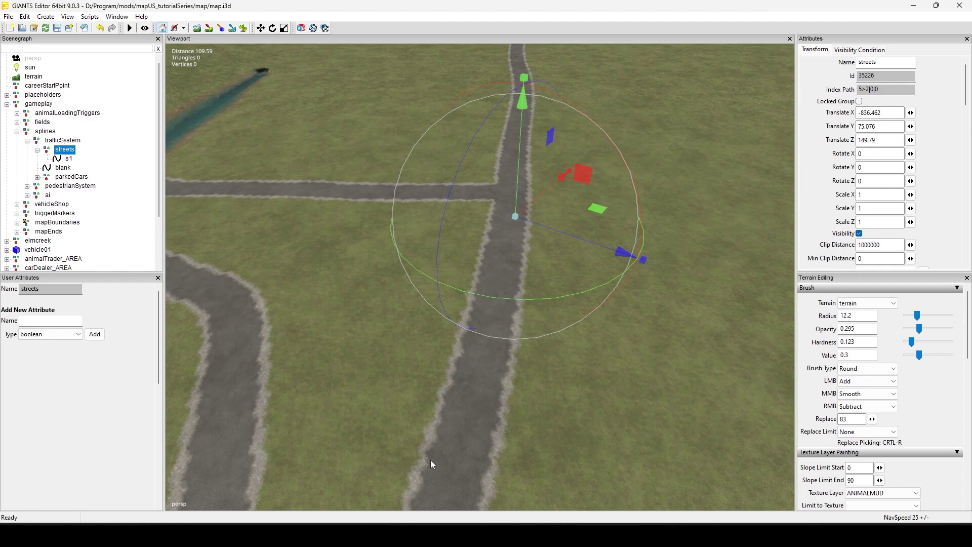
Place spline s1 on the right-hand side of the main road, on the near side of the T-junction
middle_click_drag(571, 347, 604, 300, "alt")
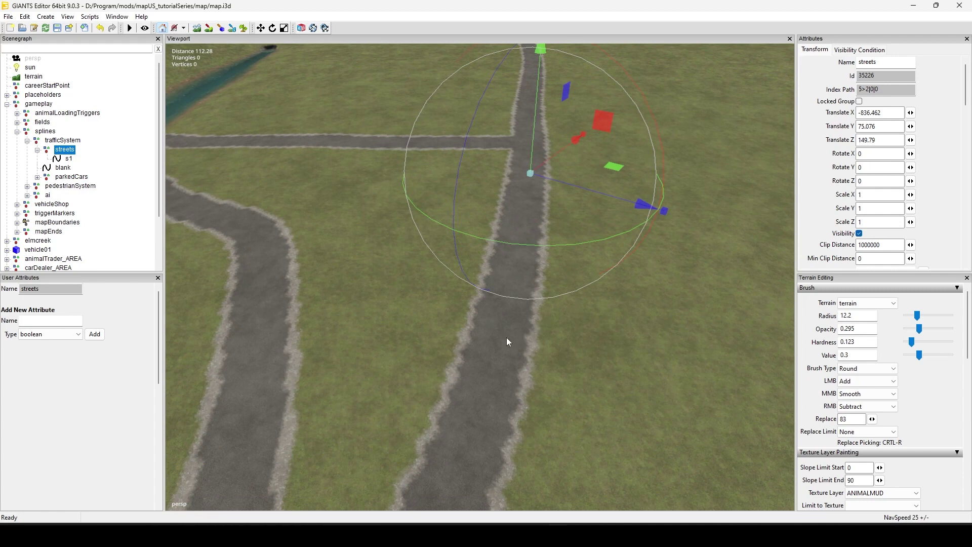
left_click(68, 158)
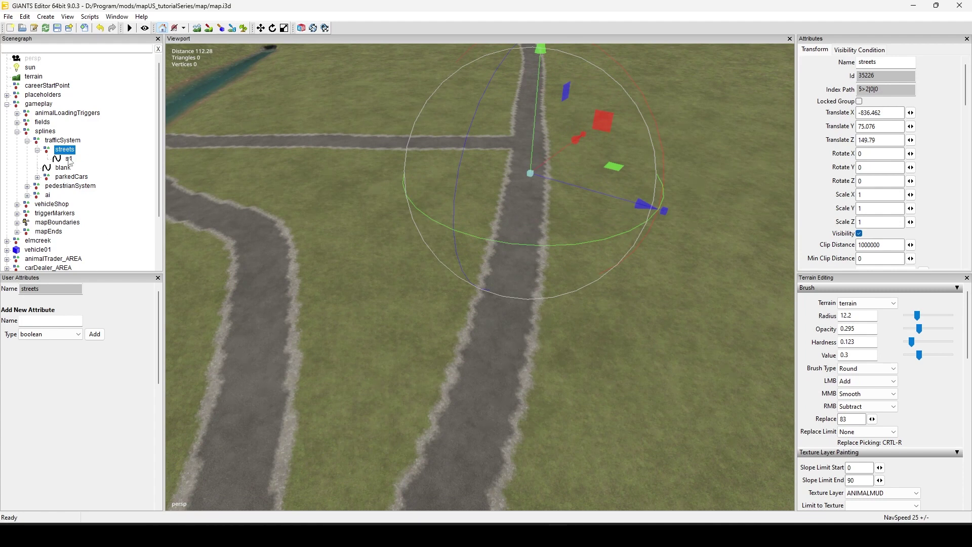
right_click(586, 345)
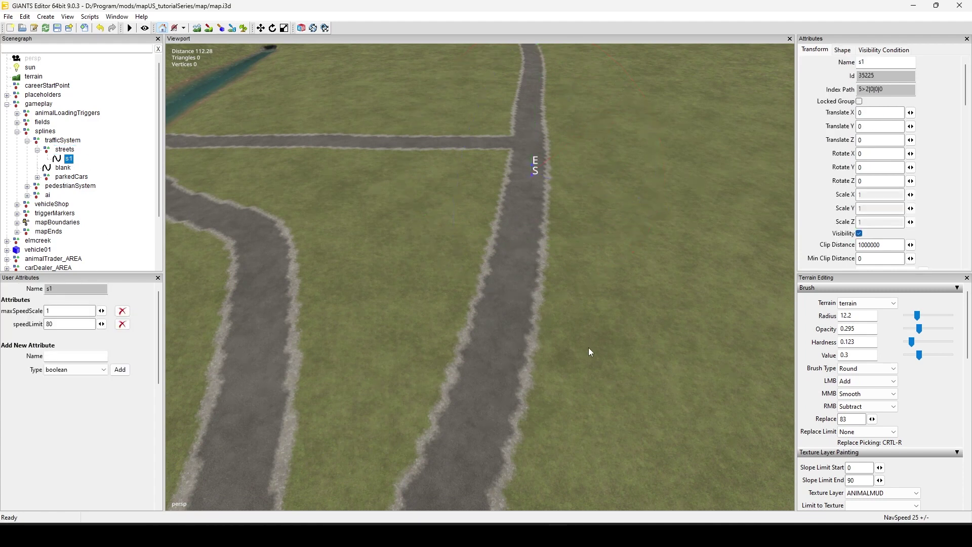
left_click(514, 340)
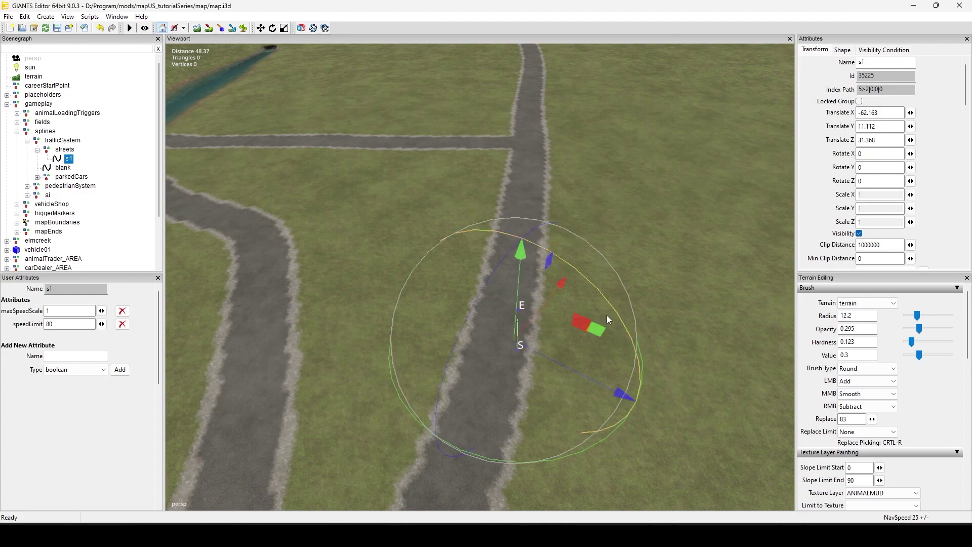
Move the end point of spline s1 slightly forward along the right lane, toward the T-junction
scroll(503, 353, "up", 5)
scroll(508, 353, "down", 5)
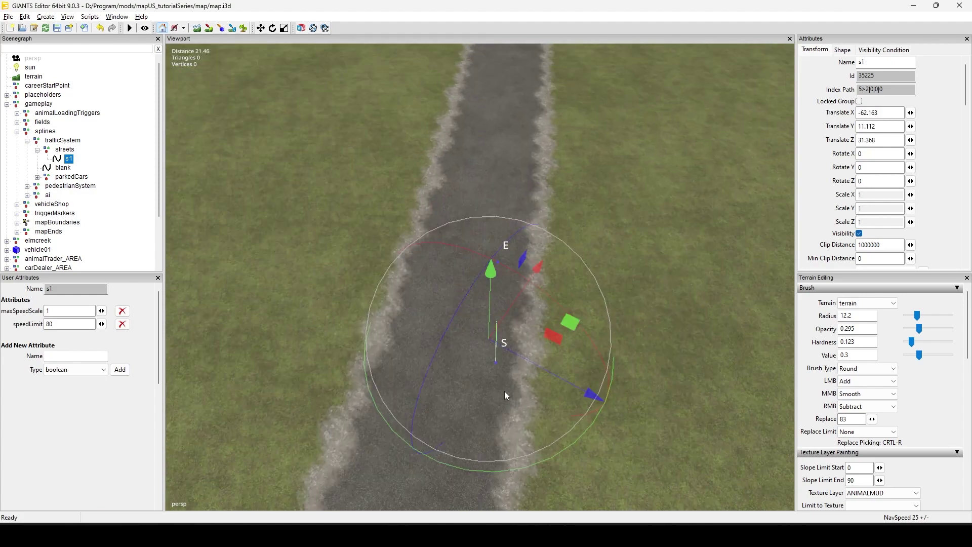
scroll(517, 410, "up", 5)
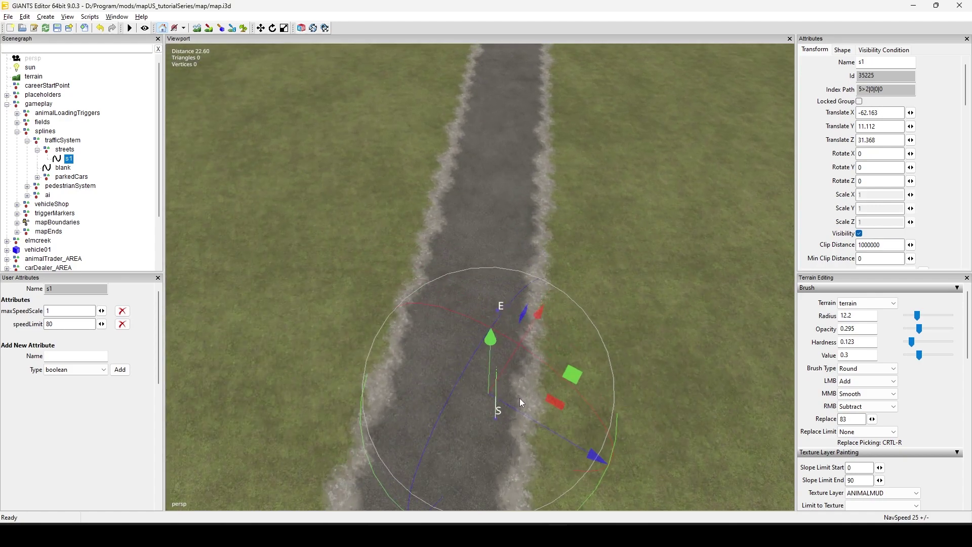
left_click_drag(520, 398, 564, 398, "alt")
scroll(552, 403, "down", 3)
scroll(554, 409, "up", 2)
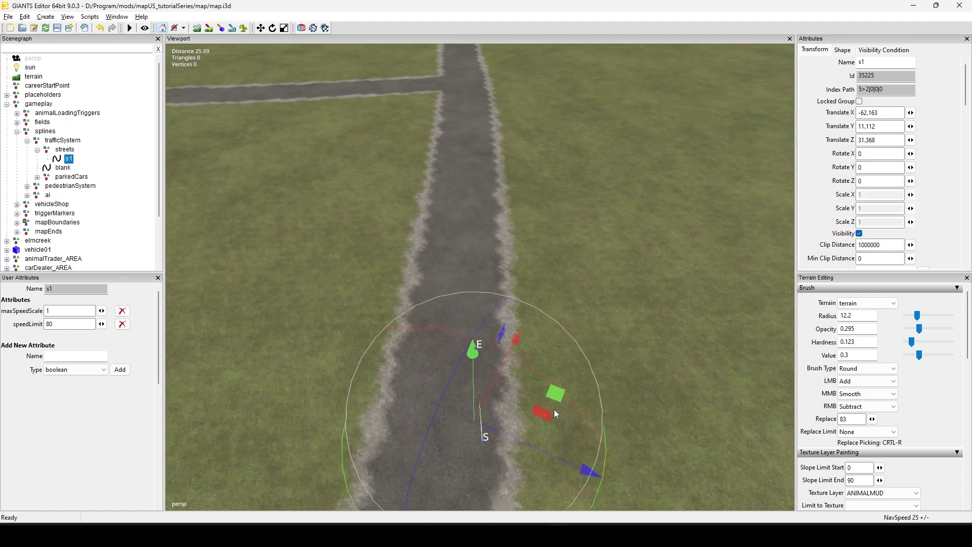
mouse_move(554, 409)
middle_mouse_down("alt")
mouse_move(559, 419)
mouse_move(538, 416)
middle_mouse_up("alt")
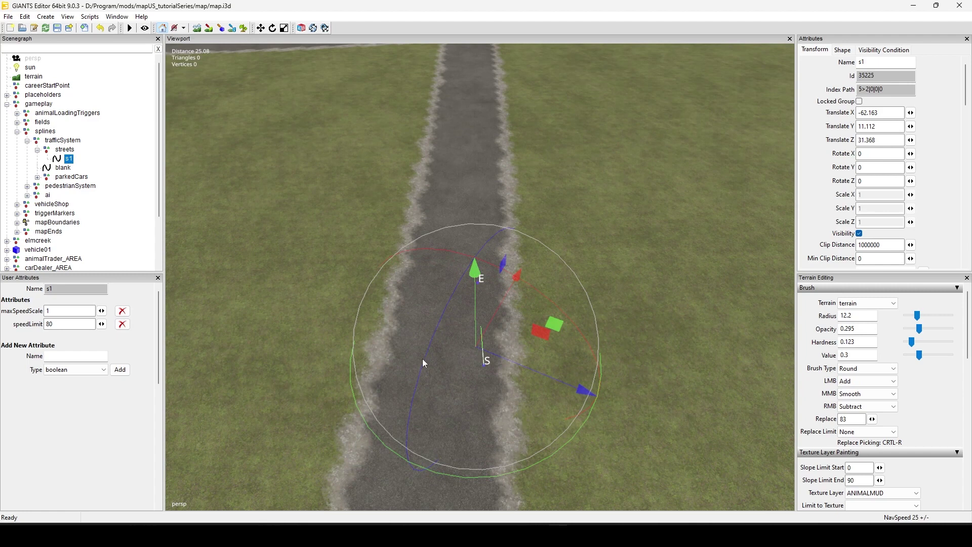
left_click(484, 278)
key("Insert")
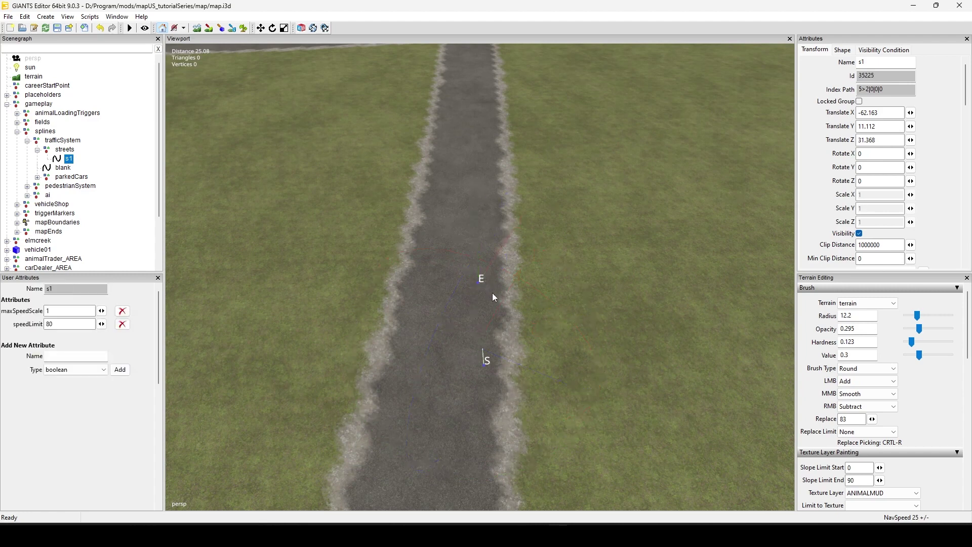
left_click(486, 257)
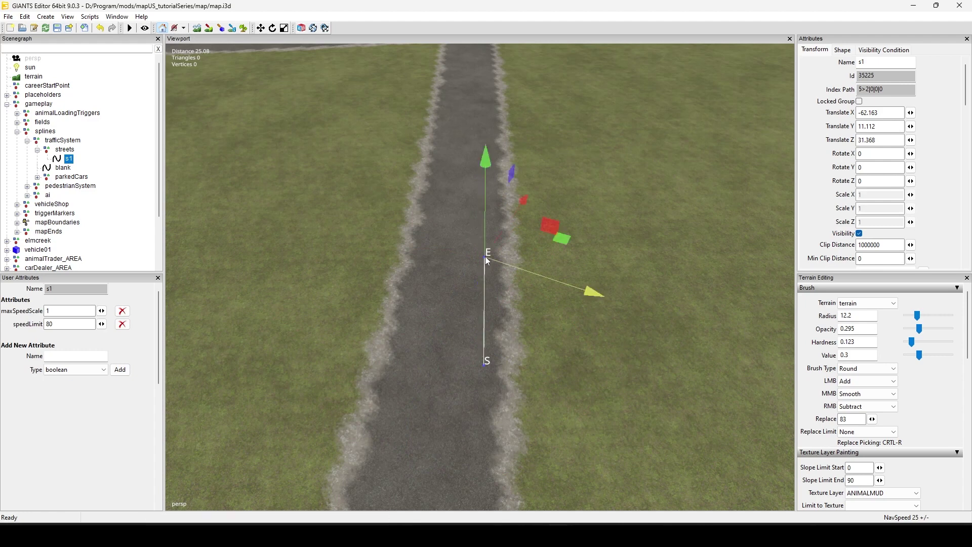
Pull the end point of spline s1 back along the lane, closer to its start point
left_click(483, 364)
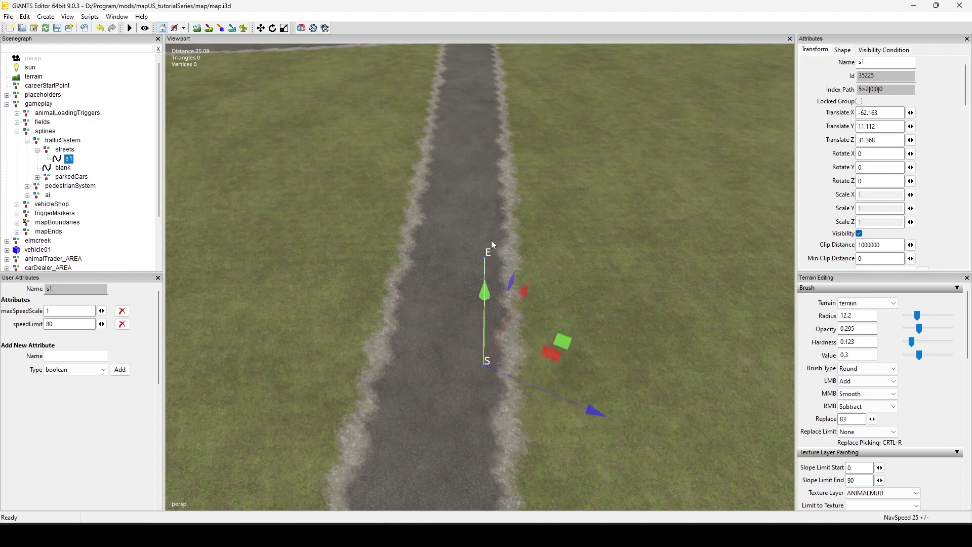
left_click(487, 258)
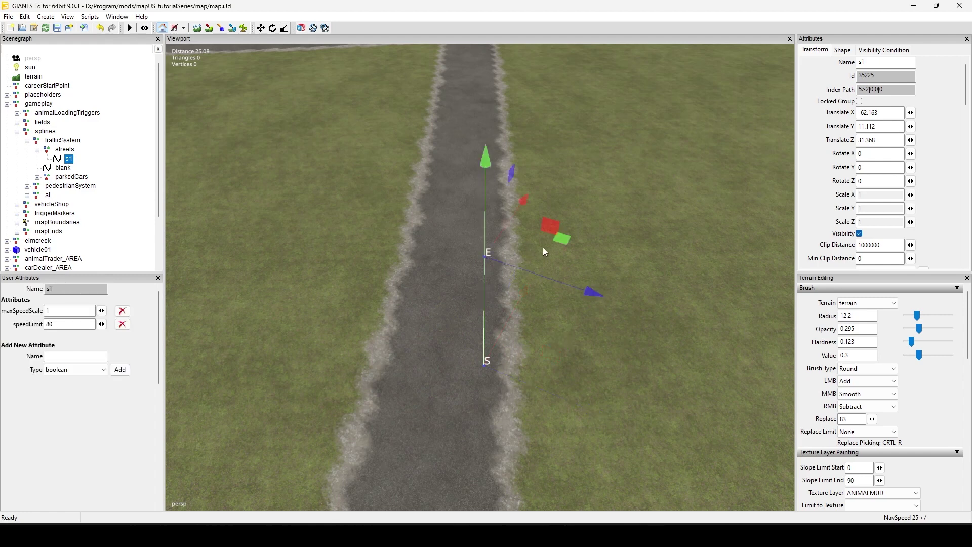
left_click_drag(564, 238, 574, 321)
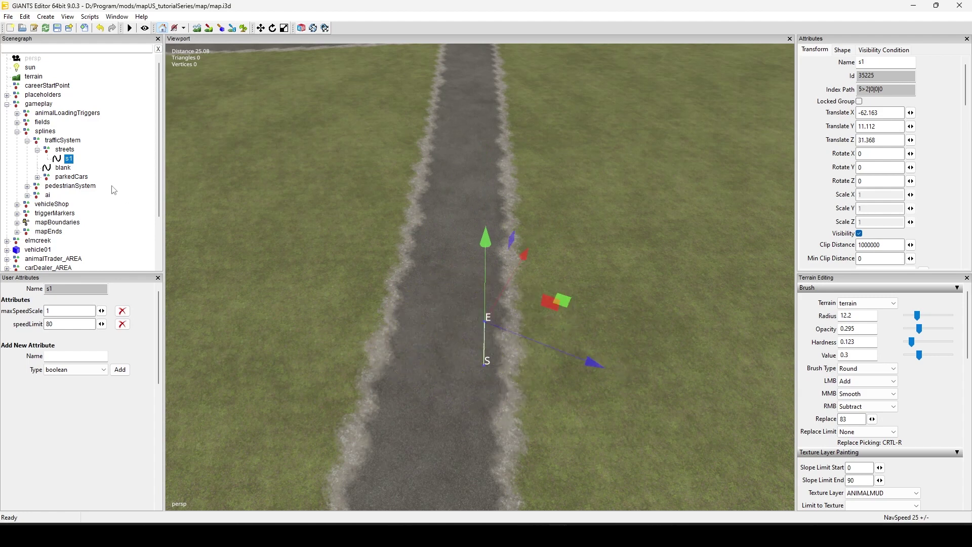
Move the whole spline s1 within the right lane to about X -62.007, Z 30.621
left_click(70, 160)
left_click_drag(560, 322, 555, 322)
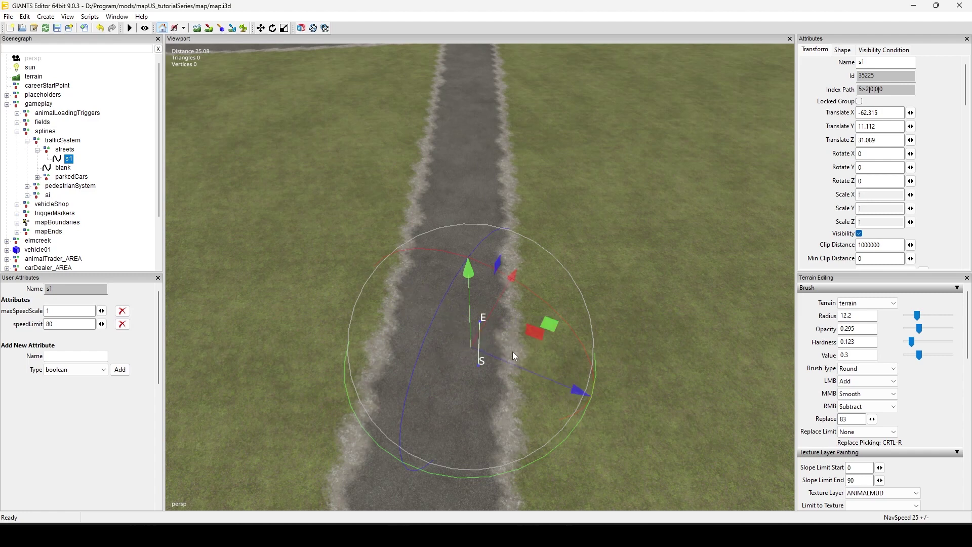
mouse_move(535, 326)
left_mouse_down()
mouse_move(523, 326)
mouse_move(544, 322)
left_mouse_up()
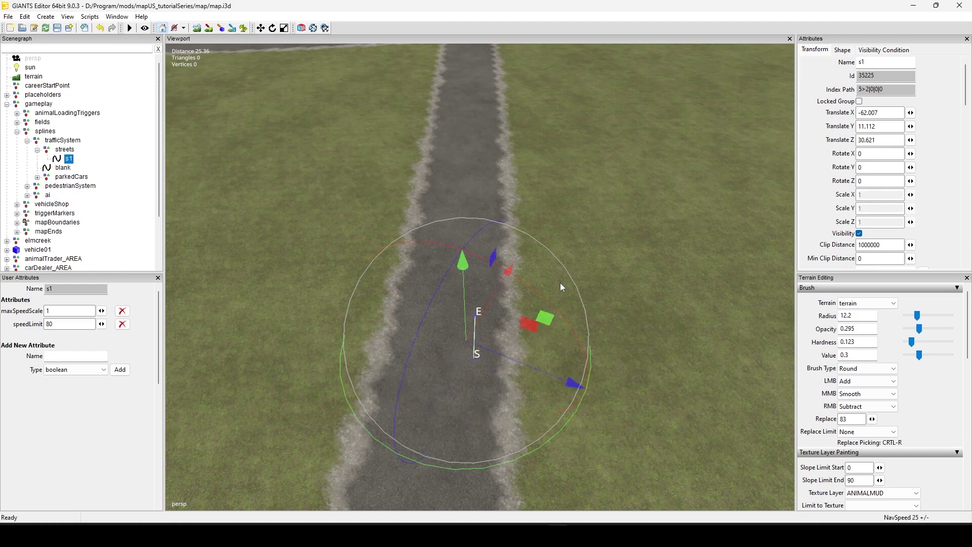
Try raising the end point of spline s1 above the road surface, and undo that move
middle_click_drag(477, 365, 486, 428)
scroll(483, 385, "up", 2)
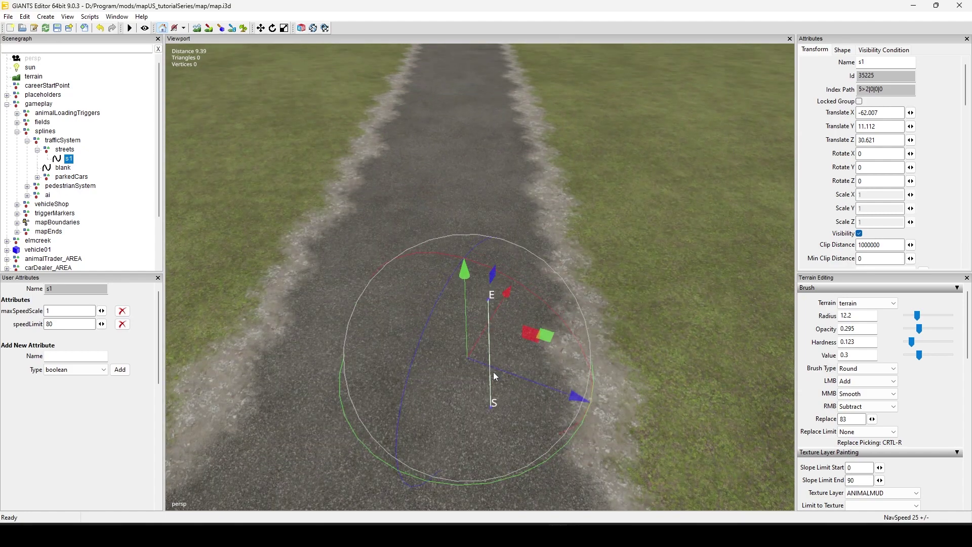
mouse_move(438, 349)
middle_mouse_down()
mouse_move(494, 371)
mouse_move(518, 365)
mouse_move(452, 341)
middle_mouse_up()
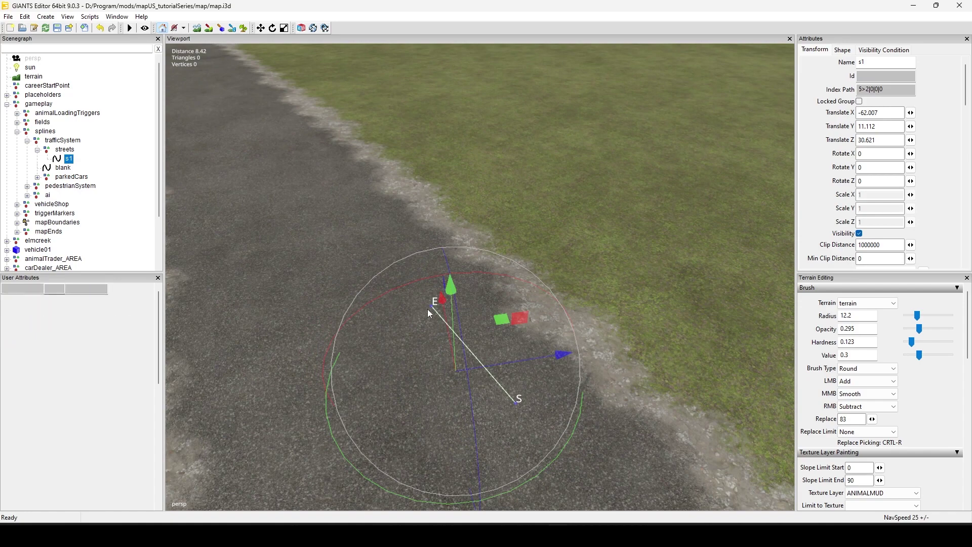
middle_click_drag(427, 309, 496, 363)
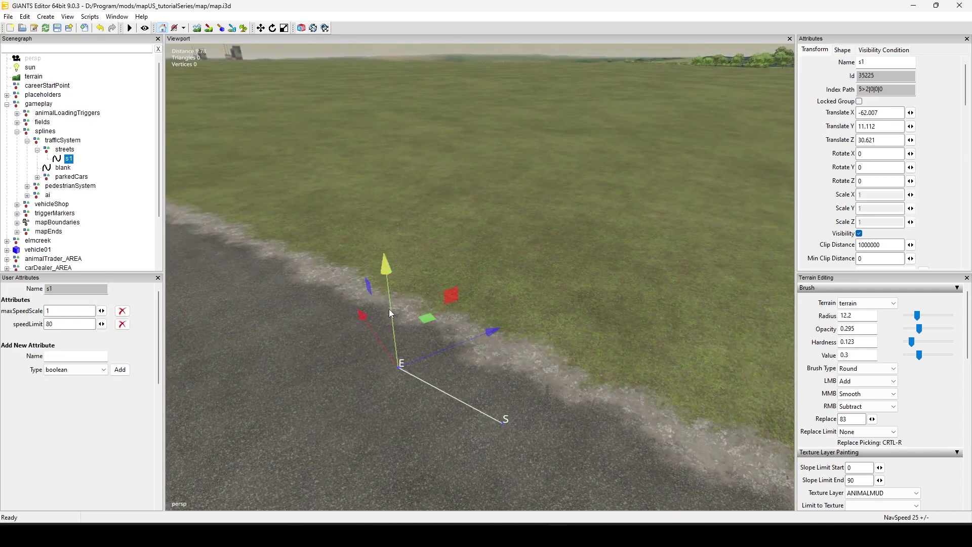
left_click_drag(388, 309, 394, 231)
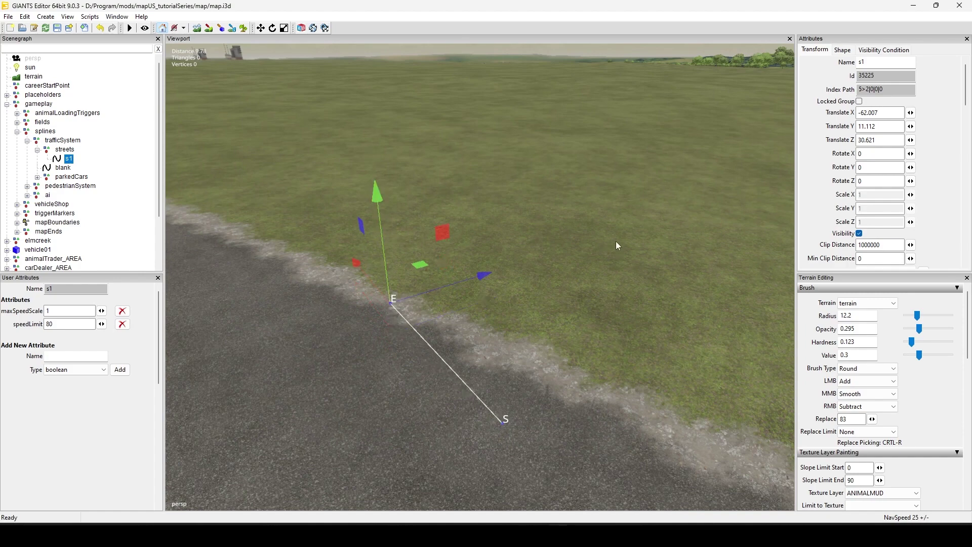
key("ctrl+z")
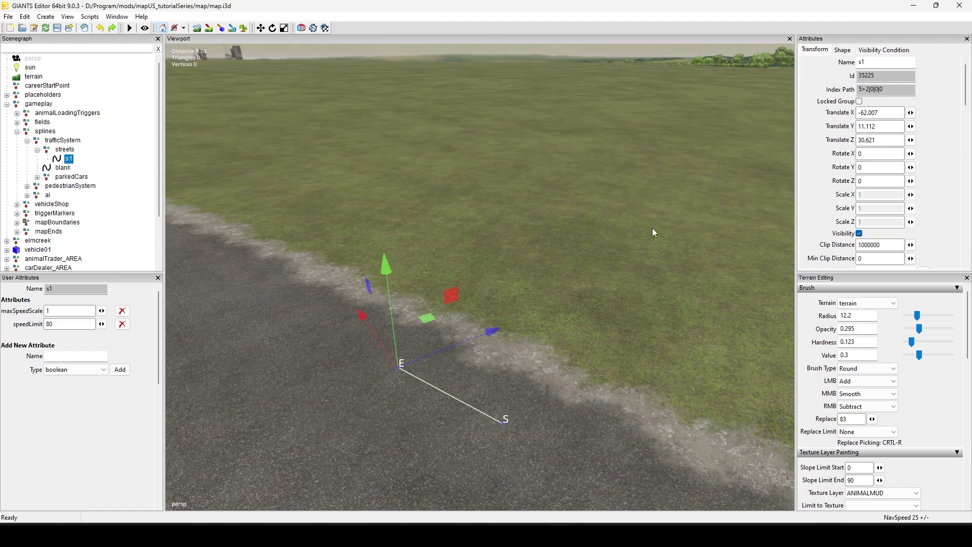
Examine spline s1 and its direction along the road leading up to the T-junction
middle_click_drag(704, 262, 688, 267, "alt")
left_click_drag(680, 252, 553, 288, "alt")
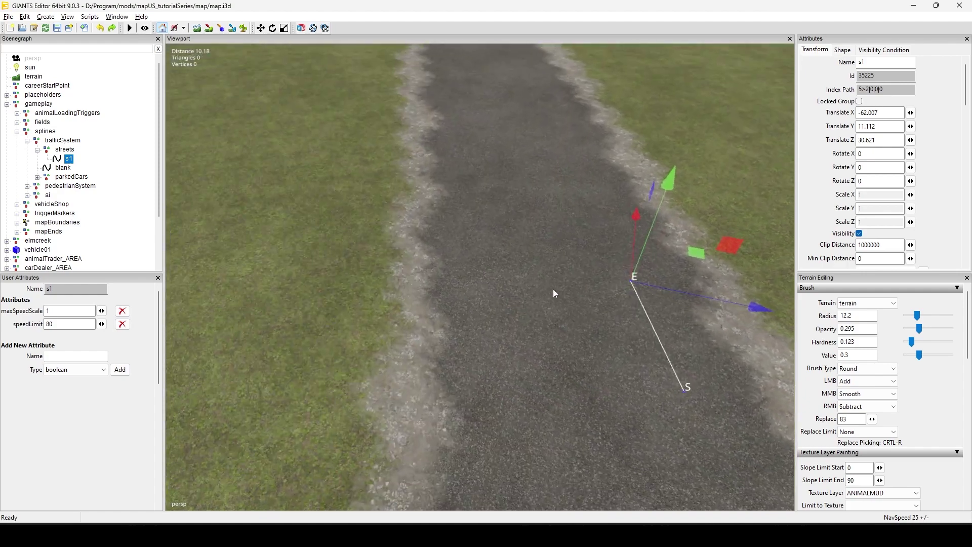
middle_click_drag(553, 289, 552, 332, "alt")
right_click_drag(679, 270, 635, 300, "alt")
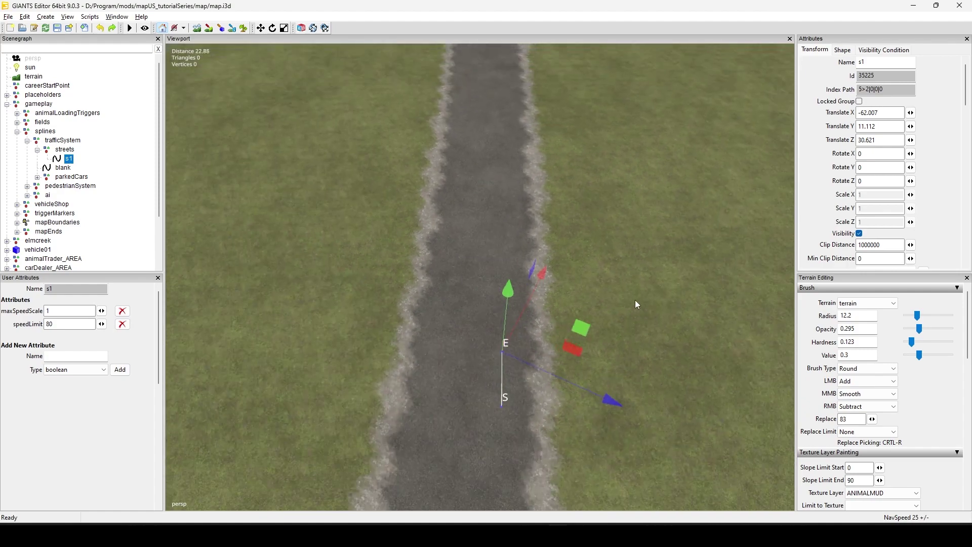
left_click_drag(635, 303, 612, 328, "alt")
right_click_drag(612, 328, 620, 293, "alt")
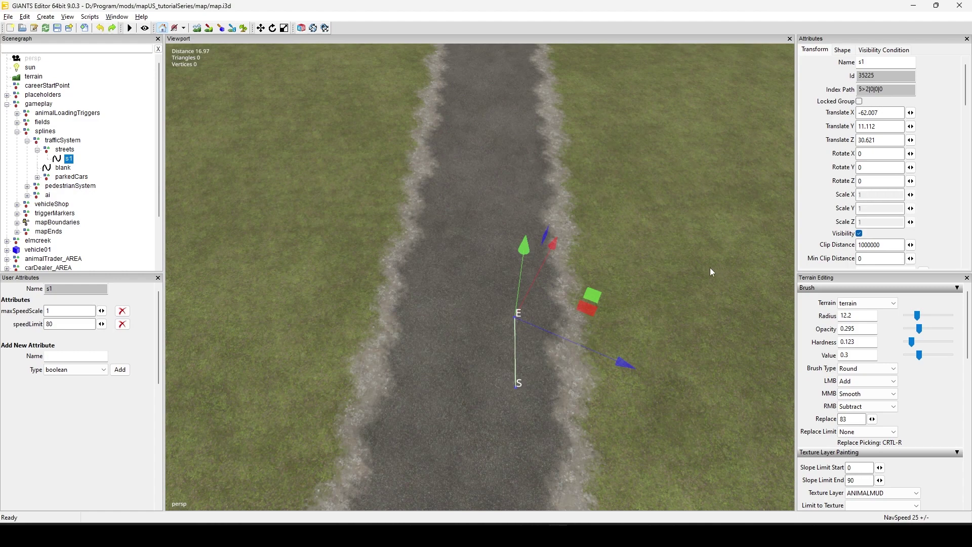
middle_click_drag(710, 267, 698, 260, "alt")
left_click_drag(697, 259, 692, 290, "alt")
middle_click_drag(693, 291, 690, 273, "alt")
left_click_drag(690, 273, 682, 303, "alt")
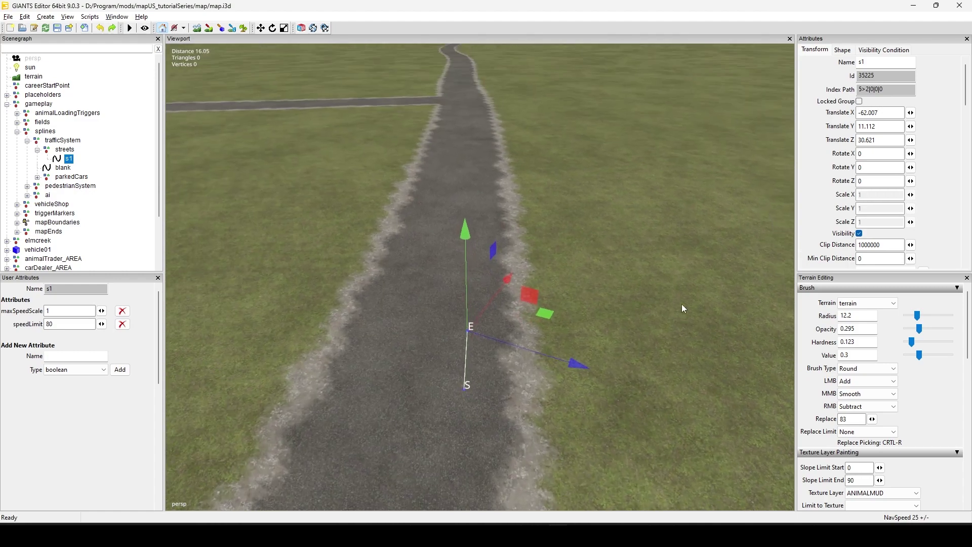
right_click_drag(682, 305, 667, 315, "alt")
middle_click_drag(667, 315, 668, 329, "alt")
right_click_drag(668, 329, 659, 310, "alt")
middle_click_drag(659, 310, 678, 293, "alt")
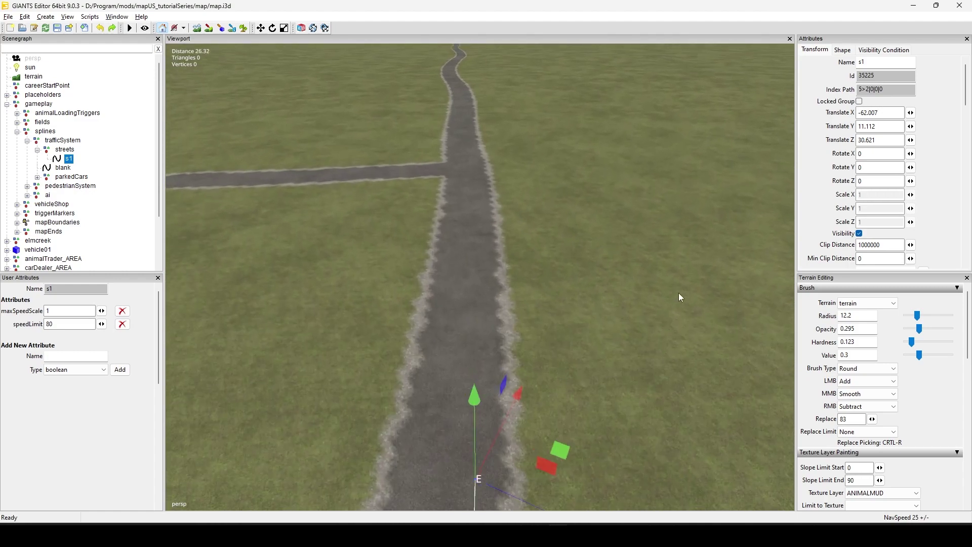
left_click_drag(678, 293, 667, 316, "alt")
middle_click_drag(667, 316, 665, 300, "alt")
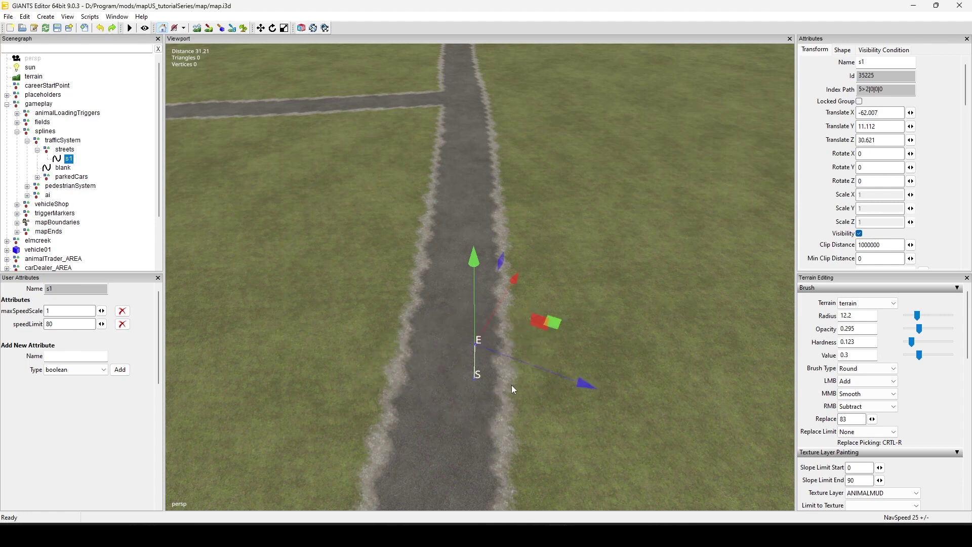
Reverse the direction of spline s1 and flip it back so it runs toward the T-junction
key("r")
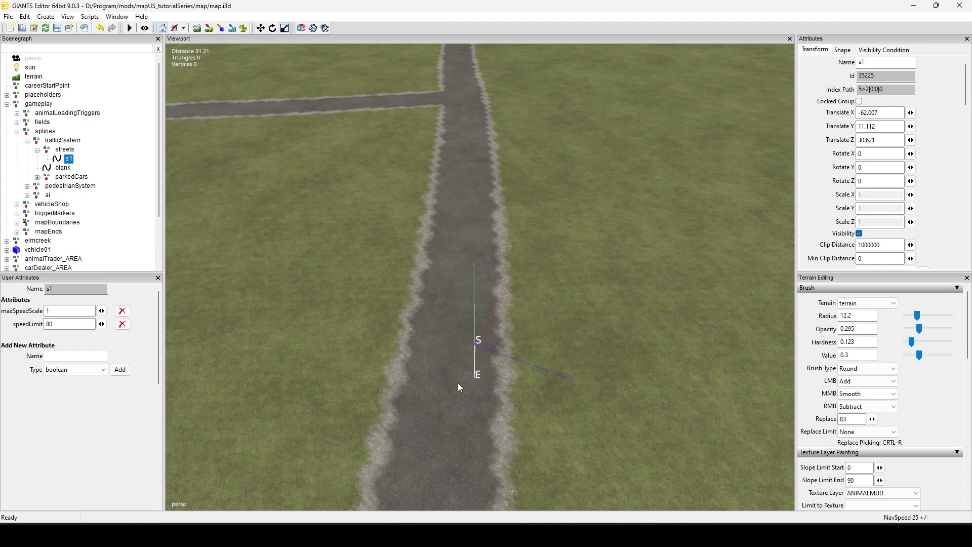
key("r")
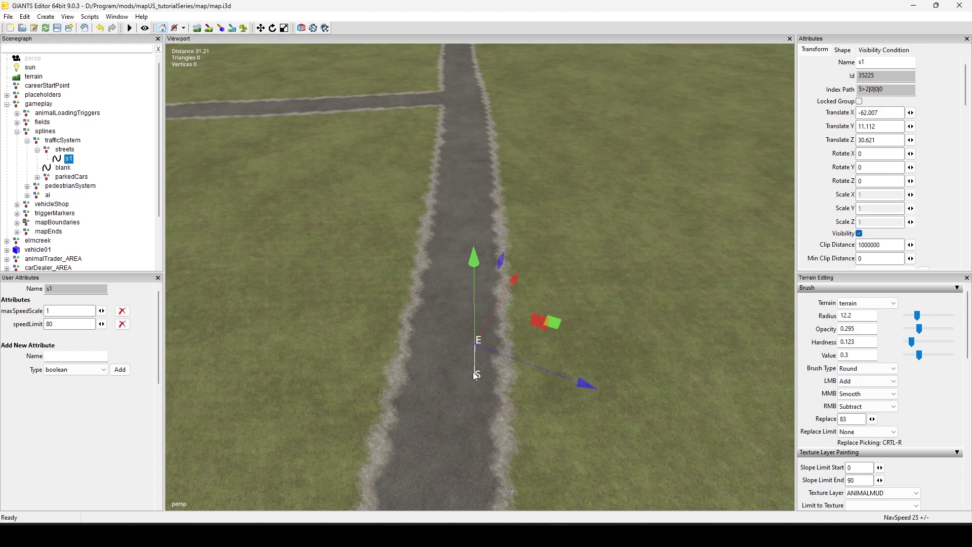
left_click(473, 363)
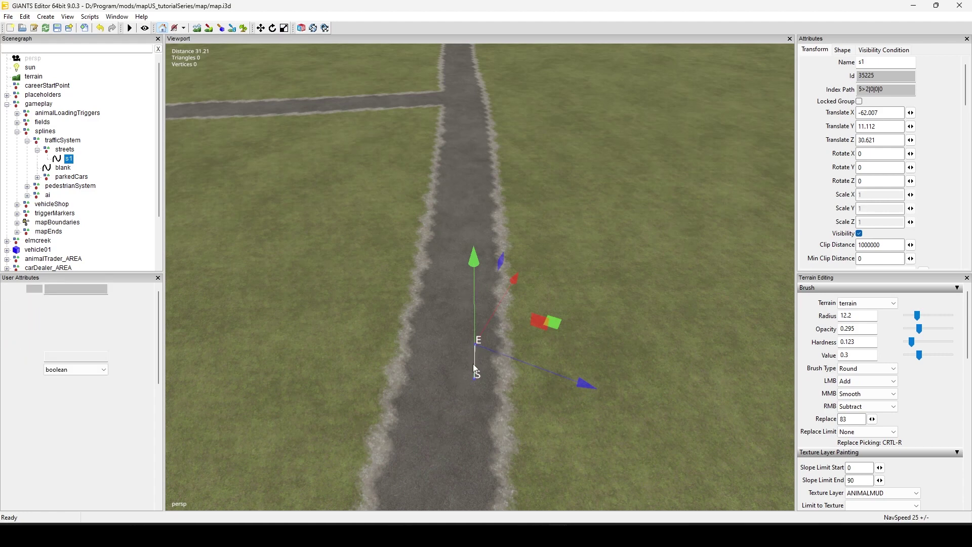
Paint a closed ring road on the open grass beside the main road, using the CONCRETE texture layer and a brush radius of 4.7
scroll(463, 417, "up", 3)
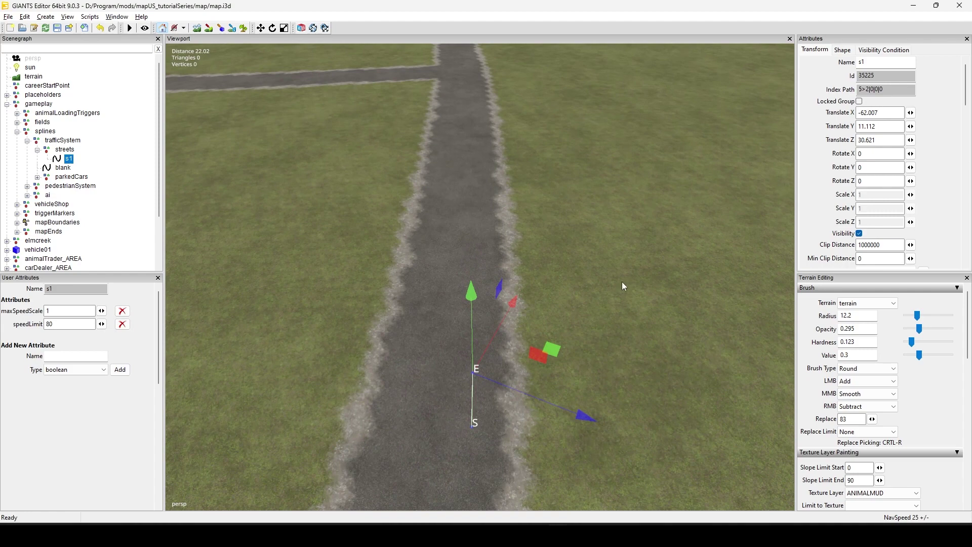
left_click_drag(622, 282, 511, 344, "alt")
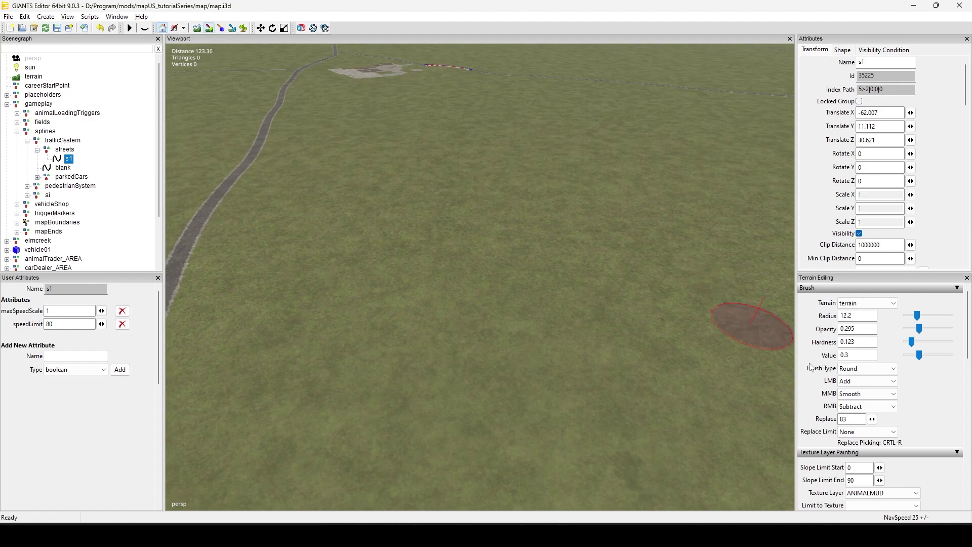
left_click(901, 494)
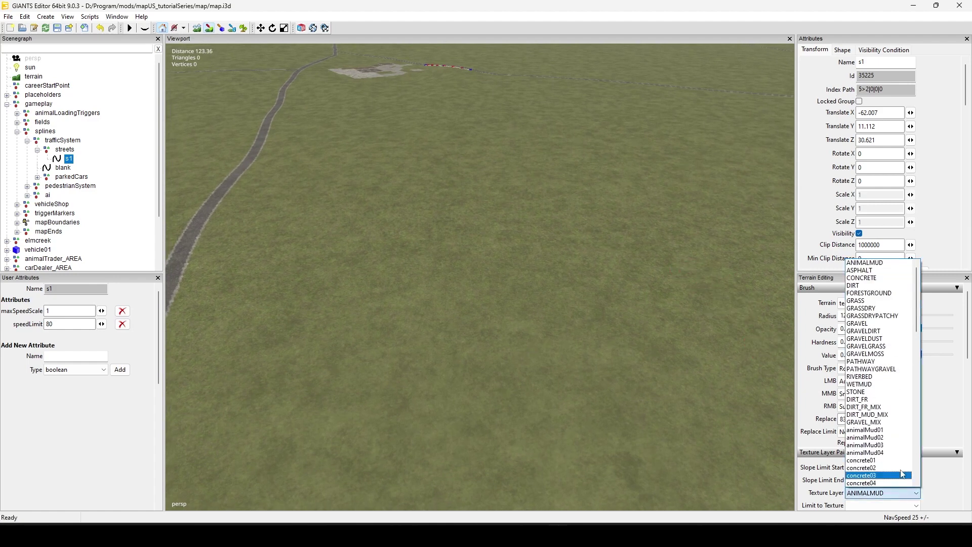
left_click(878, 278)
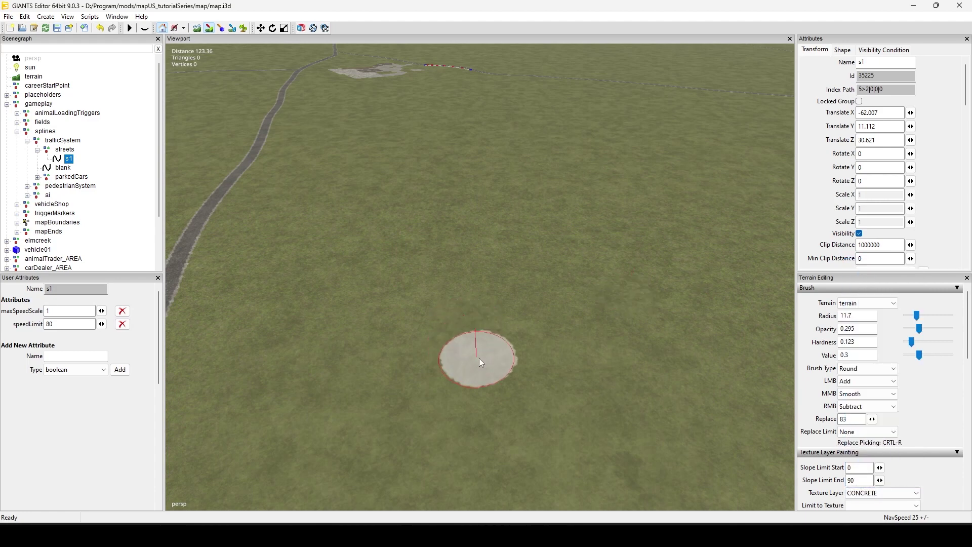
scroll(479, 357, "down", 10, "ctrl")
scroll(484, 325, "down", 4, "ctrl")
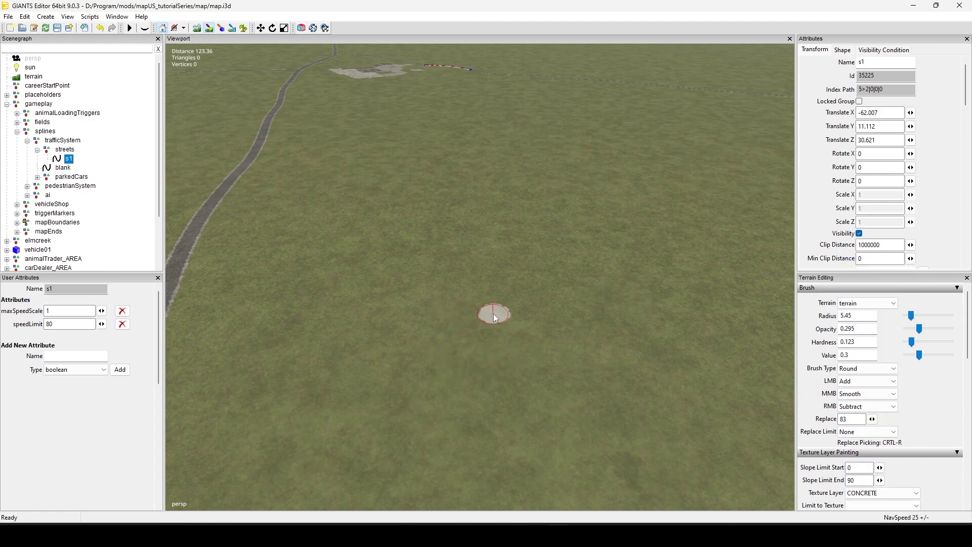
left_click_drag(487, 265, 438, 278)
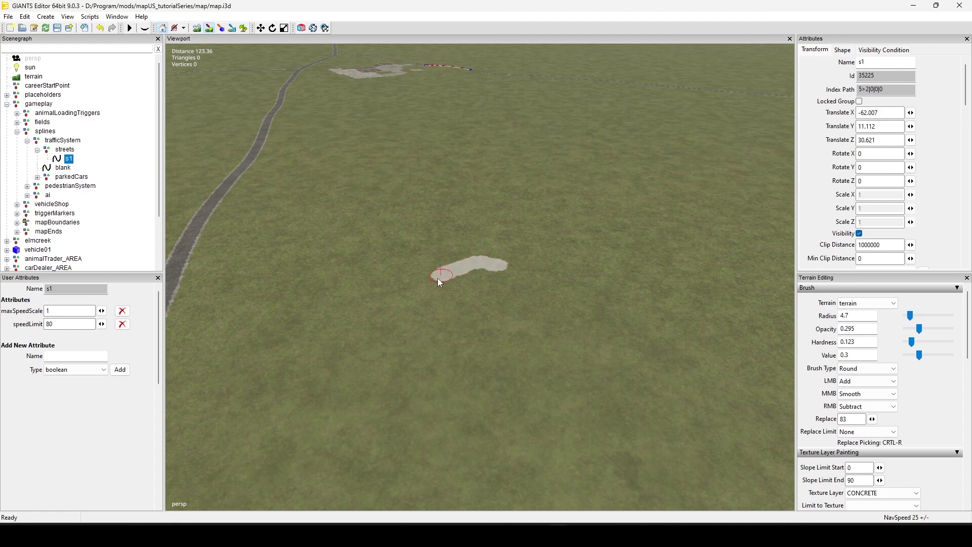
left_click_drag(482, 402, 561, 414)
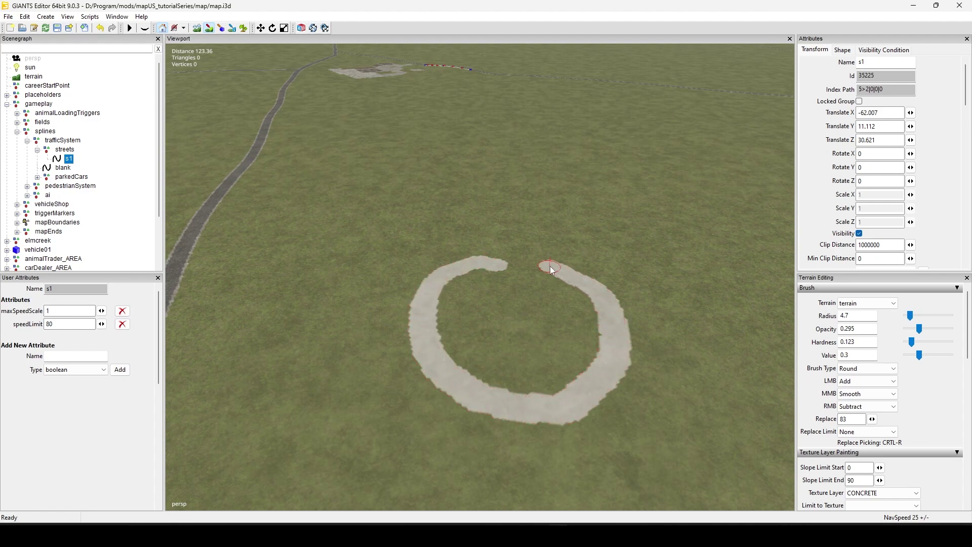
left_click_drag(504, 265, 505, 257)
left_click_drag(511, 266, 516, 266)
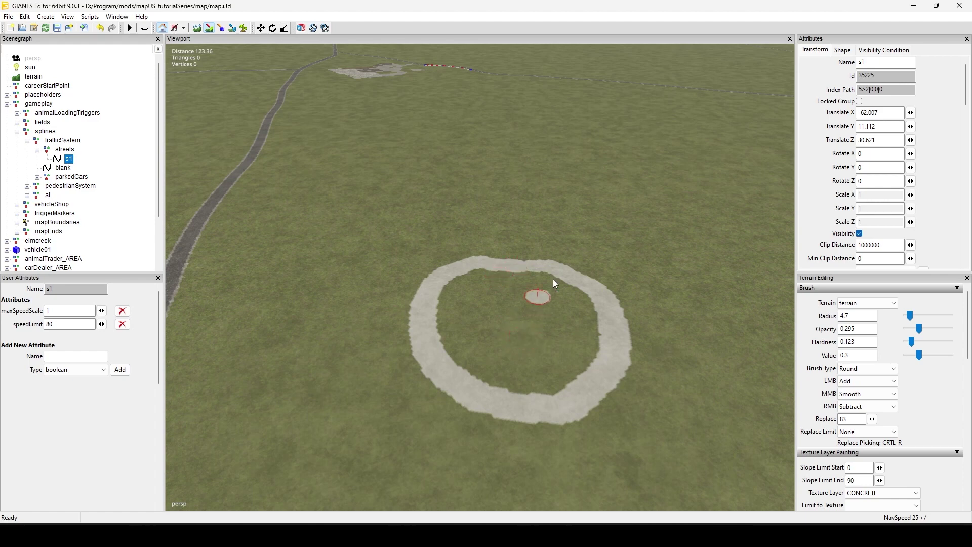
Paint concrete side roads that branch off the ring and loop back to join the painted road network
left_click(665, 201)
left_click_drag(482, 261, 420, 231)
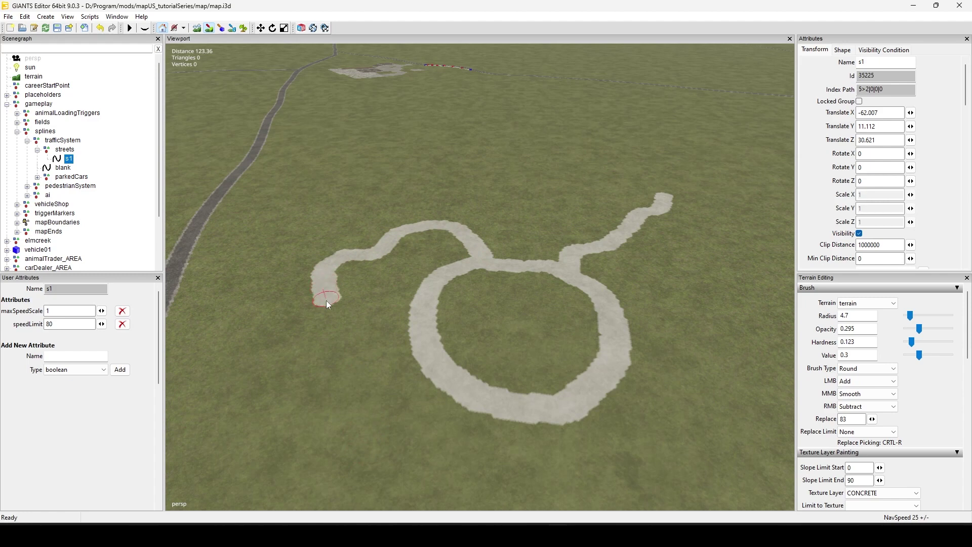
left_click(400, 314)
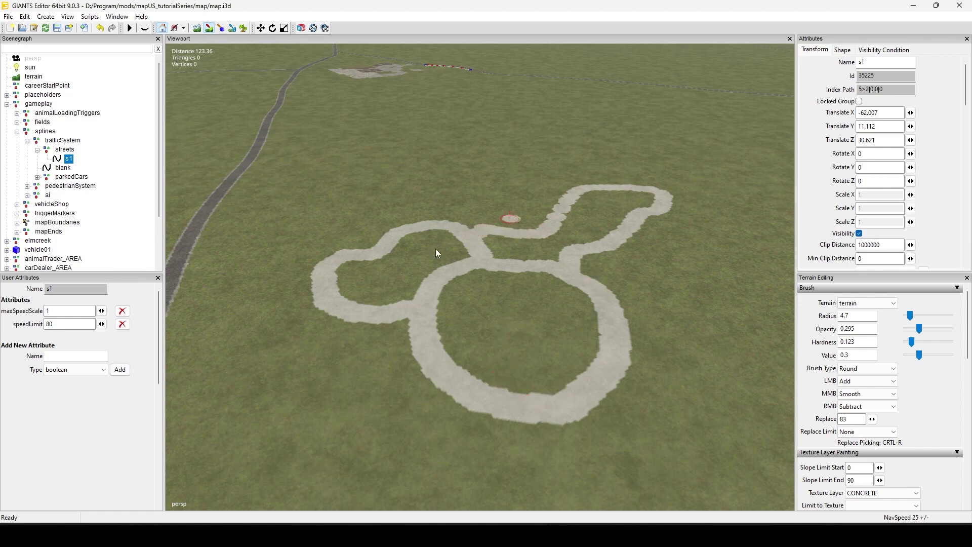
Paint over all the concrete demonstration roads on the open grass with the GRASS texture layer and a brush radius of 13.2
middle_click_drag(637, 254, 532, 381, "alt")
left_click_drag(532, 382, 525, 288, "alt")
scroll(469, 381, "down", 2)
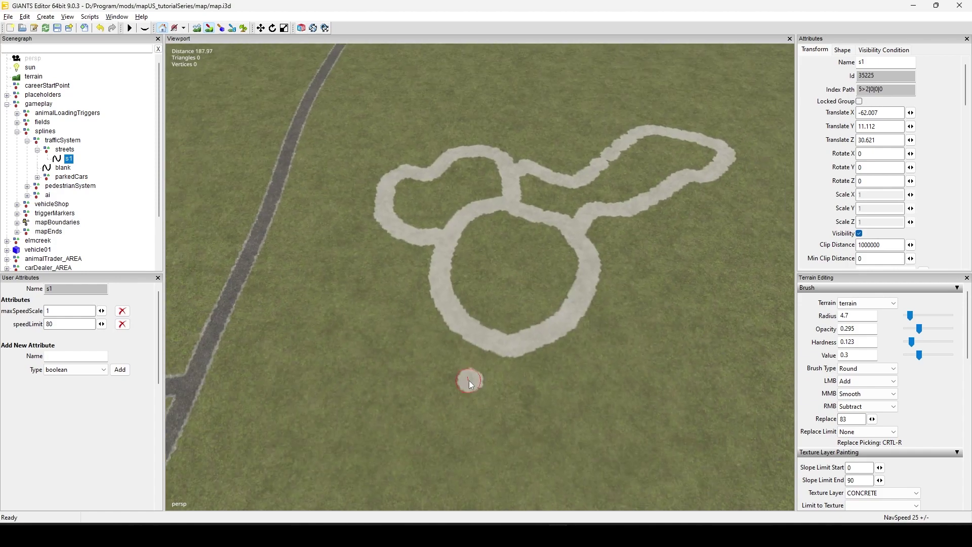
left_click_drag(468, 381, 478, 351, "alt")
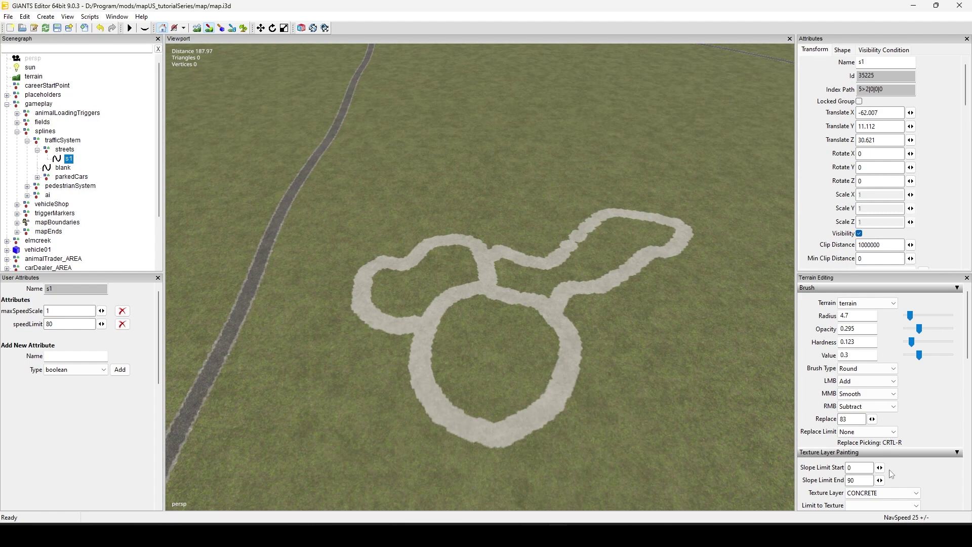
left_click(897, 494)
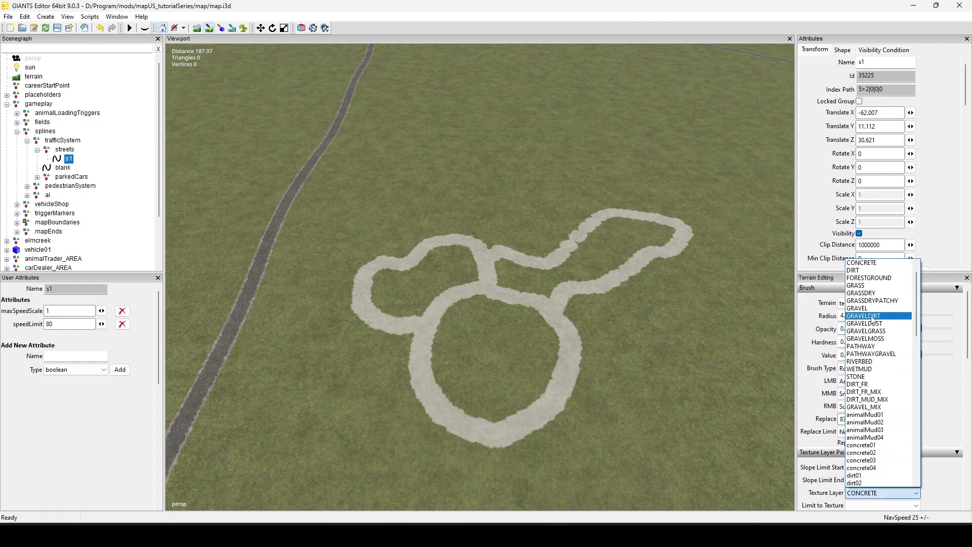
left_click(873, 286)
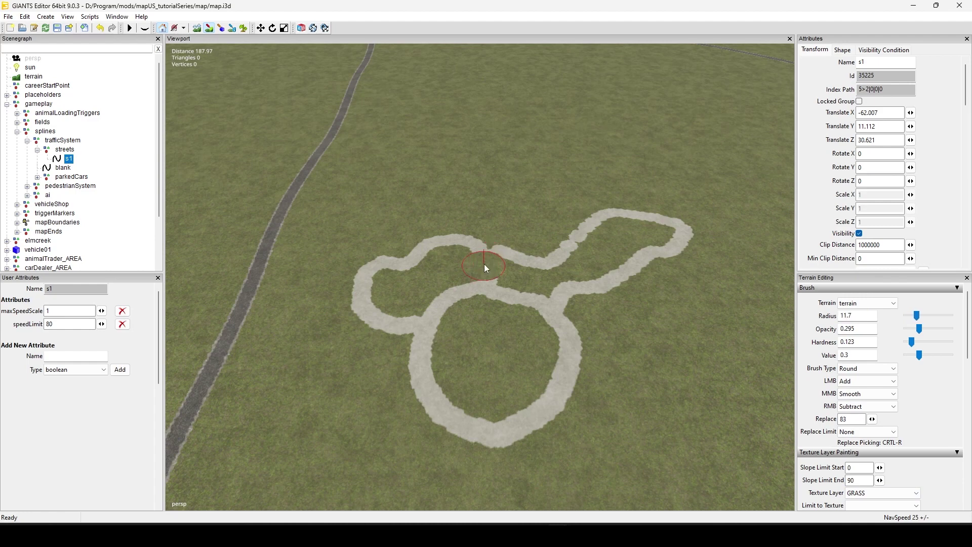
scroll(484, 264, "up", 2)
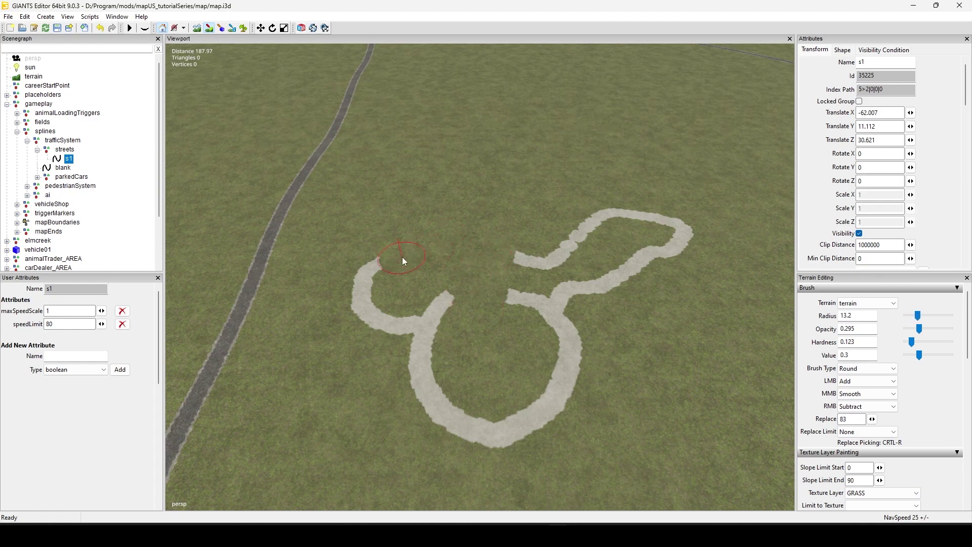
mouse_move(373, 279)
left_mouse_down()
mouse_move(454, 322)
mouse_move(473, 425)
mouse_move(547, 390)
left_mouse_up()
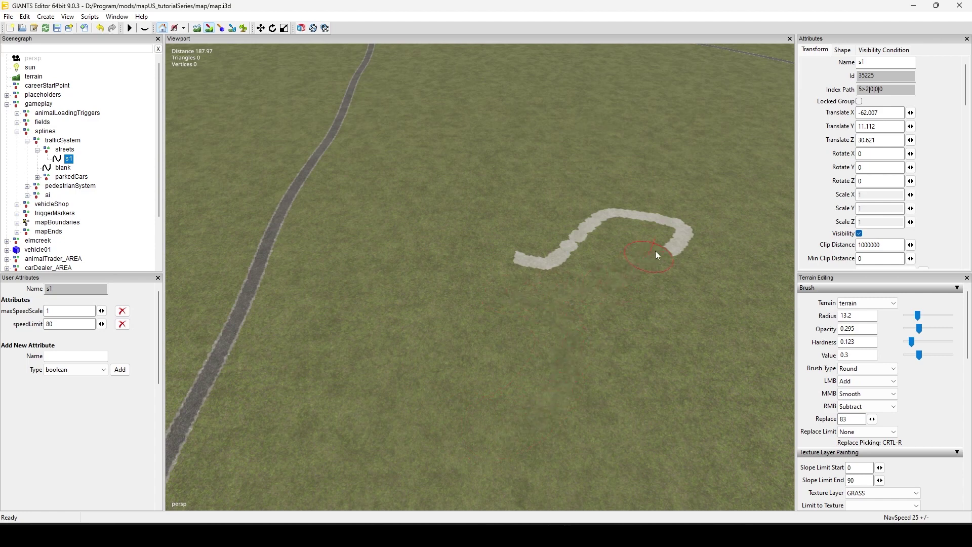
left_click_drag(577, 242, 563, 269)
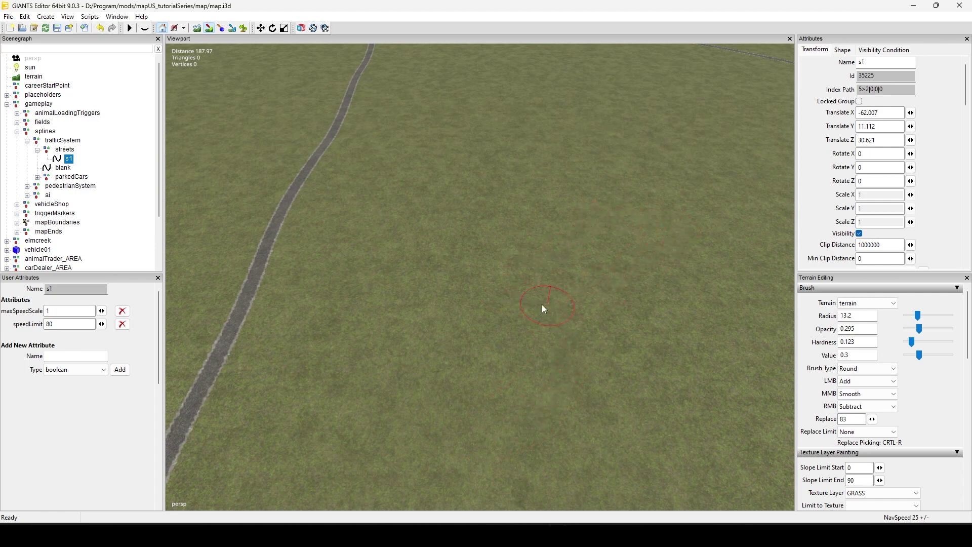
scroll(542, 304, "down", 4)
key("Escape")
Extend spline s1 from its end point along the right-hand lane toward the T-junction by inserting and placing additional control points
left_click_drag(526, 311, 521, 317, "alt")
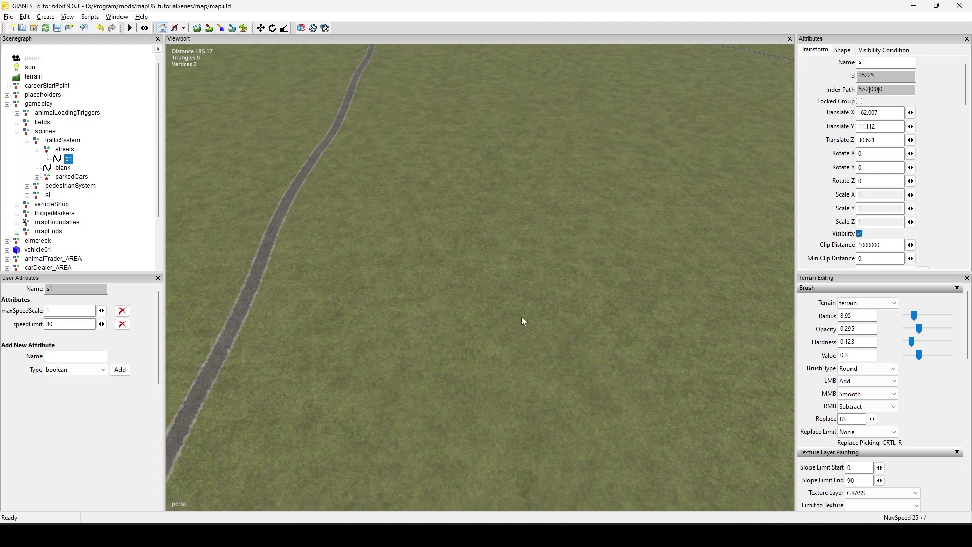
middle_click_drag(521, 317, 809, 14, "alt")
middle_click_drag(519, 251, 660, 84, "alt")
scroll(554, 189, "up", 3)
middle_click_drag(555, 190, 497, 362, "alt")
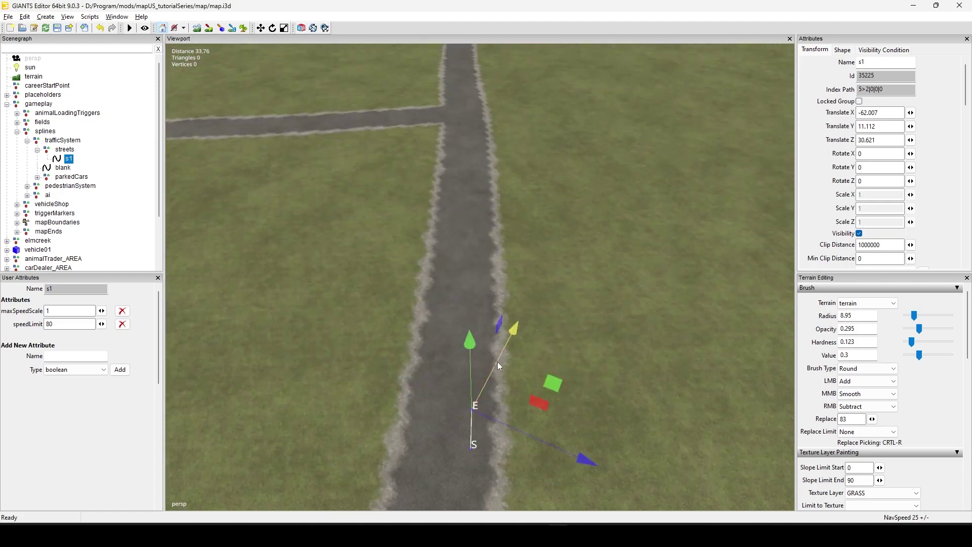
left_click(466, 407)
key("Insert")
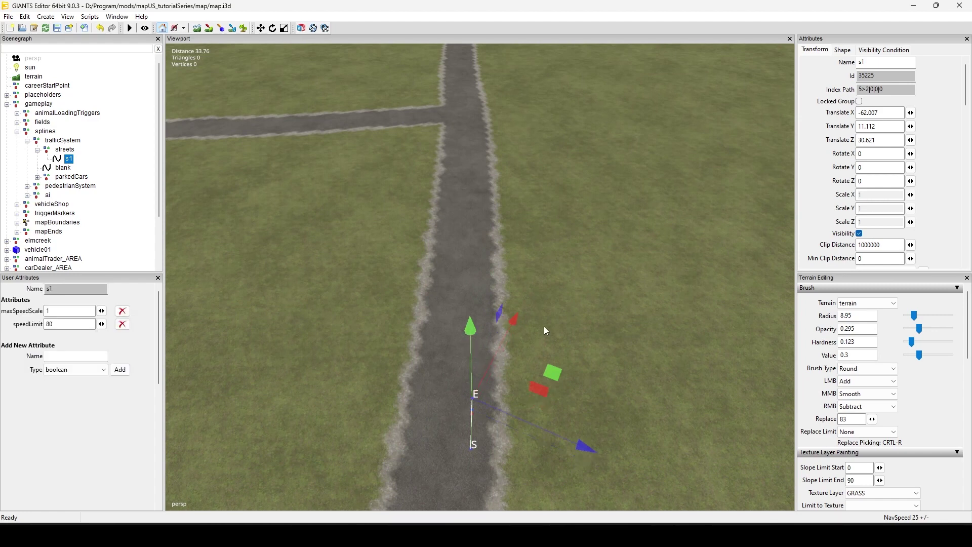
key("ctrl+b")
key("ctrl+b")
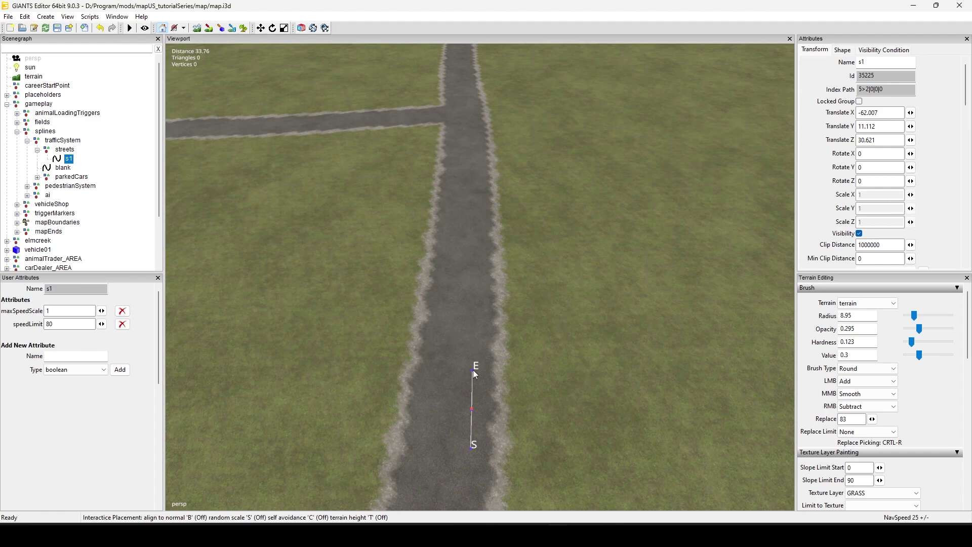
key("Insert")
left_click(475, 240)
left_click(475, 193)
Continue spline s1 with further control points in the right-hand lane, ending it at the near edge of the T-junction
middle_click_drag(652, 218, 670, 376, "alt")
left_click_drag(670, 376, 627, 263, "alt")
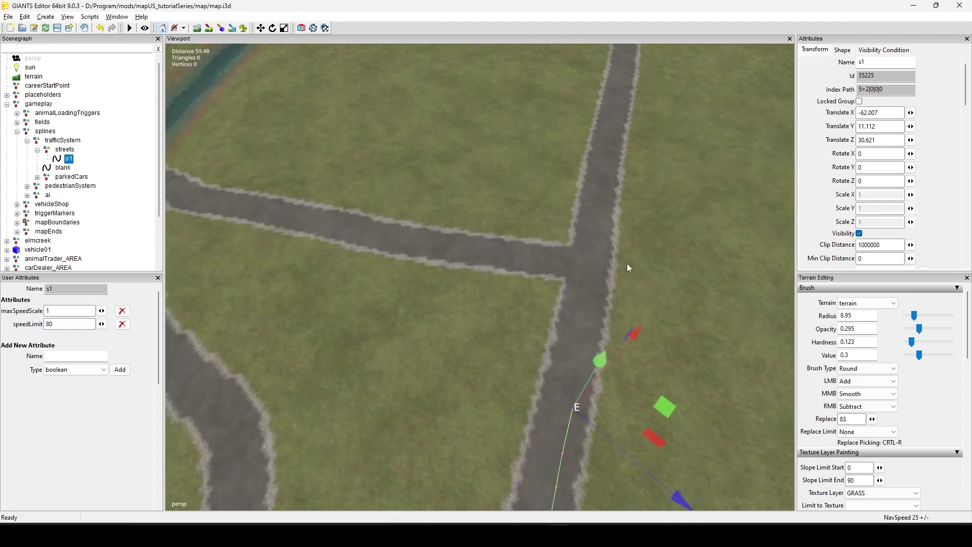
scroll(620, 298, "up", 3)
middle_click_drag(620, 298, 719, 247, "alt")
left_click_drag(720, 247, 675, 272, "alt")
scroll(596, 308, "down", 3)
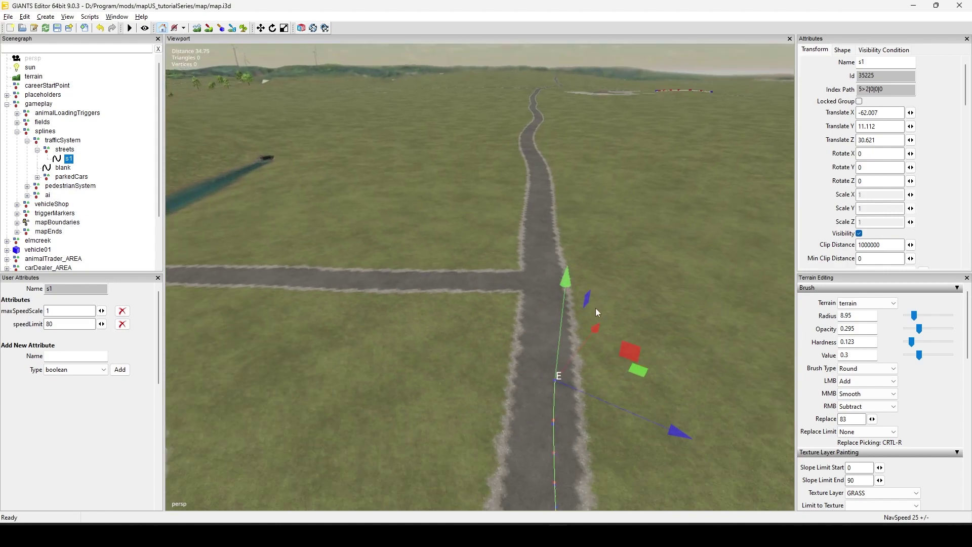
mouse_move(596, 308)
middle_mouse_down("alt")
mouse_move(597, 201)
mouse_move(591, 342)
middle_mouse_up("alt")
left_click_drag(591, 341, 602, 251, "alt")
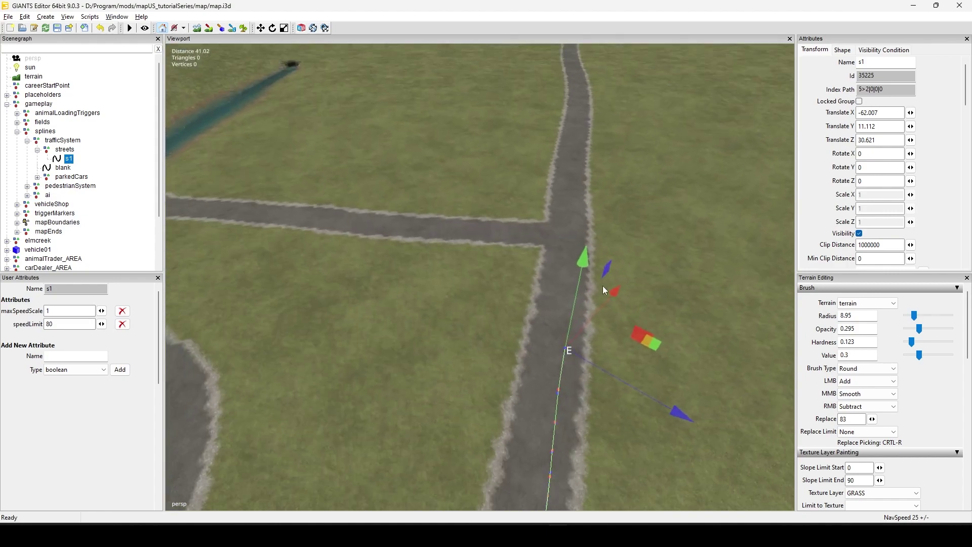
scroll(582, 358, "up", 3)
middle_click_drag(600, 319, 585, 345, "alt")
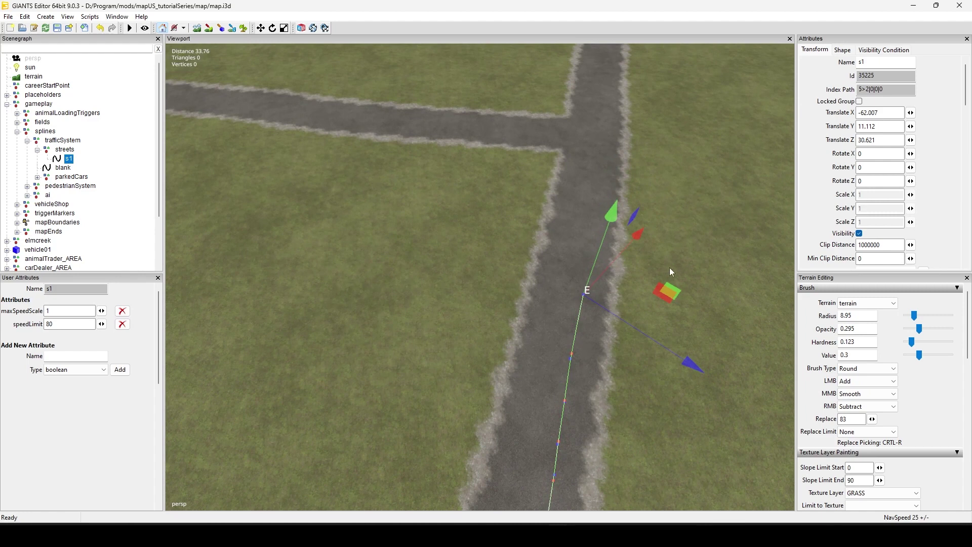
left_click(563, 305)
left_click_drag(579, 291, 575, 304)
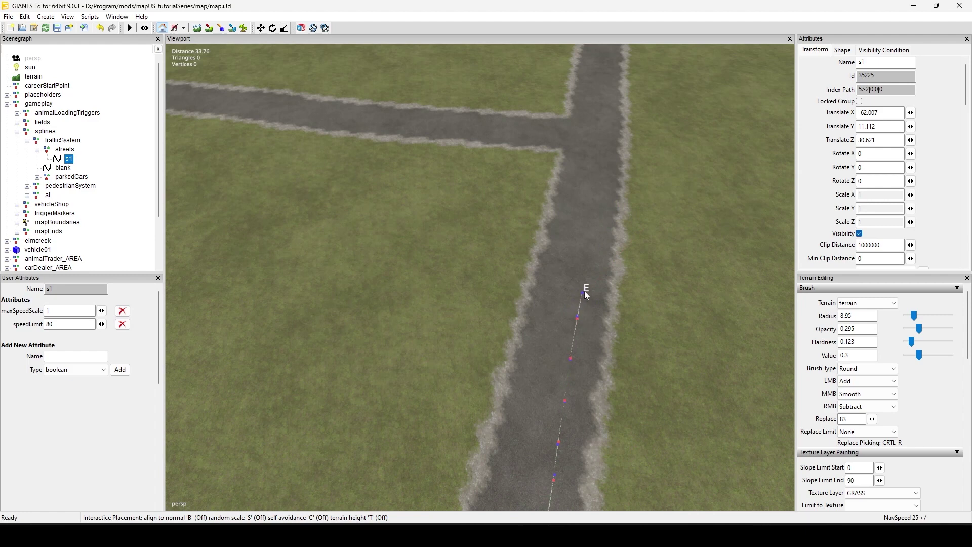
left_click(591, 244)
left_click(599, 188)
key("Return")
Add a copy of the blank spline to the streets group and rename the copy s2
middle_click_drag(676, 342, 722, 215, "alt")
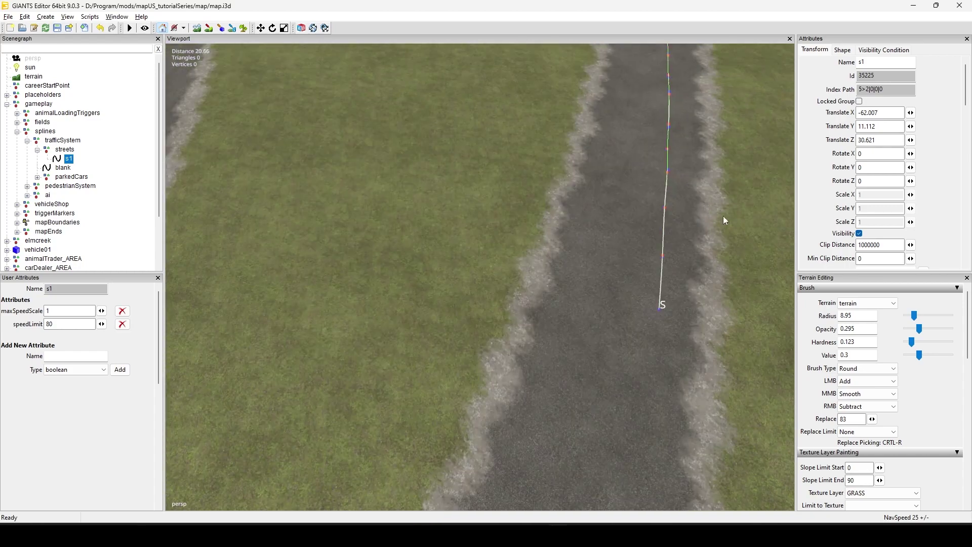
scroll(723, 216, "down", 3)
left_click_drag(550, 330, 600, 337, "alt")
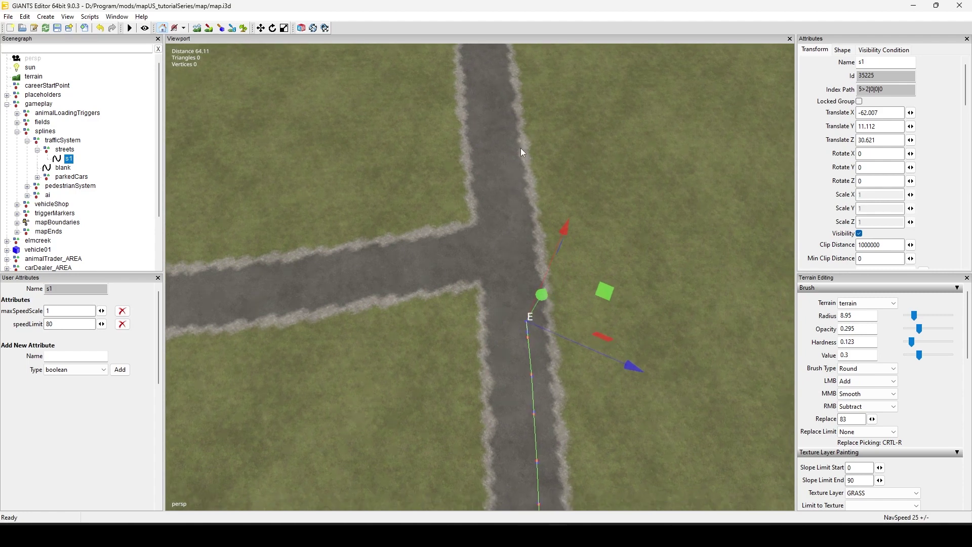
left_click_drag(399, 292, 456, 282, "alt")
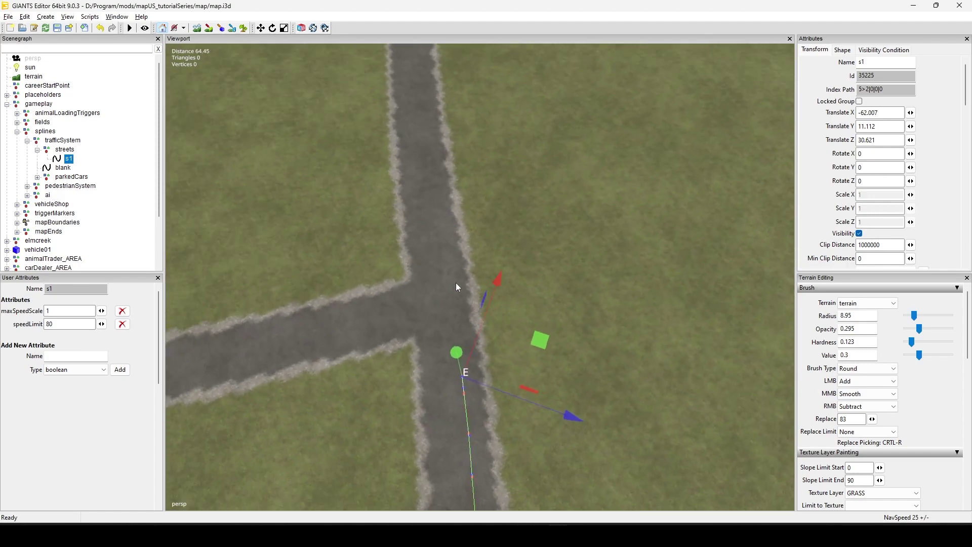
left_click(69, 172)
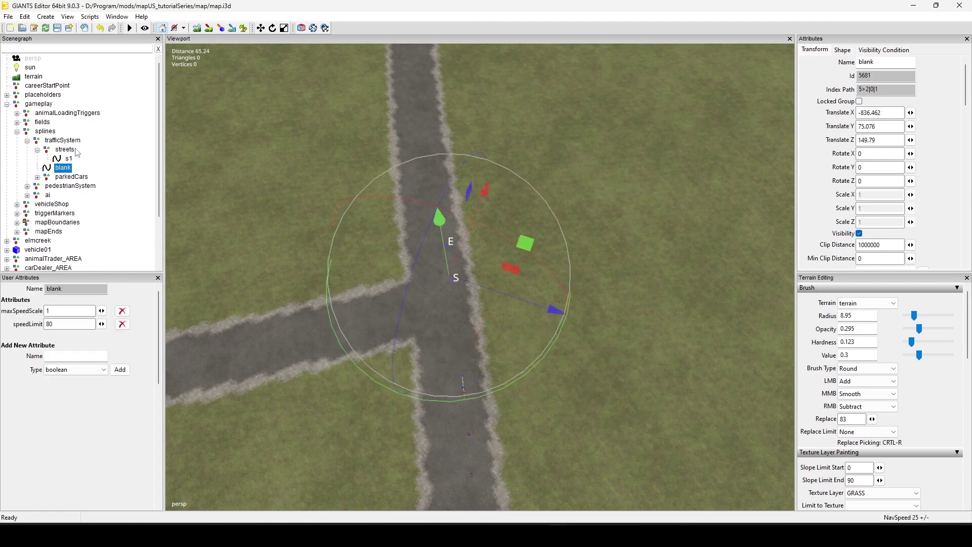
left_click(68, 151)
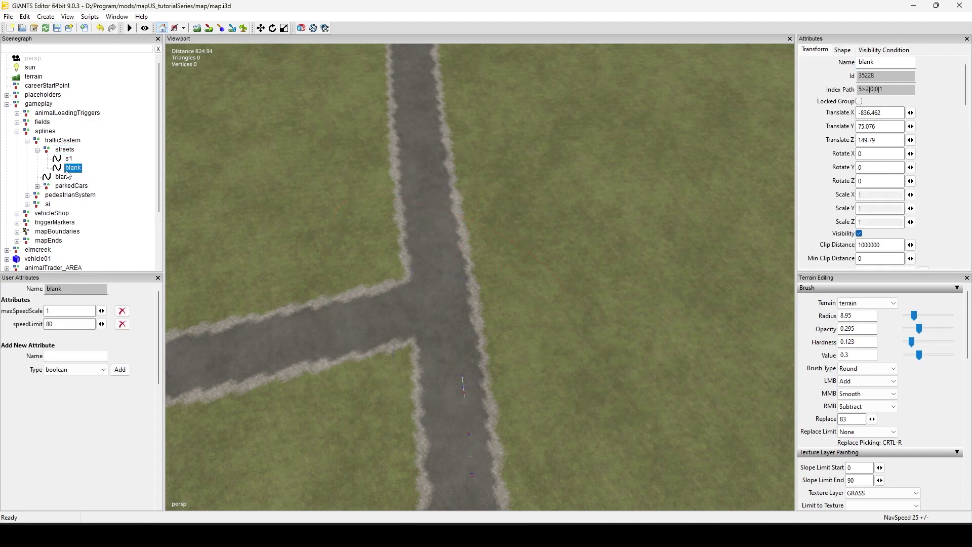
left_click(74, 168)
type("s2")
key("Return")
Place spline s2 in the right-hand lane of the main road just beyond the T-junction
scroll(405, 357, "up", 5)
middle_click_drag(411, 358, 445, 375, "alt")
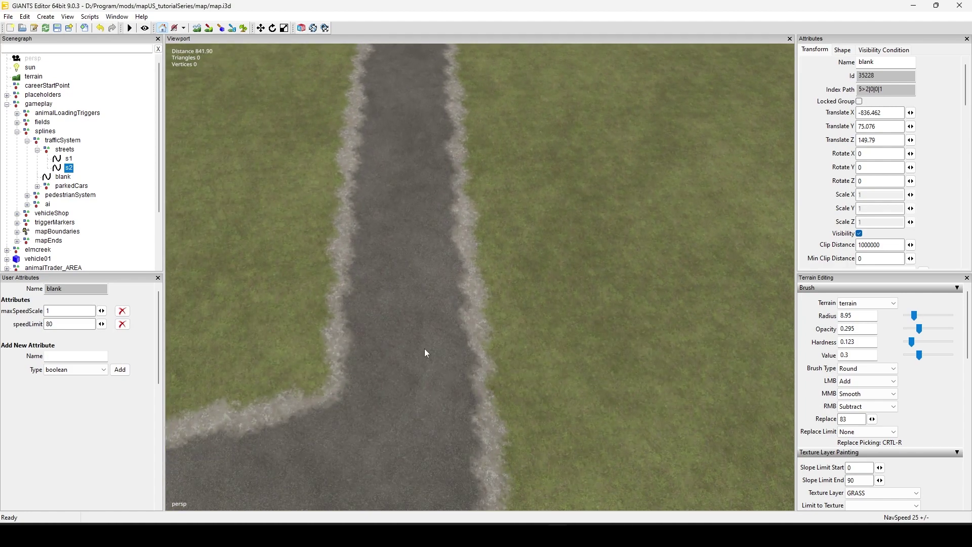
key("ctrl+b")
left_click(433, 317)
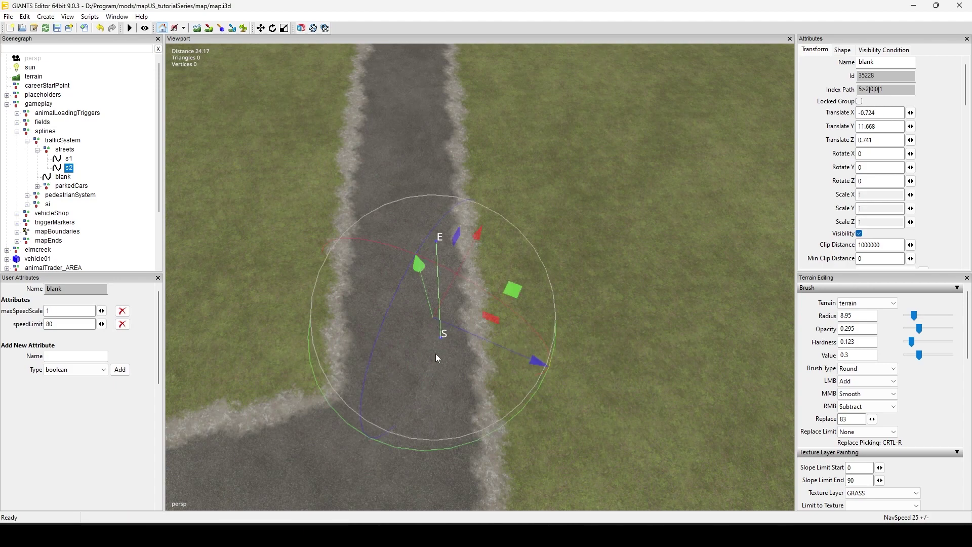
left_click_drag(520, 288, 517, 280)
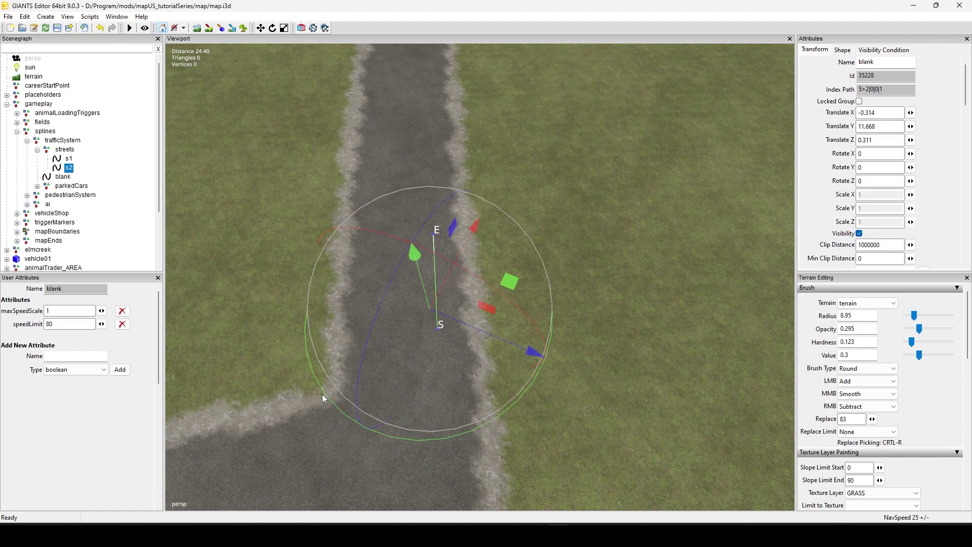
Try to reposition the end point of s2 and insert a point in the lane, and undo the attempt
scroll(527, 415, "down", 4)
middle_click_drag(533, 407, 549, 387, "alt")
scroll(549, 388, "up", 2)
scroll(550, 388, "up", 2)
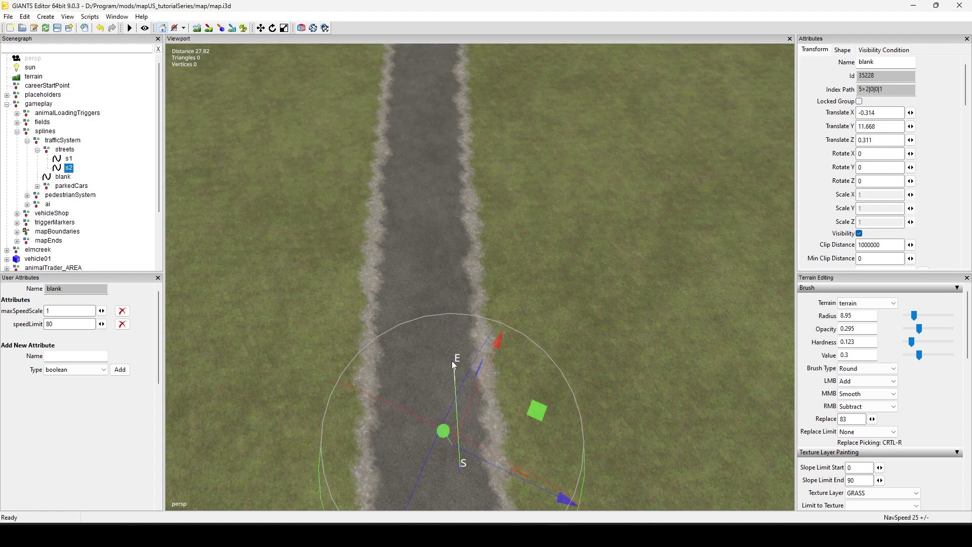
left_click(455, 362)
left_click(455, 360)
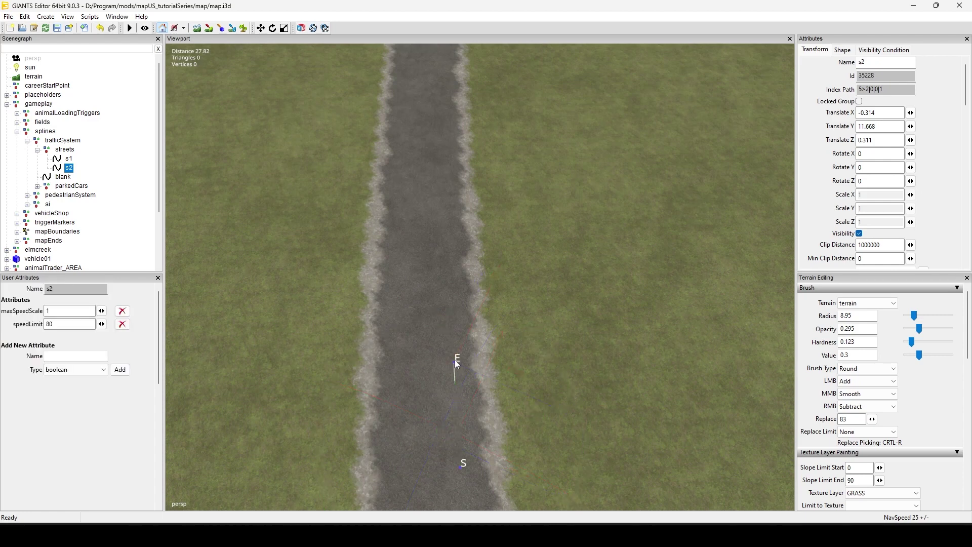
left_click(458, 420)
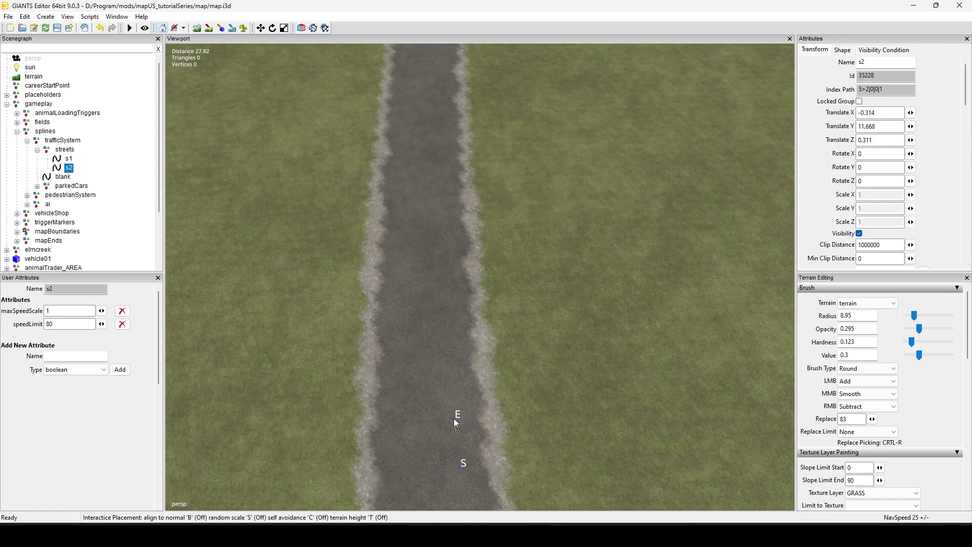
left_click(451, 389)
left_click(450, 395)
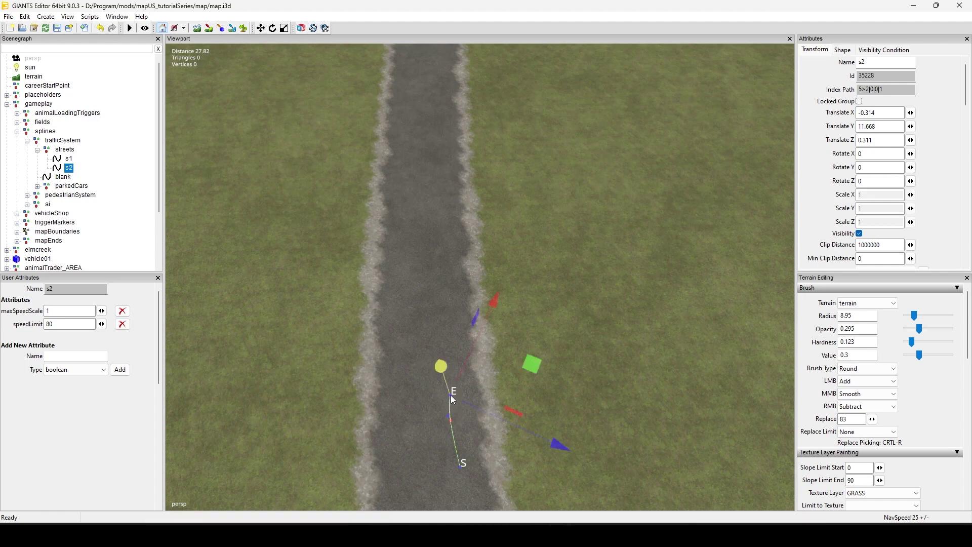
key("ctrl+z")
key("ctrl+z")
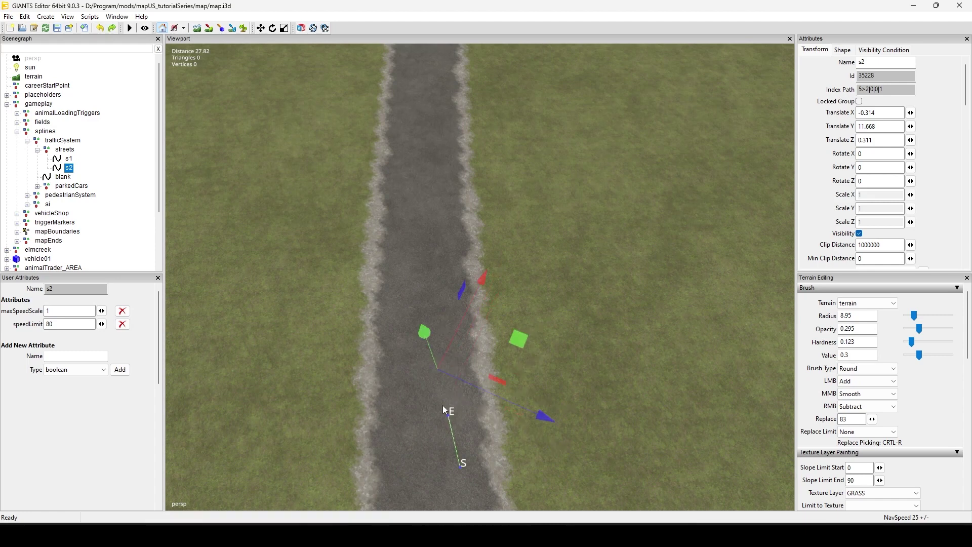
Extend spline s2 along the right-hand lane away from the T-junction with a series of new control points
left_click(516, 345)
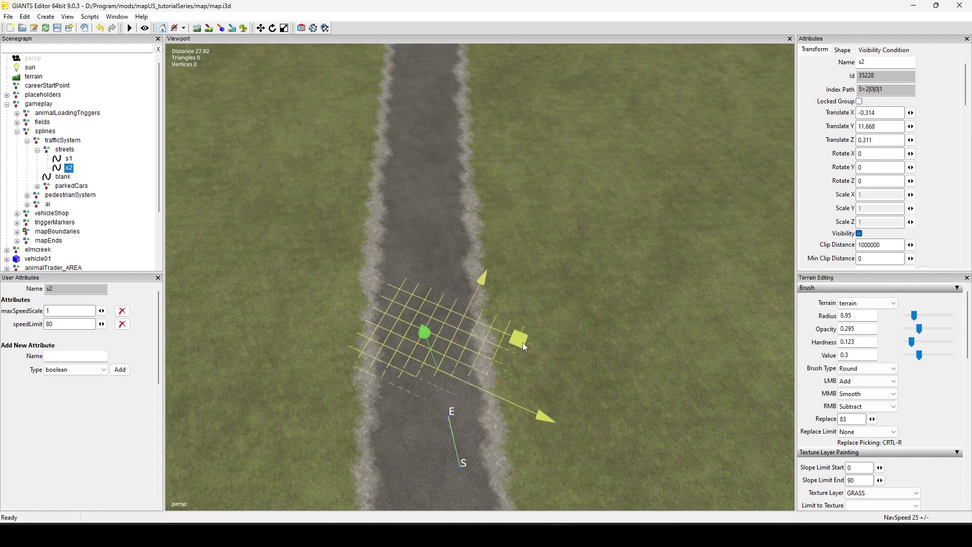
left_click(520, 354)
left_click(452, 411)
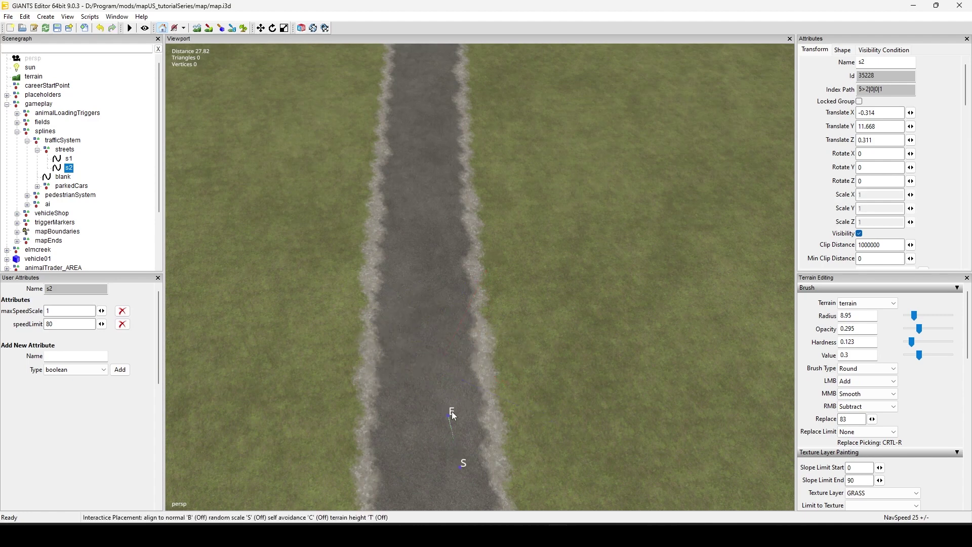
left_click(446, 416)
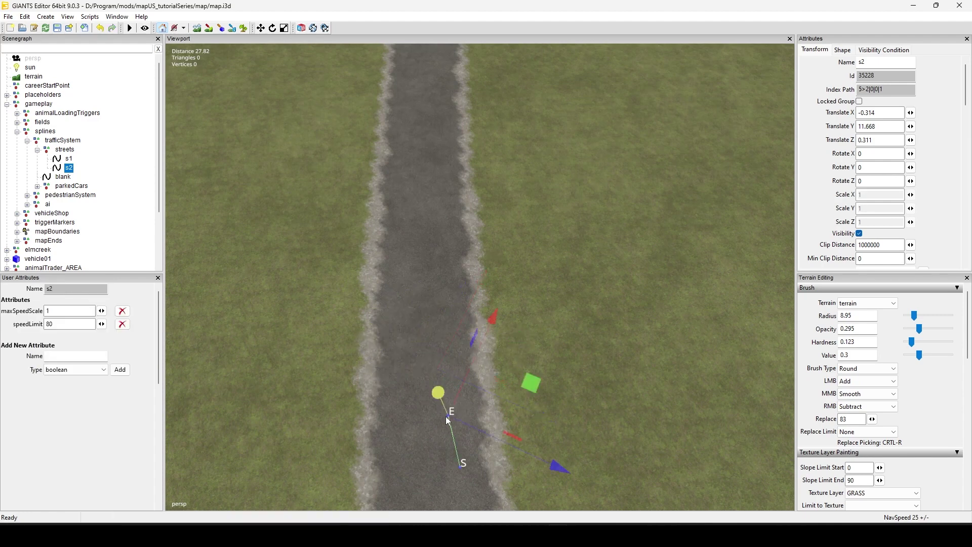
key("ctrl+b")
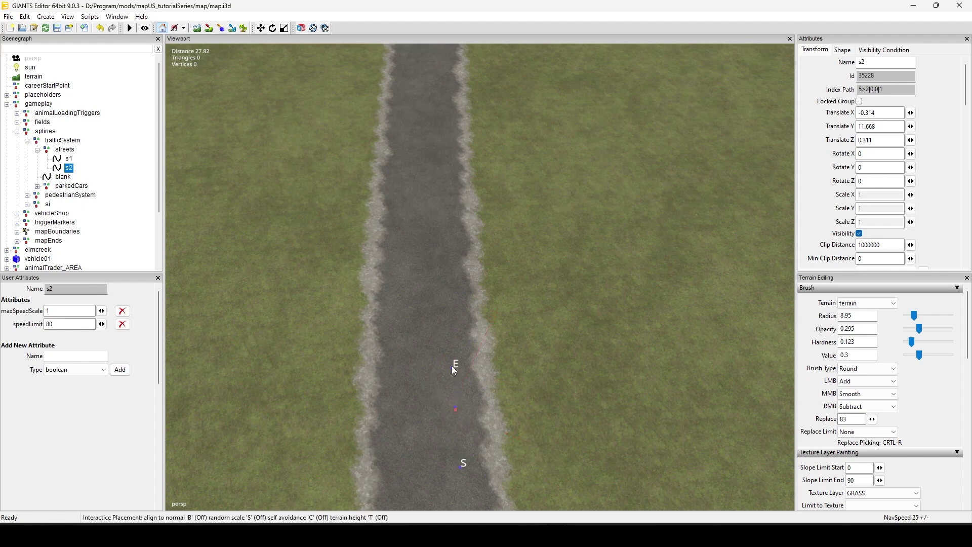
left_click(450, 314)
left_click(443, 222)
left_click(441, 179)
left_click(440, 144)
key("Return")
Examine the gap between the end of s1 and the start of s2 at the T-junction
scroll(545, 286, "down", 5)
mouse_move(462, 369)
middle_mouse_down("alt")
mouse_move(458, 277)
mouse_move(505, 241)
middle_mouse_up("alt")
middle_click_drag(489, 347, 507, 234, "alt")
left_click_drag(500, 353, 500, 336, "alt")
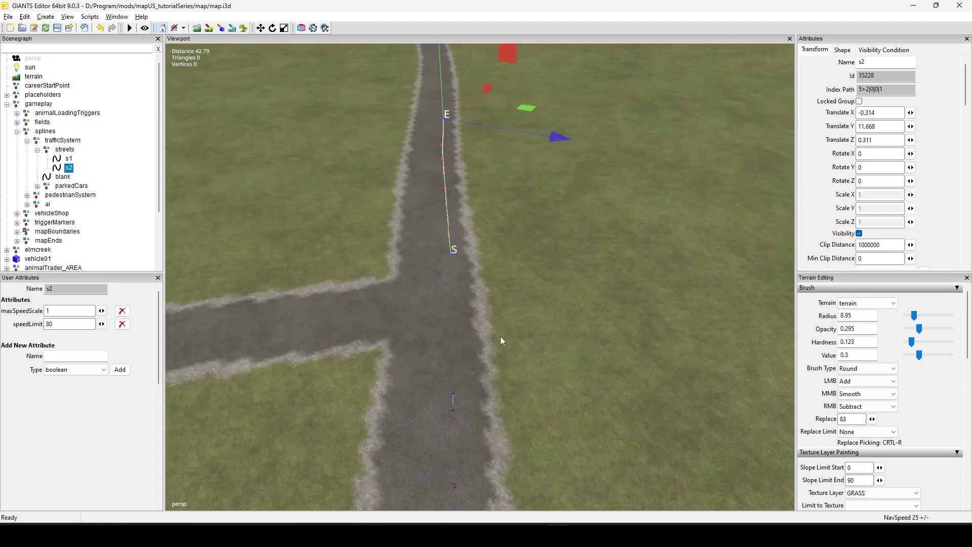
middle_click_drag(500, 336, 528, 332, "alt")
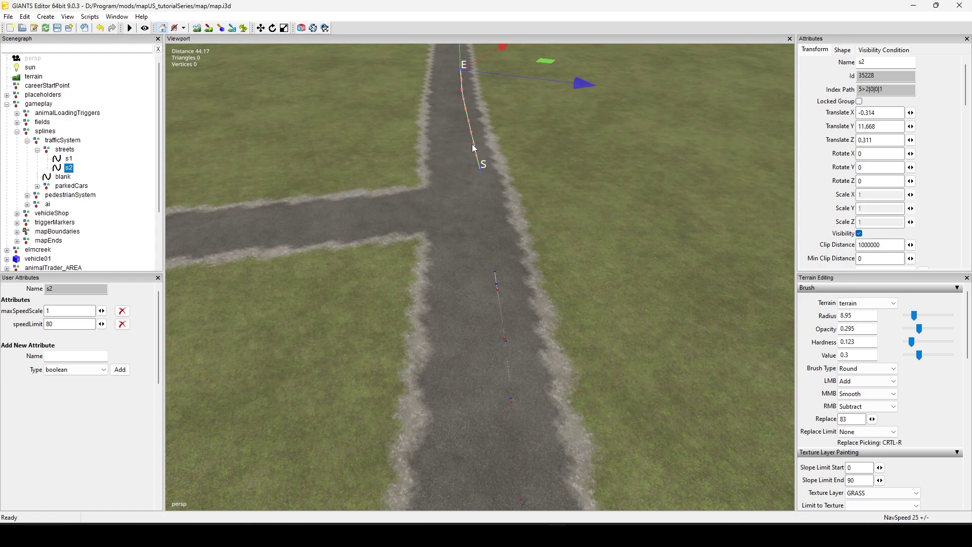
Paste a copy of the blank spline into the streets group and rename it s3
left_click_drag(397, 258, 572, 343, "alt")
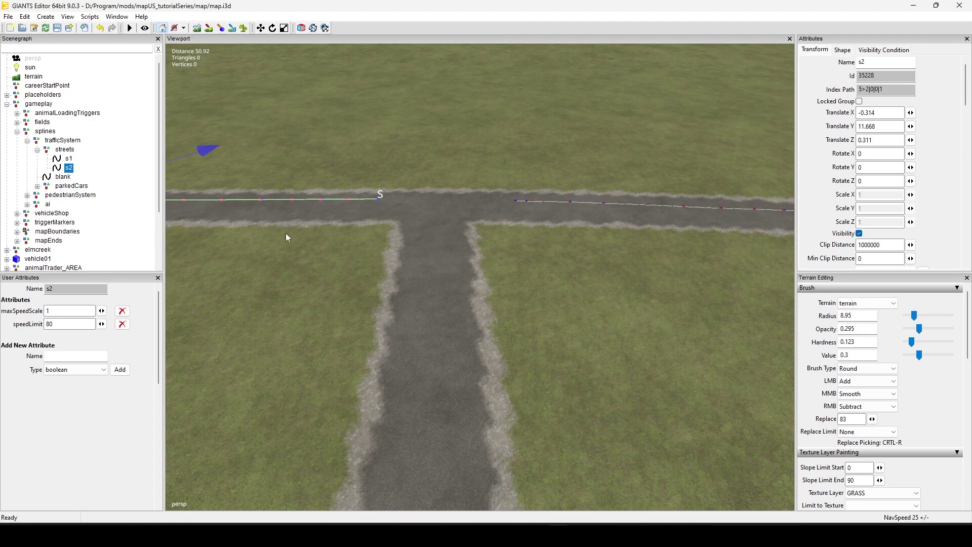
left_click(64, 177)
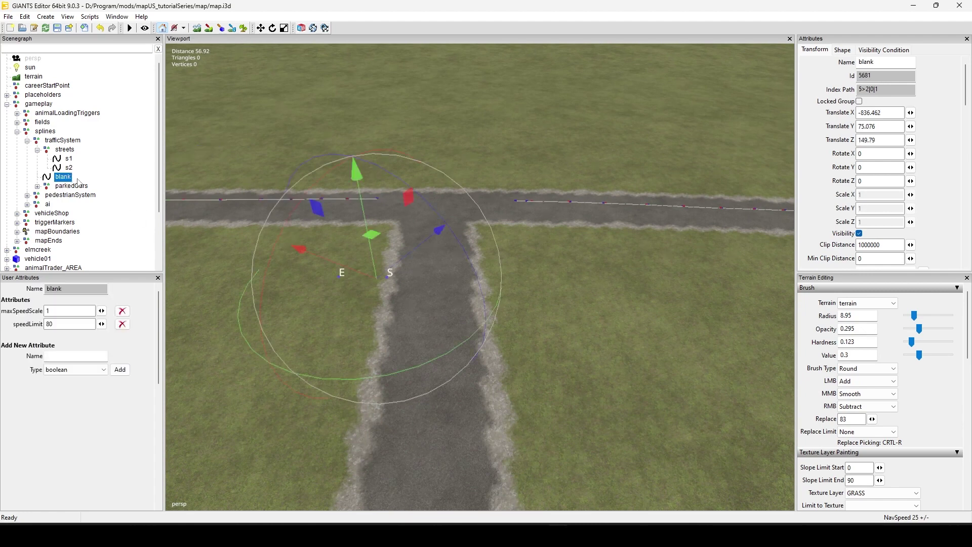
left_click(69, 142)
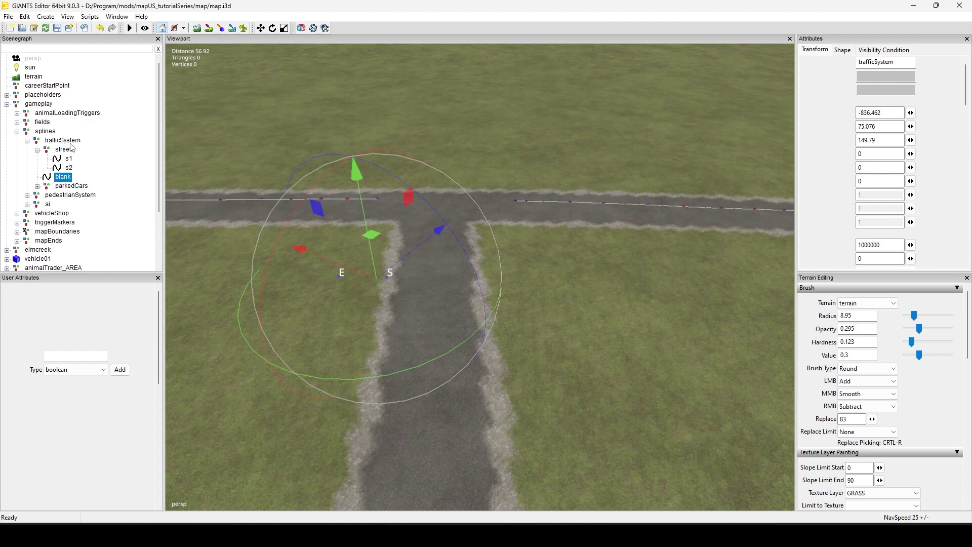
left_click(70, 151)
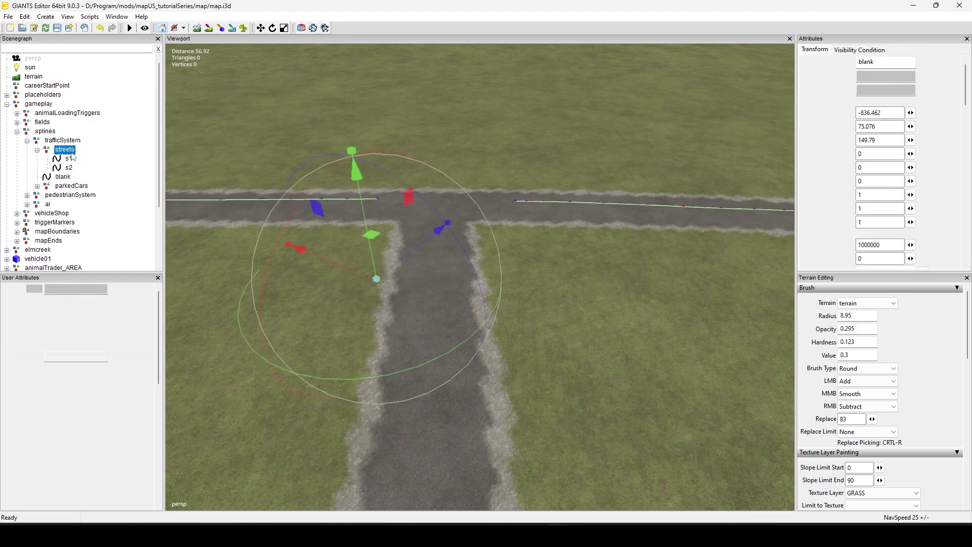
key("ctrl+v")
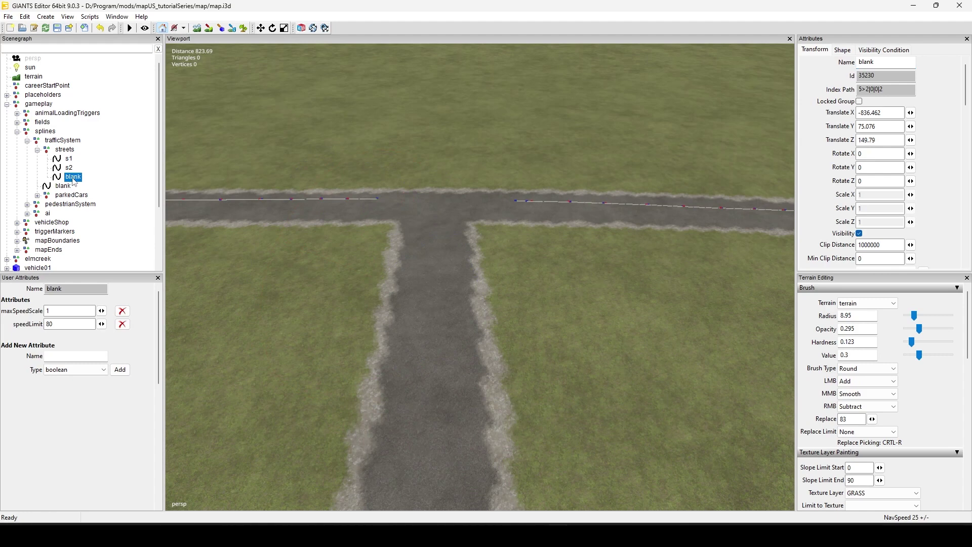
double_click(74, 178)
type("s3")
key("Return")
Place spline s3 in the right-hand lane of the side road, with its end point nearer the T-junction than its start point
key("ctrl+b")
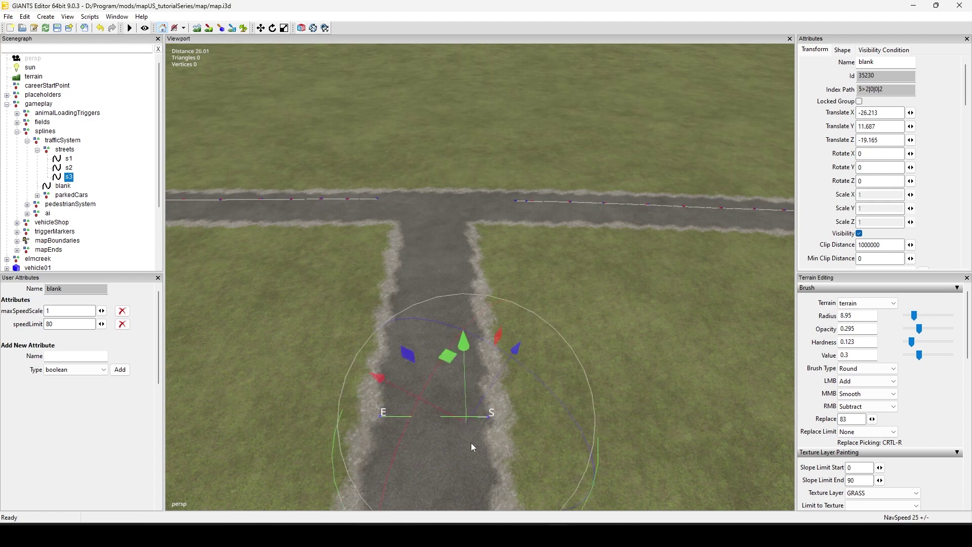
left_click(381, 419)
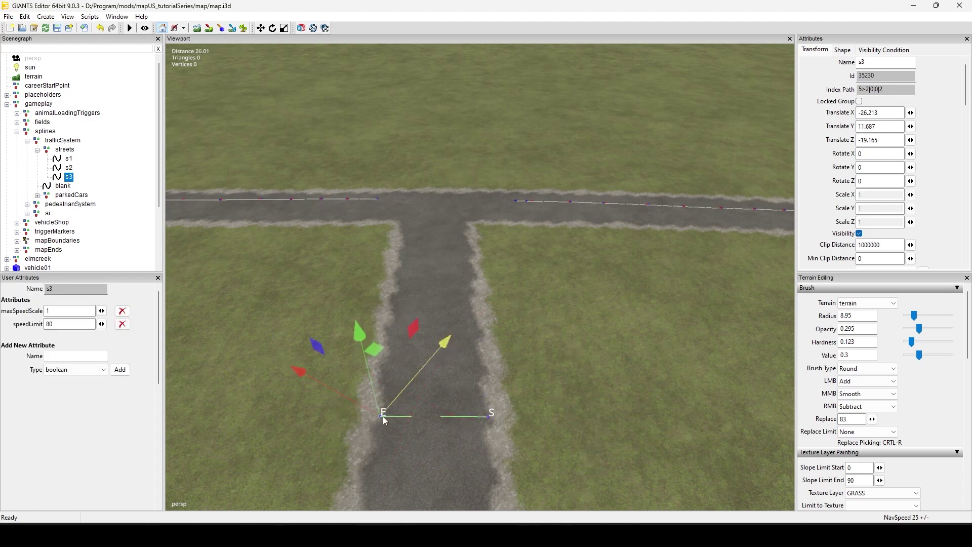
left_click(448, 372)
key("ctrl+b")
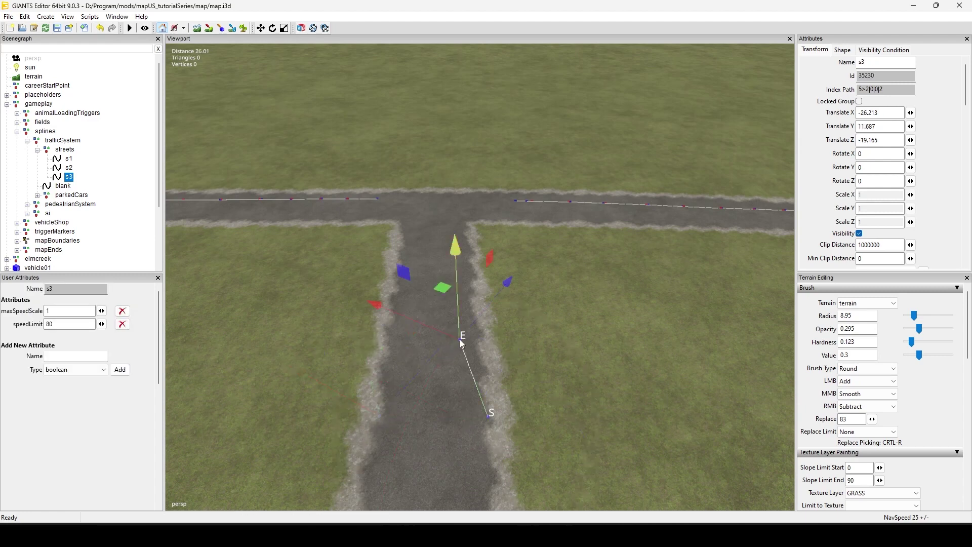
left_click(489, 420)
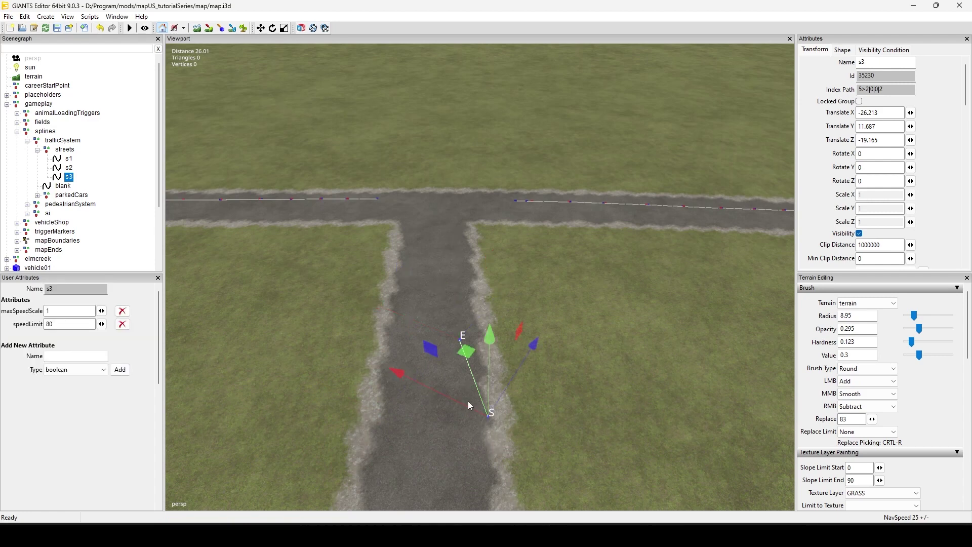
left_click(480, 406)
key("ctrl+b")
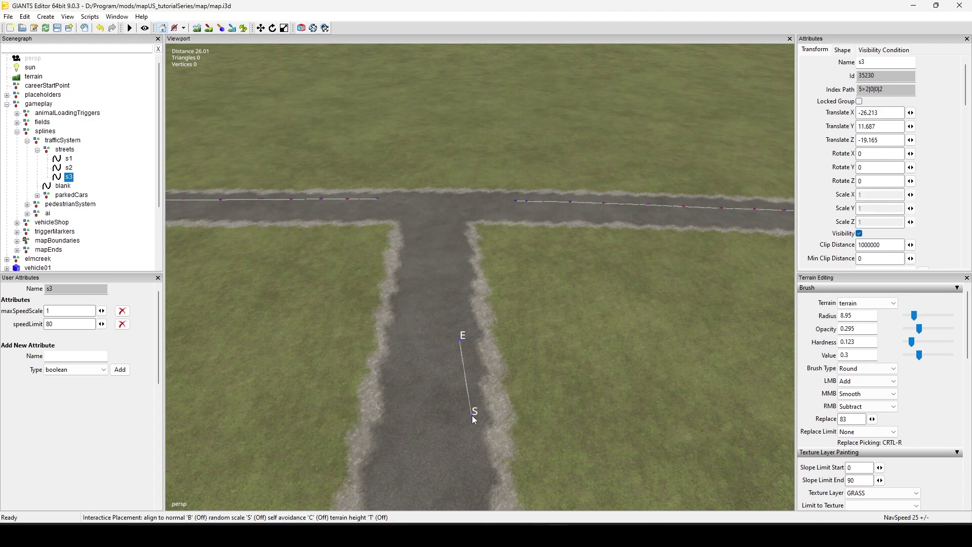
left_click(466, 425)
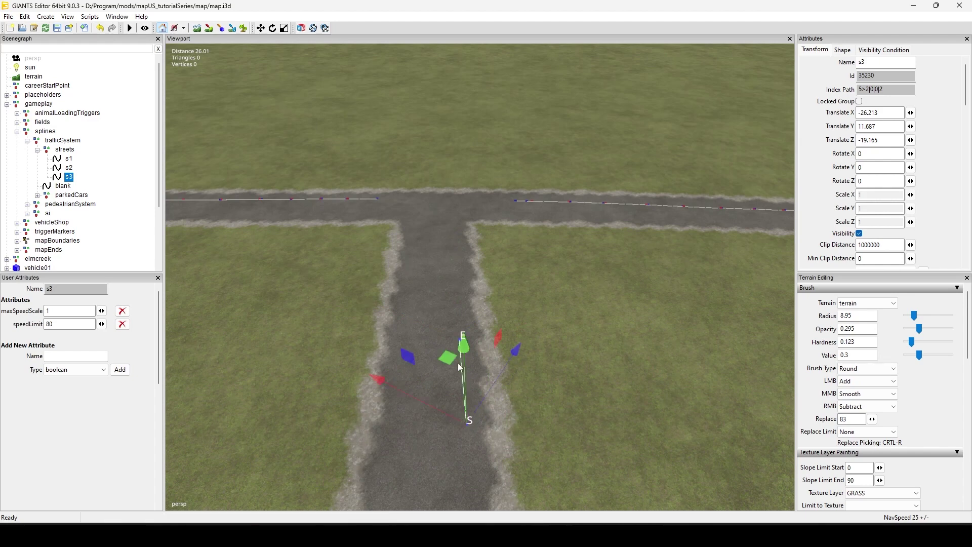
Switch back and forth between the start and end points of s3 to check the spline's direction
left_click(454, 334)
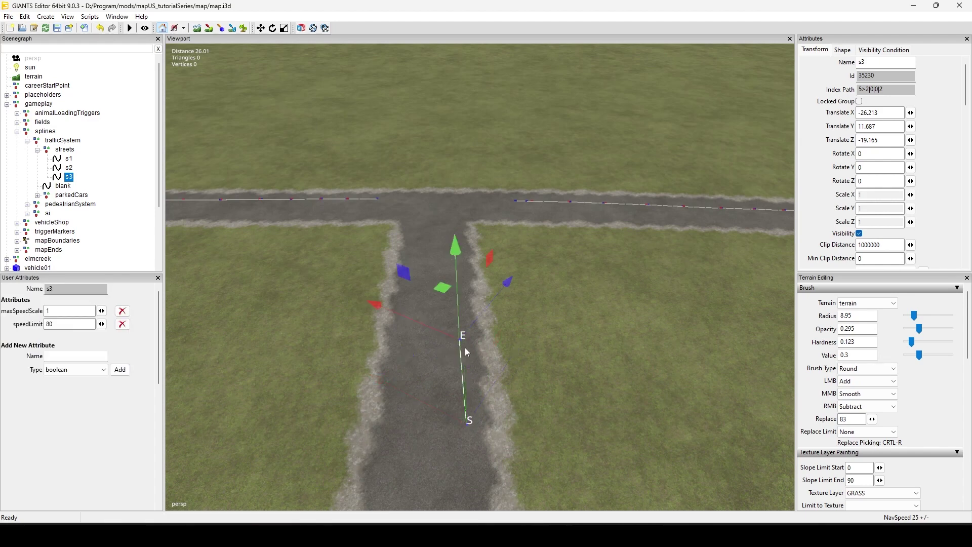
key("Left")
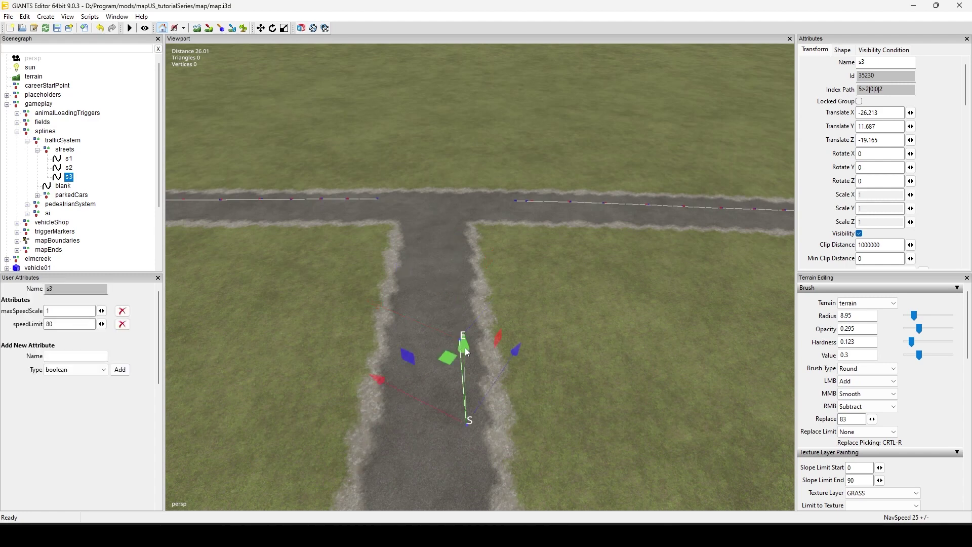
key("Right")
key("Left")
key("Right")
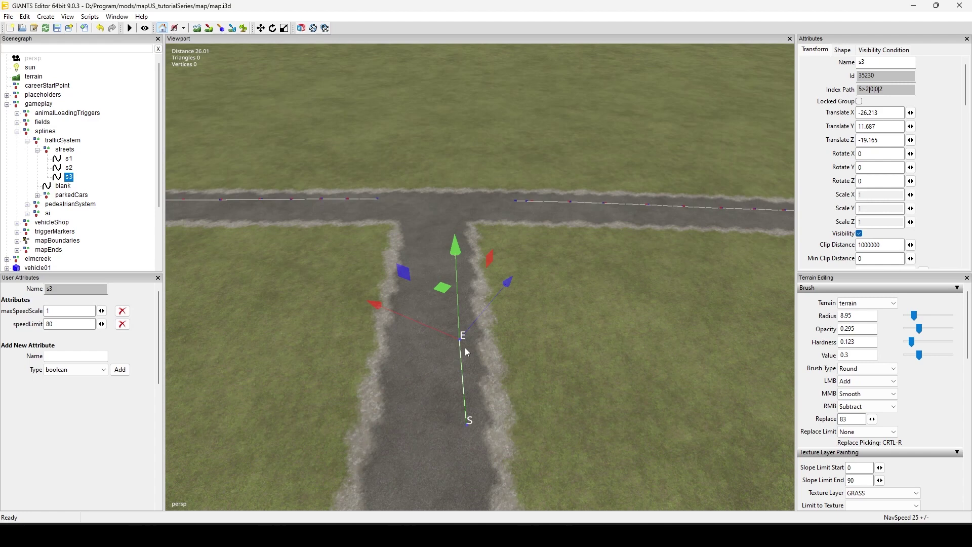
key("Left")
key("Right")
Select spline s1 by its end at the T-junction and save the map
middle_click_drag(537, 196, 491, 365, "alt")
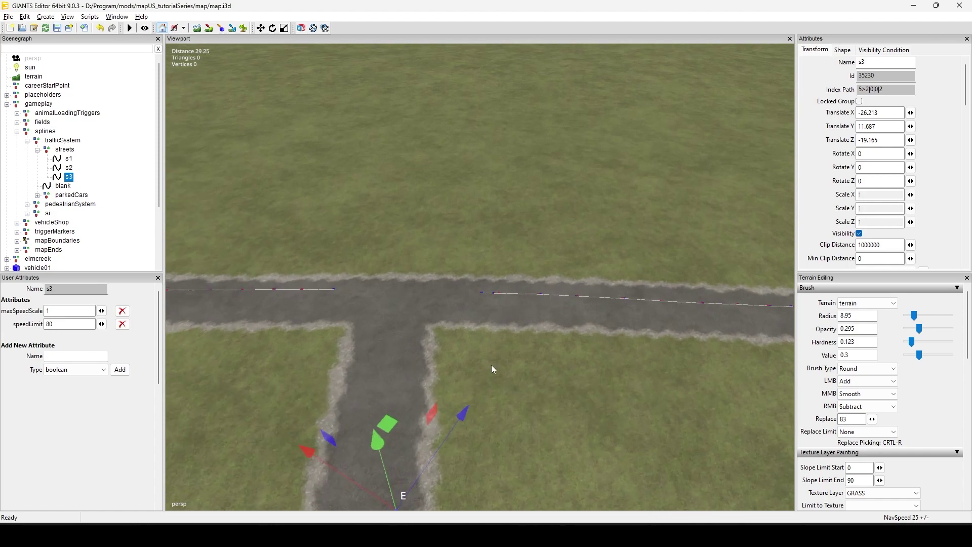
scroll(503, 327, "up", 3)
scroll(504, 328, "down", 2)
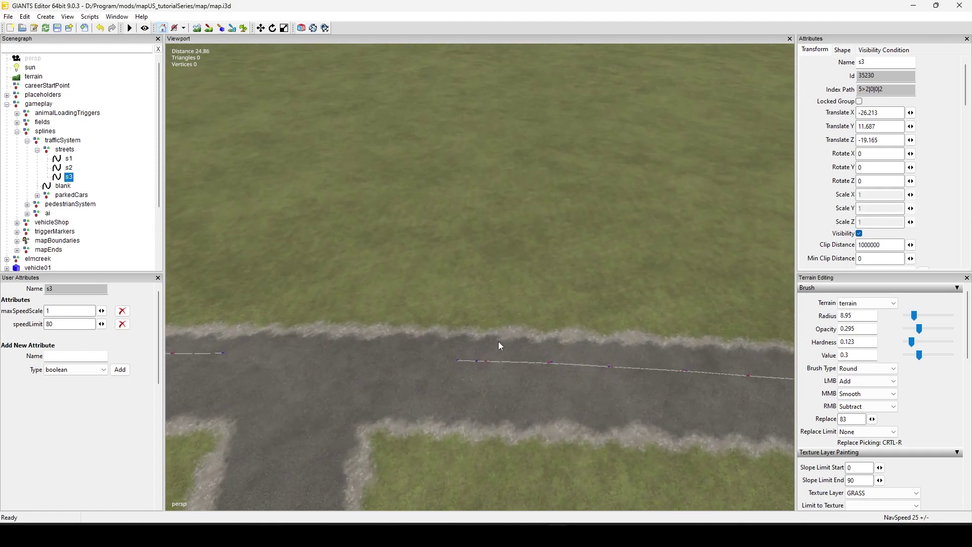
left_click(477, 361)
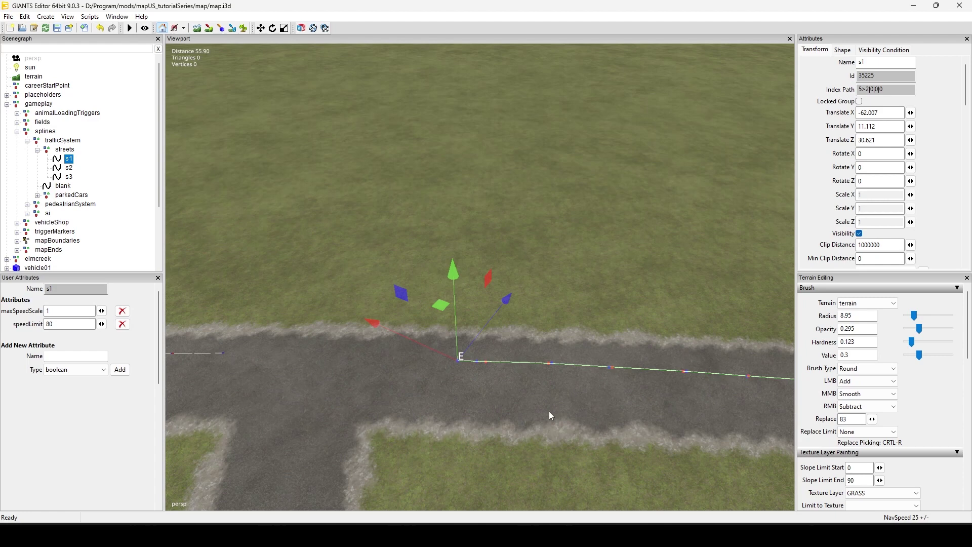
key("ctrl+s")
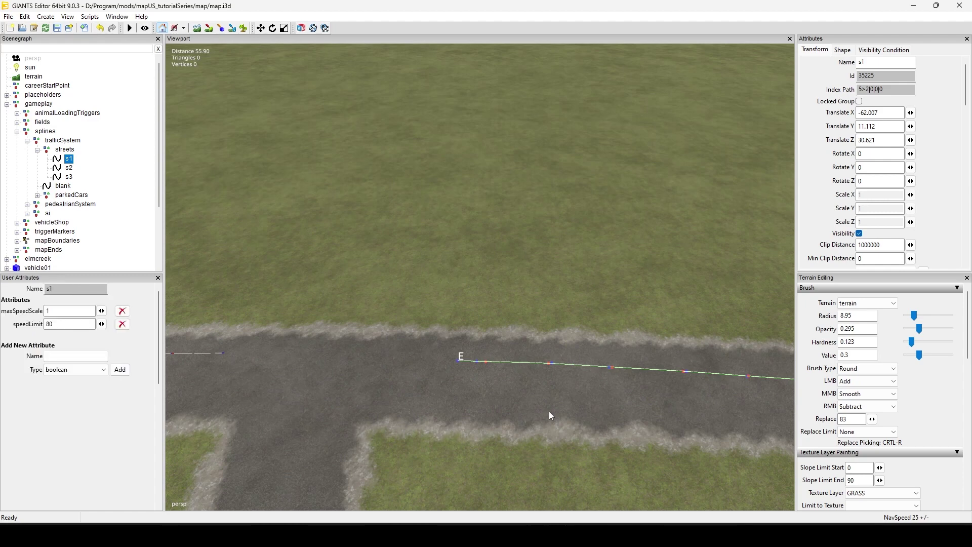
Step through the control points of s1 in both directions to examine how it runs from start to end
left_click_drag(423, 287, 492, 262, "alt")
key("Right")
key("Right")
key("Right")
key("Right")
key("Right")
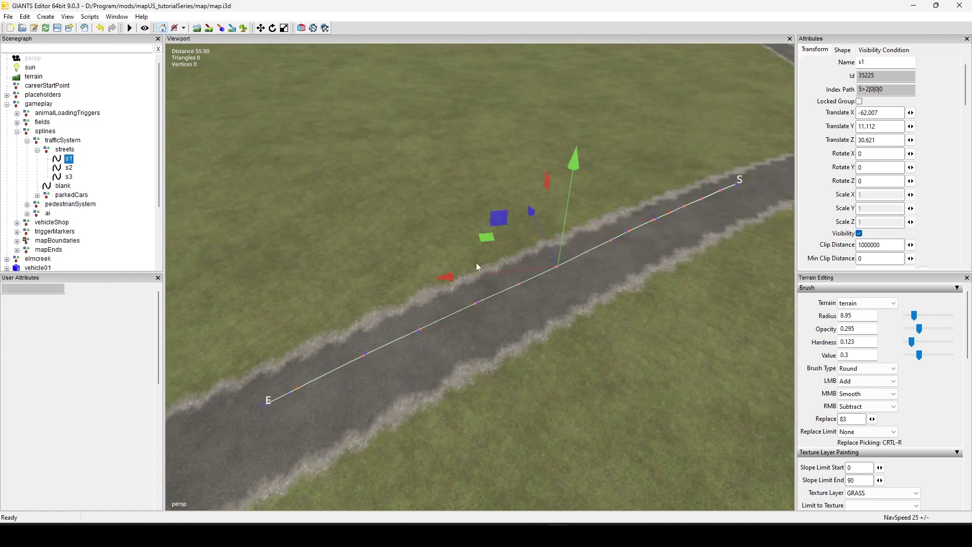
key("Left")
key("Left")
key("Left")
key("Left")
key("Left")
key("Left")
key("Left")
key("Left")
key("Left")
key("Left")
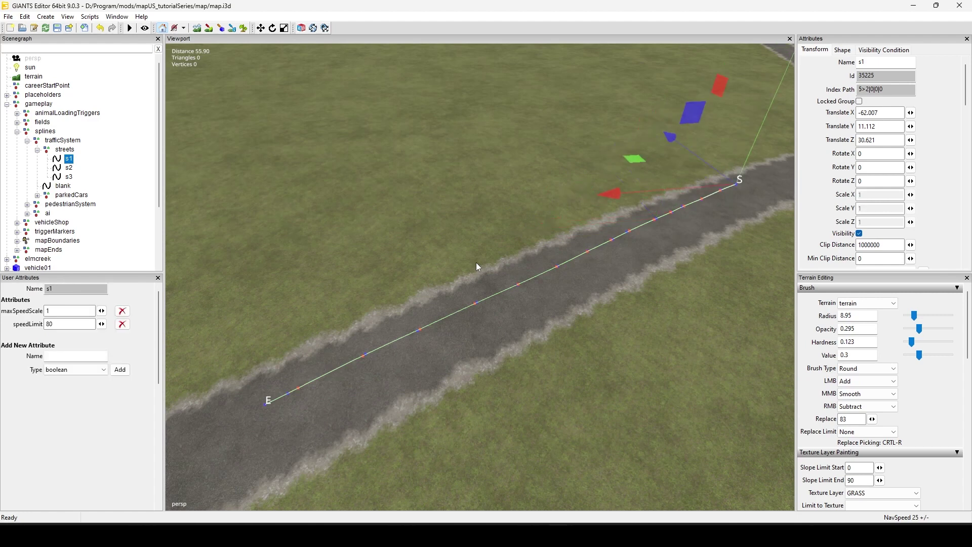
key("Left")
key("Left")
key("Left")
key("Left")
key("Left")
key("Left")
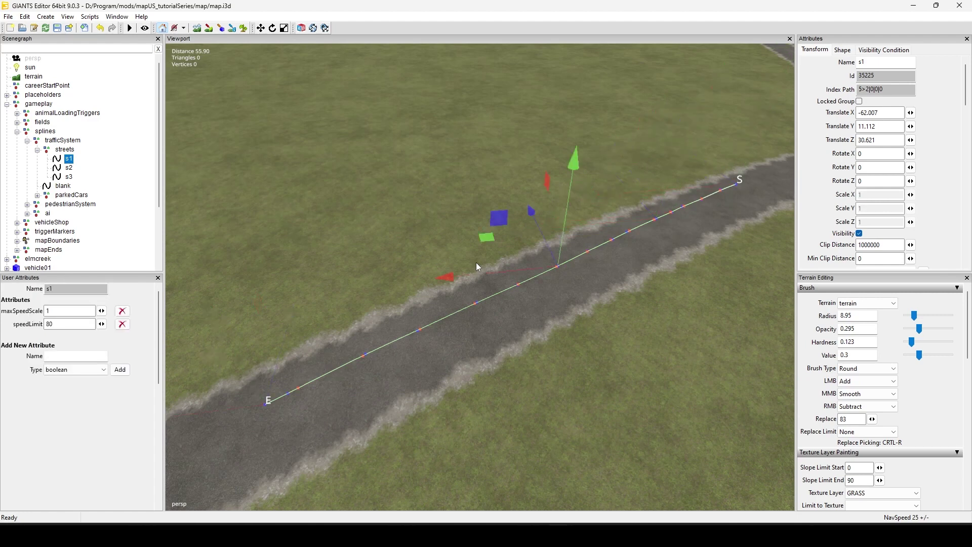
key("Right")
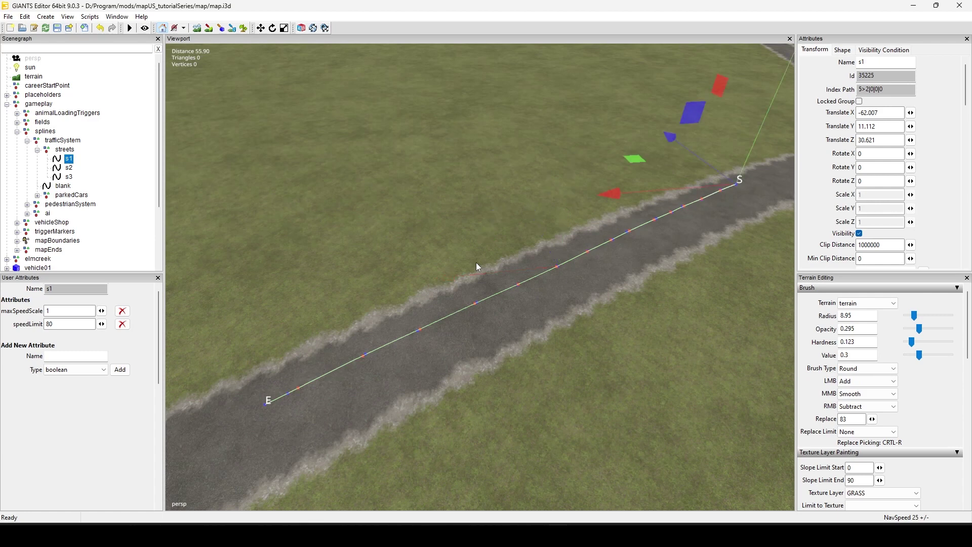
key("Left")
Reposition the end point of s3 closer to its start and extend the spline with new control points along the right-hand lane to the T-junction
right_click_drag(470, 215, 443, 317)
left_click(357, 219)
left_click(450, 305)
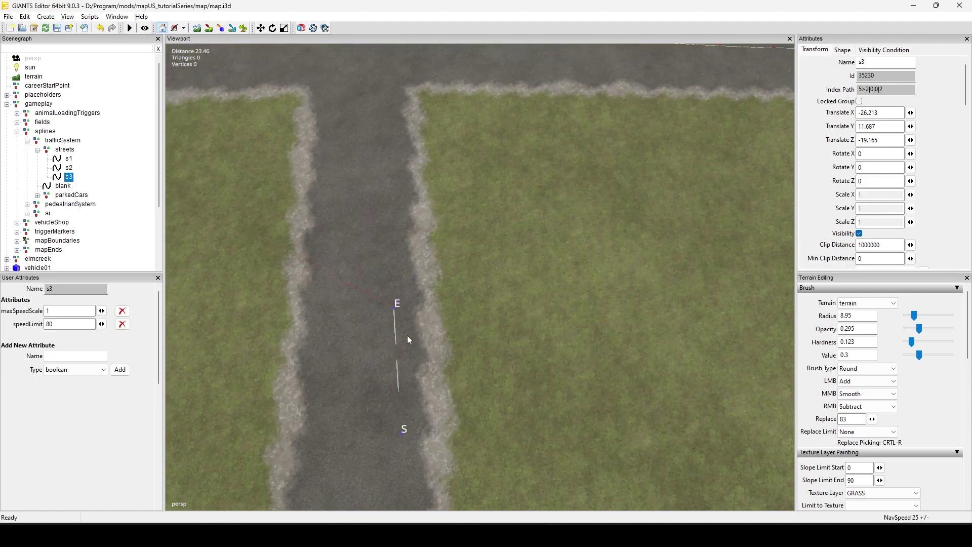
left_click(397, 360)
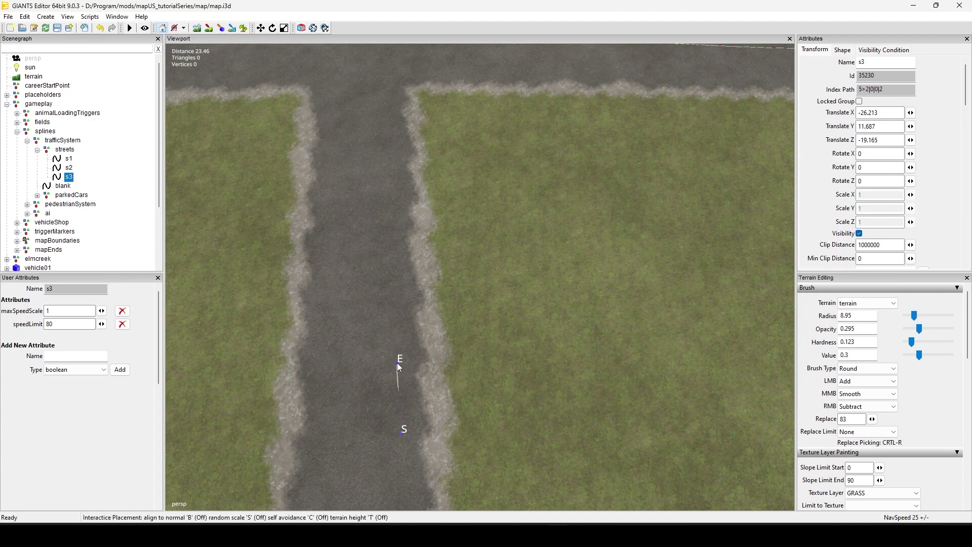
left_click(393, 312)
left_click(390, 260)
left_click(389, 277)
left_click(386, 229)
left_click(385, 180)
left_click(385, 141)
left_click(382, 124)
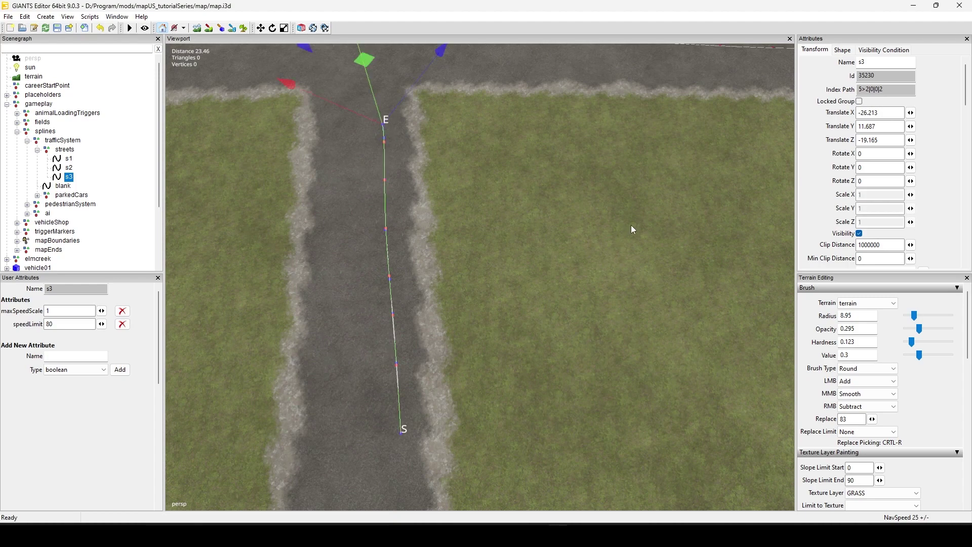
Examine the gaps between the ends of s1, s2 and s3 around the T-junction from several angles
scroll(631, 225, "down", 5)
right_click_drag(591, 284, 451, 308)
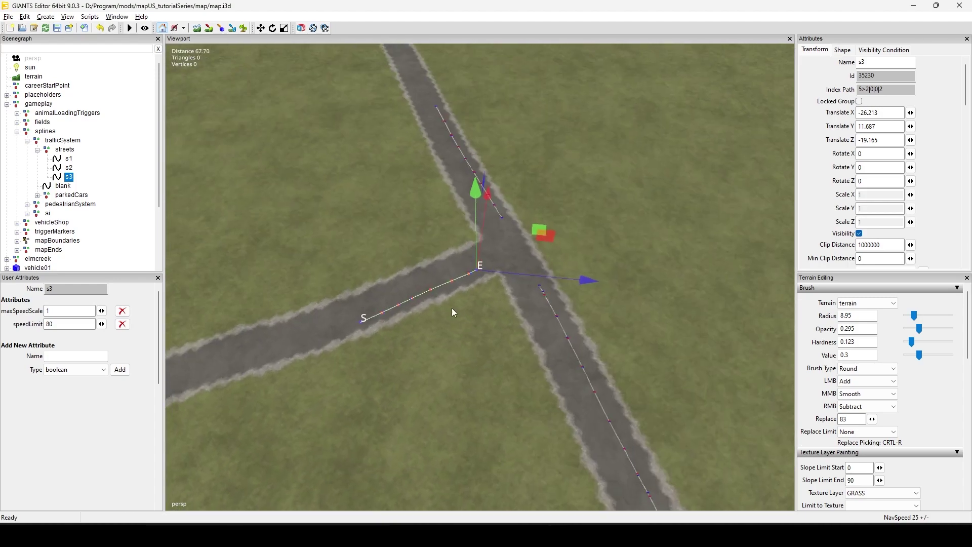
scroll(562, 306, "up", 5)
left_click_drag(566, 305, 538, 354, "alt")
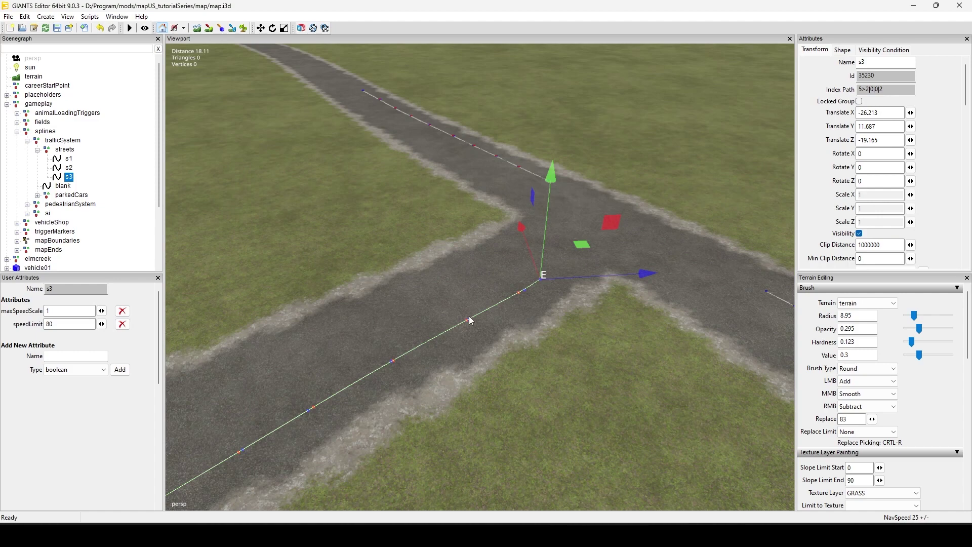
left_click_drag(470, 318, 494, 393, "alt")
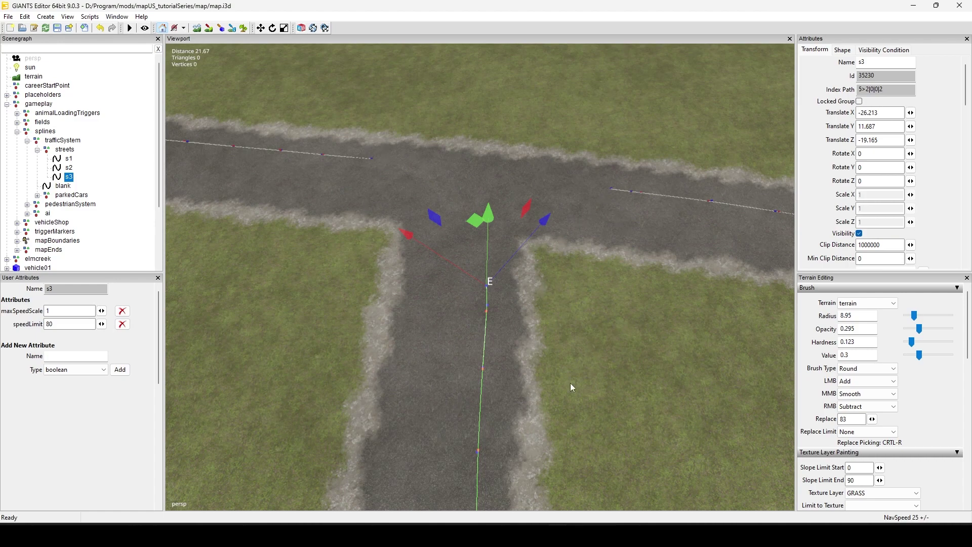
scroll(546, 394, "up", 3)
middle_click_drag(554, 380, 553, 409, "alt")
scroll(561, 408, "down", 4)
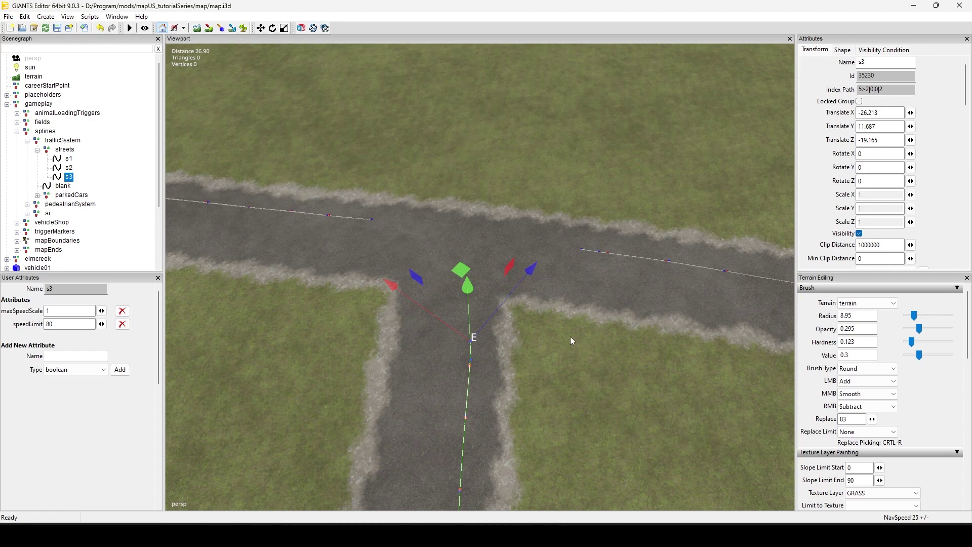
scroll(433, 356, "up", 1)
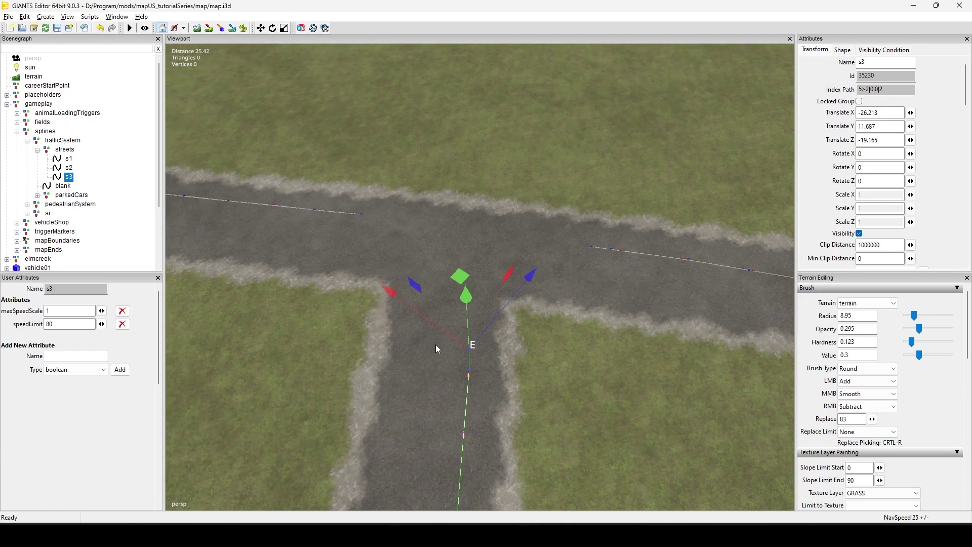
middle_click_drag(434, 344, 437, 346, "alt")
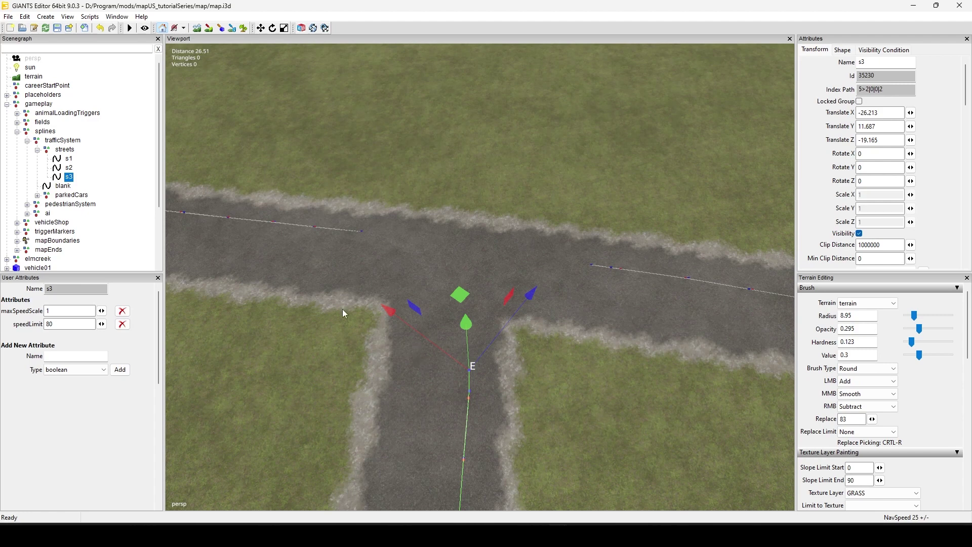
Collapse the streets group, duplicate the blank spline in trafficSystem and move the copy up above parkedCars
left_click(38, 150)
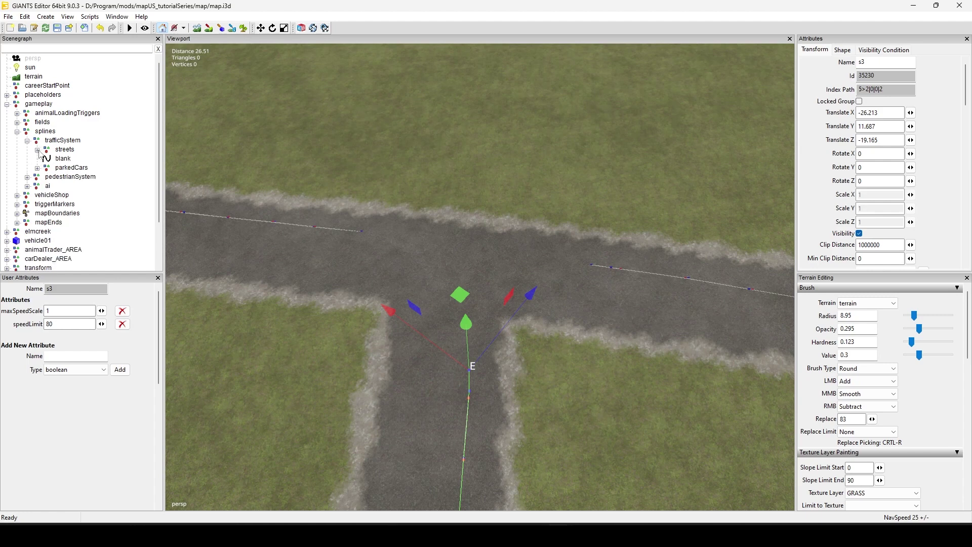
left_click(71, 161)
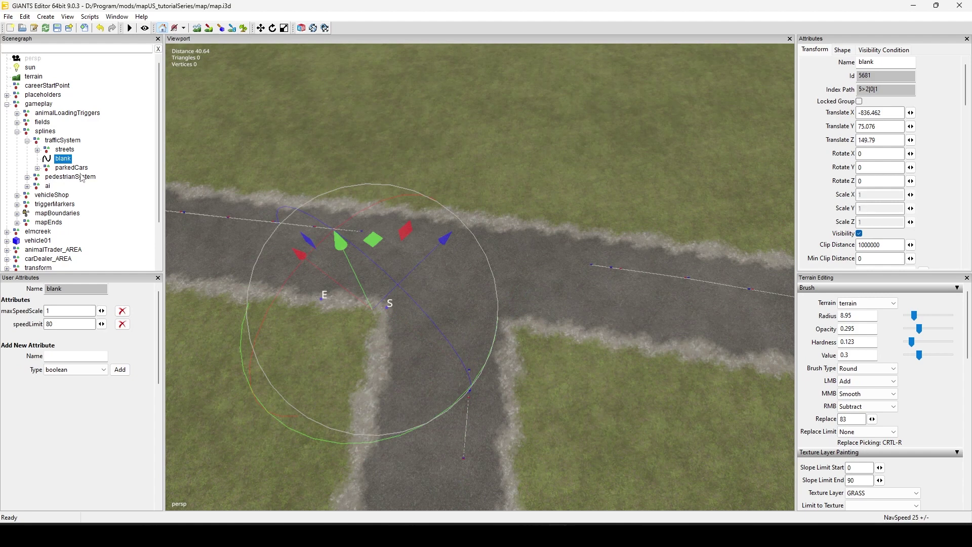
key("ctrl+d")
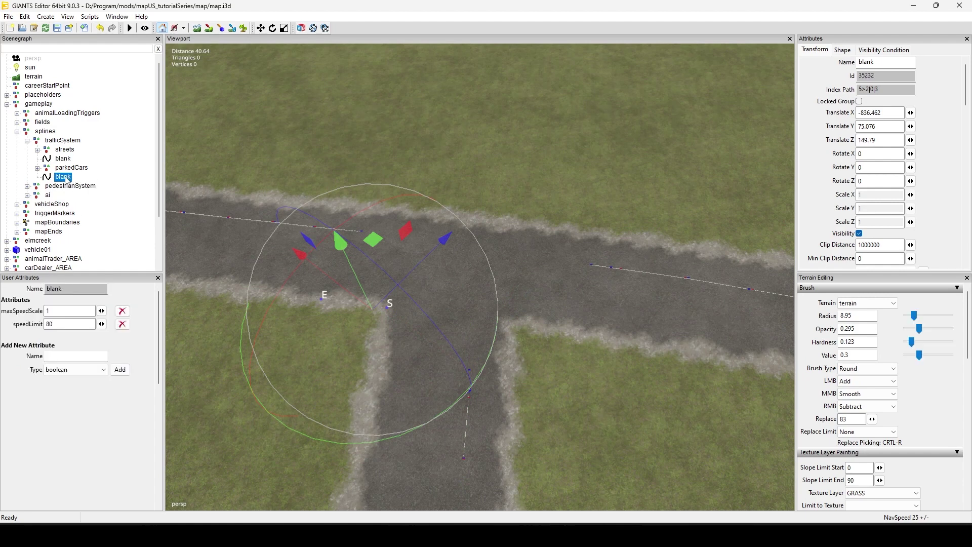
right_click(66, 177)
left_click(91, 211)
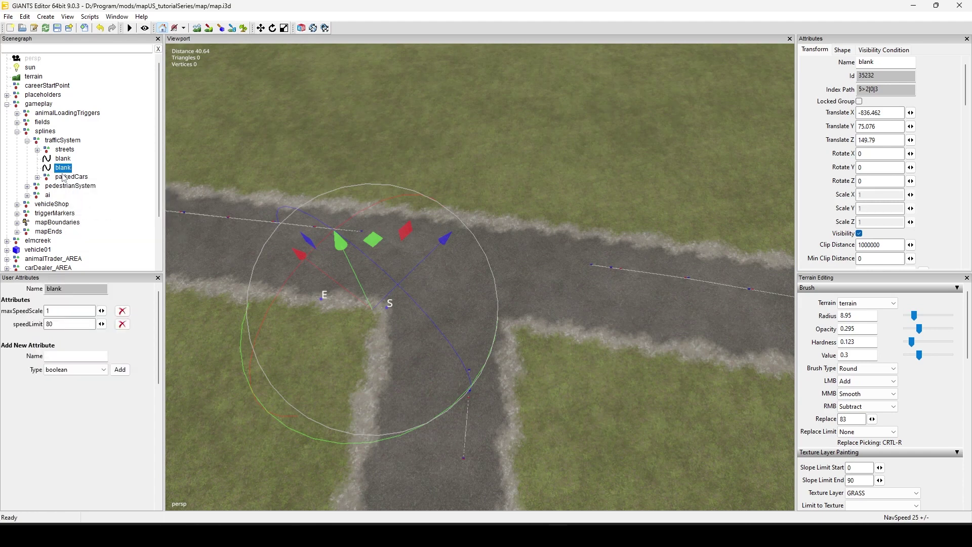
Put the upper blank spline in trafficSystem into a new group and name the group LT
right_click(64, 172)
left_click(92, 202)
key("ctrl+g")
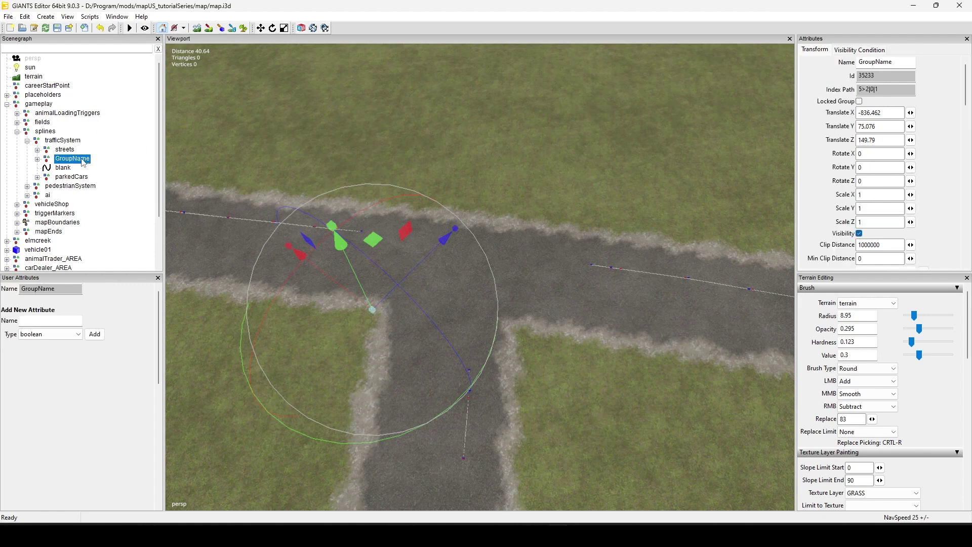
double_click(81, 159)
type("LT")
key("Return")
Expand the LT group and rename the blank spline inside it as lt1
left_click(37, 150)
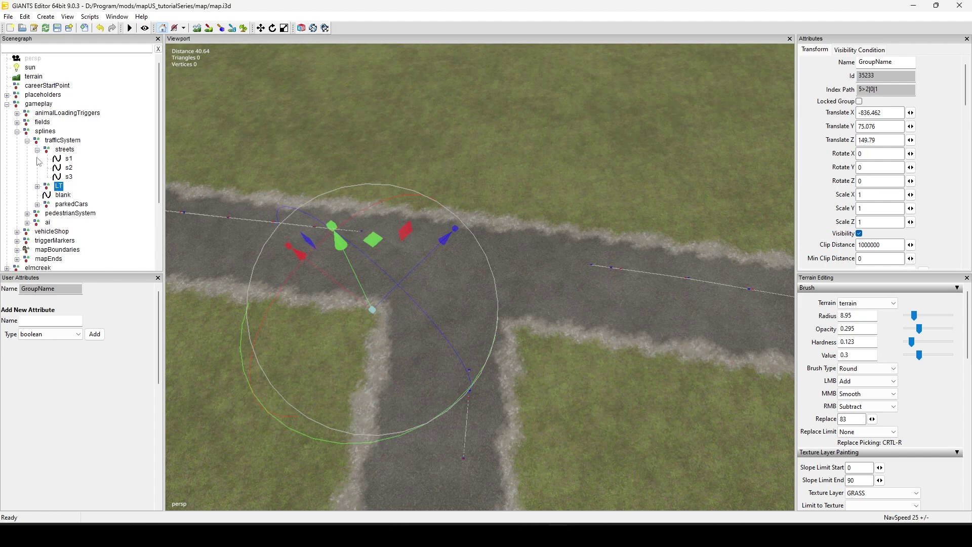
left_click(37, 150)
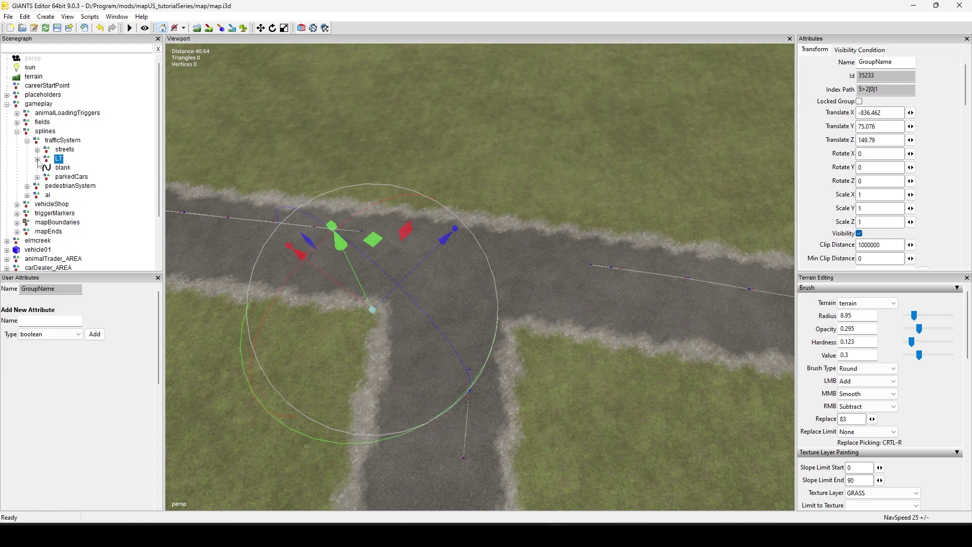
left_click(37, 160)
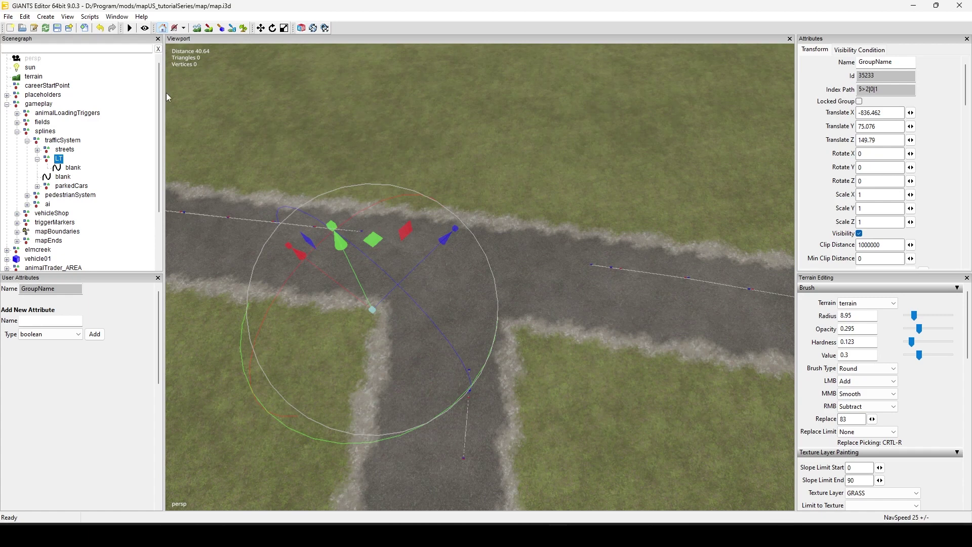
left_click(79, 171)
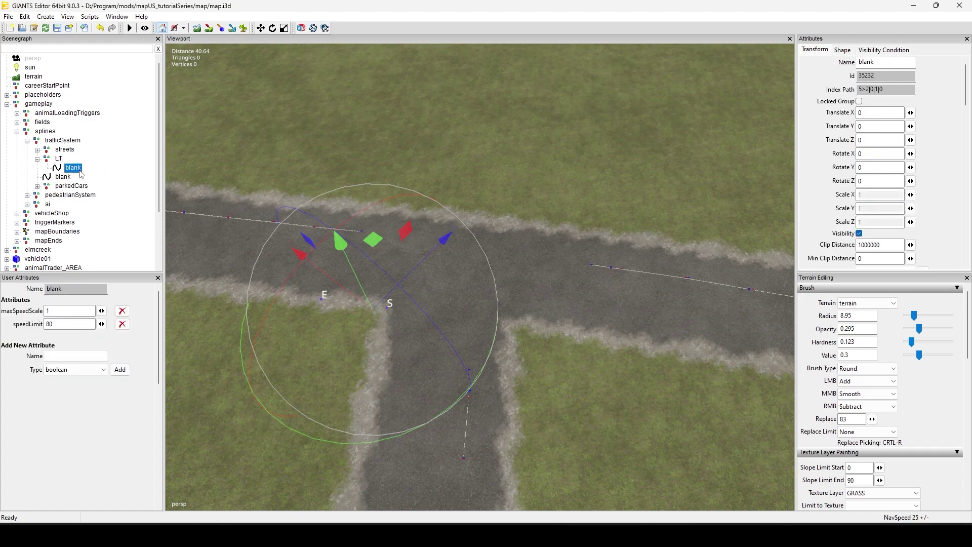
left_click(79, 170)
type("lt1")
key("Return")
Place the start point of lt1 at the end of s3 on the side road of the T-junction
middle_click_drag(551, 411, 544, 374, "alt")
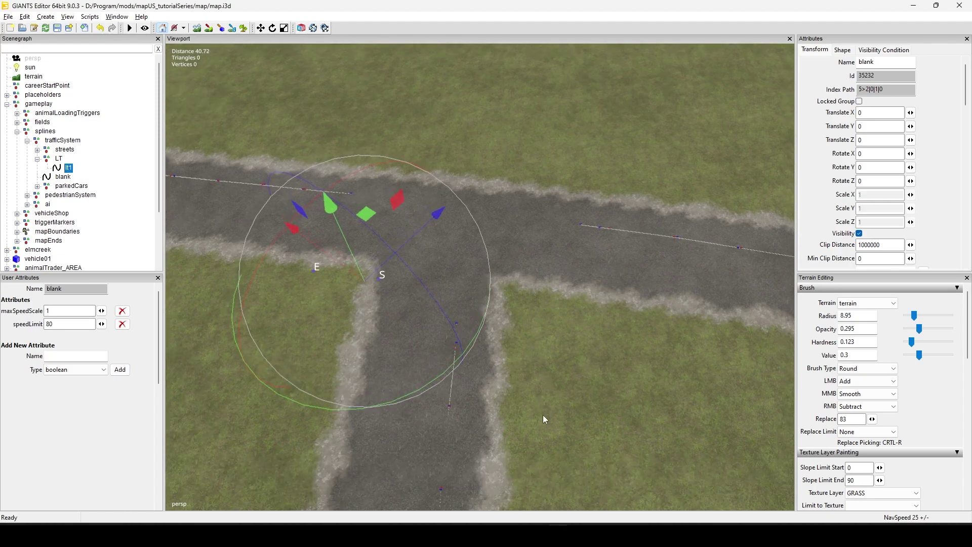
right_click_drag(542, 414, 556, 381, "alt")
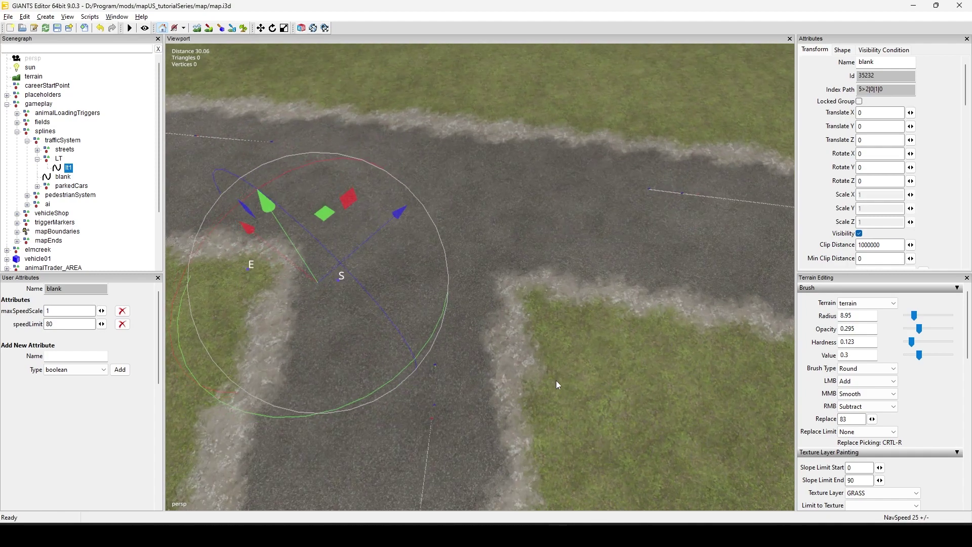
left_click(341, 286)
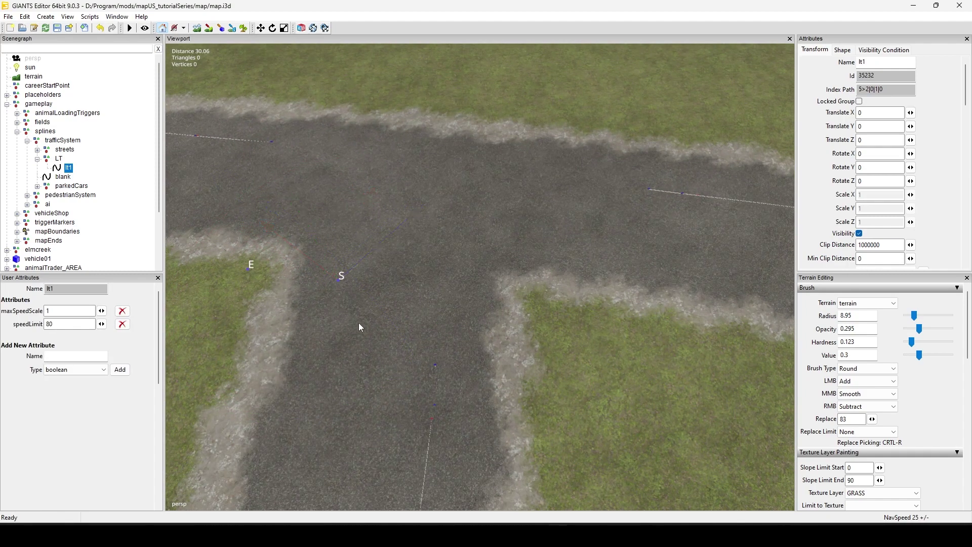
key("ctrl+b")
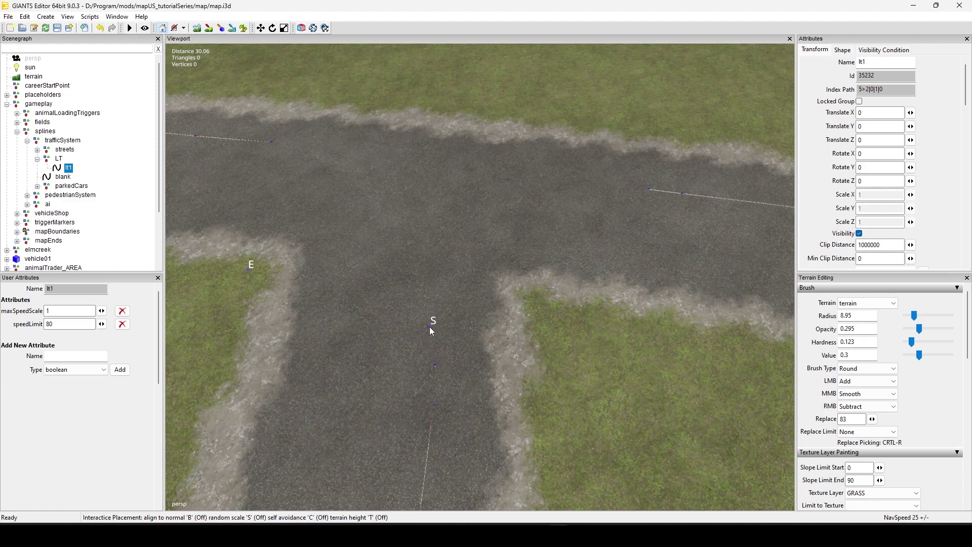
left_click(427, 339)
Place the end point of lt1 in the main road's far lane, beside the street spline on the left-turn arm
middle_click_drag(310, 358, 342, 381, "alt")
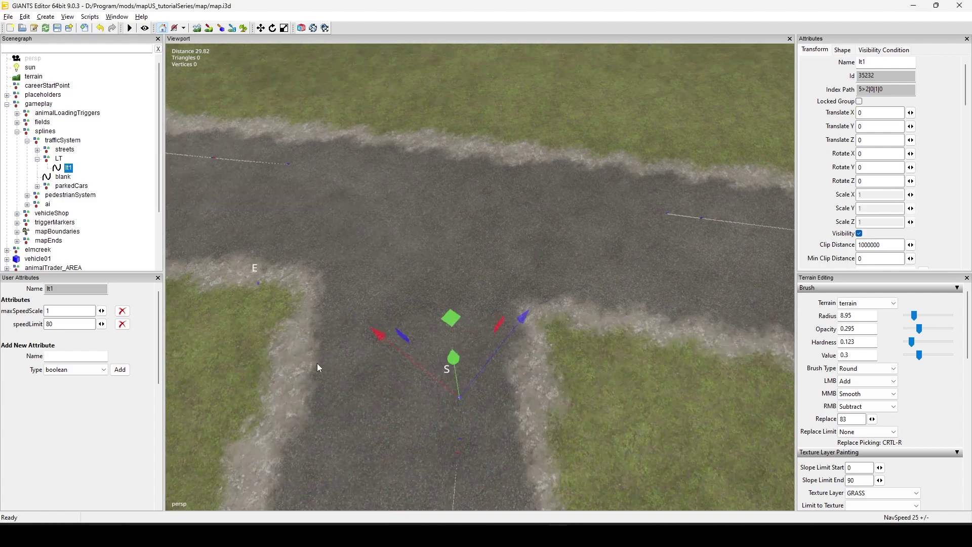
left_click_drag(343, 381, 382, 411, "alt")
middle_click_drag(381, 411, 377, 393, "alt")
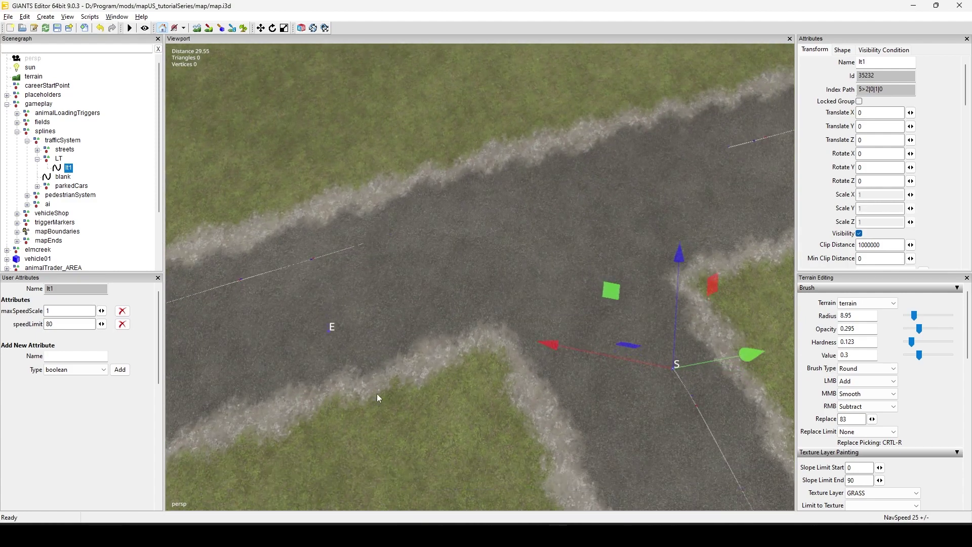
left_click(331, 336)
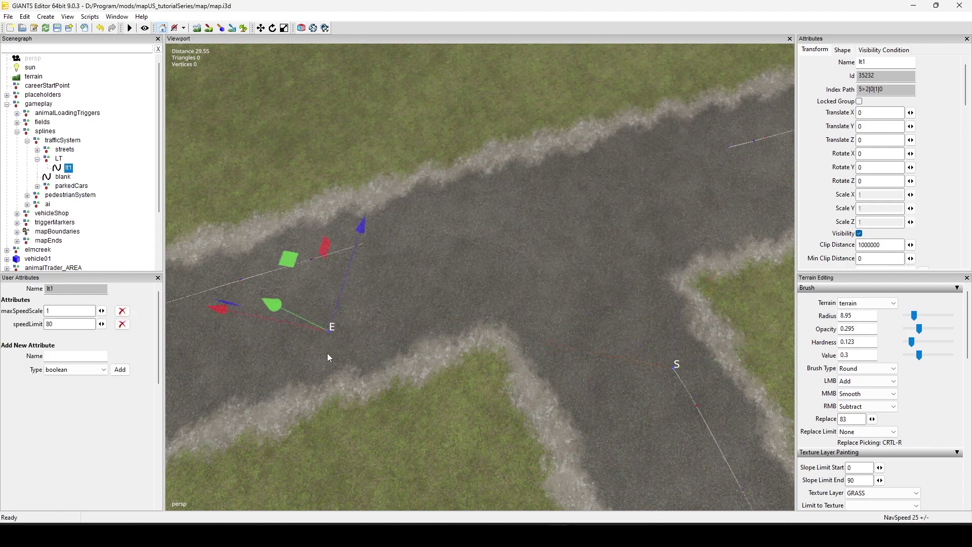
key("ctrl+b")
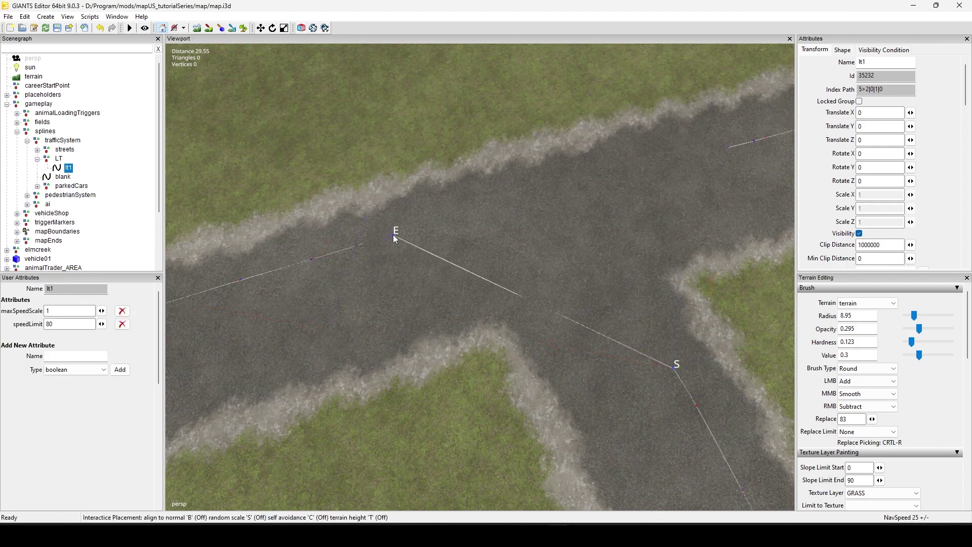
left_click(393, 235)
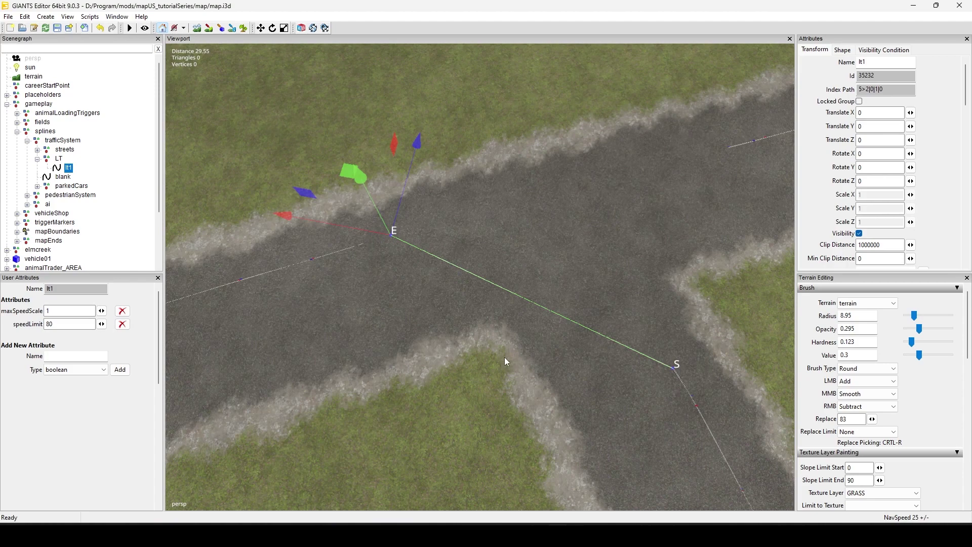
Extend lt1 with a new end control point and move its previous end point into the middle of the junction
key("Insert")
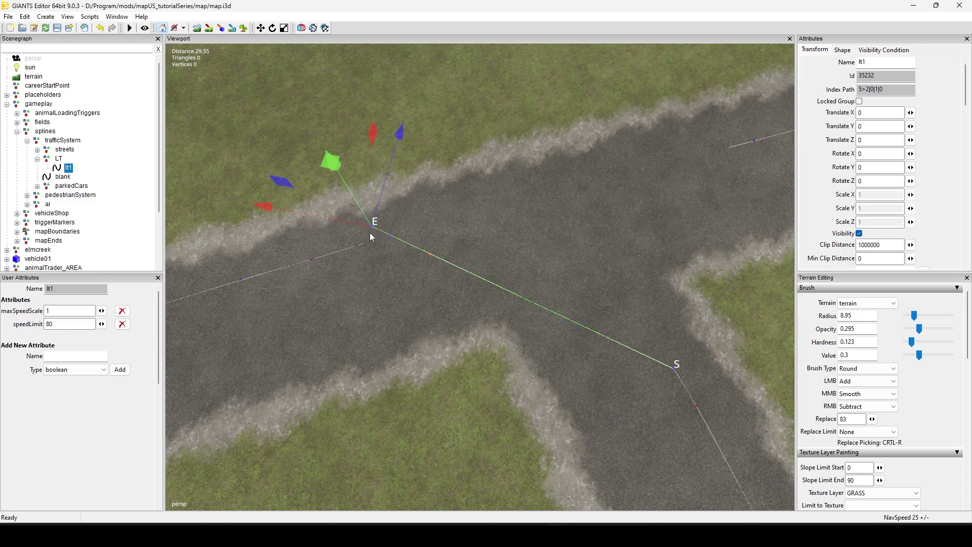
left_click(398, 248)
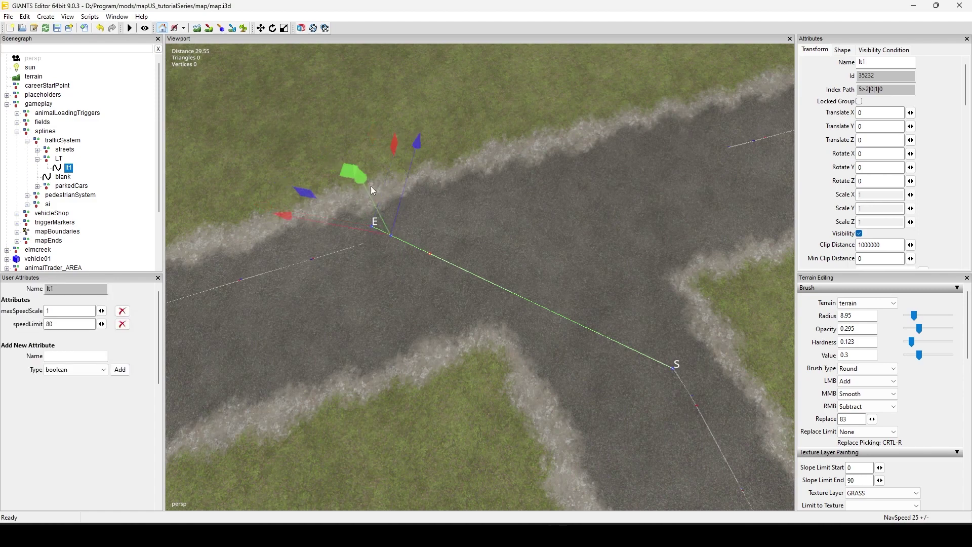
left_click_drag(349, 174, 497, 162)
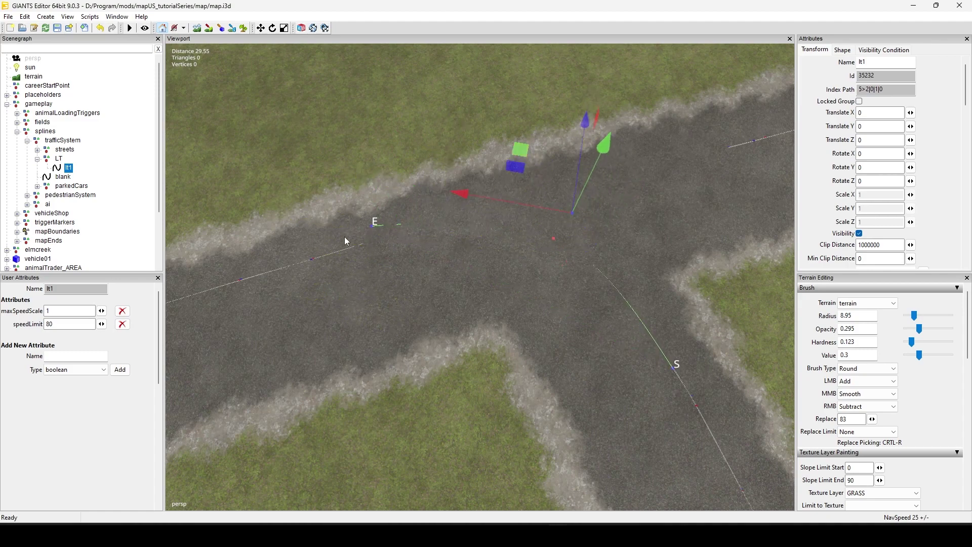
Reposition the end point of lt1 in the far lane at the street spline's junction end
left_click(363, 227)
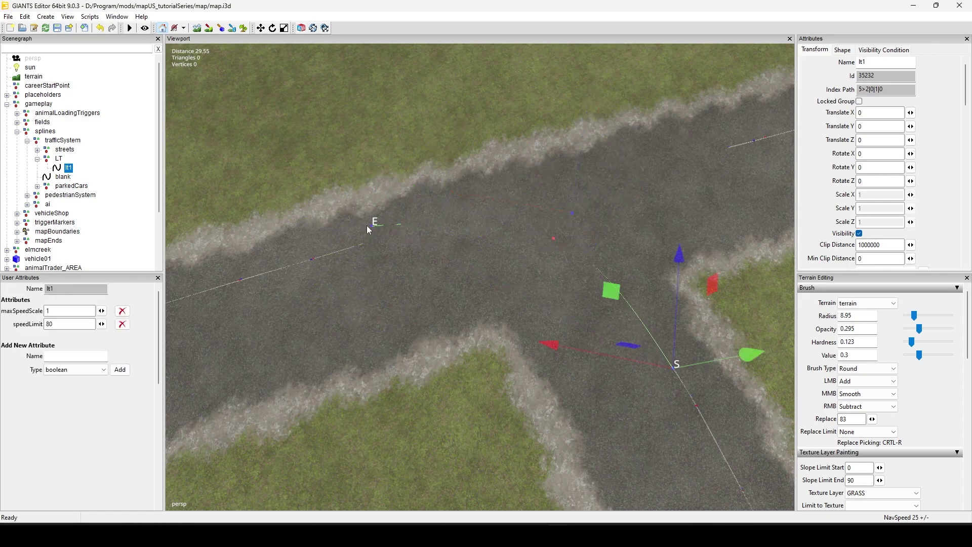
left_click(371, 227)
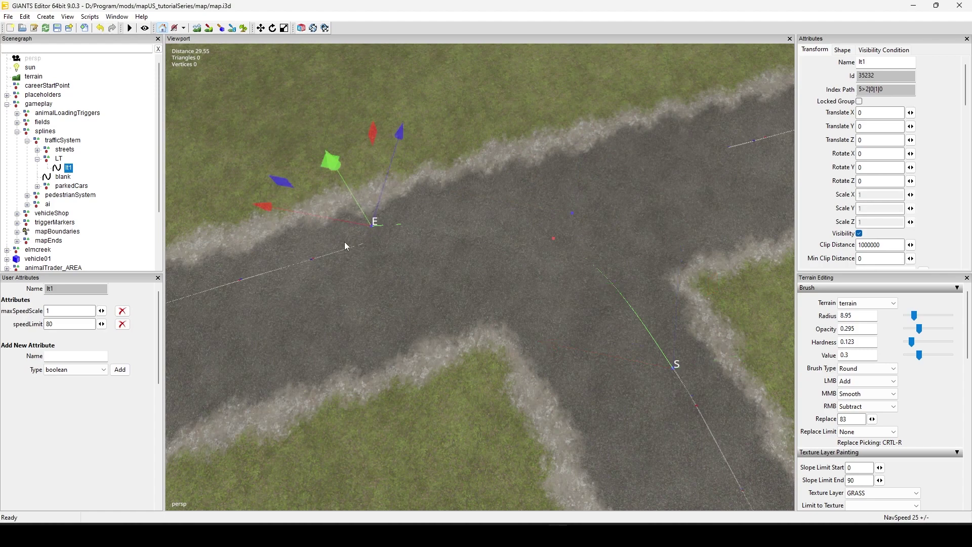
key("ctrl+b")
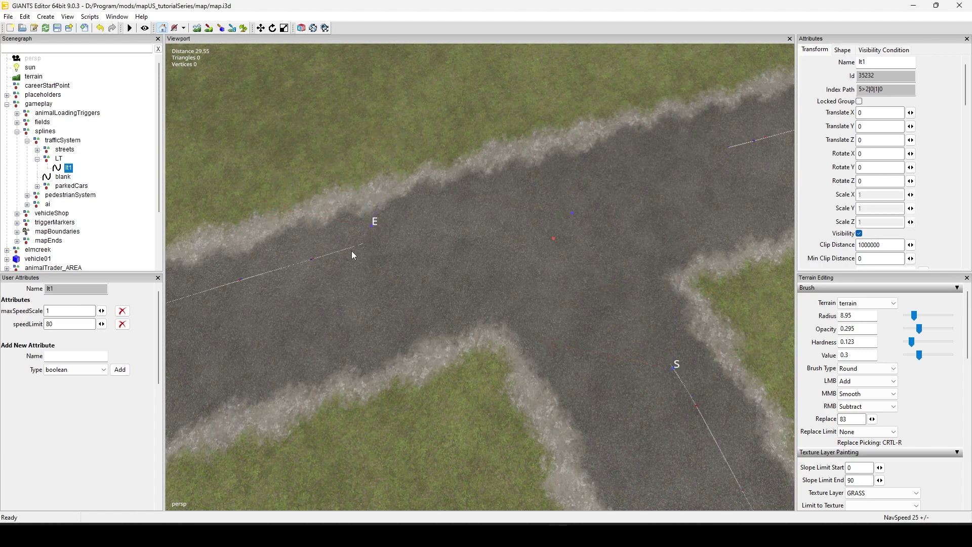
left_click(394, 233)
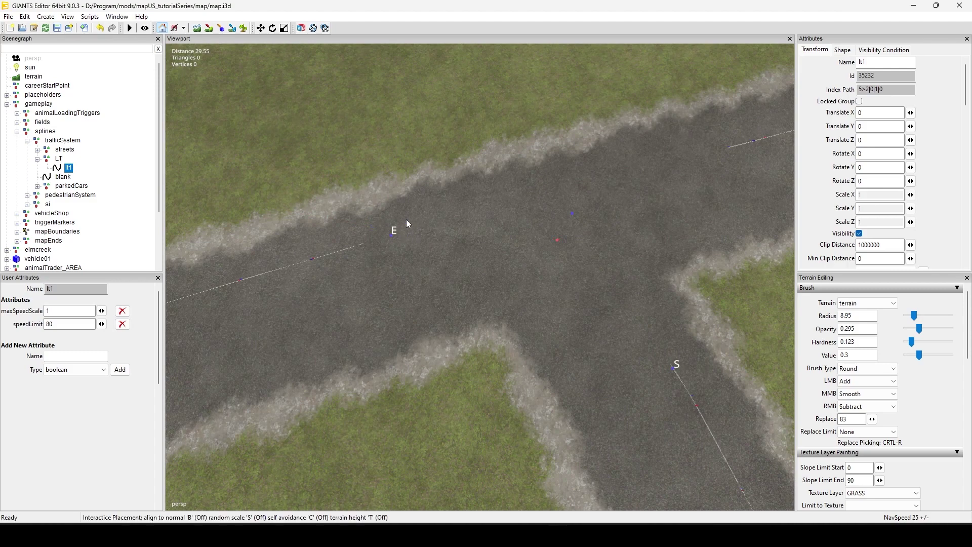
Adjust the middle control point of lt1 so the spline makes a smooth left-turn curve through the junction
left_click(573, 211)
left_click_drag(576, 291, 608, 266, "alt")
middle_click_drag(608, 266, 607, 310, "alt")
left_click_drag(585, 156, 511, 283)
scroll(512, 284, "down", 2)
middle_click_drag(511, 283, 534, 261, "alt")
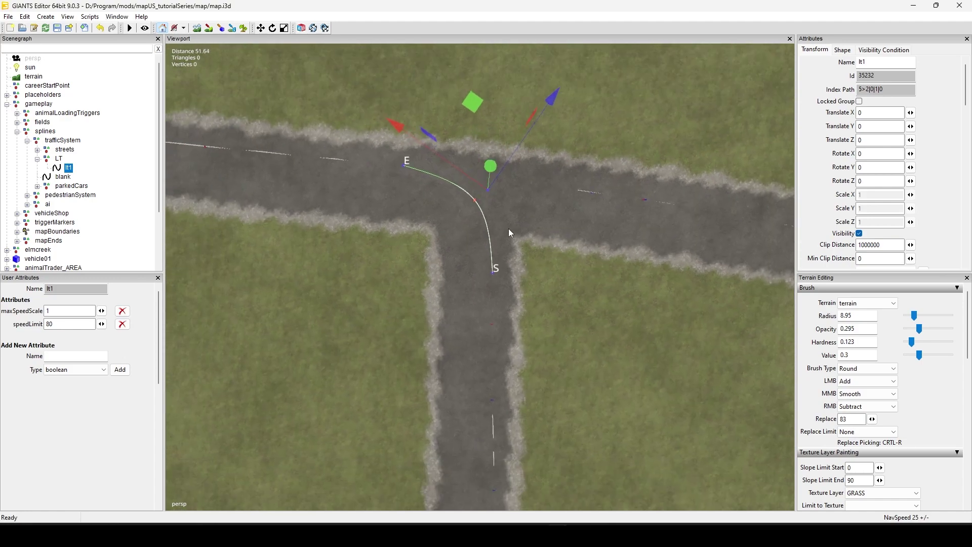
mouse_move(476, 106)
left_mouse_down()
mouse_move(479, 95)
mouse_move(490, 102)
left_mouse_up()
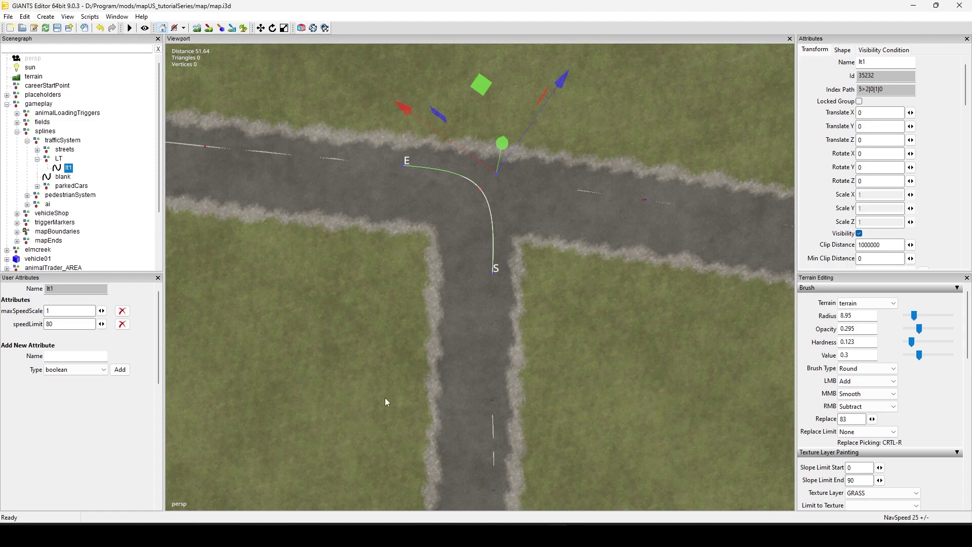
Reposition the end point of s3 so it meets the start of lt1
left_click_drag(385, 396, 418, 365, "alt")
middle_click_drag(417, 366, 401, 258, "alt")
left_click_drag(417, 354, 399, 363, "alt")
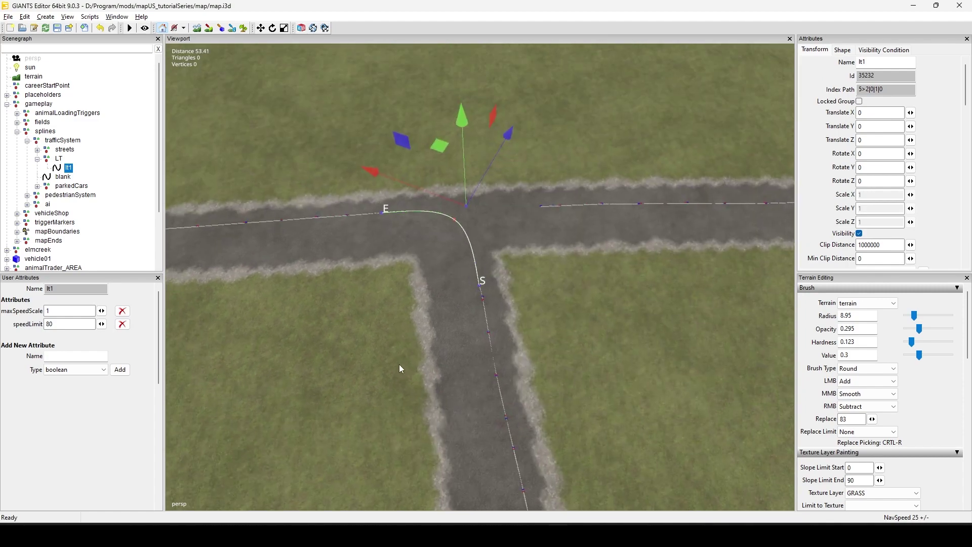
right_click_drag(399, 364, 433, 314, "alt")
middle_click_drag(434, 314, 433, 341, "alt")
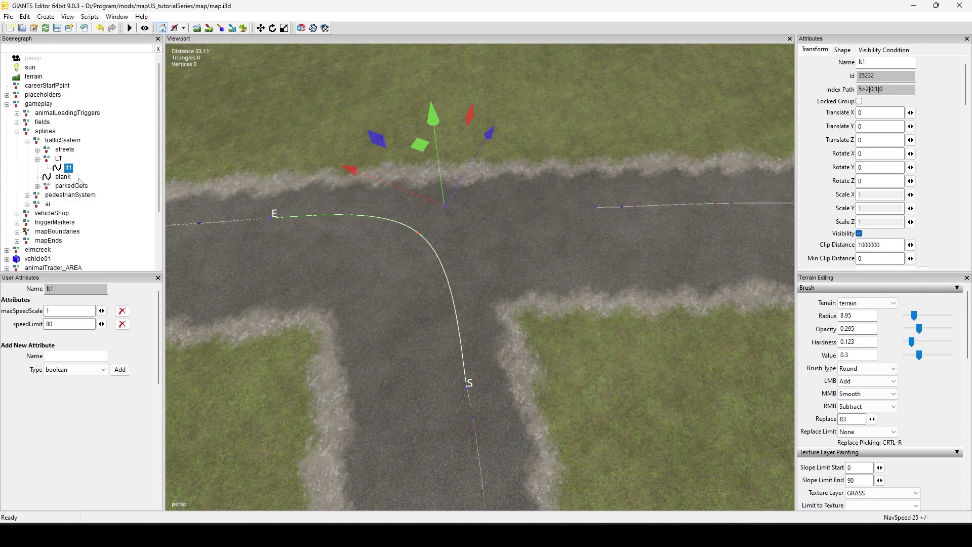
left_click(269, 287)
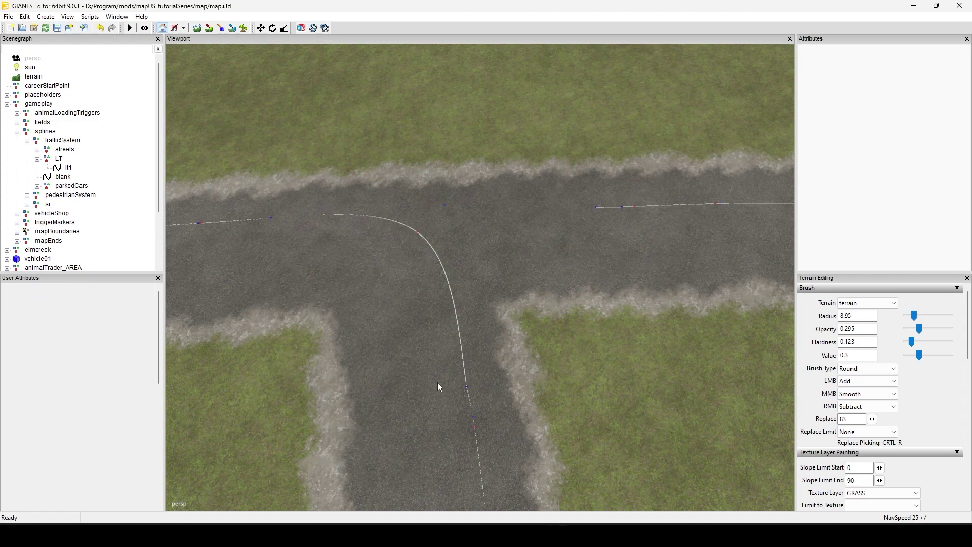
left_click(467, 387)
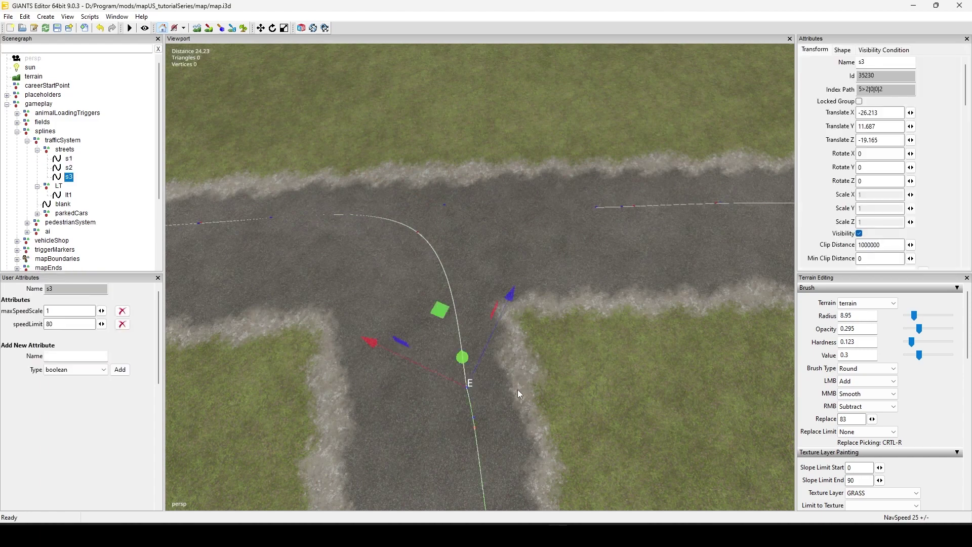
left_click_drag(440, 311, 473, 307)
key("Escape")
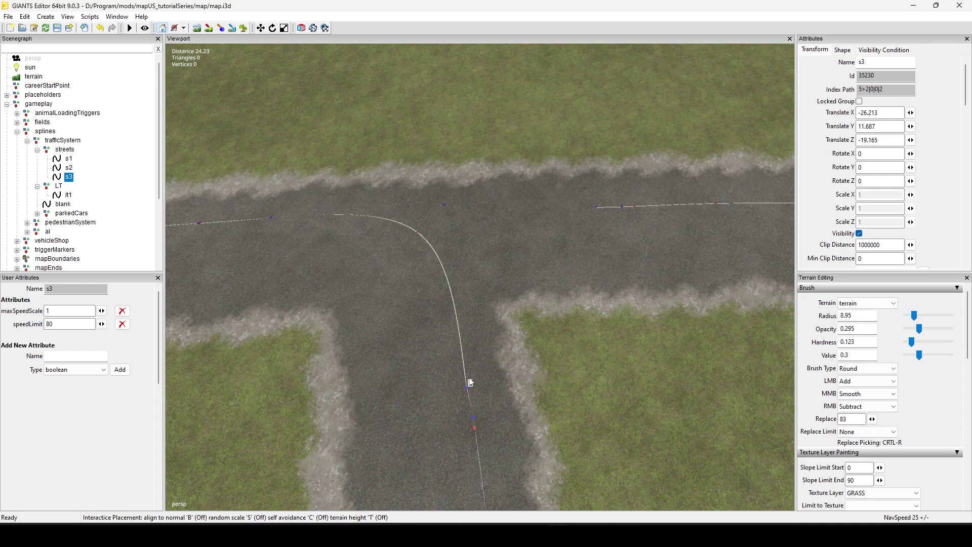
left_click(468, 378)
Examine the lt1 curve and its connections to the street splines around the T-junction from several angles
scroll(539, 393, "down", 4)
middle_click_drag(539, 393, 510, 347, "alt")
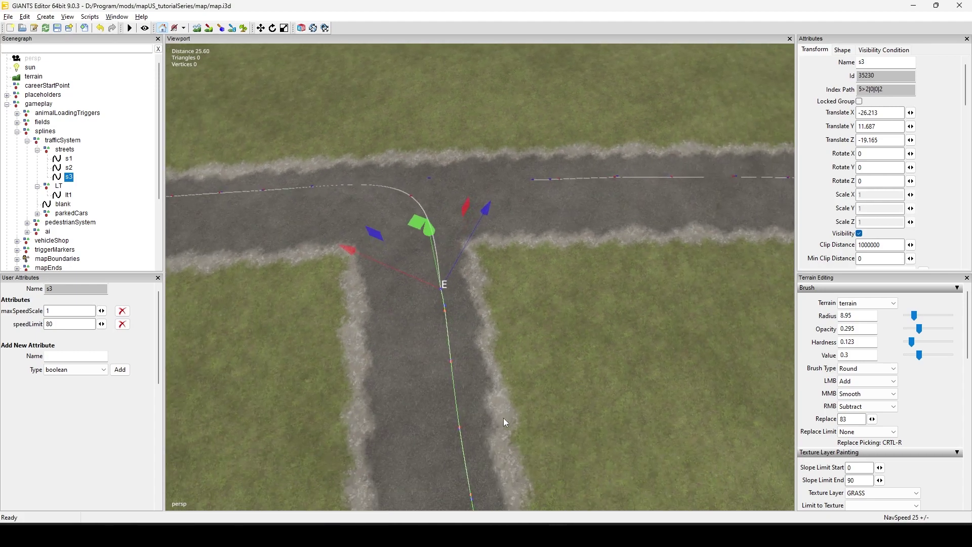
middle_click_drag(503, 419, 473, 380, "alt")
scroll(459, 402, "up", 3)
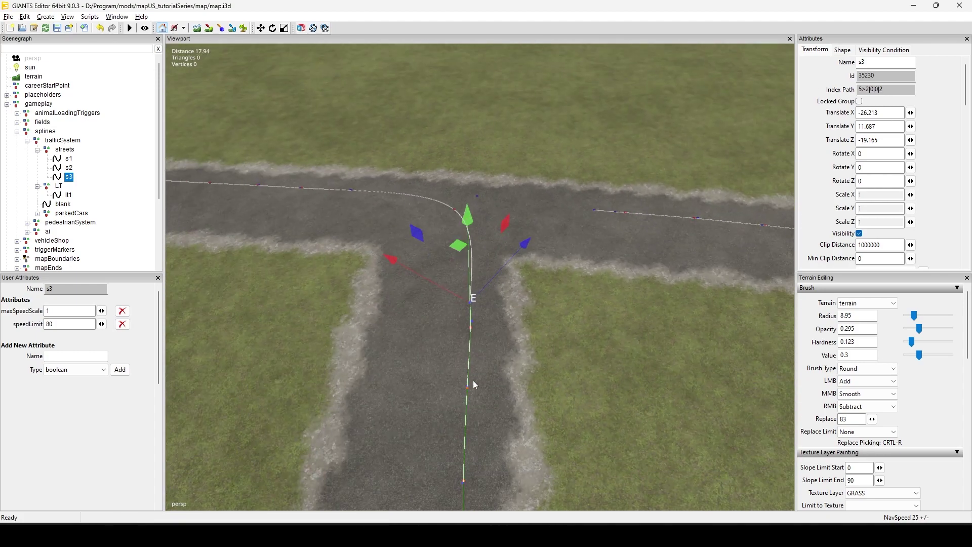
scroll(473, 381, "down", 3)
left_click_drag(473, 381, 492, 418, "alt")
scroll(474, 390, "up", 3)
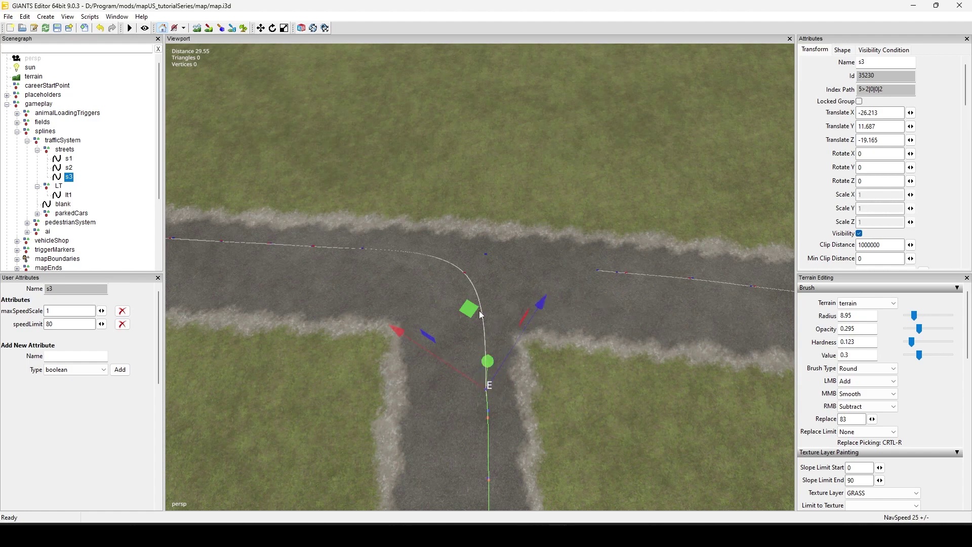
left_click_drag(571, 280, 454, 314, "alt")
middle_click_drag(597, 335, 410, 288, "alt")
left_click_drag(542, 339, 516, 323, "alt")
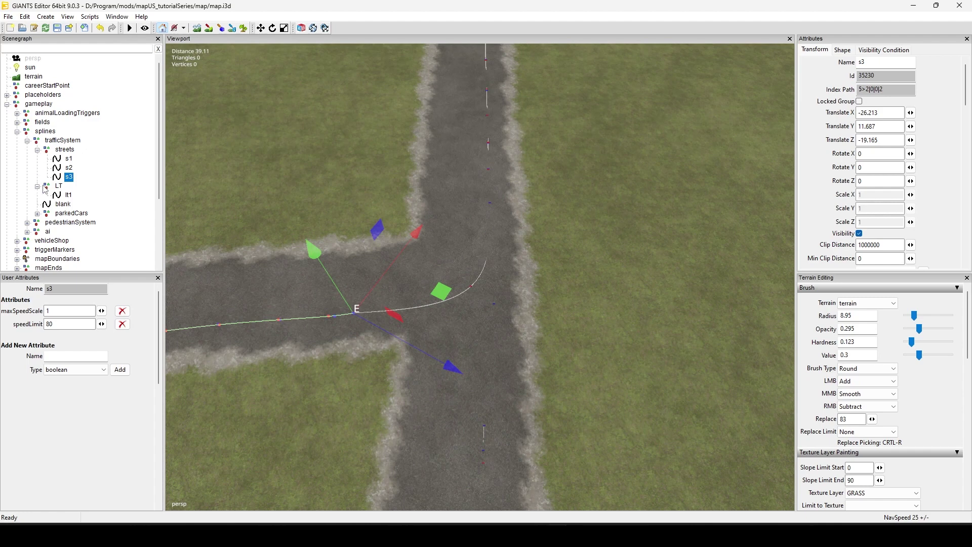
Duplicate the blank spline in trafficSystem, then put the original in a new group named gap
left_click(73, 206)
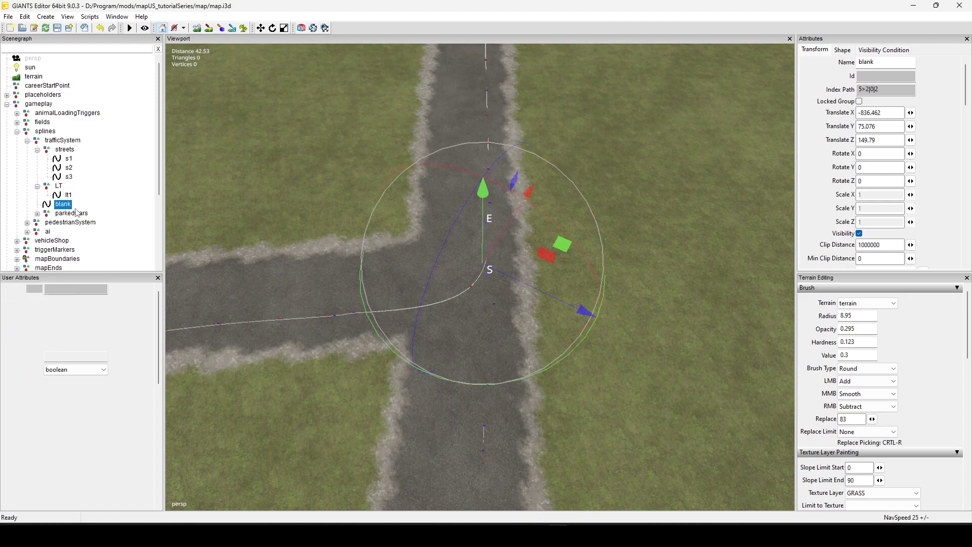
key("ctrl+d")
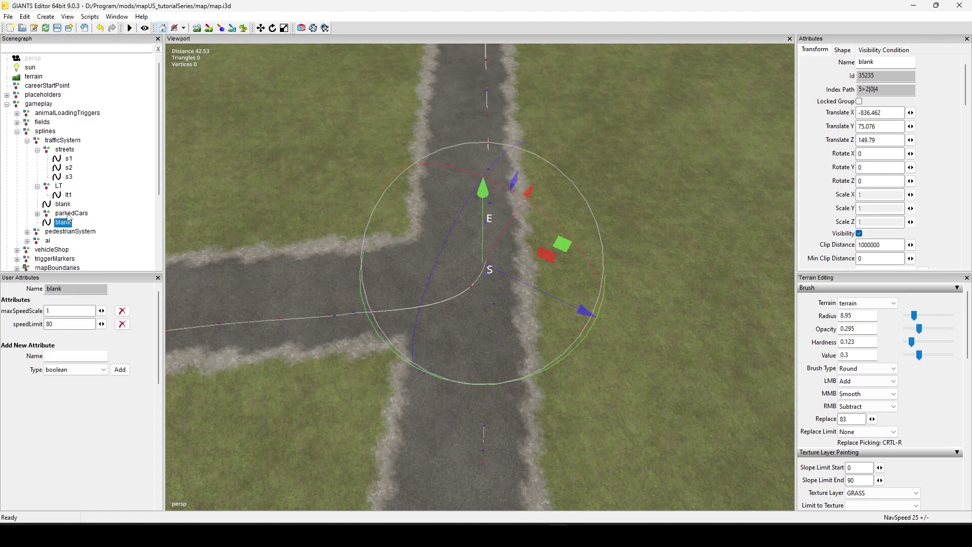
left_click(65, 205)
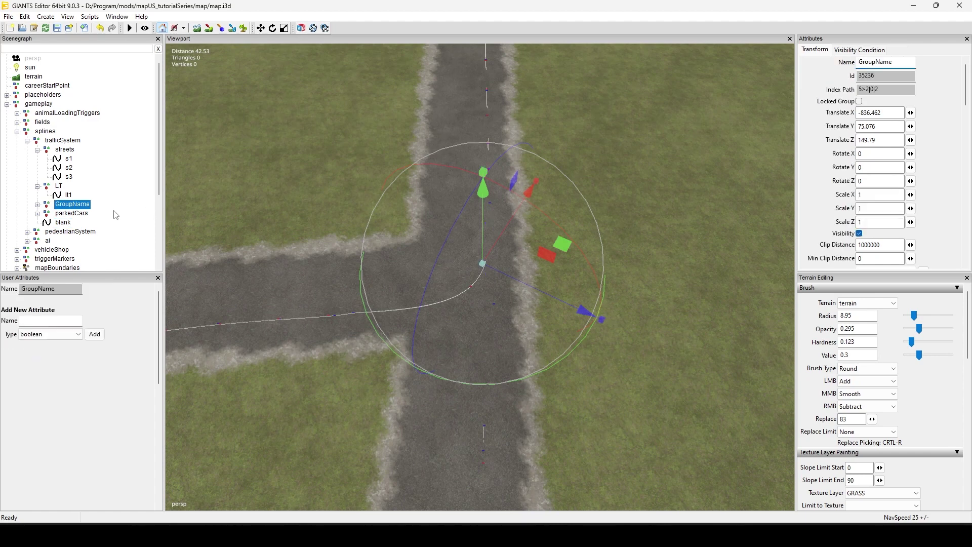
double_click(96, 204)
type("gap")
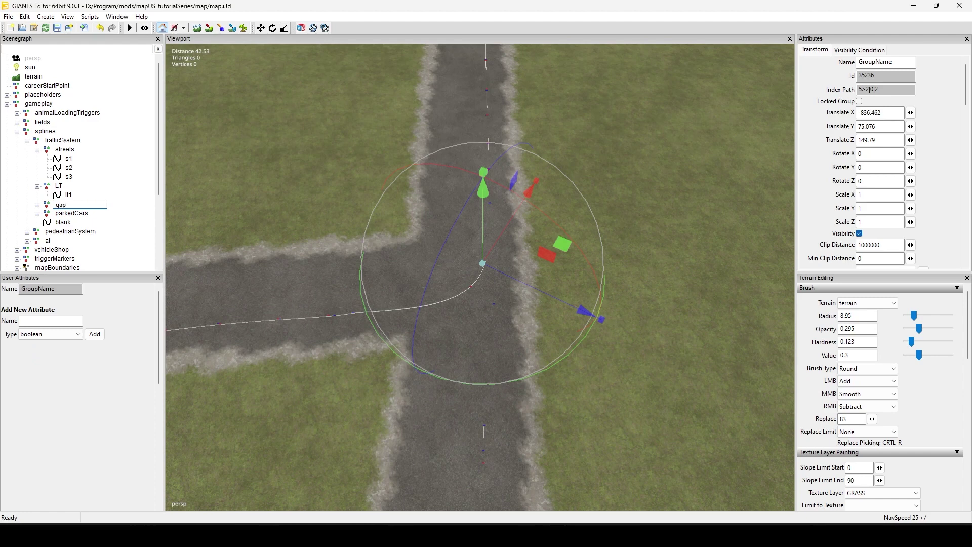
key("Return")
key("ctrl+v")
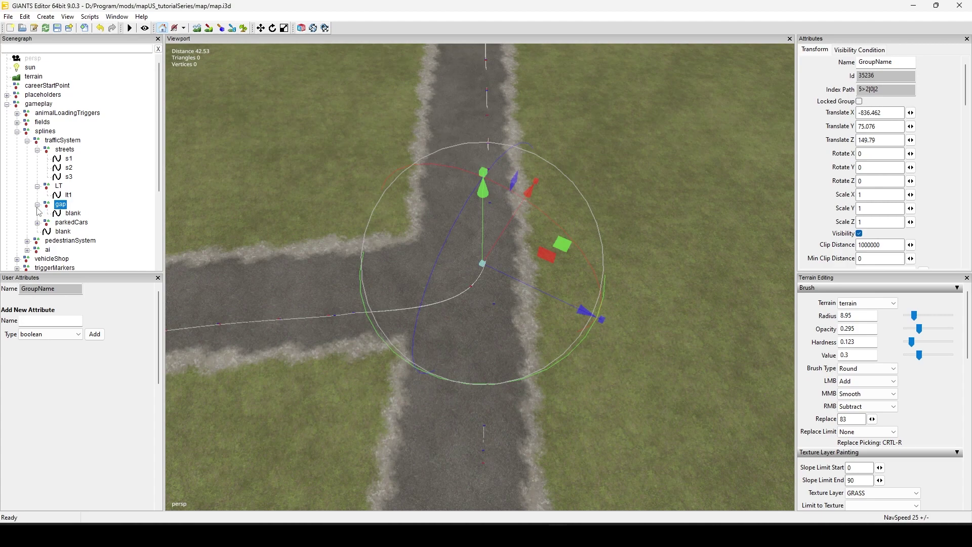
Rename the blank spline inside the gap group to g1
double_click(79, 213)
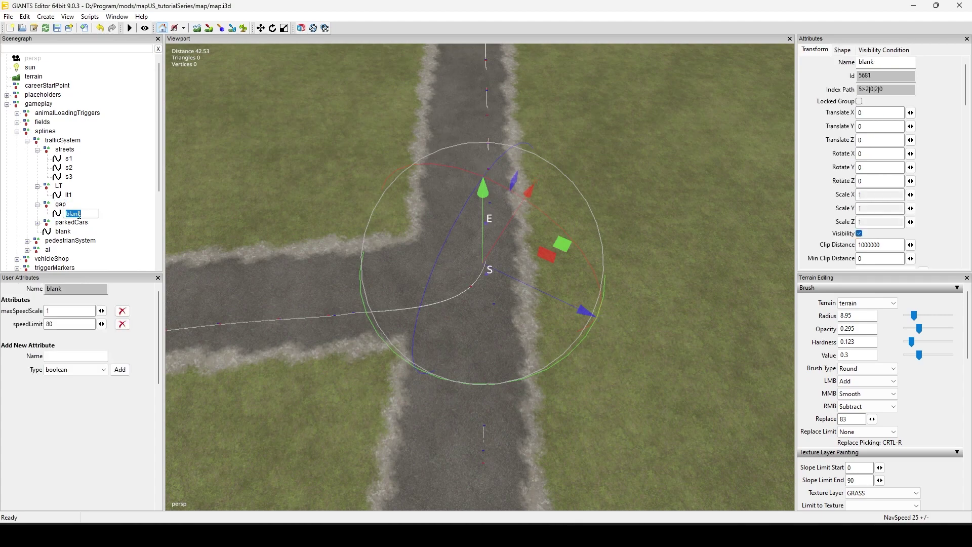
type("g1")
key("Return")
Place g1 at the T-junction with its start point on the end of s1
middle_click_drag(432, 331, 427, 303, "alt")
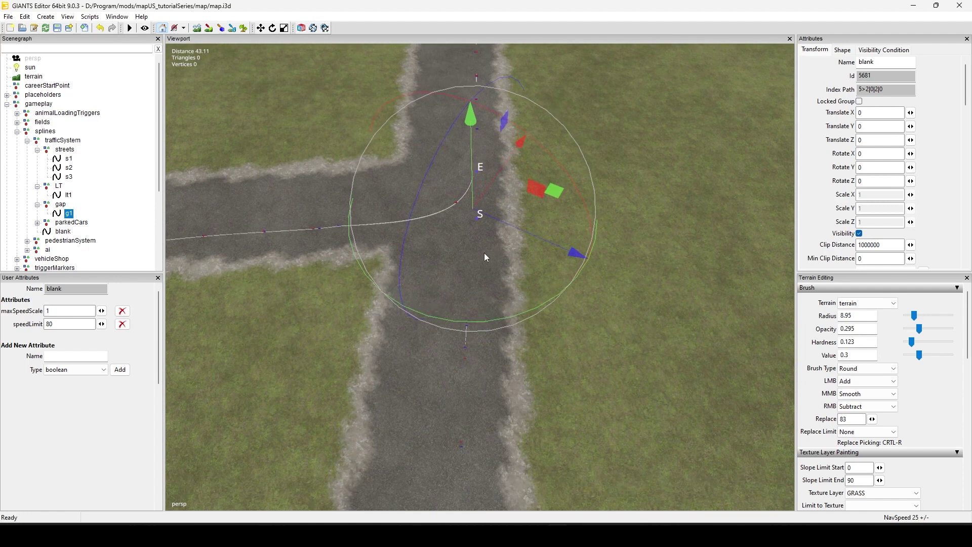
key("ctrl+b")
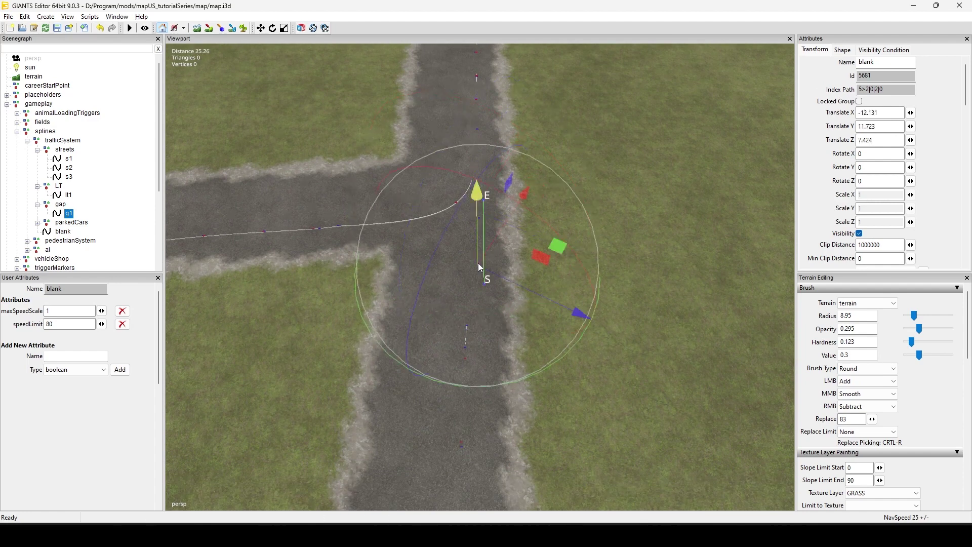
left_click(486, 290)
key("ctrl+b")
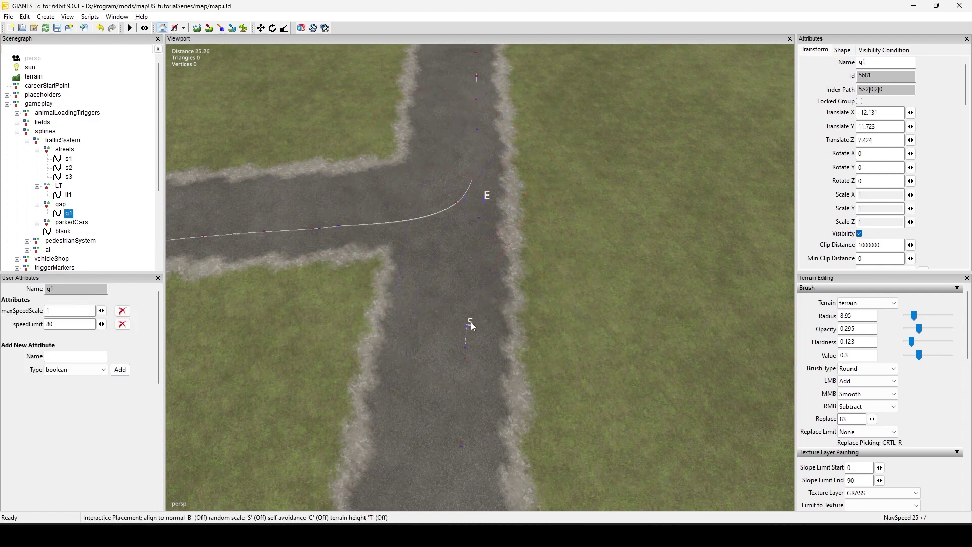
Reposition the end point of g1 so it meets the start of s2 on the far side of the junction
left_click(488, 201)
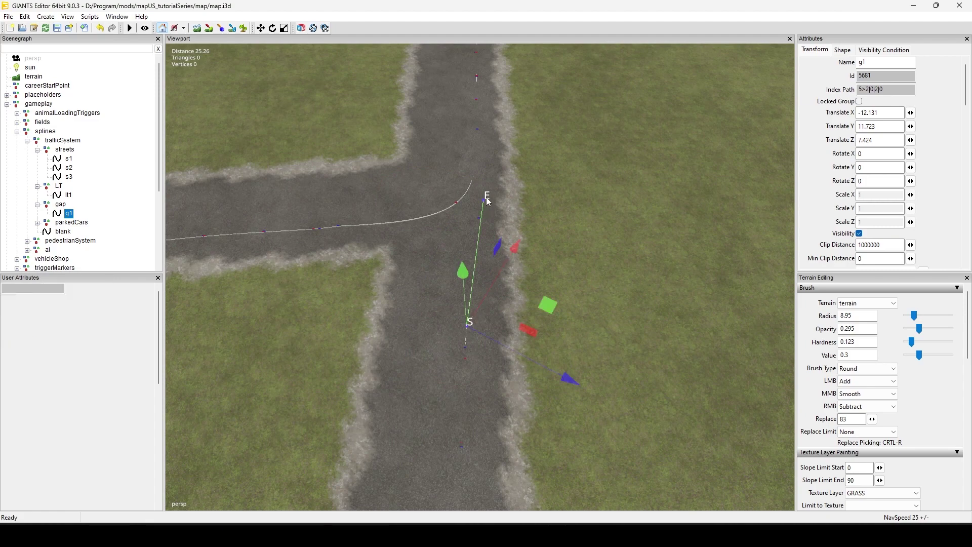
left_click_drag(613, 181, 409, 344, "alt")
scroll(494, 349, "up", 3)
left_click_drag(495, 349, 687, 273, "alt")
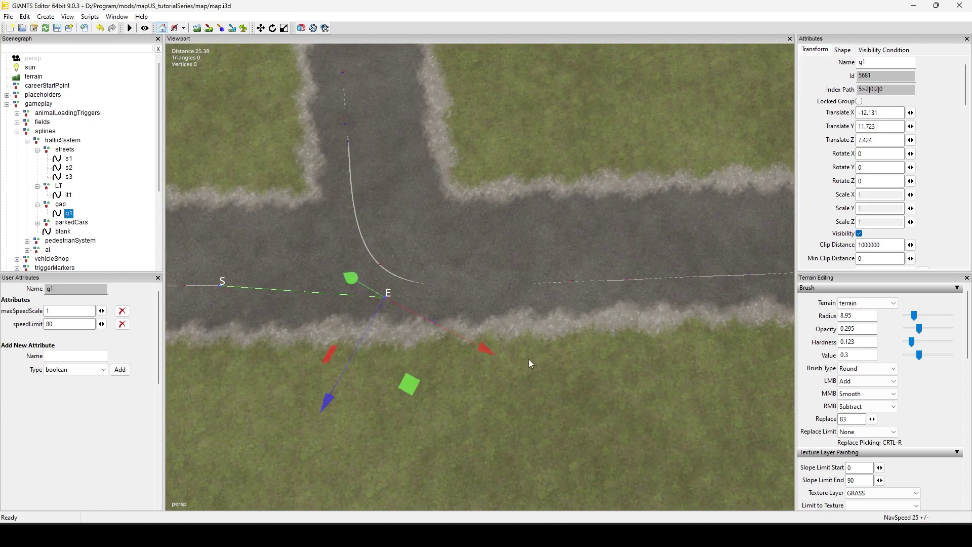
left_click_drag(531, 360, 514, 284)
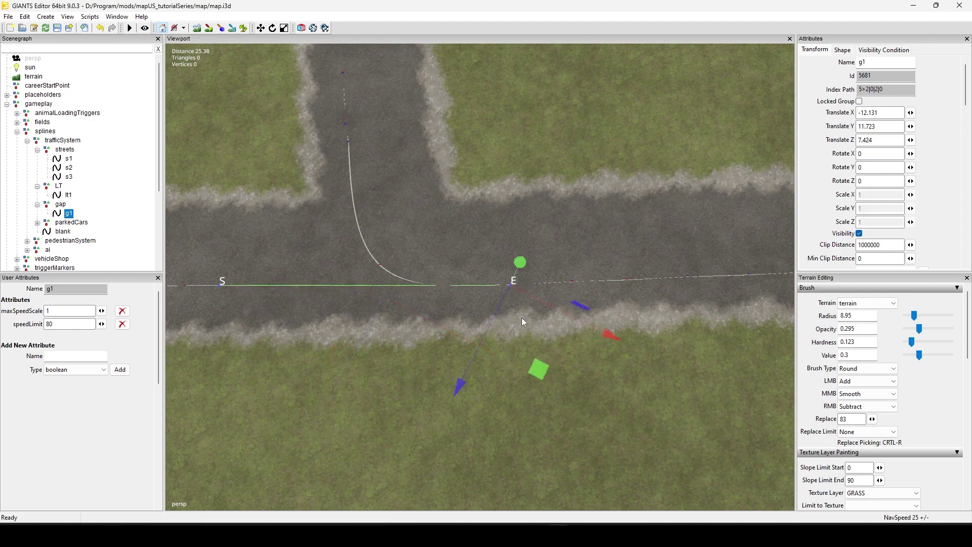
Examine how s1, s2 and lt1 line up across the junction by selecting each spline in turn
middle_click_drag(408, 380, 439, 386, "alt")
scroll(439, 385, "down", 2)
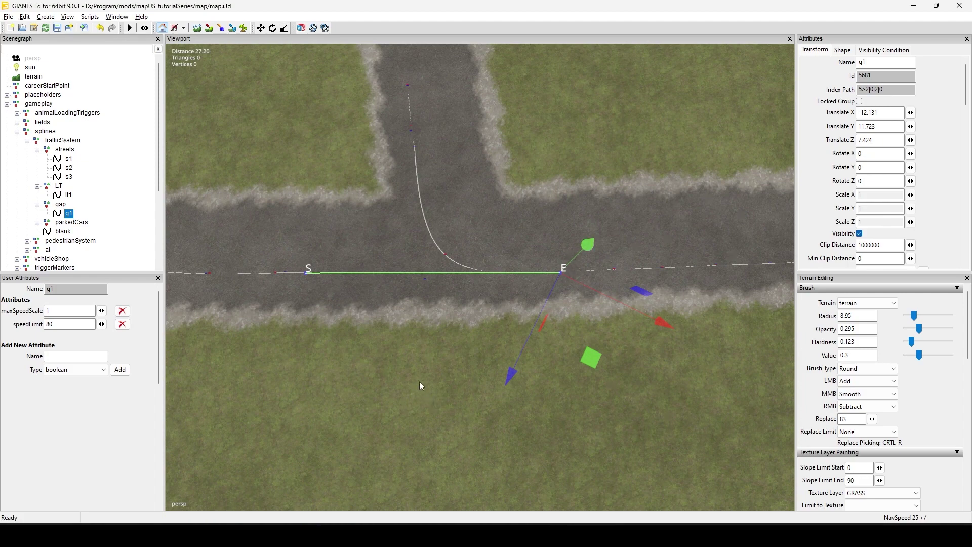
left_click_drag(419, 381, 482, 394, "alt")
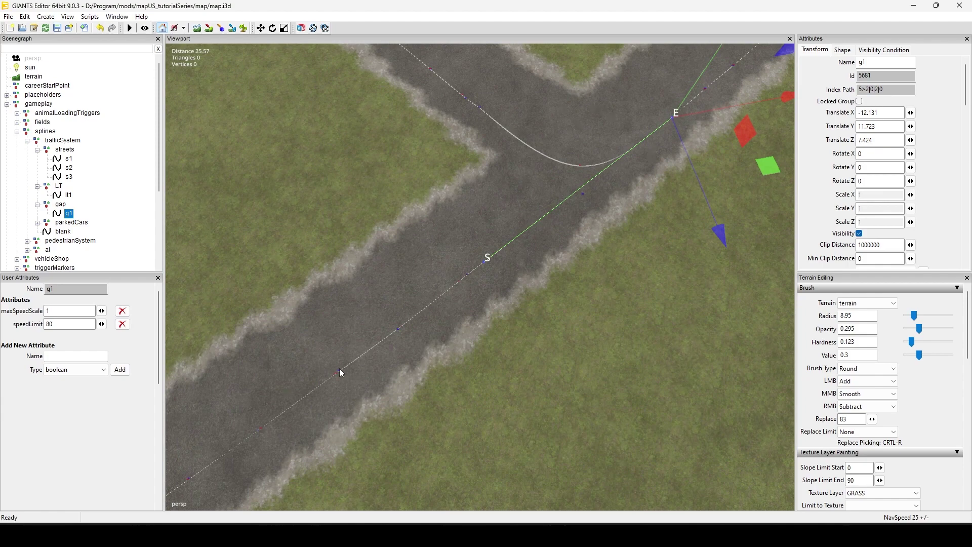
left_click(339, 370)
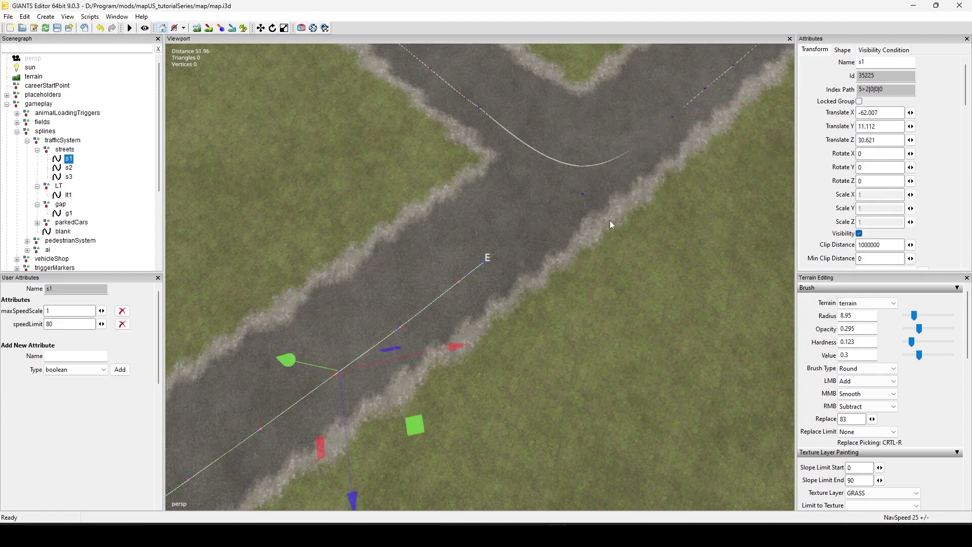
mouse_move(611, 223)
left_mouse_down("alt")
mouse_move(579, 294)
mouse_move(568, 257)
left_mouse_up("alt")
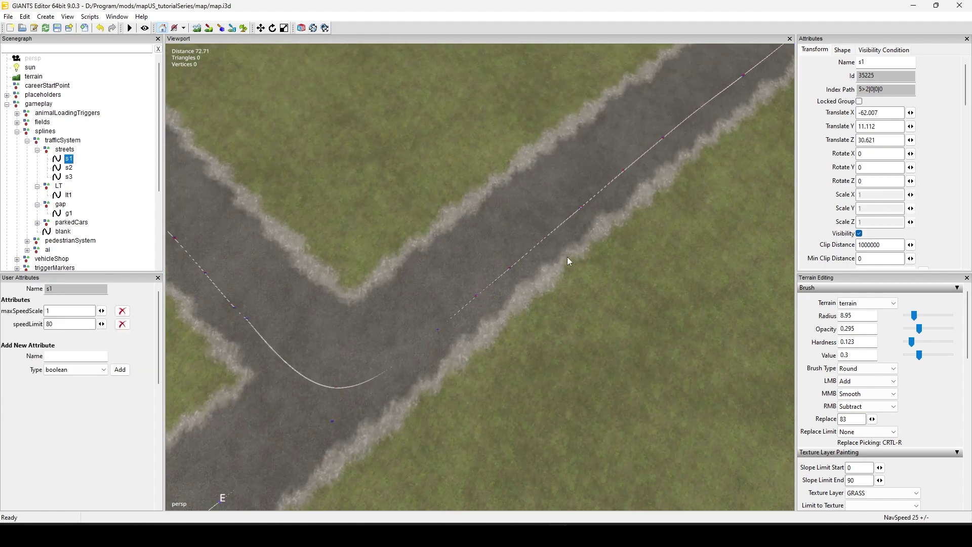
left_click(666, 139)
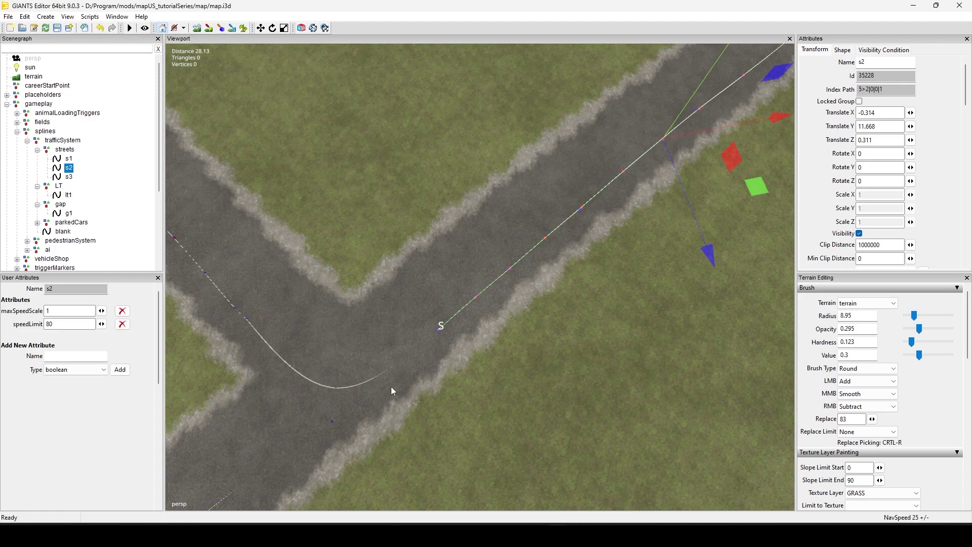
left_click(332, 421)
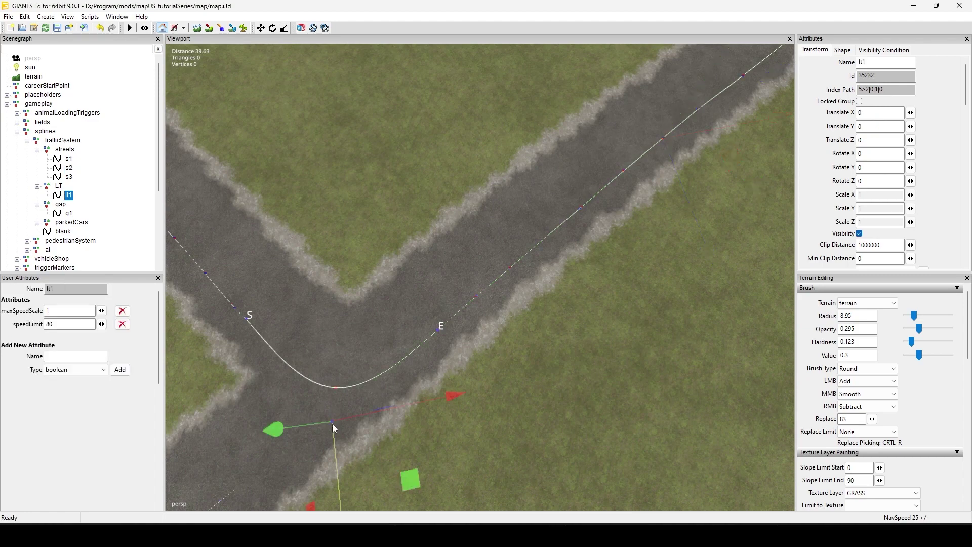
middle_click_drag(532, 448, 565, 418, "alt")
left_click_drag(565, 417, 362, 320, "alt")
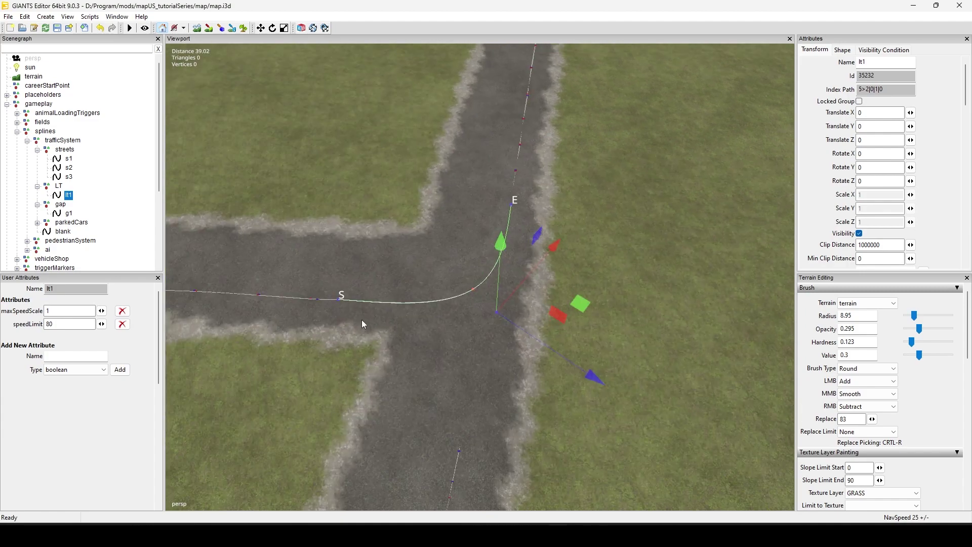
Examine g1 as the straight link between s1 and s2 from several angles around the junction
left_click(69, 213)
right_click_drag(618, 227, 599, 333, "alt")
middle_click_drag(600, 333, 545, 399, "alt")
right_click_drag(545, 399, 591, 335, "alt")
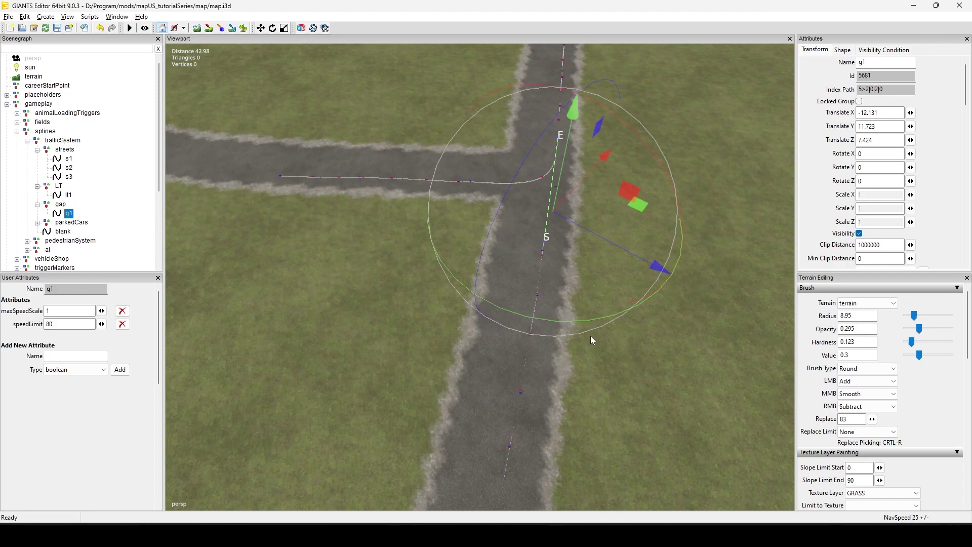
left_click_drag(590, 336, 556, 388, "alt")
middle_click_drag(556, 387, 587, 387, "alt")
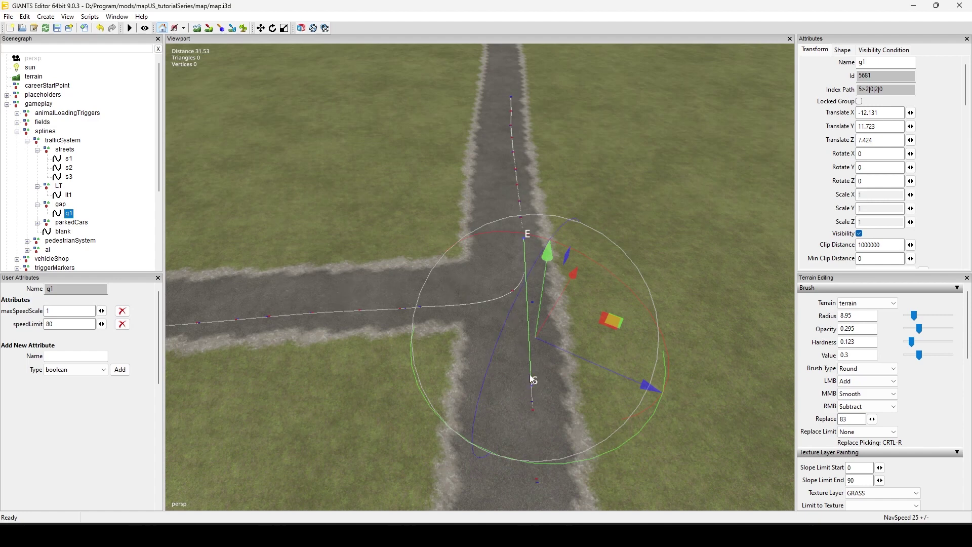
middle_click_drag(702, 168, 668, 295, "alt")
left_click_drag(668, 296, 532, 338, "alt")
middle_click_drag(532, 338, 456, 299, "alt")
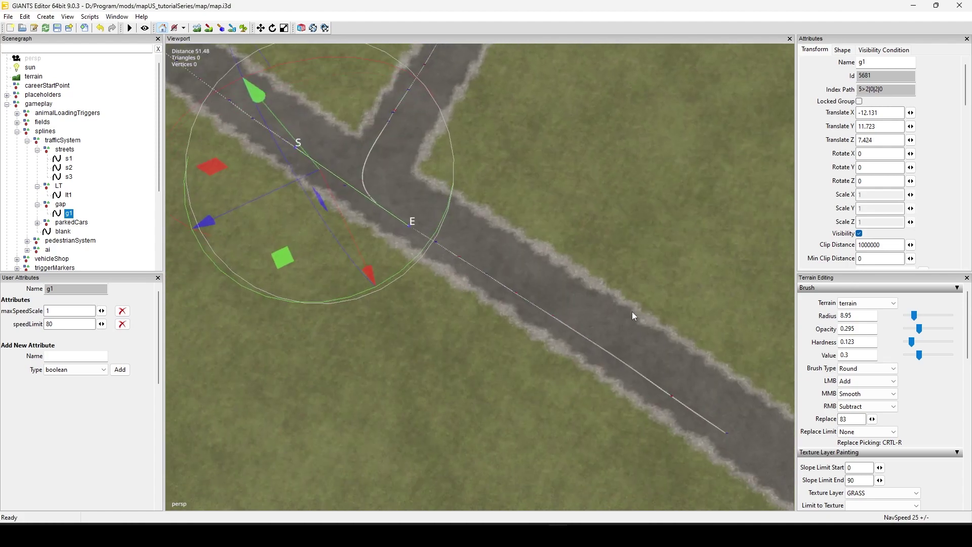
Extend s2 from its far end along the same road lane with a series of new control points
left_click_drag(531, 411, 714, 233, "alt")
middle_click_drag(714, 233, 582, 430, "alt")
left_click_drag(576, 256, 449, 278, "alt")
middle_click_drag(542, 324, 478, 223, "alt")
left_click_drag(518, 272, 501, 400, "alt")
middle_click_drag(501, 399, 612, 436, "alt")
left_click_drag(612, 437, 571, 409, "alt")
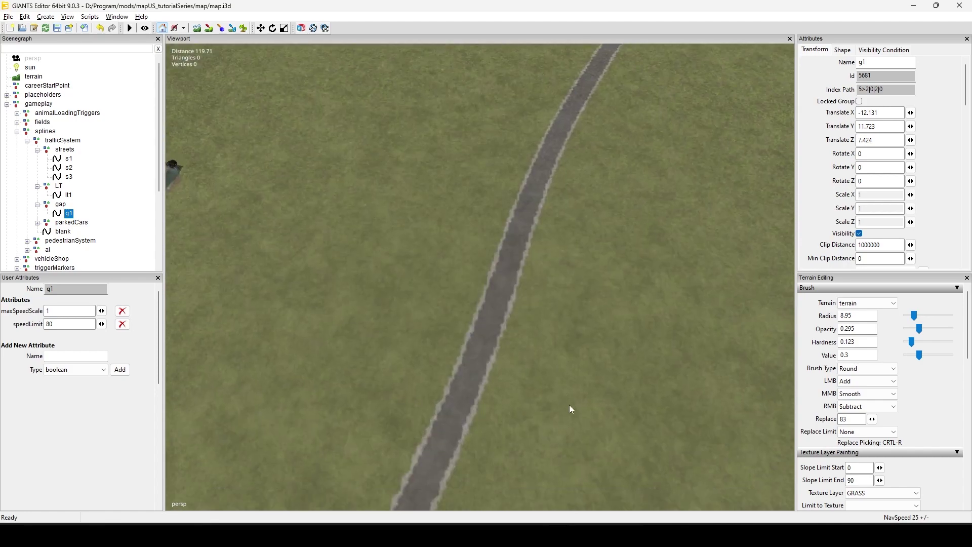
middle_click_drag(571, 409, 532, 338, "alt")
right_click_drag(531, 337, 565, 303, "alt")
left_click_drag(564, 298, 561, 347, "alt")
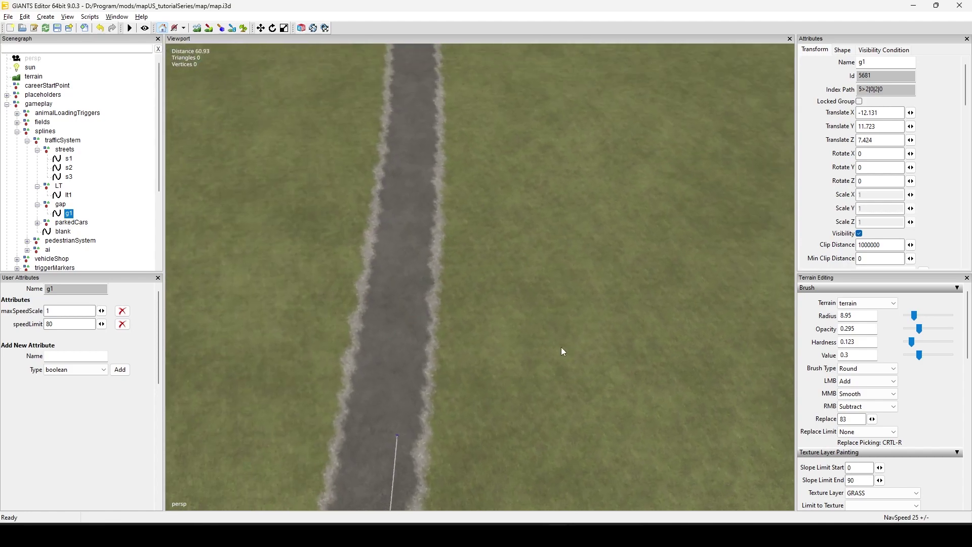
middle_click_drag(560, 348, 567, 313, "alt")
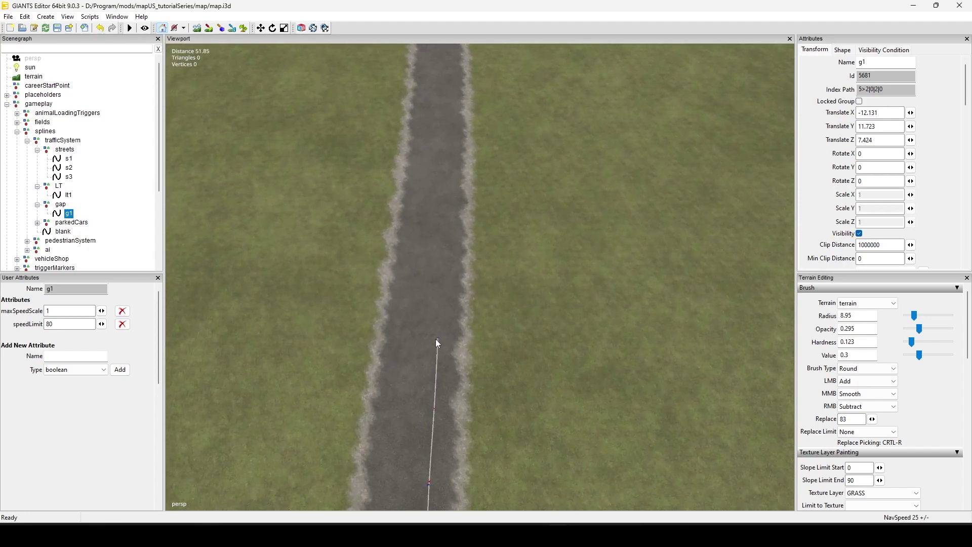
left_click(439, 335)
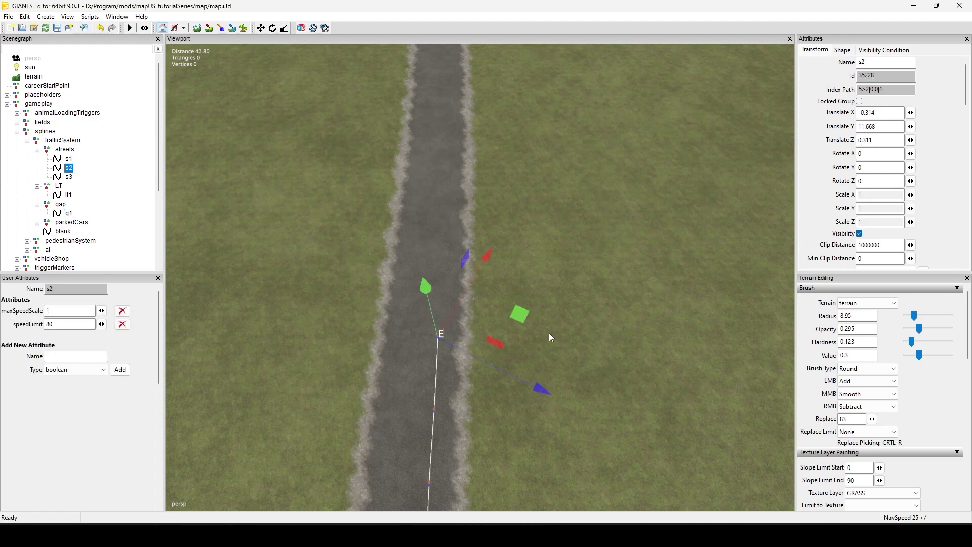
key("Insert")
key("ctrl+b")
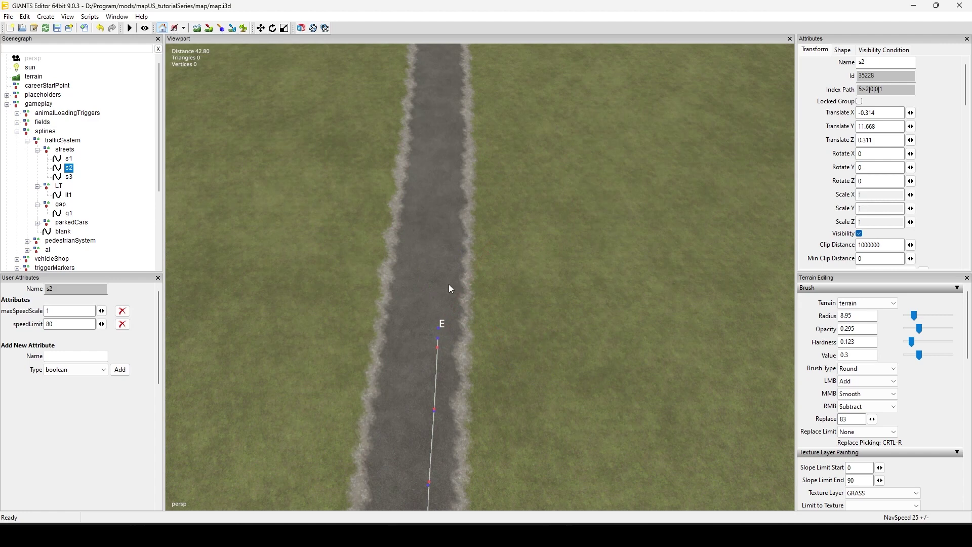
key("ctrl+b")
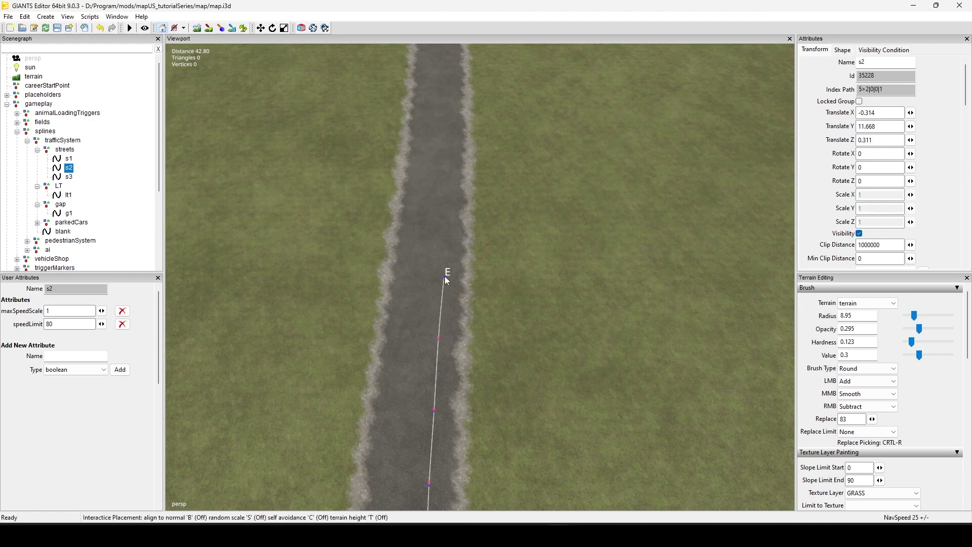
left_click(441, 297)
left_click(444, 254)
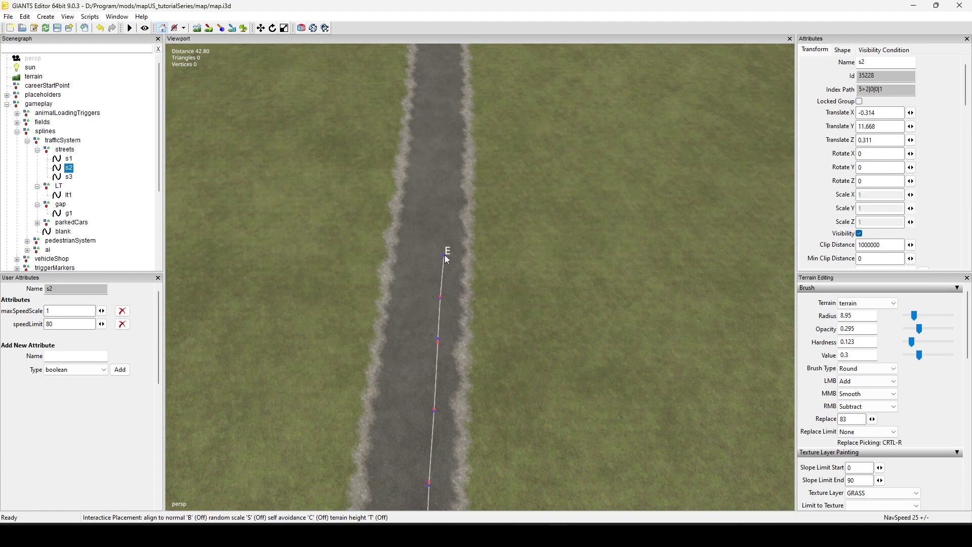
left_click(446, 213)
left_click(449, 174)
left_click(450, 112)
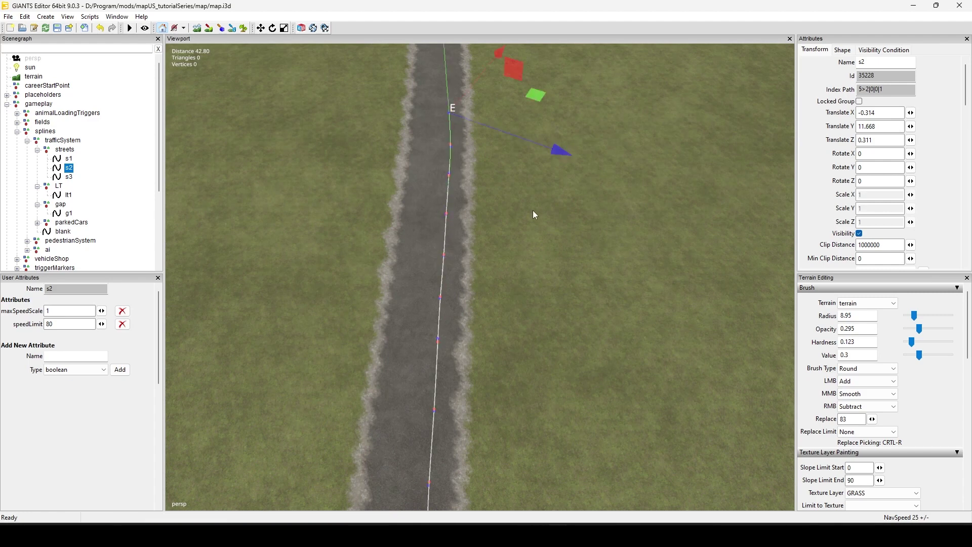
Carry s2 further up the lane by placing more evenly spaced control points beyond its current end
middle_click_drag(595, 215, 586, 357, "alt")
scroll(586, 356, "up", 3)
middle_click_drag(582, 287, 570, 212, "alt")
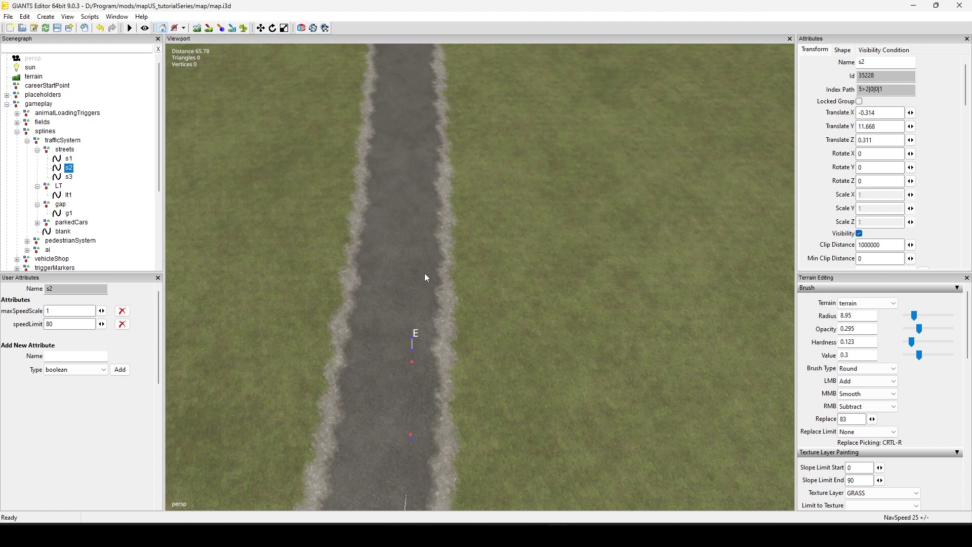
key("ctrl+b")
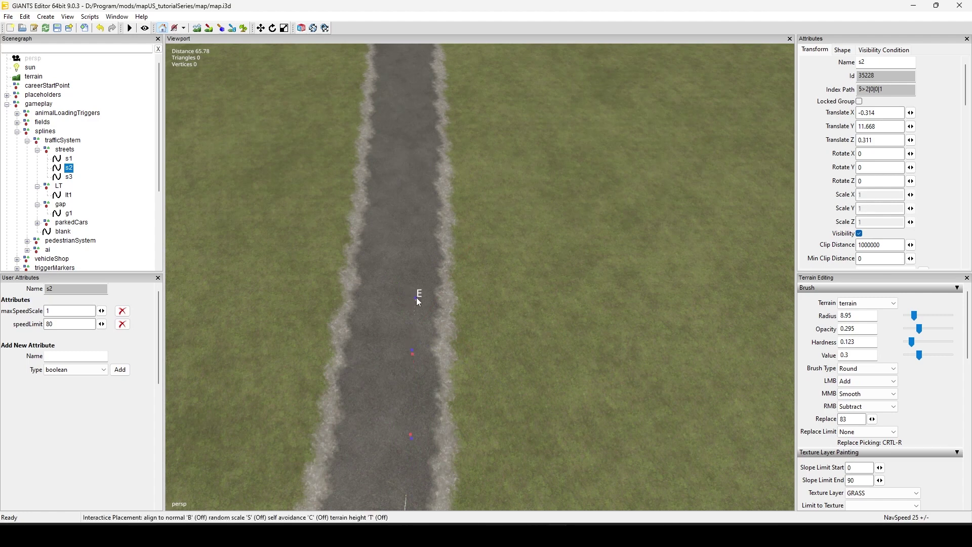
left_click(417, 300)
left_click(419, 220)
left_click(419, 138)
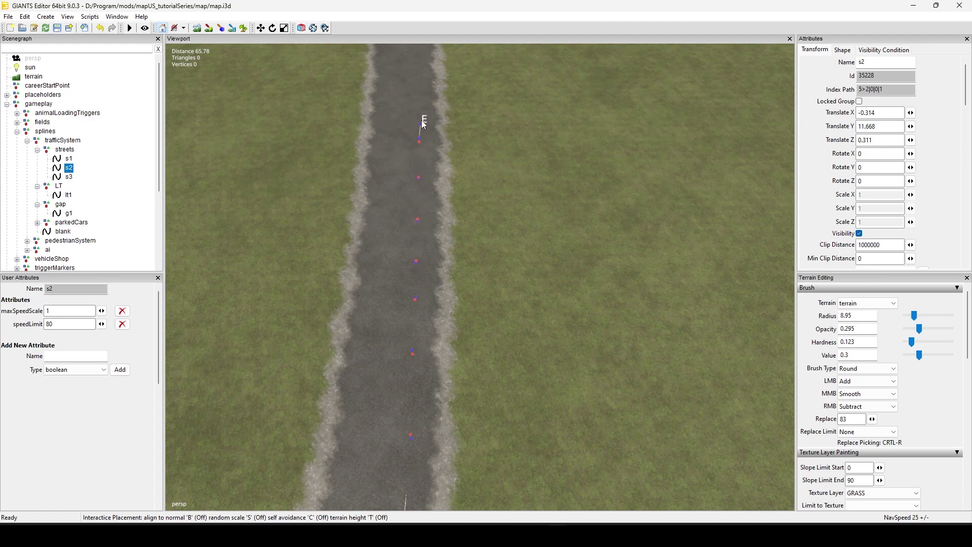
right_click(419, 92)
Extend s2 along its lane on the straight stretch of road with further evenly spaced control points, and end the placement
middle_click_drag(610, 178, 624, 285, "alt")
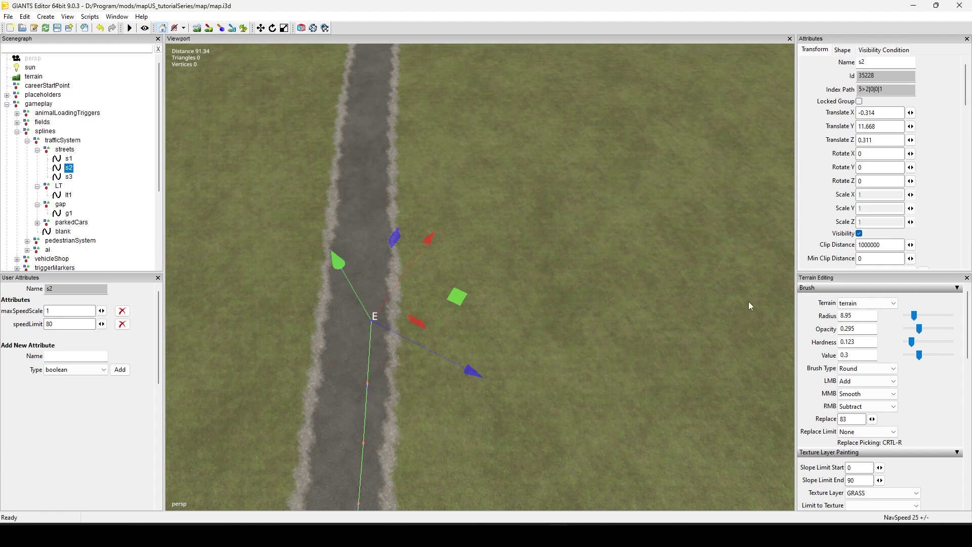
key("Insert")
left_click(692, 312)
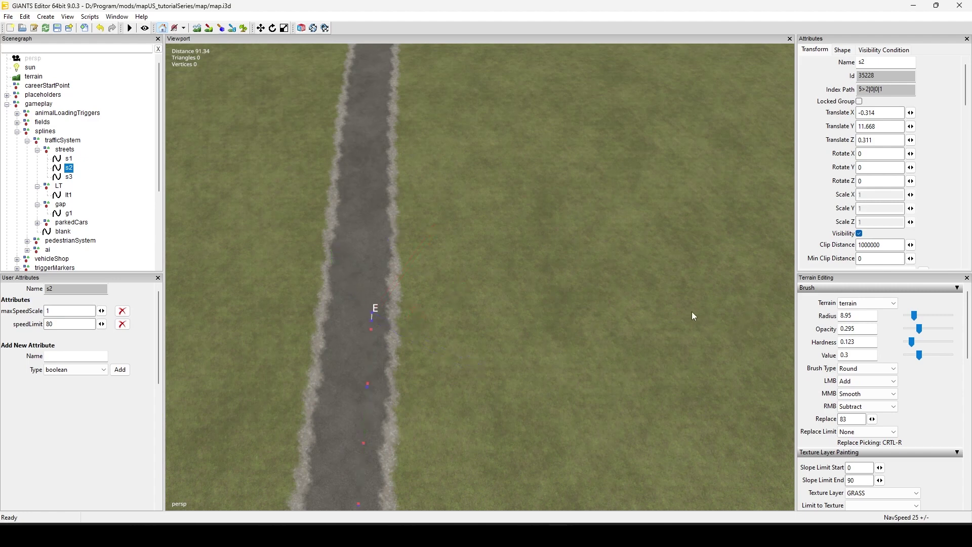
left_click(372, 265)
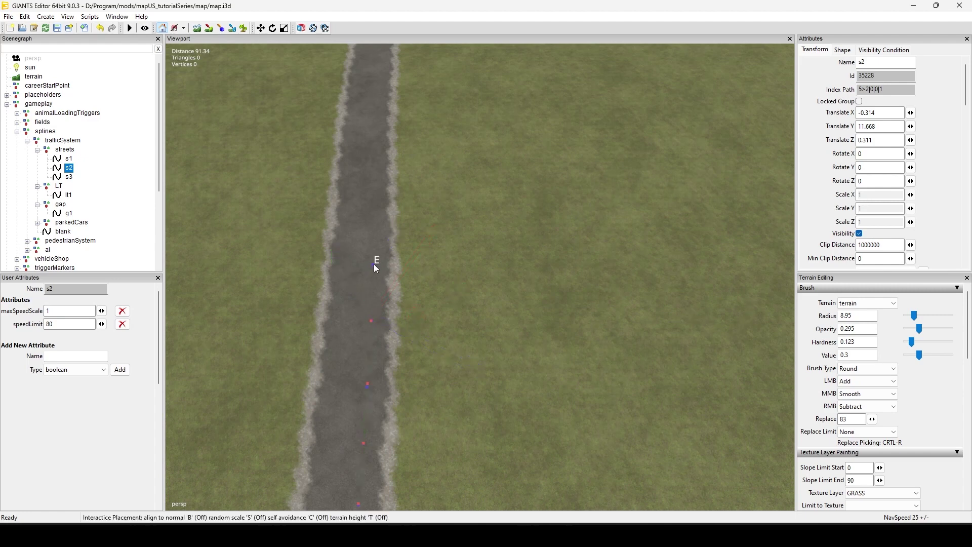
left_click(374, 268)
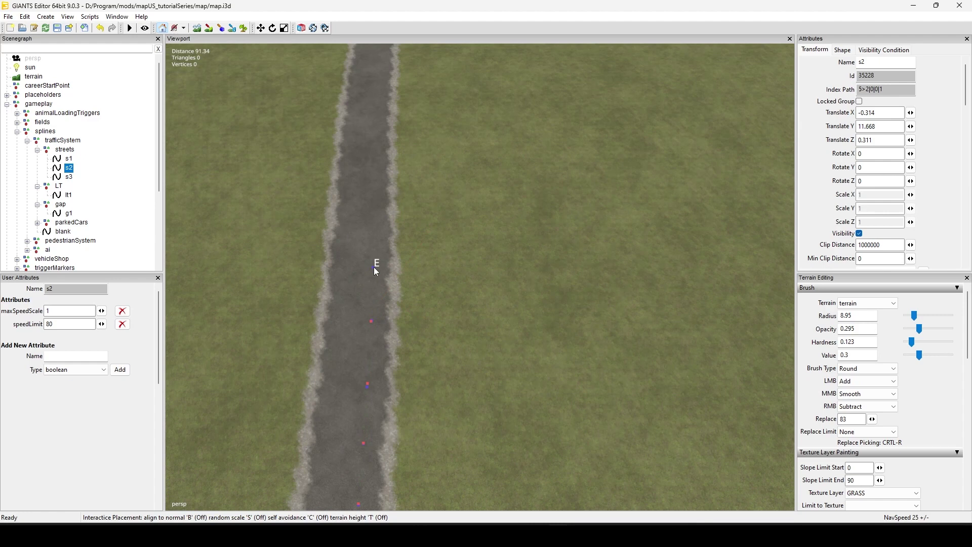
left_click(375, 219)
left_click(375, 174)
left_click(381, 92)
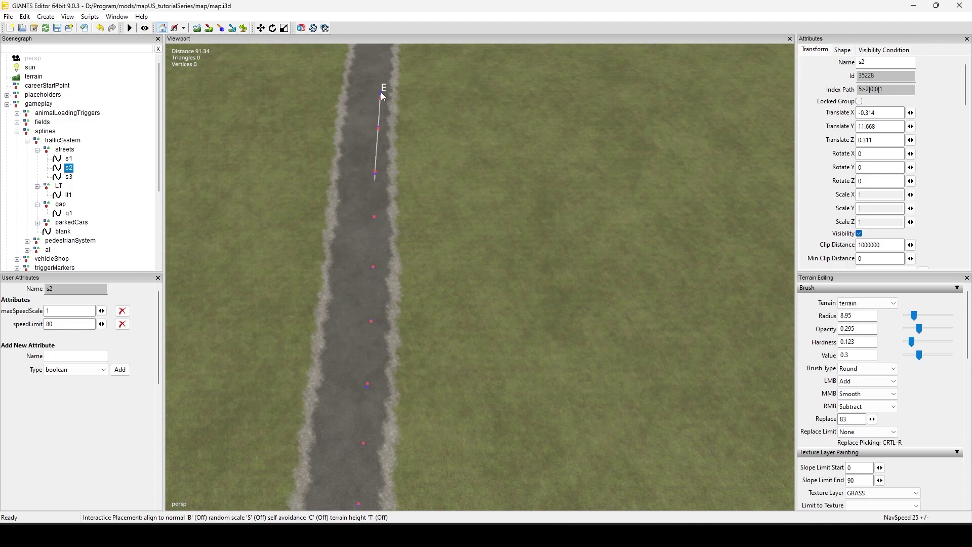
left_click(381, 64)
key("Escape")
Examine the extended s2 from its end back to the junction, including how its start meets the turn and gap splines
scroll(540, 279, "down", 4)
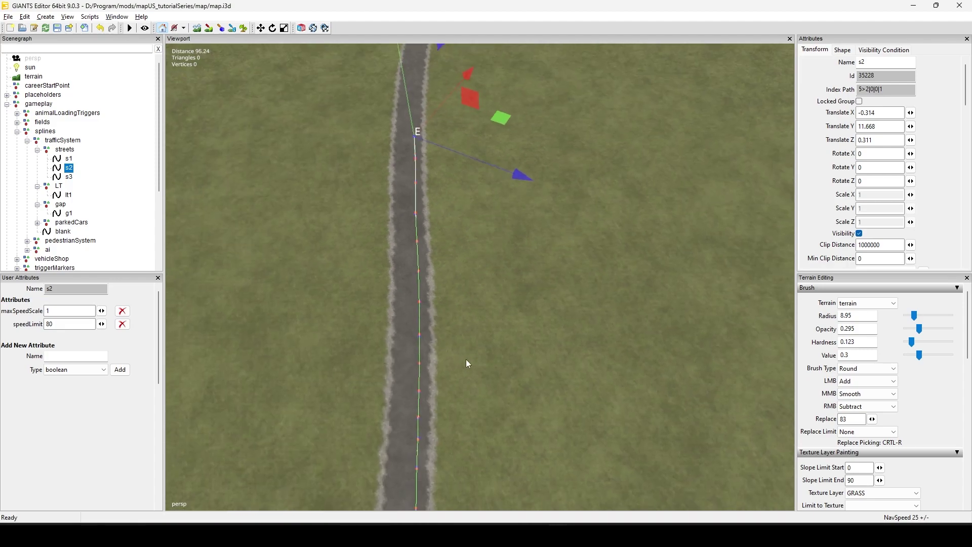
middle_click_drag(465, 359, 463, 190, "alt")
left_click_drag(467, 359, 333, 338, "alt")
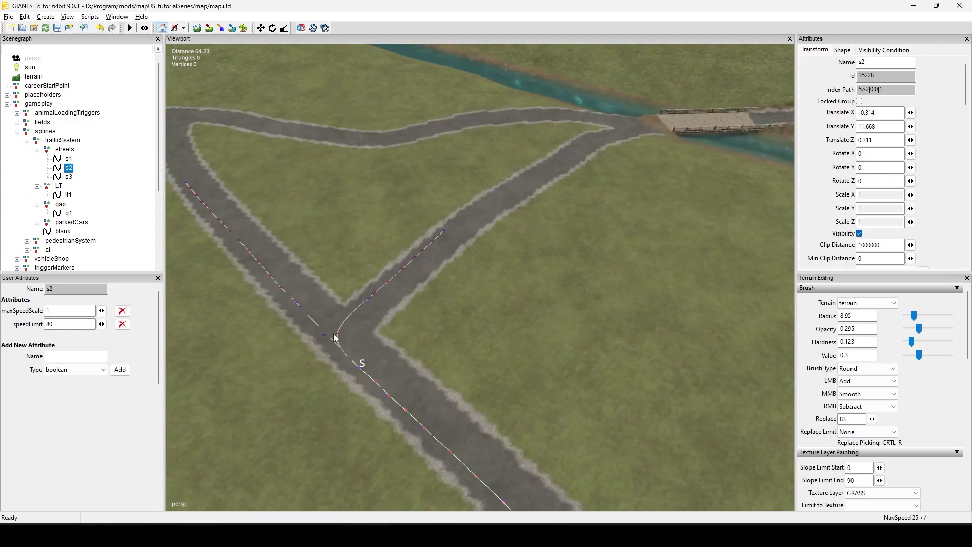
middle_click_drag(333, 338, 469, 282, "alt")
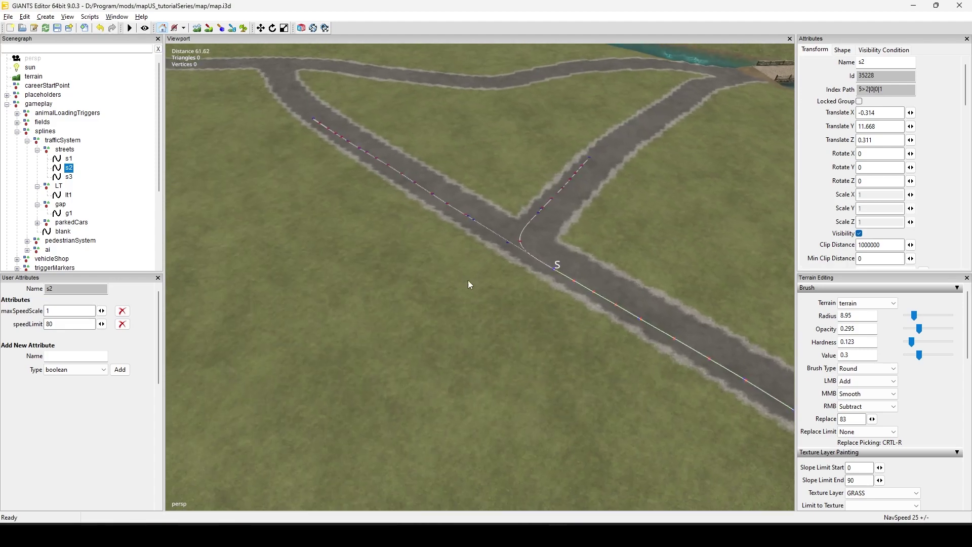
left_click_drag(468, 282, 554, 378, "alt")
middle_click_drag(553, 378, 719, 269, "alt")
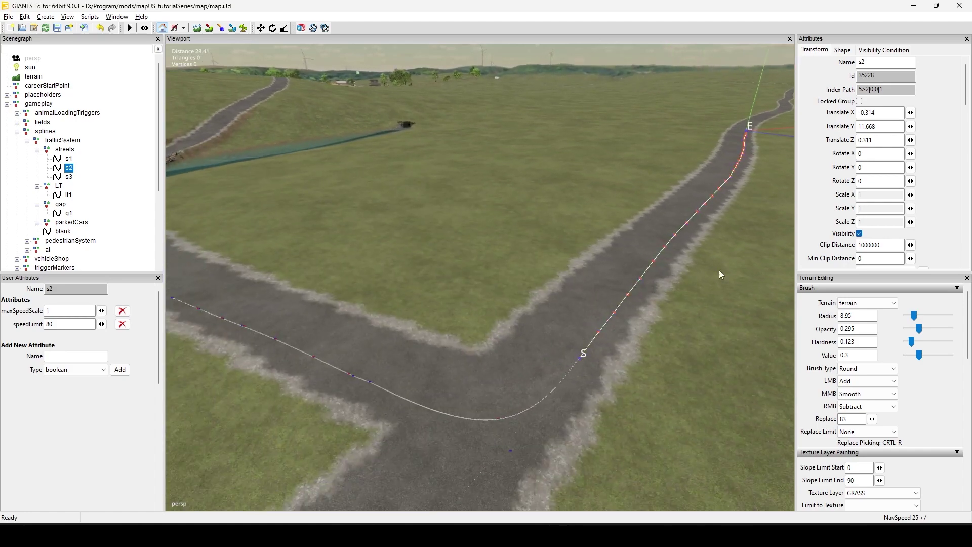
left_click_drag(719, 270, 659, 320, "alt")
right_click_drag(659, 320, 500, 323, "alt")
middle_click_drag(556, 325, 561, 360, "alt")
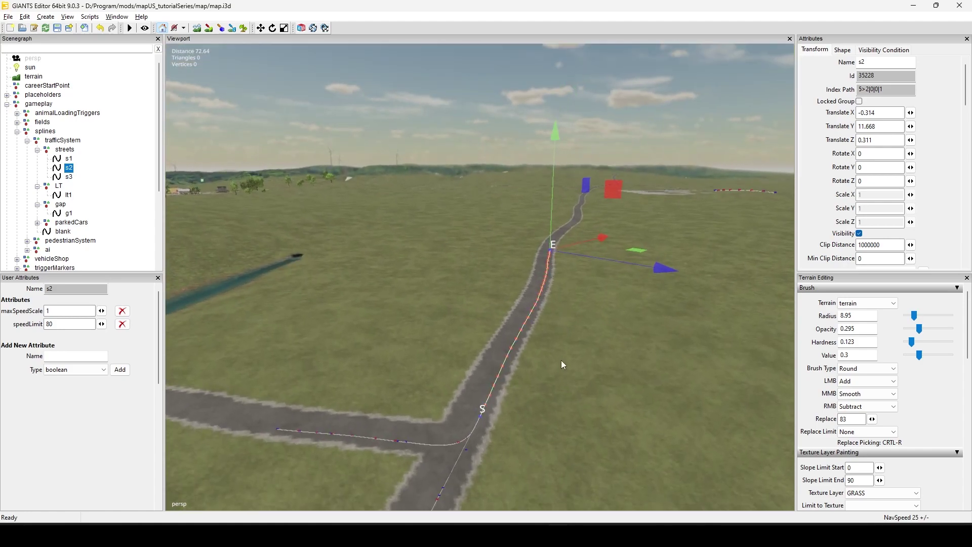
left_click_drag(561, 360, 502, 384, "alt")
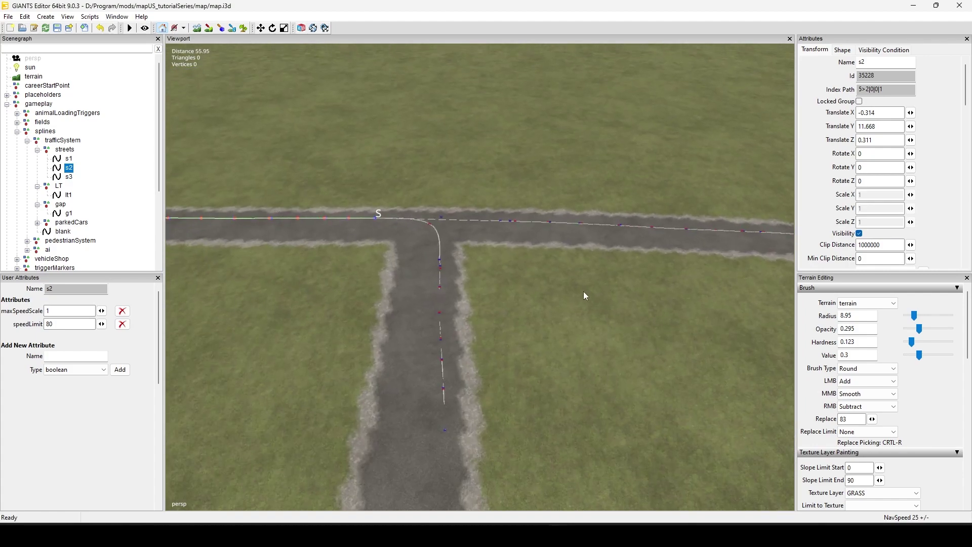
Examine the T-junction from several sides, tracing both routes that feed into the start of s2 and the road beyond its end
left_click_drag(584, 294, 470, 348, "alt")
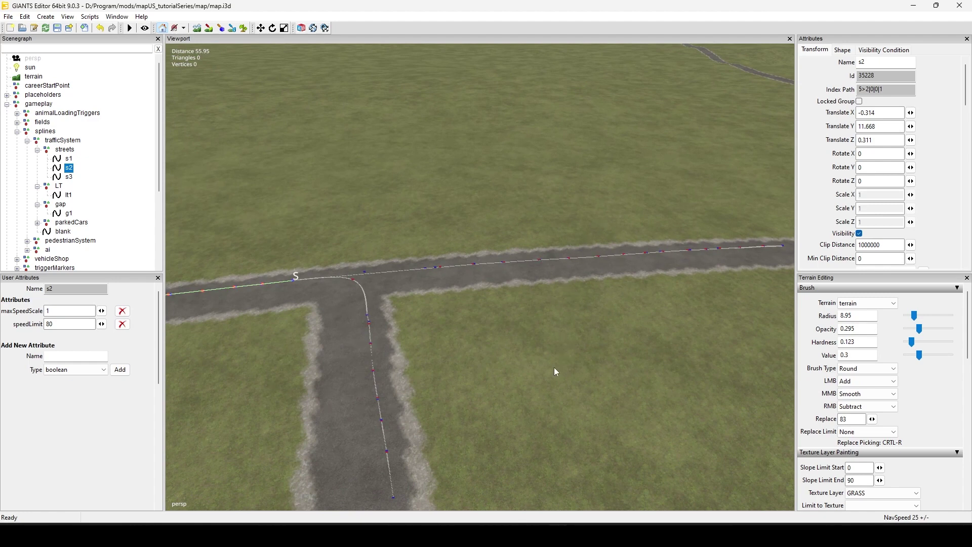
left_click_drag(555, 368, 512, 372, "alt")
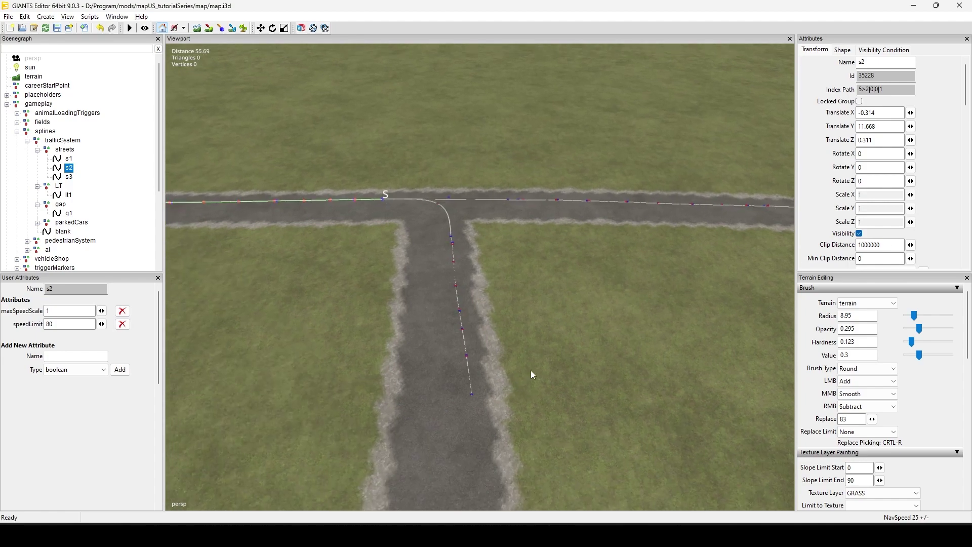
left_click_drag(590, 361, 491, 295, "alt")
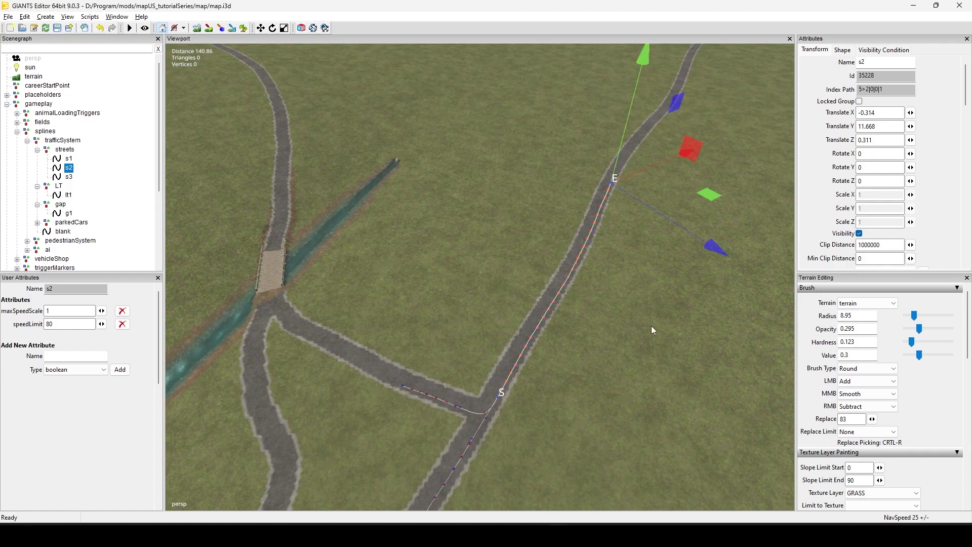
left_click_drag(652, 329, 596, 408, "alt")
left_click_drag(649, 384, 840, 279, "alt")
left_click_drag(617, 369, 696, 429, "alt")
middle_click_drag(695, 430, 787, 378, "alt")
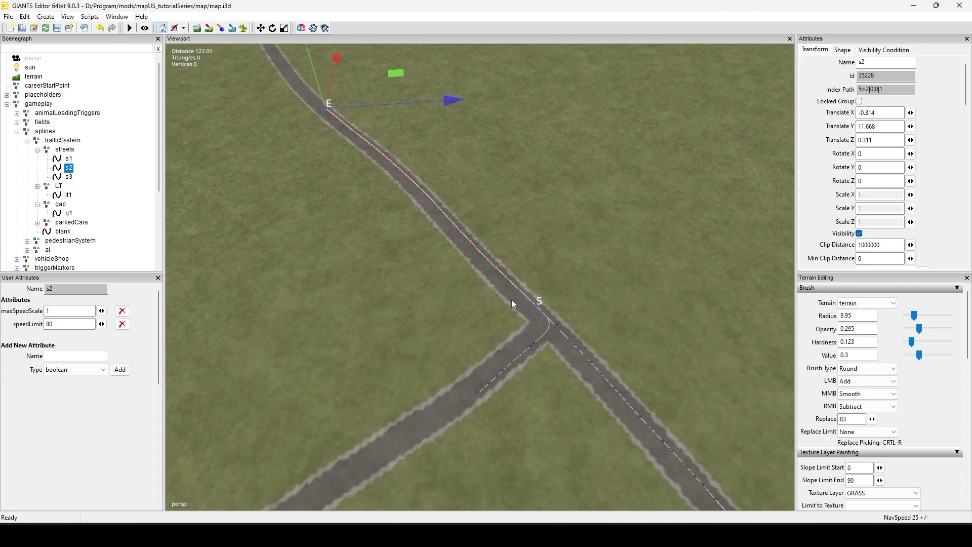
left_click_drag(542, 291, 495, 349, "alt")
left_click_drag(409, 350, 623, 343, "alt")
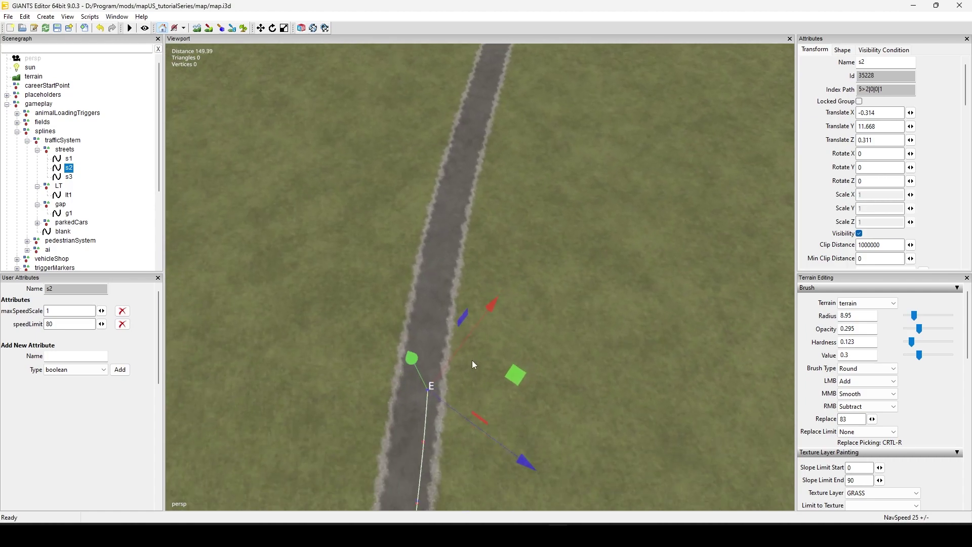
Add another run of control points to the end of s2, following its lane up to the approaching road bend
key("Insert")
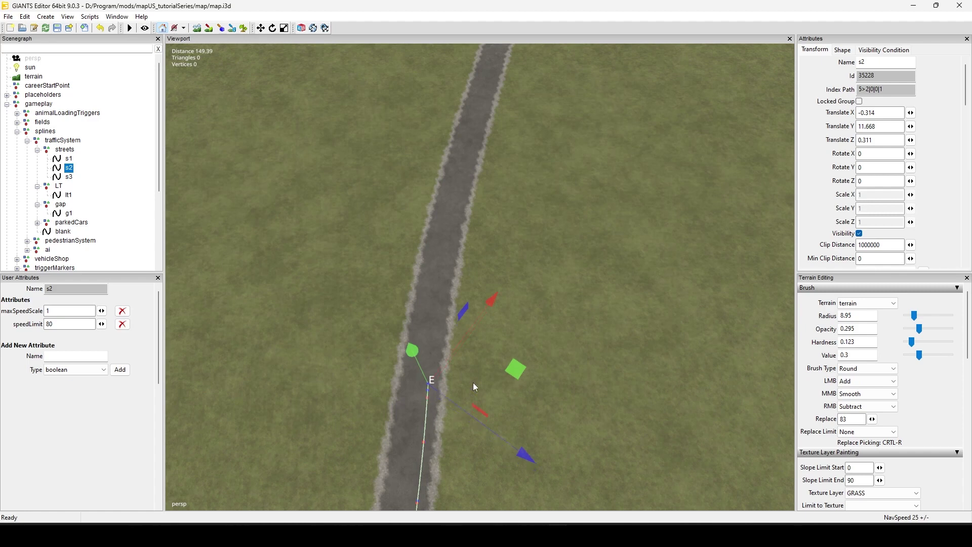
left_click(489, 368)
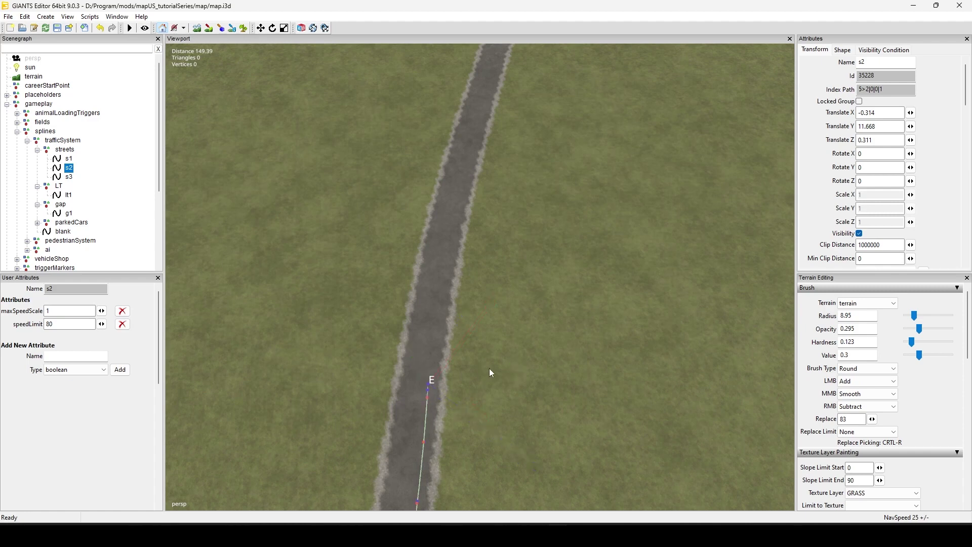
left_click(434, 347)
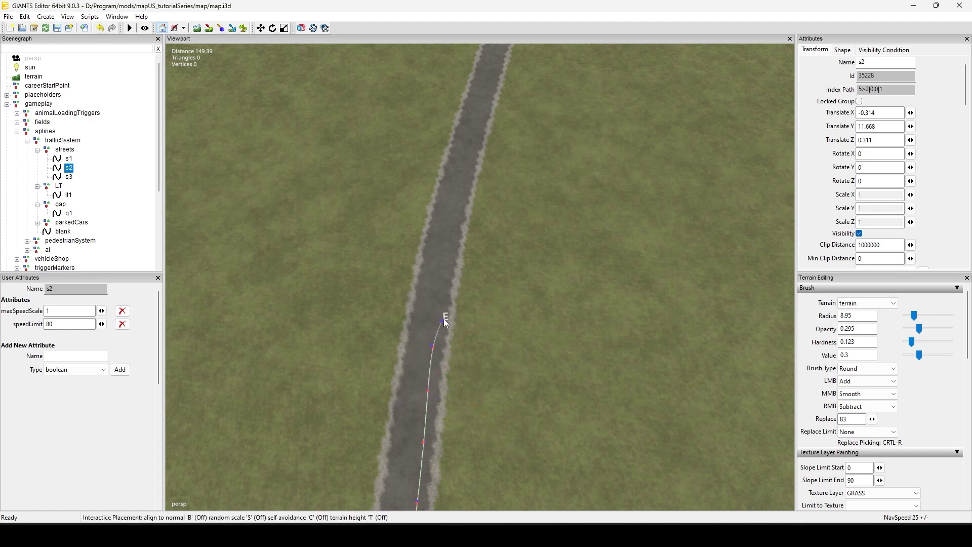
key("Insert")
left_click(441, 299)
key("Insert")
left_click(453, 248)
left_click(460, 195)
left_click(471, 152)
left_click(482, 113)
middle_click_drag(626, 257, 556, 424, "alt")
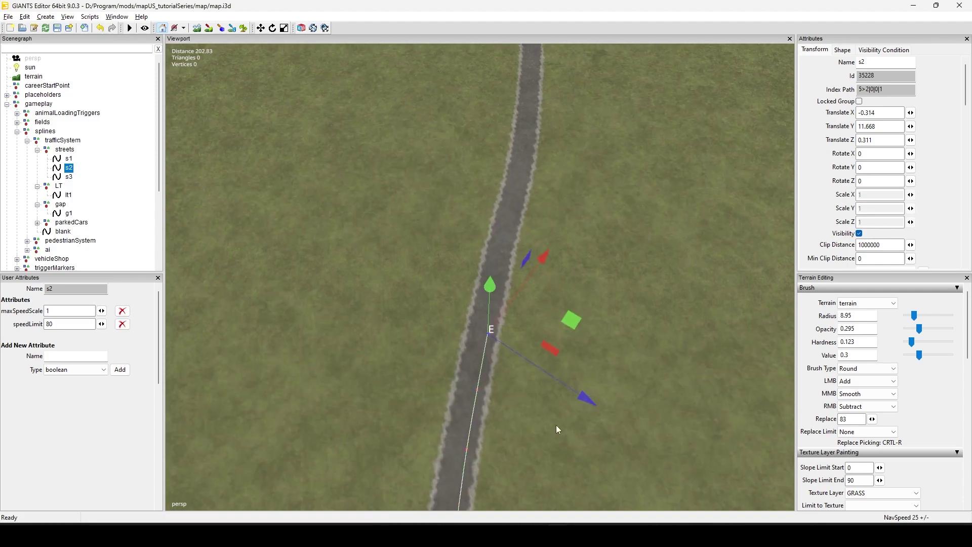
Duplicate the blank template spline and move one of the two blank splines into the streets group
scroll(633, 319, "up", 3)
middle_click_drag(634, 320, 446, 392, "alt")
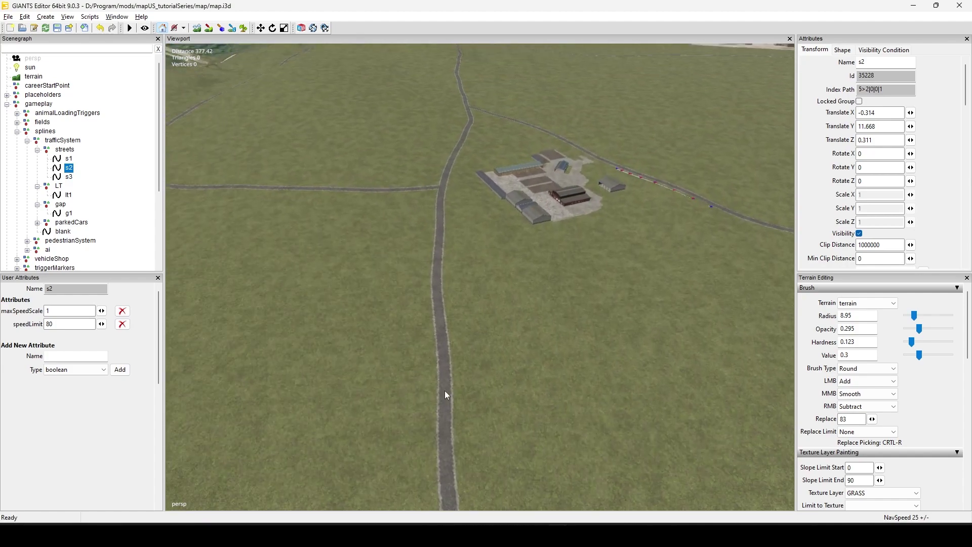
middle_click_drag(409, 196, 558, 358, "alt")
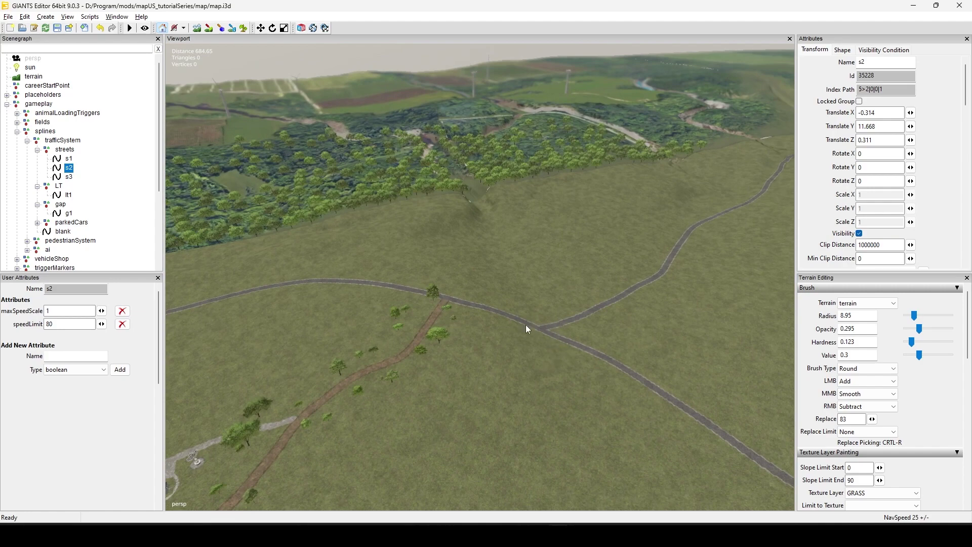
middle_click_drag(448, 417, 333, 332, "alt")
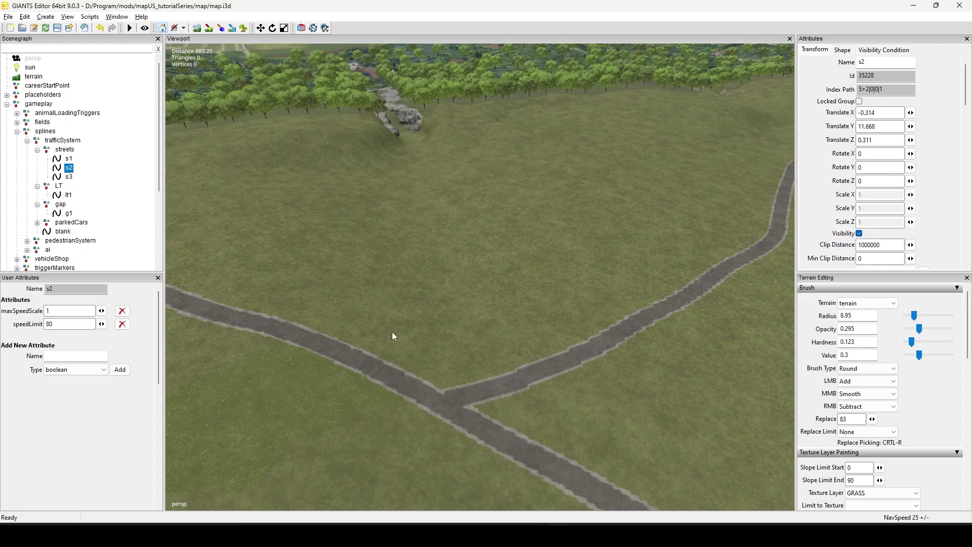
middle_click_drag(391, 332, 482, 342, "alt")
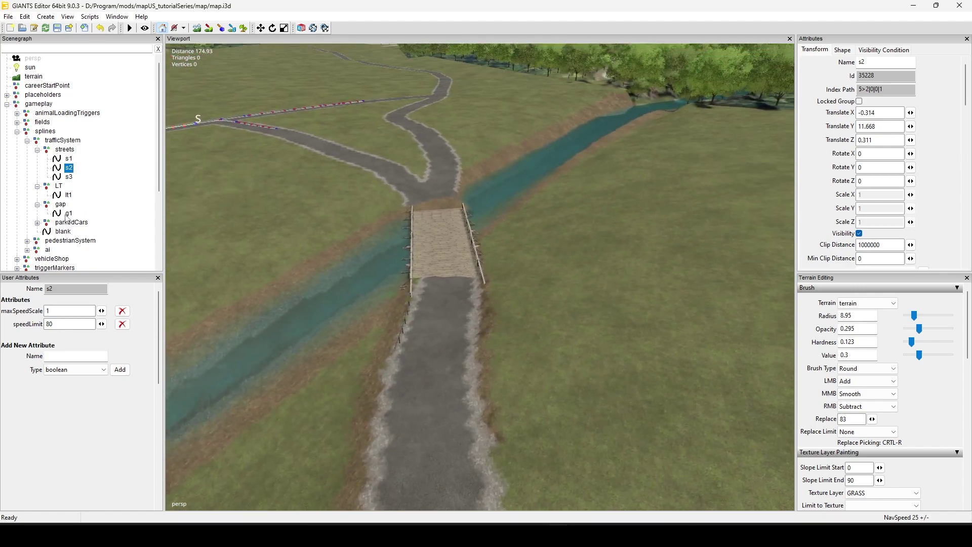
left_click(62, 231)
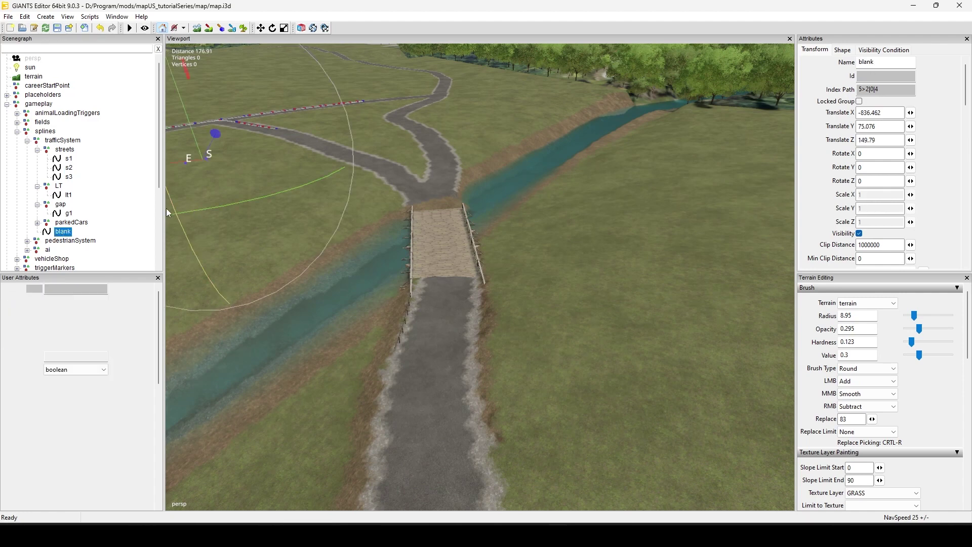
key("ctrl+d")
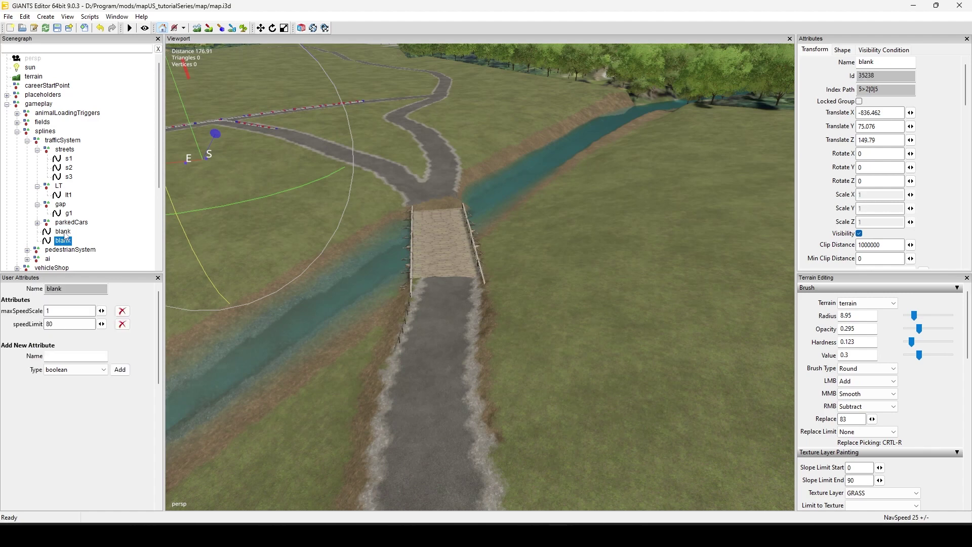
right_click(76, 233)
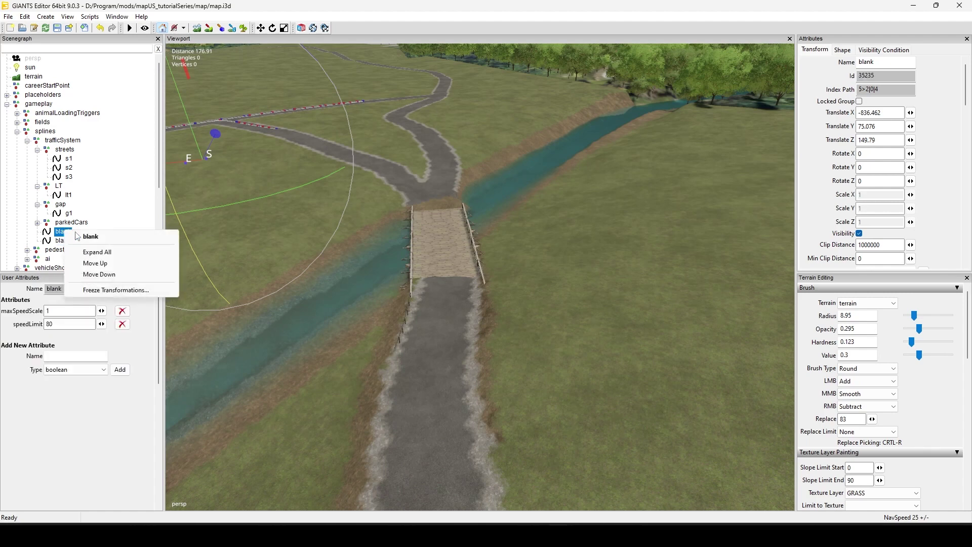
left_click(95, 263)
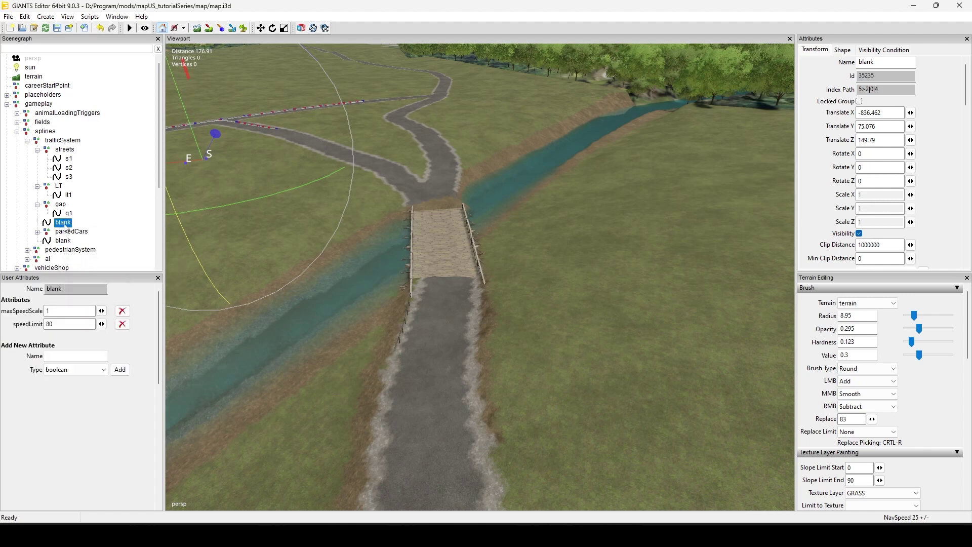
left_click_drag(65, 227, 65, 151)
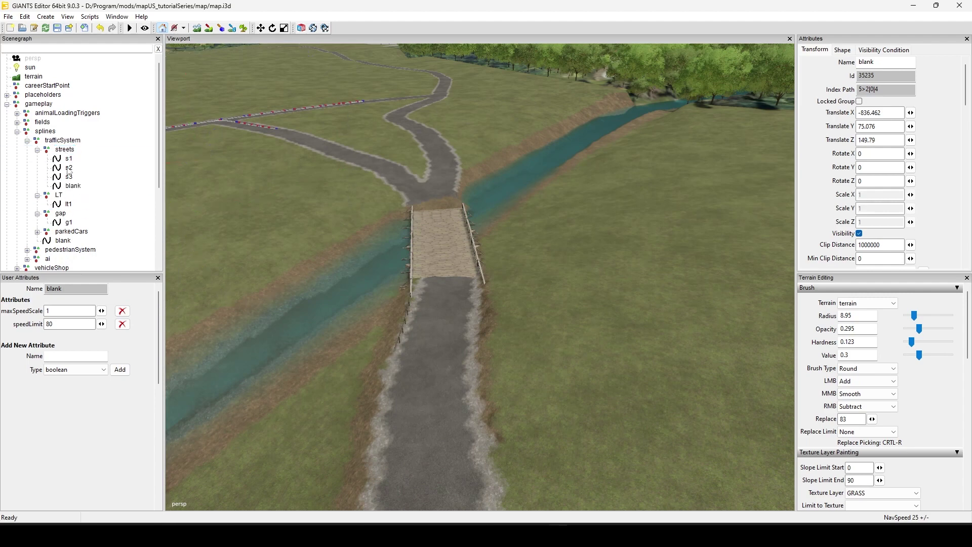
Rename the blank spline in the trafficSystem streets group to s4
double_click(74, 186)
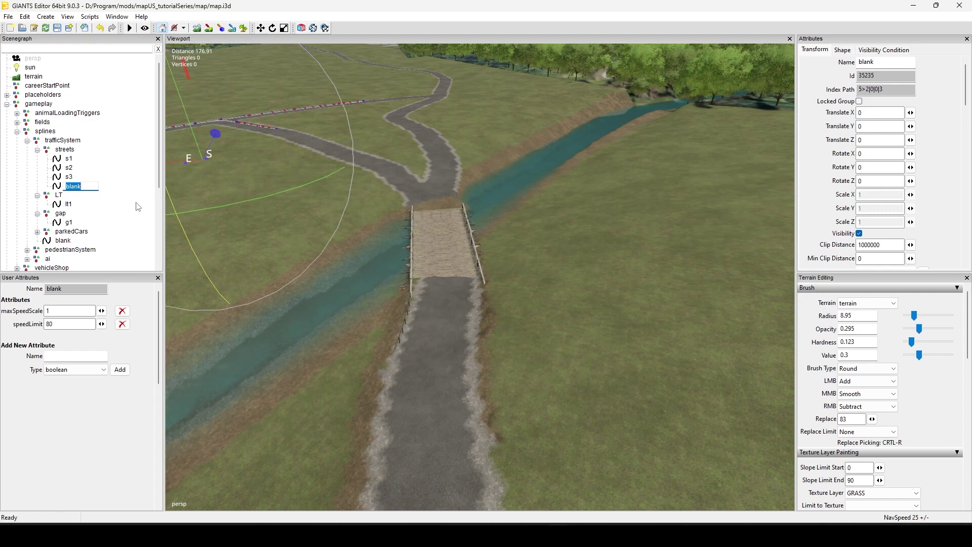
type("s4")
key("Return")
Place the start and end points of spline s4 in one lane of the road before the bridge, running towards it
key("ctrl+b")
left_click(454, 449)
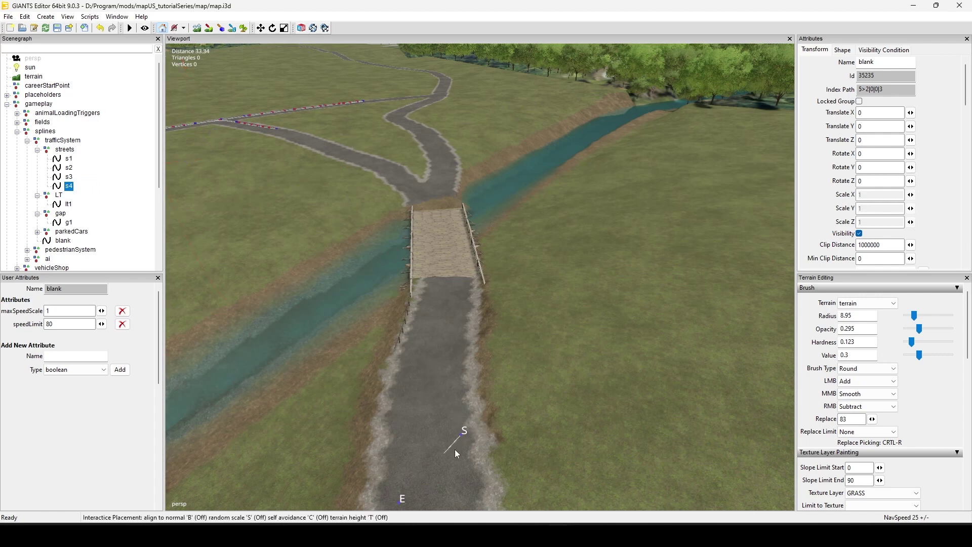
left_click(402, 498)
left_click(405, 463)
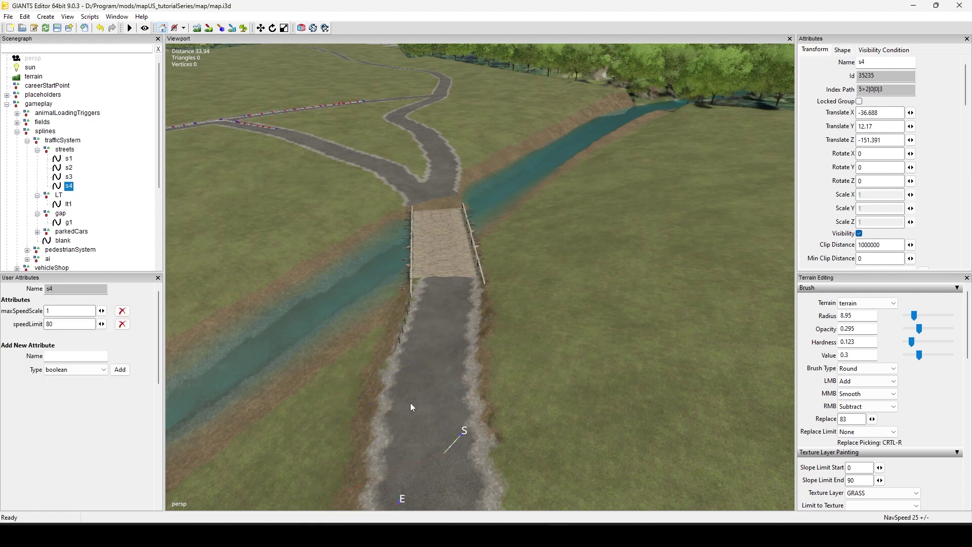
left_click(451, 388)
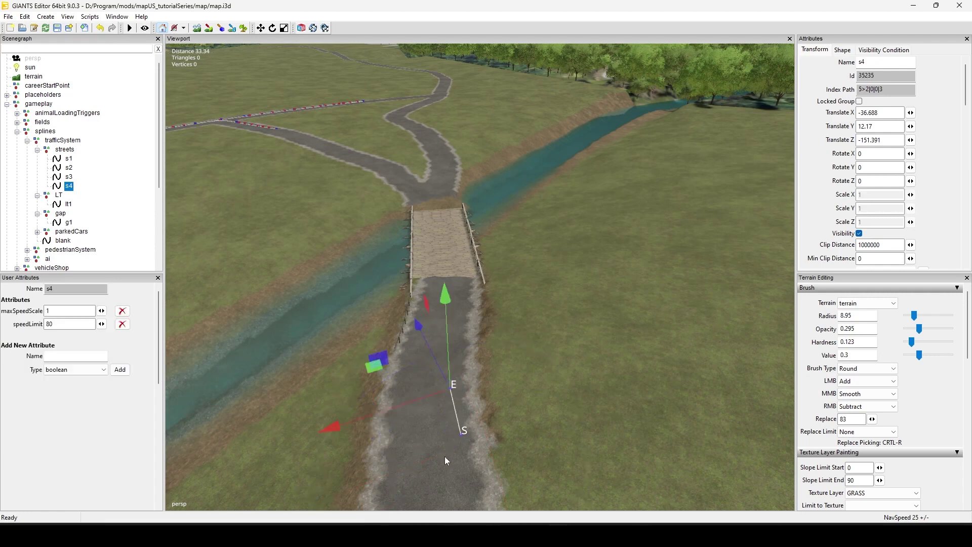
left_click(458, 444)
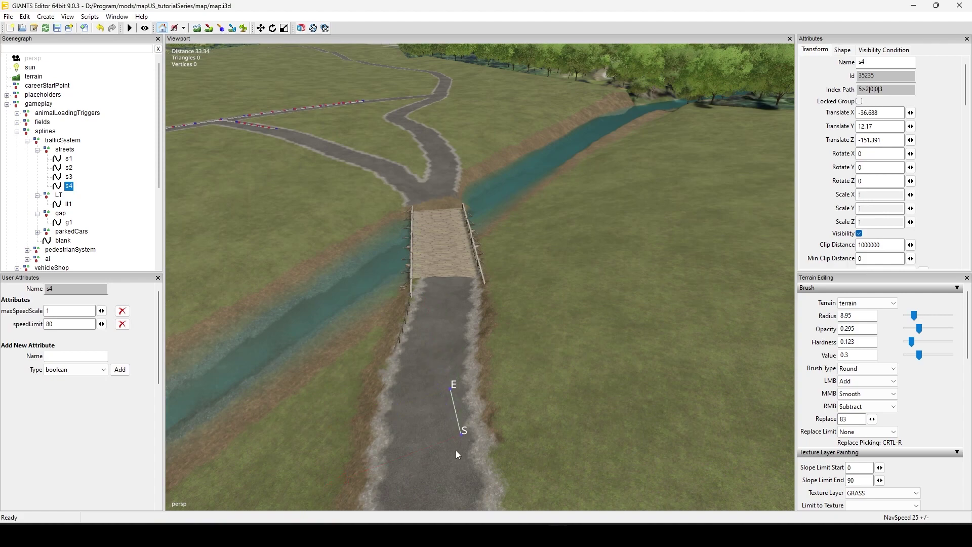
left_click(452, 437)
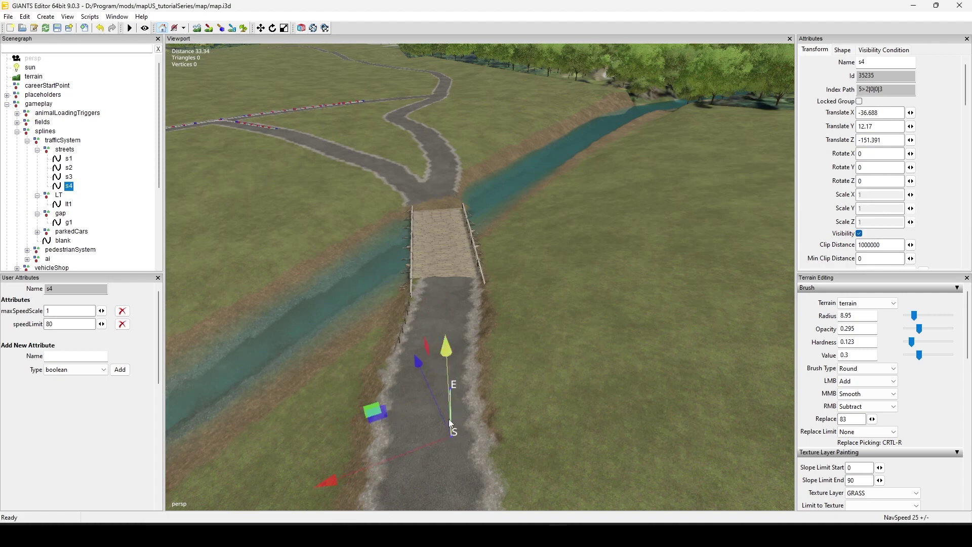
left_click(456, 395)
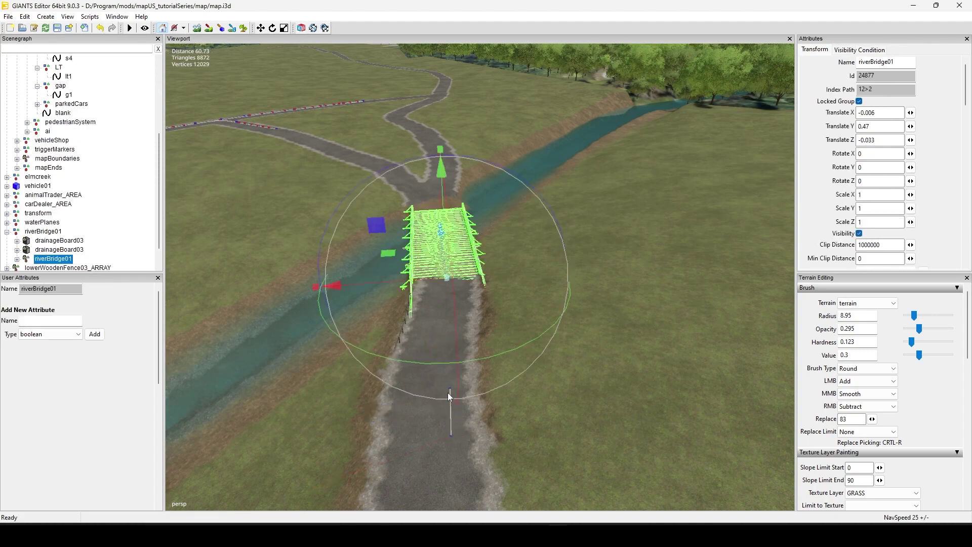
left_click(452, 415)
Extend spline s4 with successive control points along the road lane up to the near edge of the wooden bridge
scroll(443, 405, "up", 3)
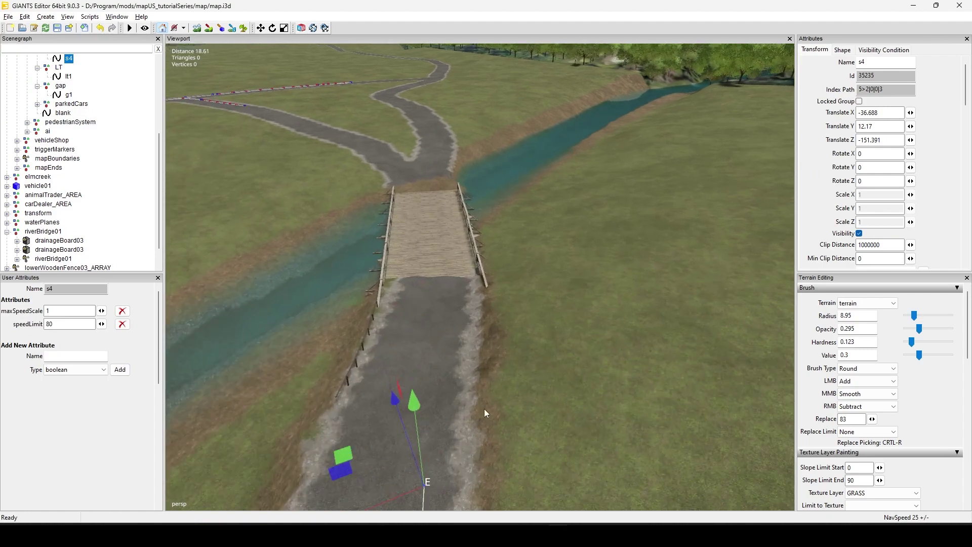
left_click_drag(484, 408, 525, 406, "alt")
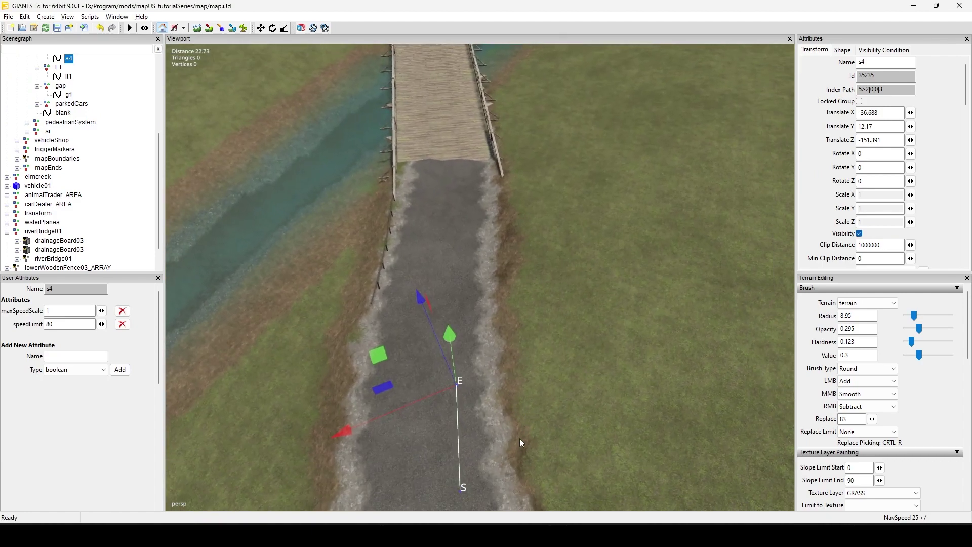
key("ctrl+b")
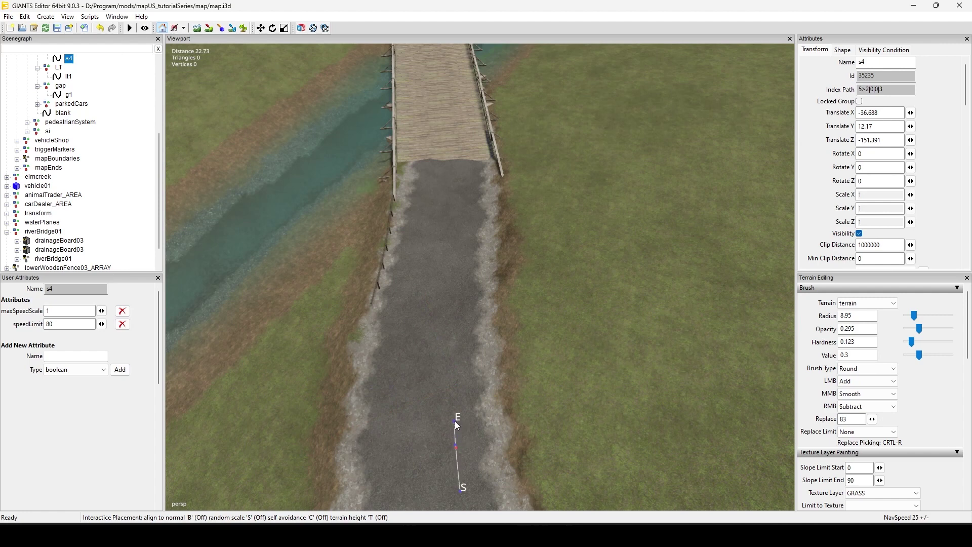
left_click(454, 418)
left_click(453, 389)
left_click(455, 358)
left_click(455, 330)
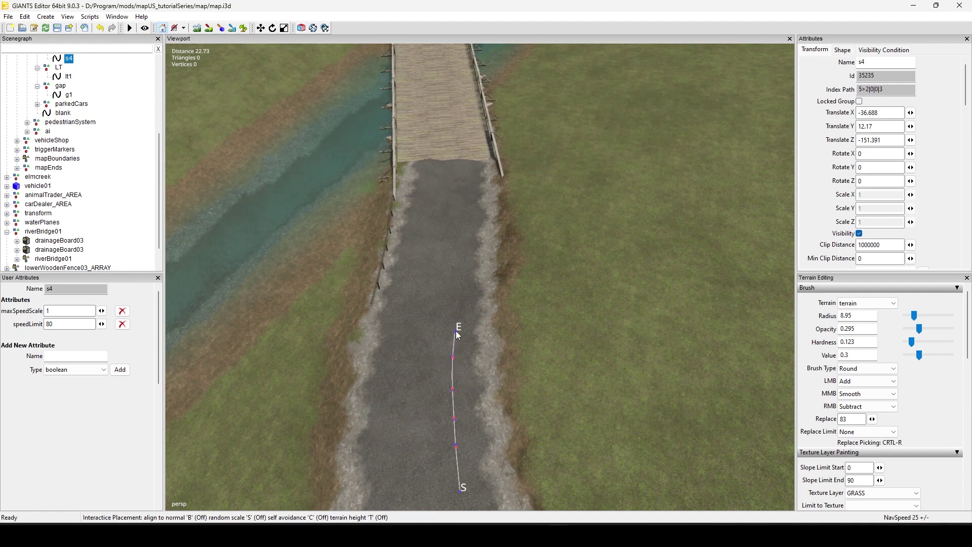
left_click(455, 303)
left_click(455, 280)
left_click(461, 225)
left_click(462, 202)
right_click(468, 150)
Examine spline s4 from the bridge back along the road towards its start point
middle_click_drag(614, 181, 524, 323, "alt")
left_click_drag(523, 323, 395, 308, "alt")
middle_click_drag(395, 308, 263, 305, "alt")
left_click_drag(263, 304, 309, 308, "alt")
right_click_drag(309, 307, 371, 348, "alt")
mouse_move(371, 348)
left_mouse_down("alt")
mouse_move(384, 354)
mouse_move(377, 335)
left_mouse_up("alt")
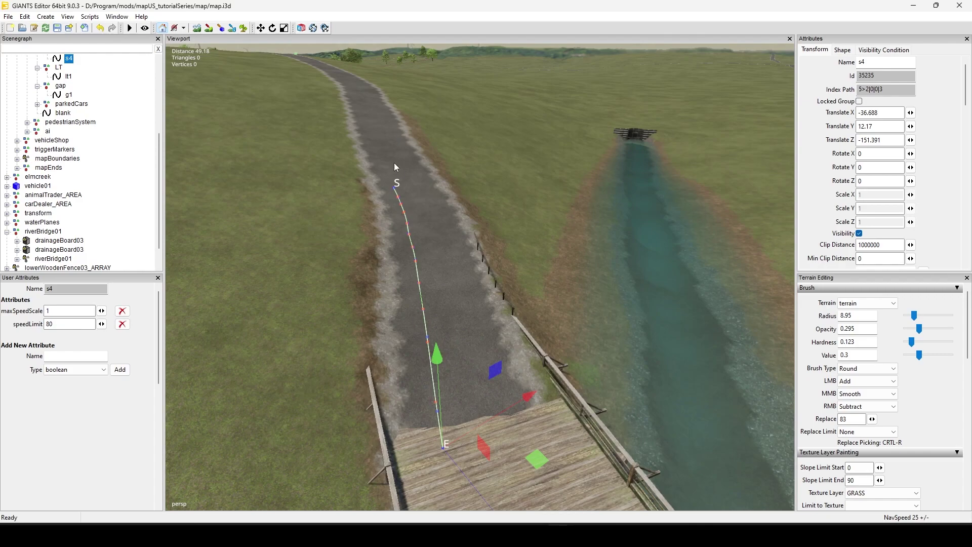
middle_click_drag(392, 147, 403, 178, "alt")
left_click_drag(405, 215, 600, 354, "alt")
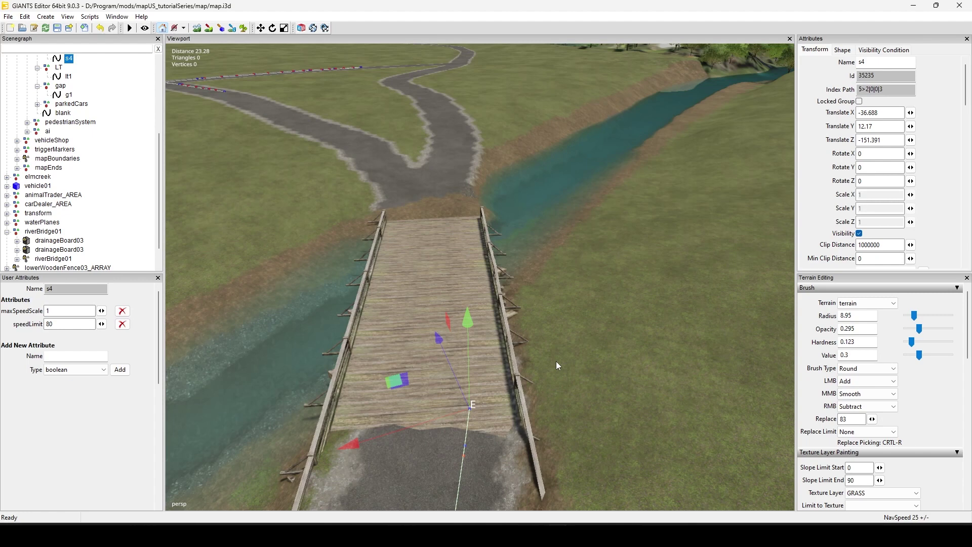
Extend spline s4 across the wooden bridge and past the fork onto the riverside branch of the road
key("Insert")
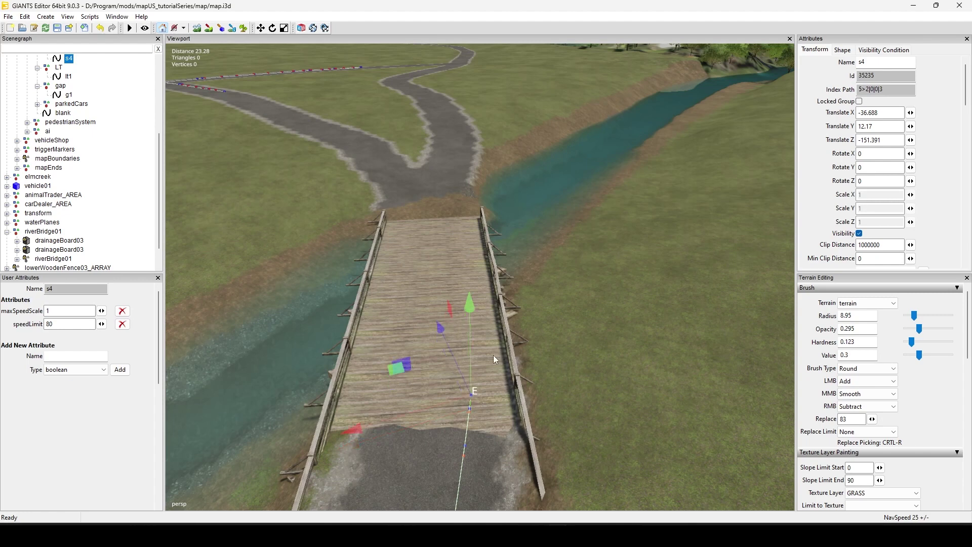
key("ctrl+b")
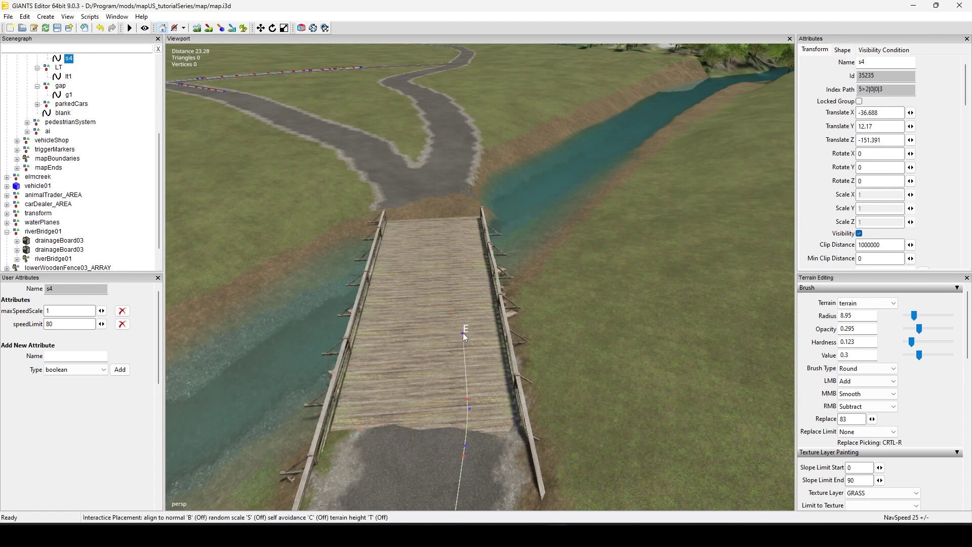
left_click(462, 333)
left_click(452, 205)
left_click(451, 186)
left_click(459, 158)
left_click(461, 149)
key("Escape")
Add more control points to spline s4 so it follows its lane further up the riverside road branch
middle_click_drag(528, 196, 525, 376, "alt")
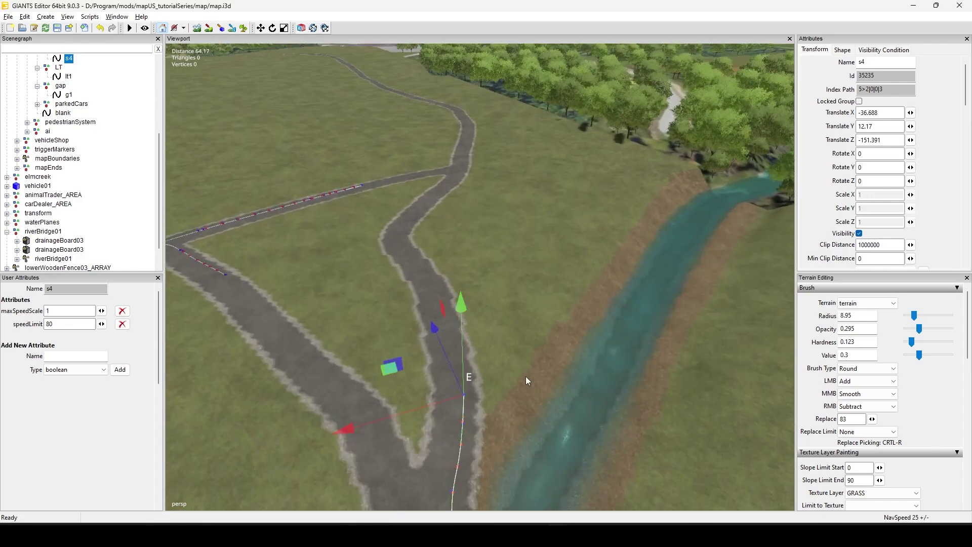
scroll(602, 266, "up", 5)
left_click_drag(601, 266, 558, 293, "alt")
middle_click_drag(558, 293, 558, 244, "alt")
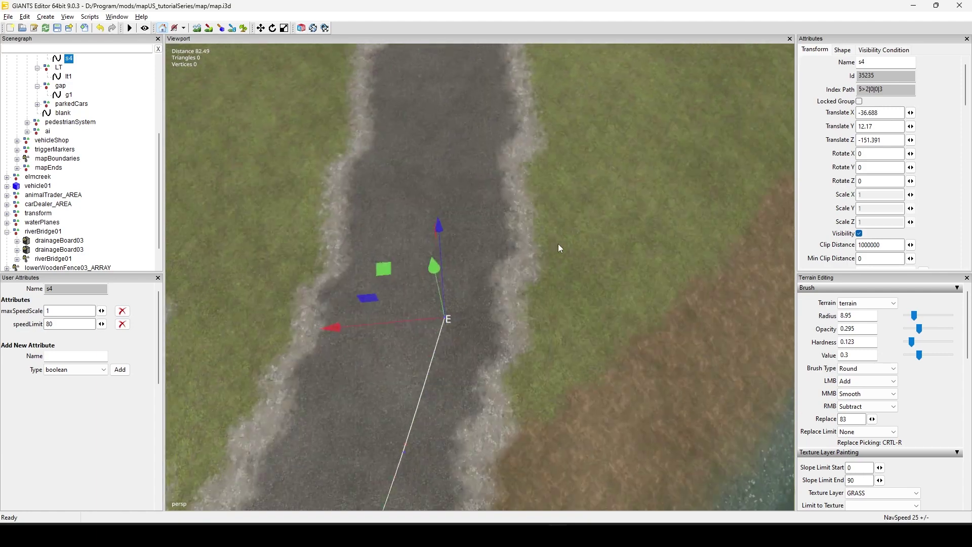
left_click_drag(558, 244, 540, 277, "alt")
middle_click_drag(540, 278, 544, 254, "alt")
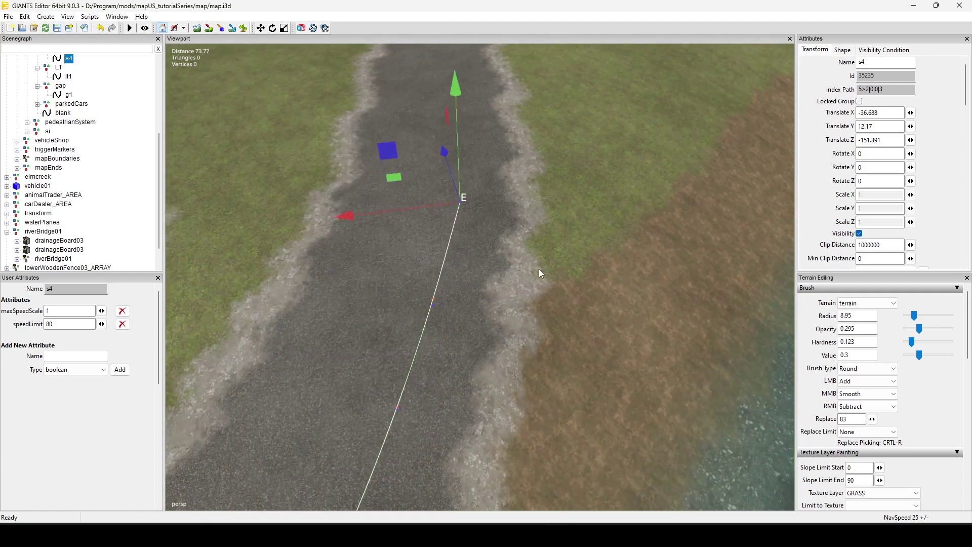
key("Insert")
key("Delete")
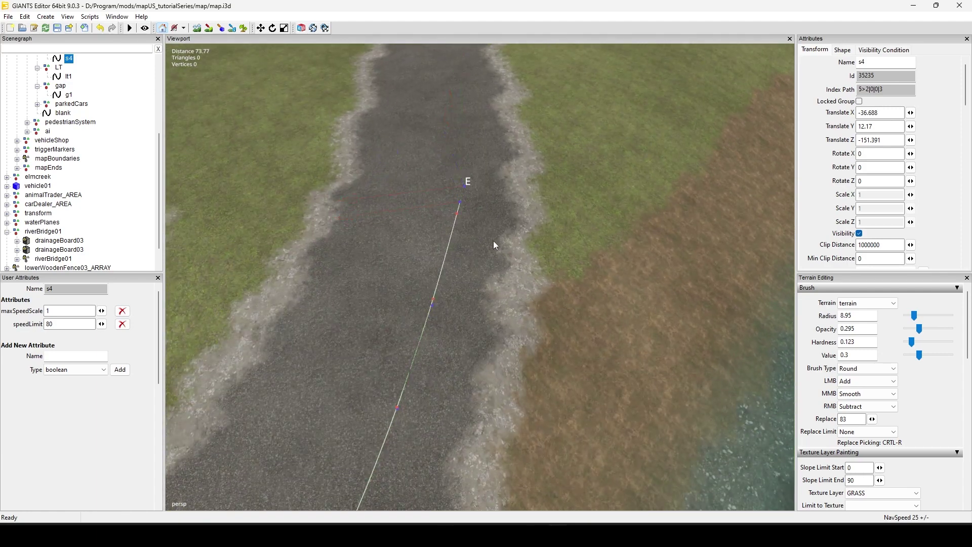
mouse_move(449, 153)
left_mouse_down()
mouse_move(465, 130)
mouse_move(461, 159)
left_mouse_up()
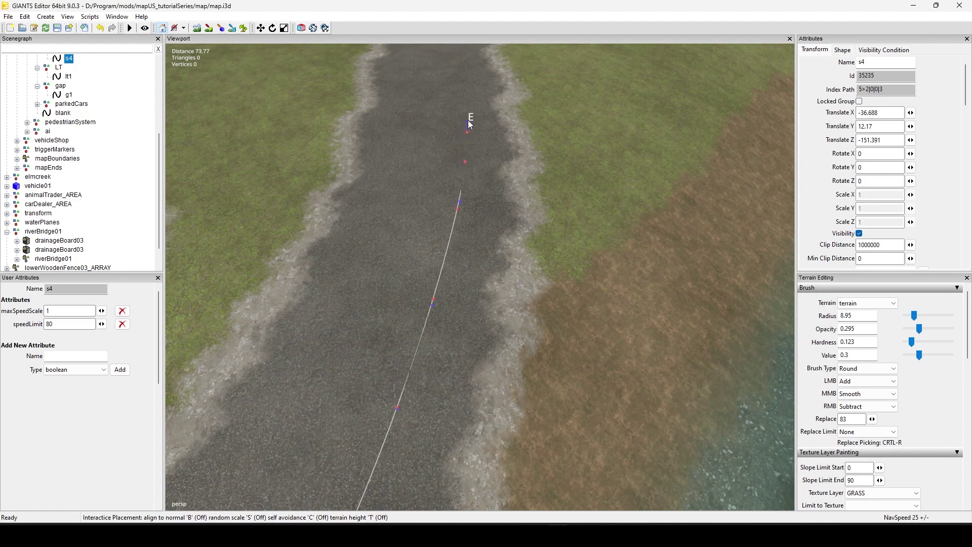
left_click(466, 53)
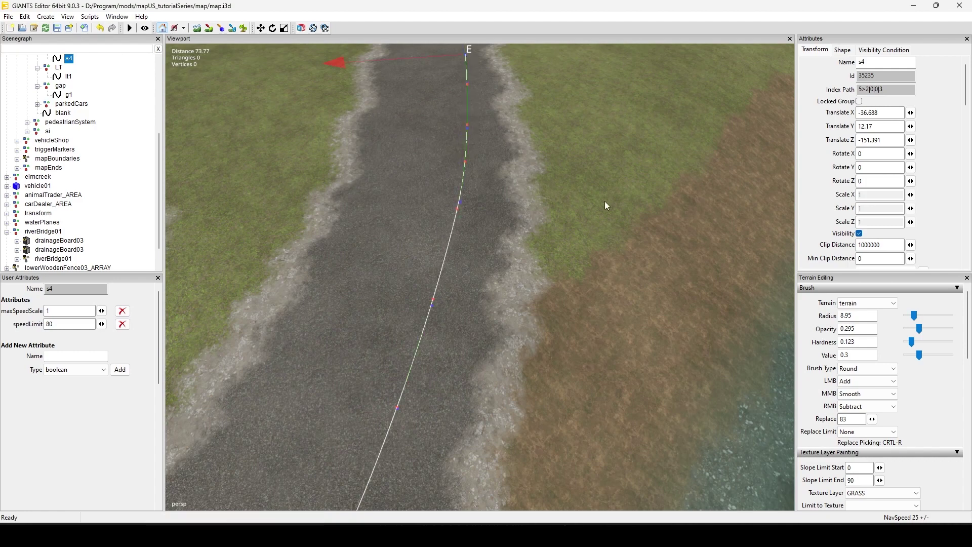
Set the texture layer to DIRT and paint a large oval patch on the grass across the river from the road
mouse_move(604, 202)
right_mouse_down()
mouse_move(359, 366)
mouse_move(490, 201)
right_mouse_up()
left_click_drag(488, 197, 475, 447, "alt")
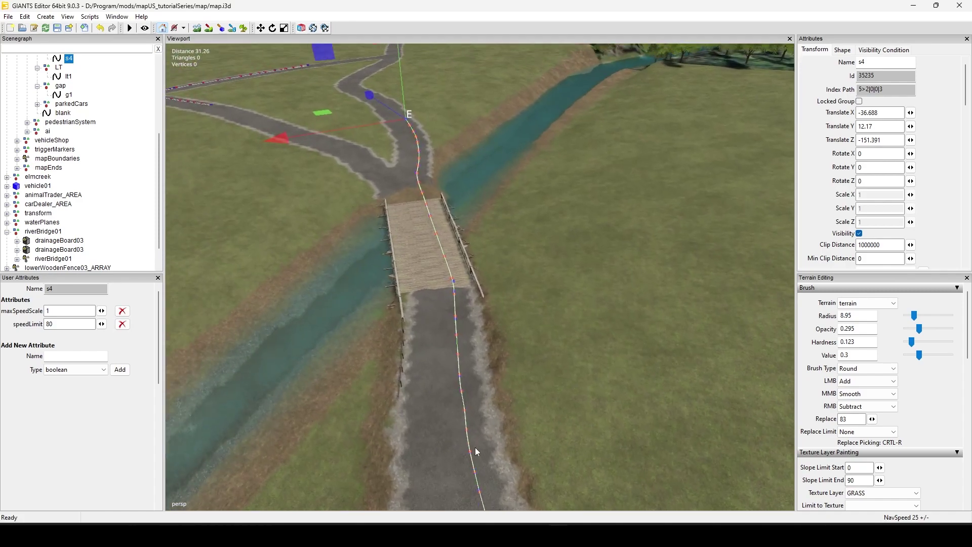
left_click_drag(347, 363, 532, 371, "alt")
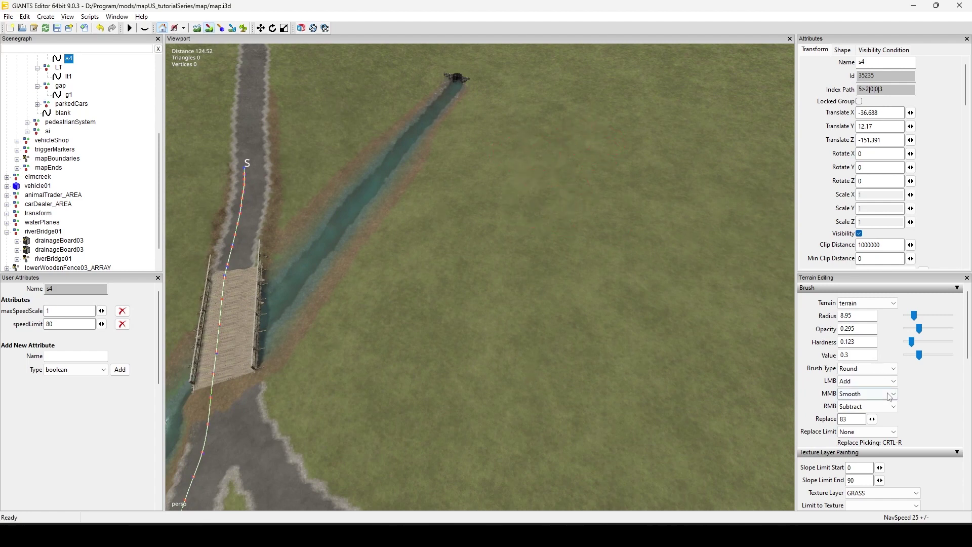
left_click(894, 492)
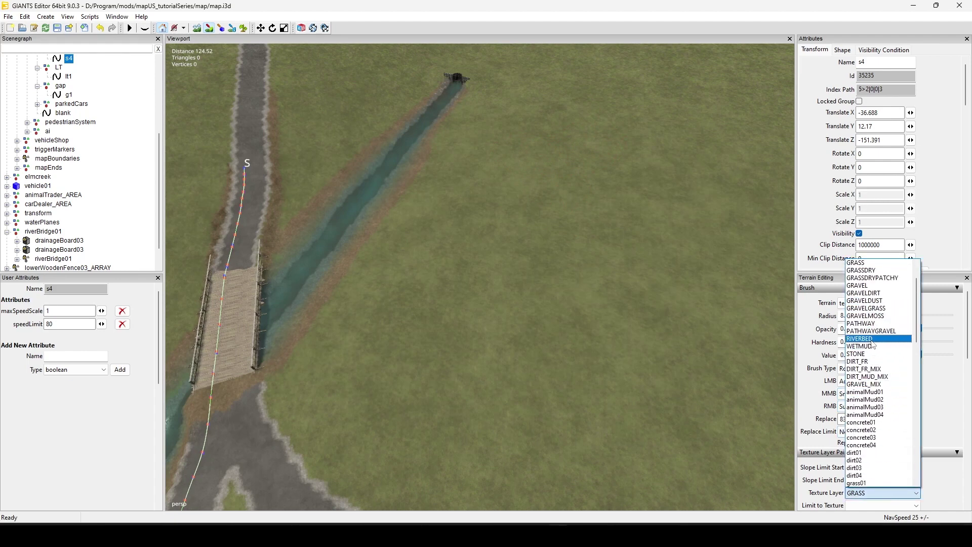
scroll(877, 338, "up", 2)
left_click(881, 286)
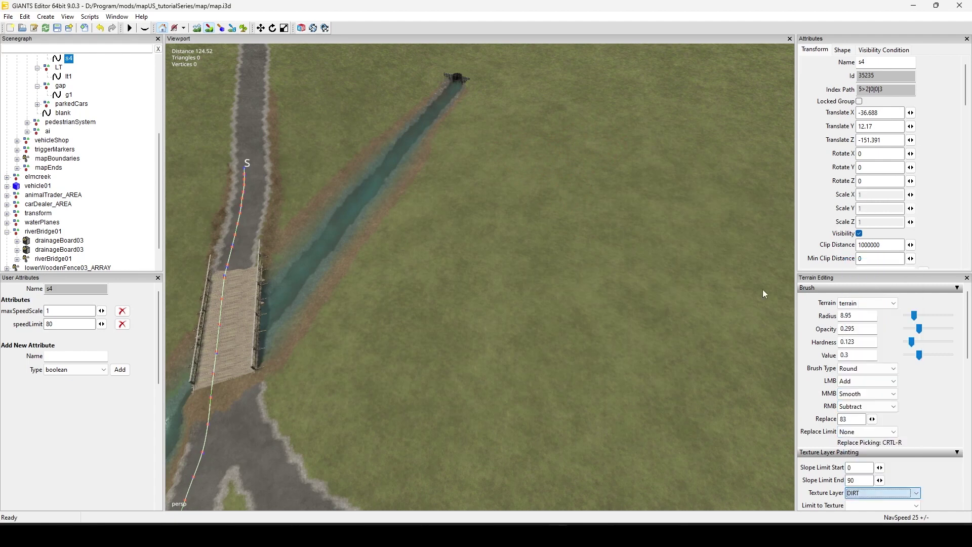
mouse_move(557, 330)
left_mouse_down()
mouse_move(494, 263)
mouse_move(570, 142)
mouse_move(683, 330)
mouse_move(593, 200)
mouse_move(578, 273)
mouse_move(640, 281)
mouse_move(540, 390)
mouse_move(557, 341)
mouse_move(548, 342)
left_mouse_up()
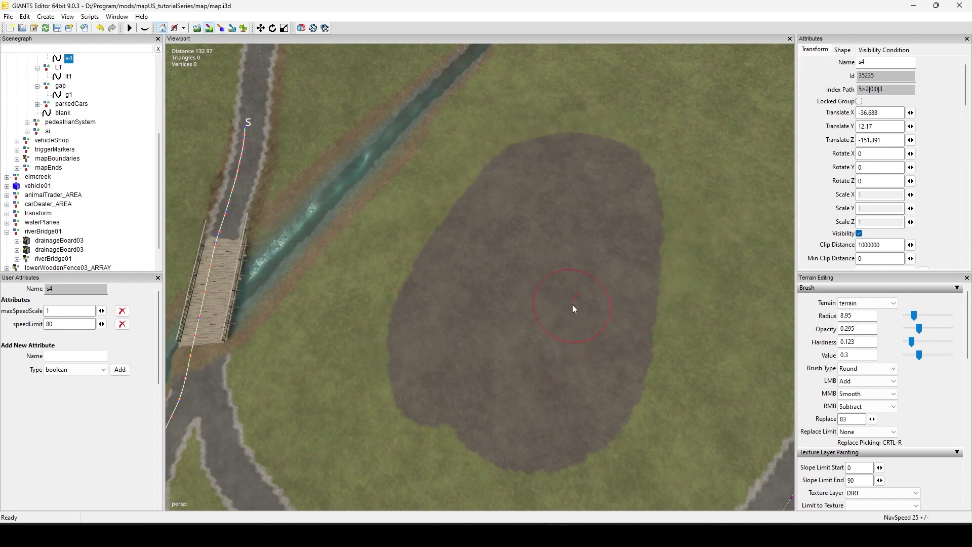
Make the underBridgeA spline in the ai group visible and place it on the grass beside the river
mouse_move(573, 305)
left_mouse_down("alt")
mouse_move(597, 232)
mouse_move(566, 391)
mouse_move(553, 339)
mouse_move(590, 254)
mouse_move(541, 269)
mouse_move(516, 369)
mouse_move(585, 373)
mouse_move(549, 386)
mouse_move(532, 328)
mouse_move(547, 355)
left_mouse_up("alt")
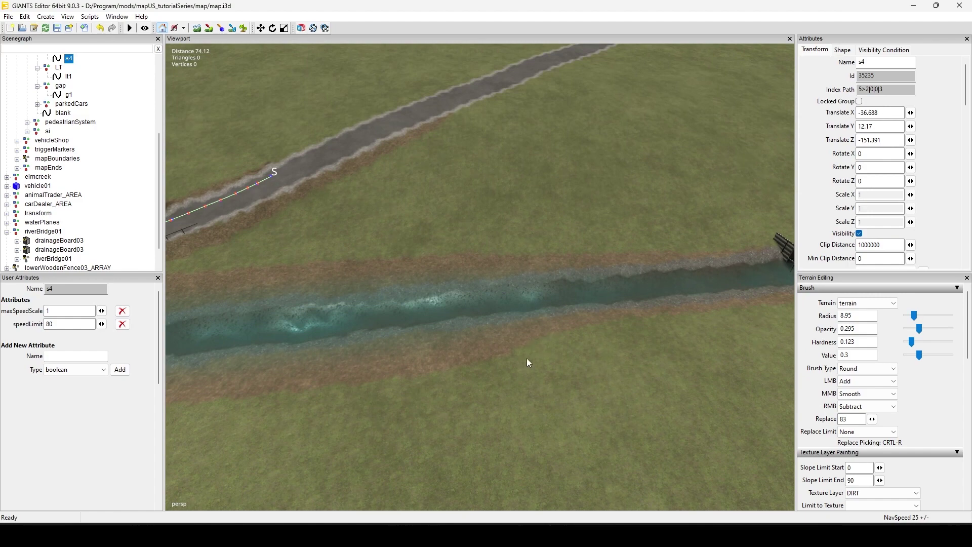
scroll(489, 391, "up", 5)
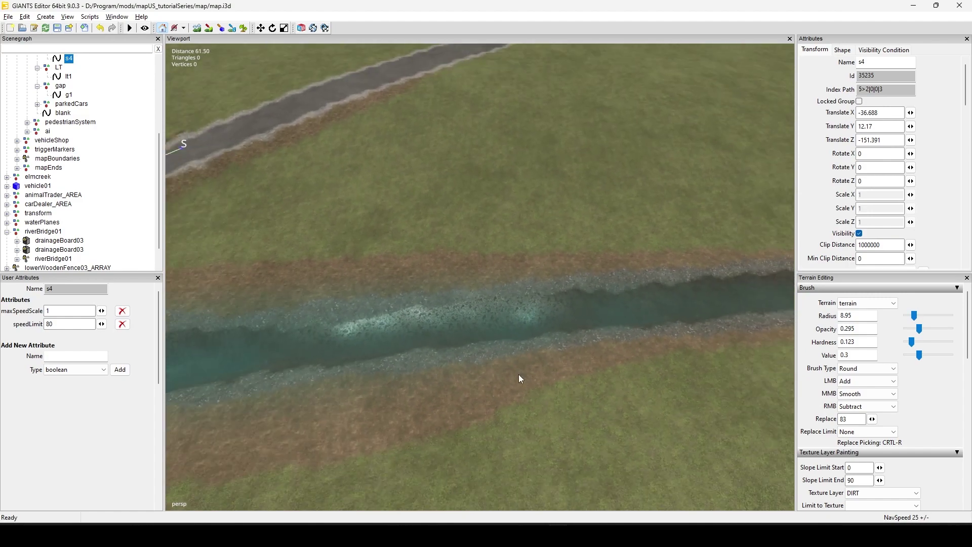
left_click_drag(519, 375, 506, 365, "alt")
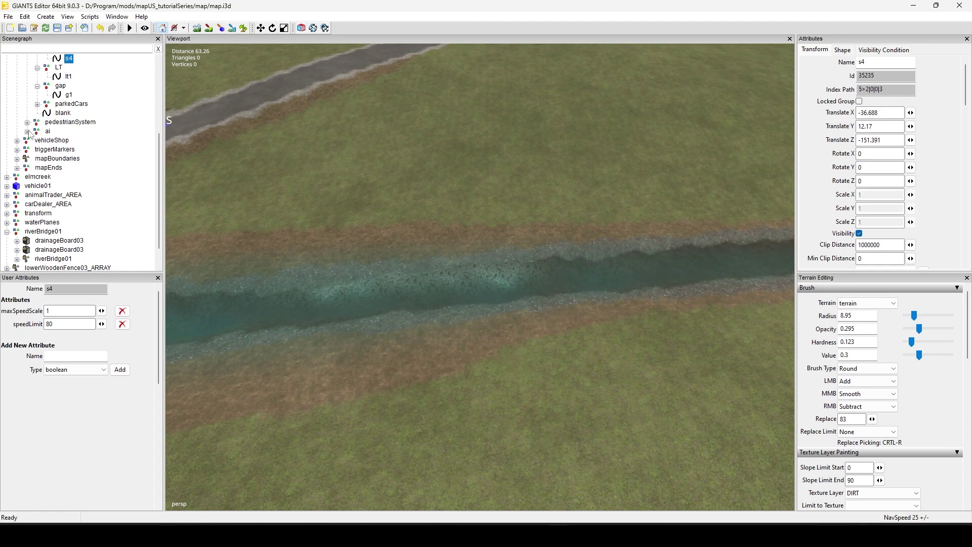
key("Escape")
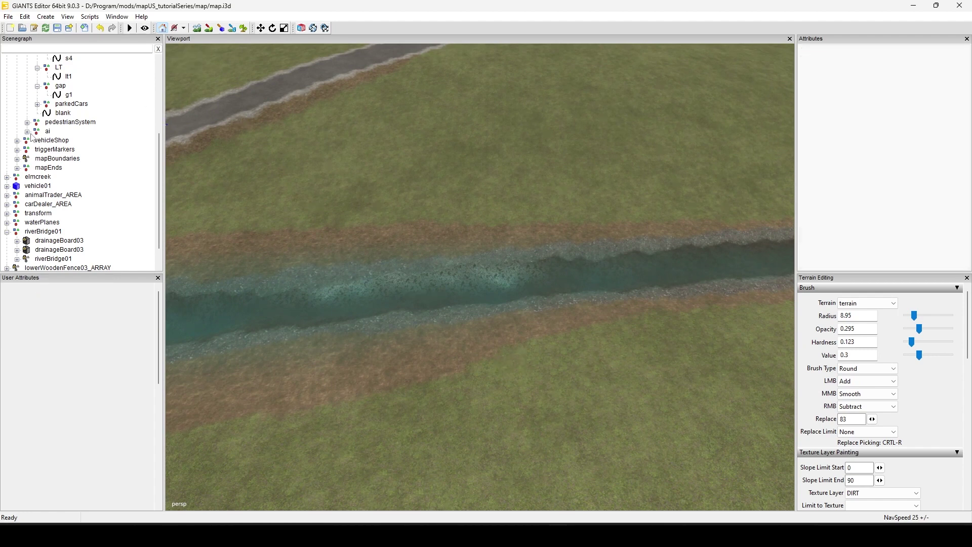
left_click(28, 132)
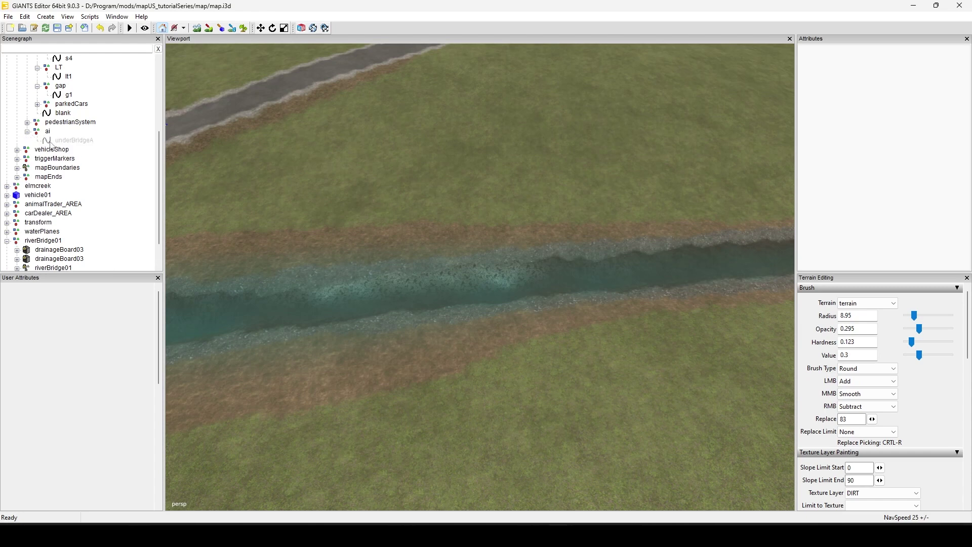
left_click(71, 140)
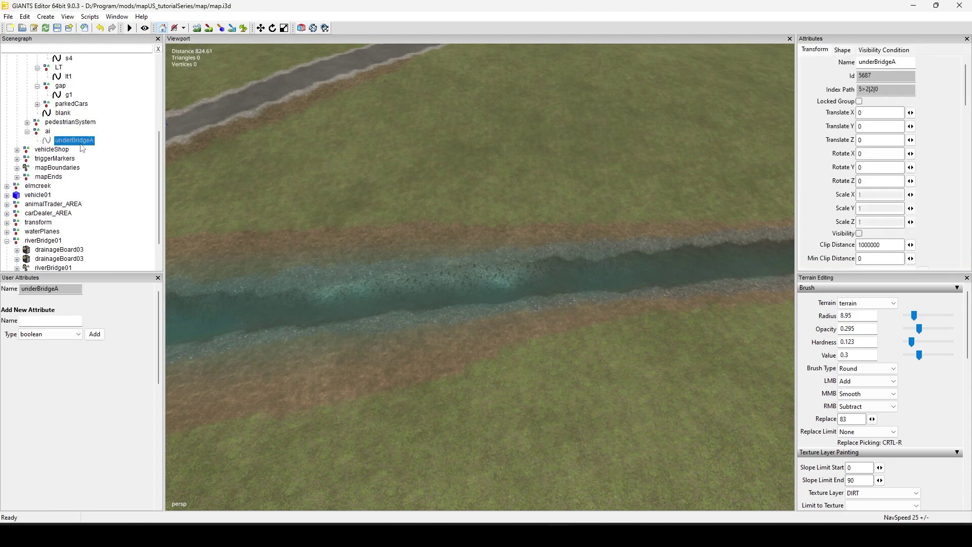
key("h")
key("ctrl+b")
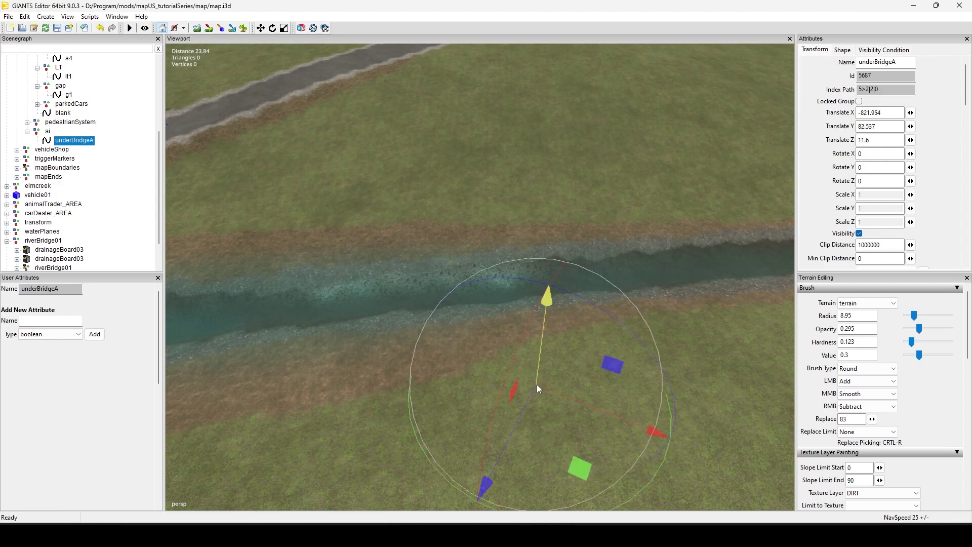
Delete the underBridgeA spline from the ai group
right_click_drag(645, 363, 456, 472, "alt")
left_click_drag(455, 472, 598, 354, "alt")
key("f")
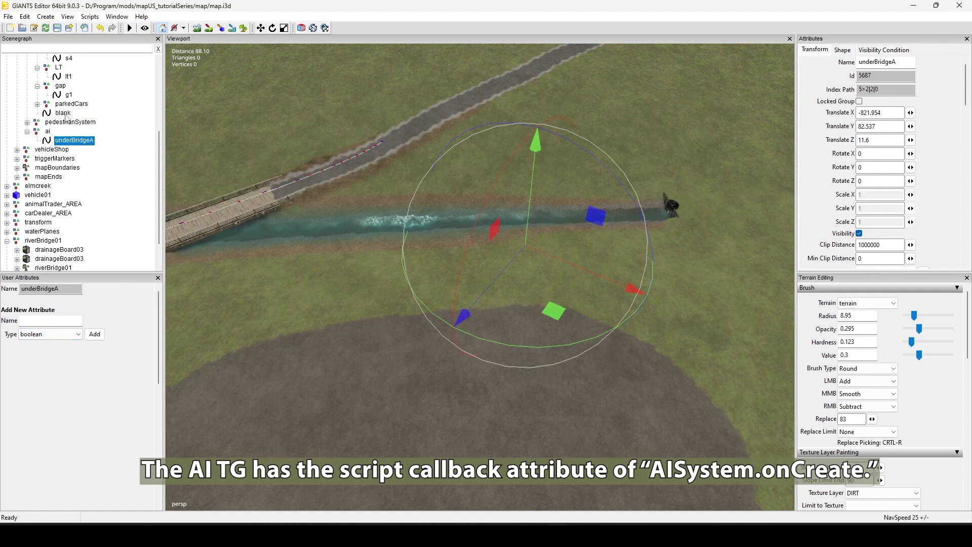
key("Delete")
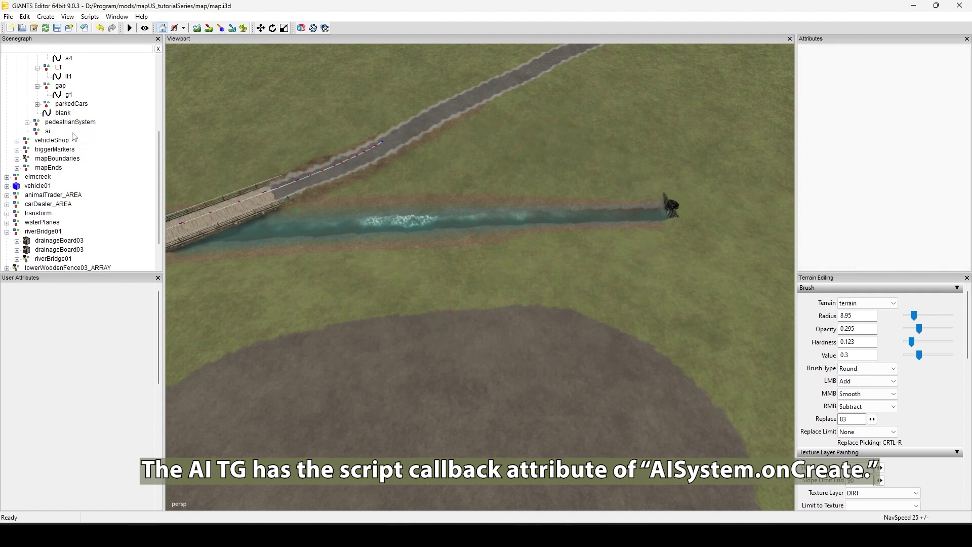
Copy the blank traffic spline into the ai group and place the copy on the grass beside the river
left_click(62, 113)
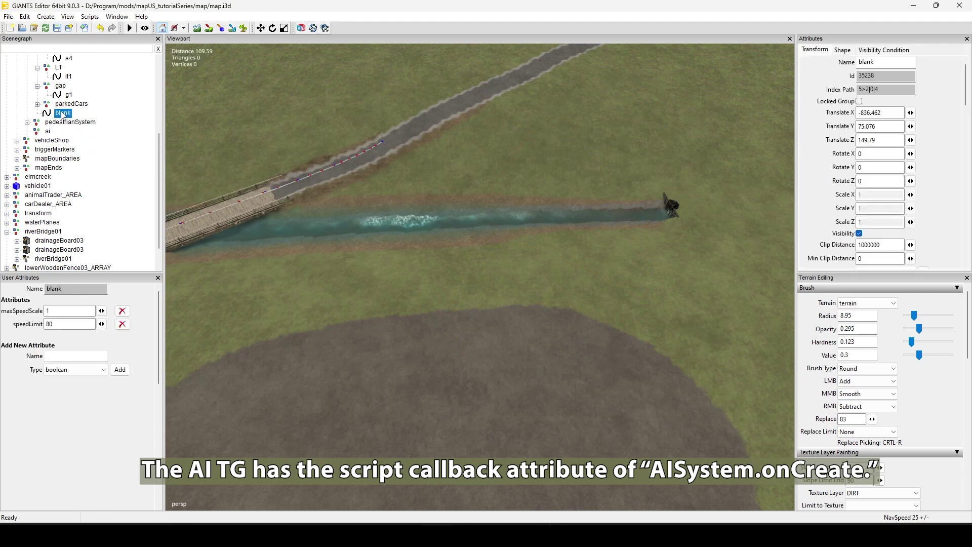
right_click(63, 116)
left_click(50, 136)
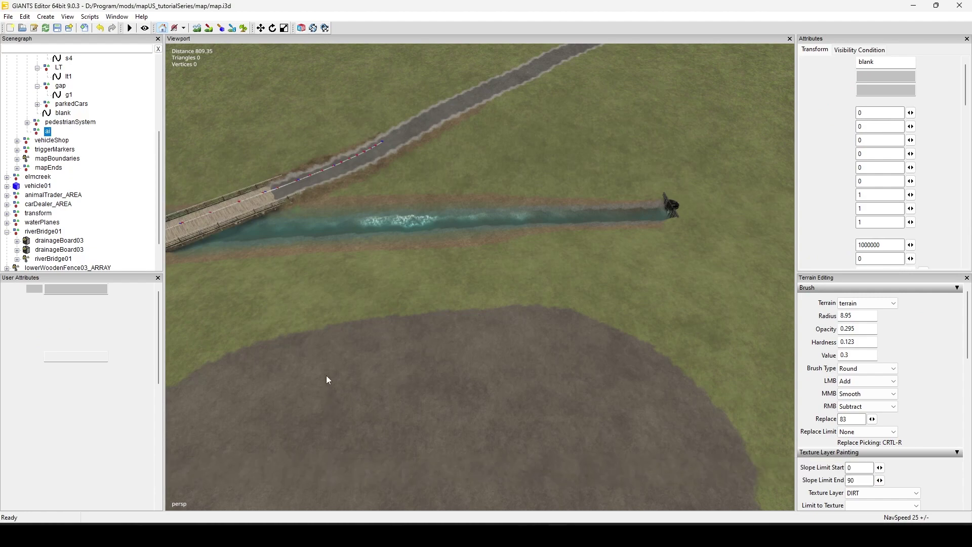
middle_click_drag(425, 357, 396, 375, "alt")
right_click_drag(396, 375, 455, 355, "alt")
middle_click_drag(456, 355, 402, 372, "alt")
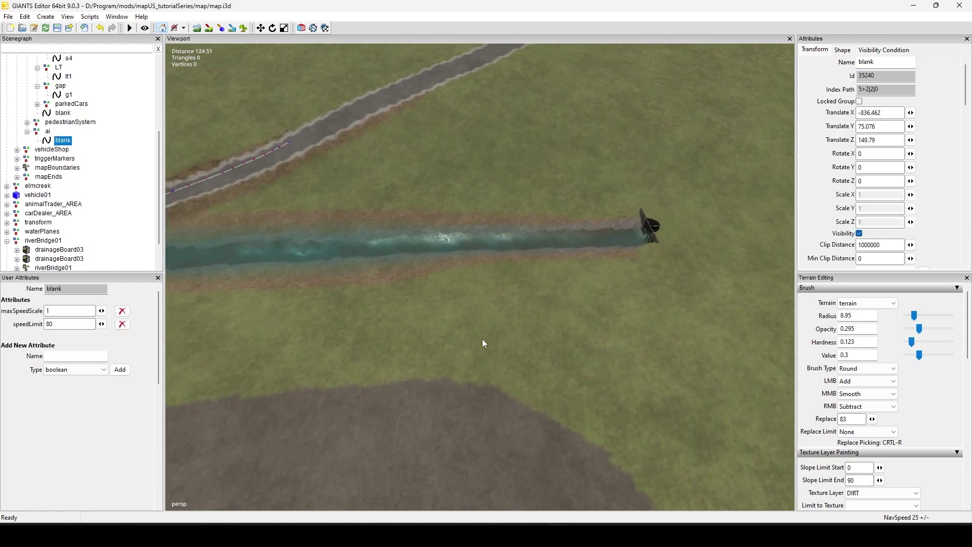
key("ctrl+b")
left_click(470, 302)
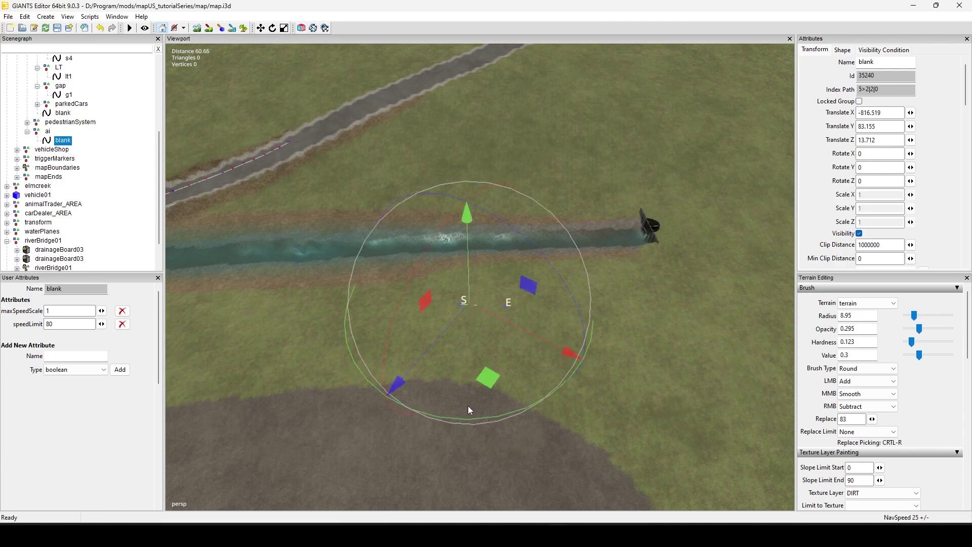
Add control points to the ai group's blank spline so it runs from the near grass straight across the river to the far bank
right_click_drag(468, 406, 516, 336, "alt")
middle_click_drag(516, 336, 507, 357, "alt")
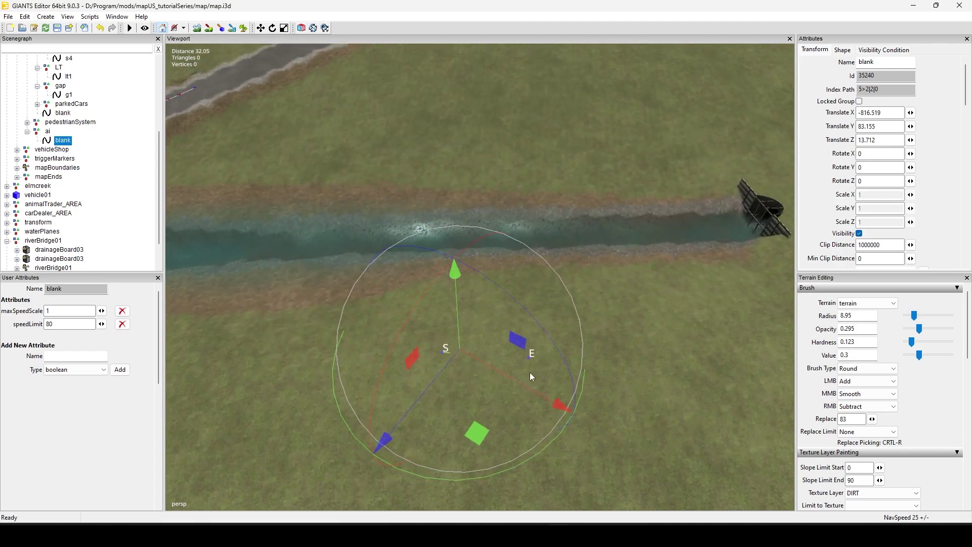
left_click(528, 360)
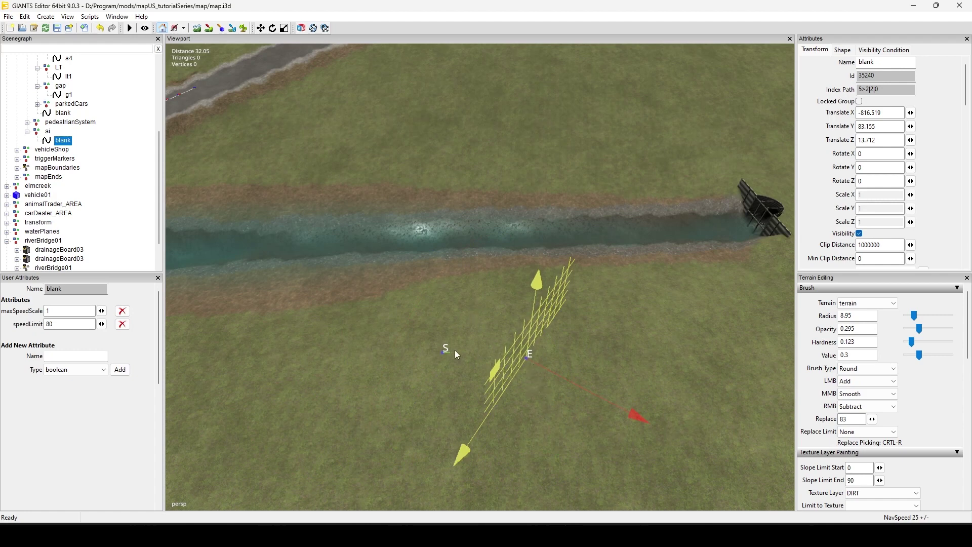
left_click(443, 358)
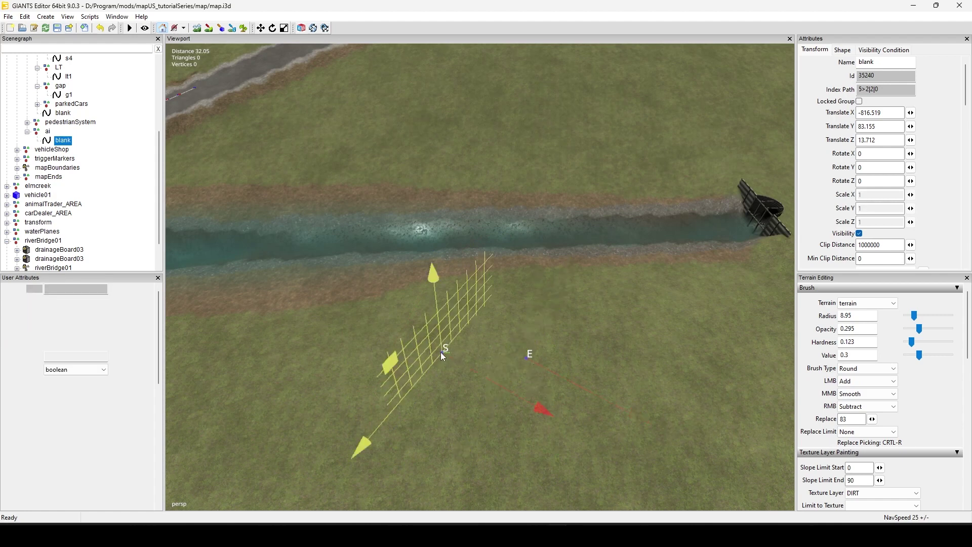
left_click(530, 359)
left_click(473, 310)
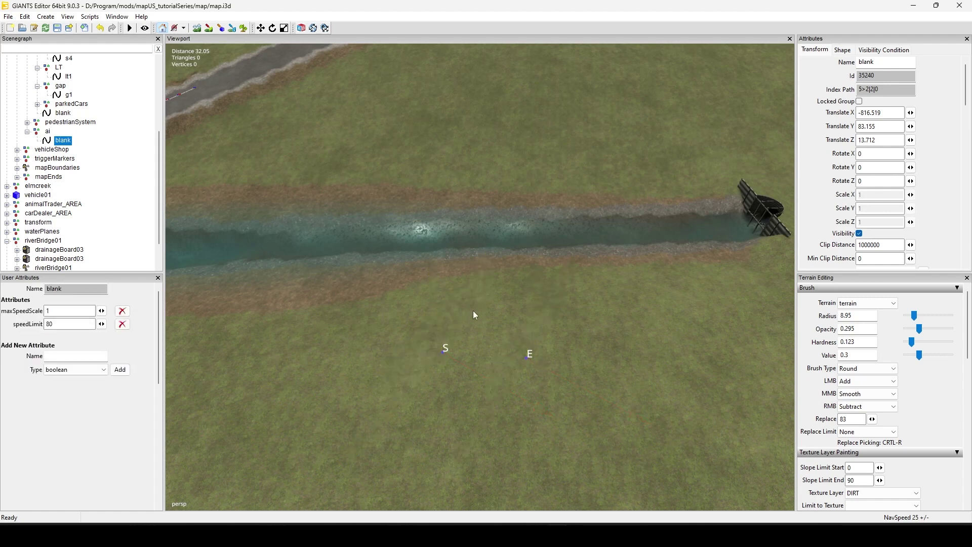
key("ctrl+b")
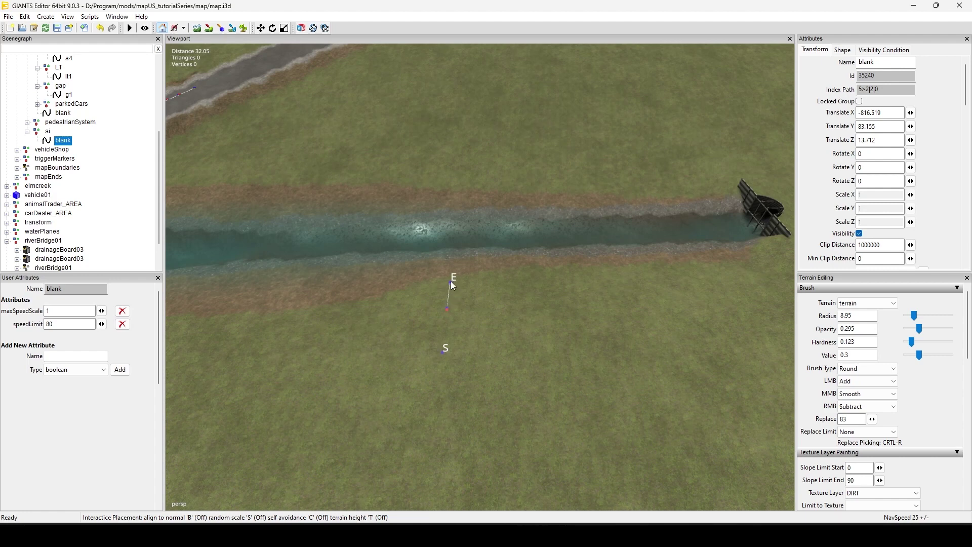
left_click(451, 262)
left_click(452, 248)
left_click(453, 240)
left_click(452, 227)
left_click(454, 212)
left_click(454, 200)
left_click(453, 187)
left_click(453, 175)
left_click(454, 166)
left_click(455, 153)
left_click(456, 141)
key("Escape")
scroll(622, 335, "down", 5)
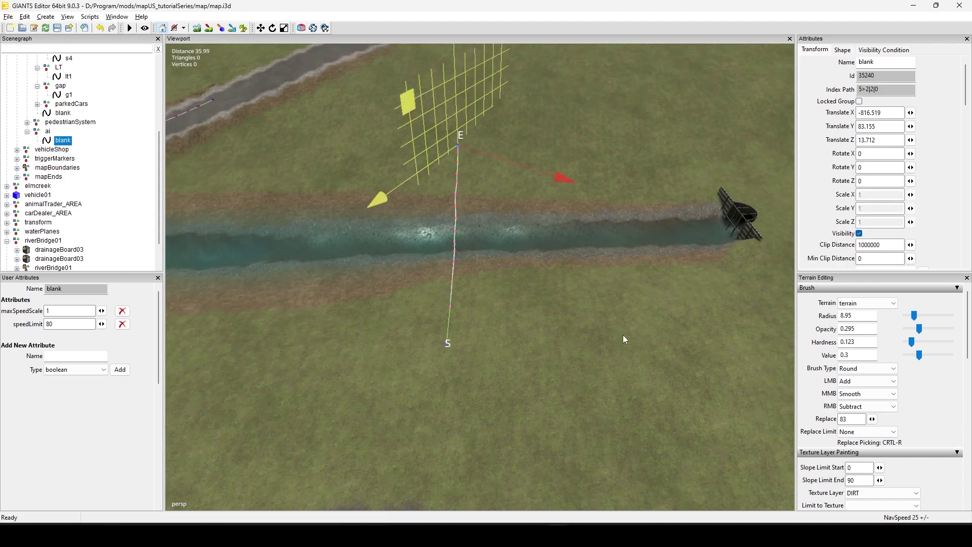
Reduce the brush radius to 2.45 and paint a narrow DIRT strip on the grass beside the start of the ai spline
left_click_drag(709, 327, 595, 338, "alt")
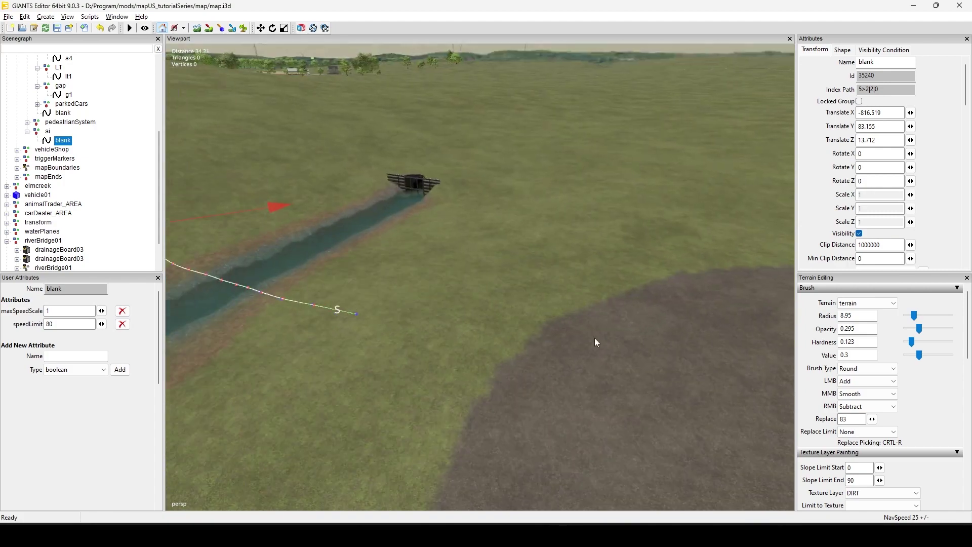
middle_click_drag(594, 338, 659, 382, "alt")
left_click_drag(659, 383, 590, 371, "alt")
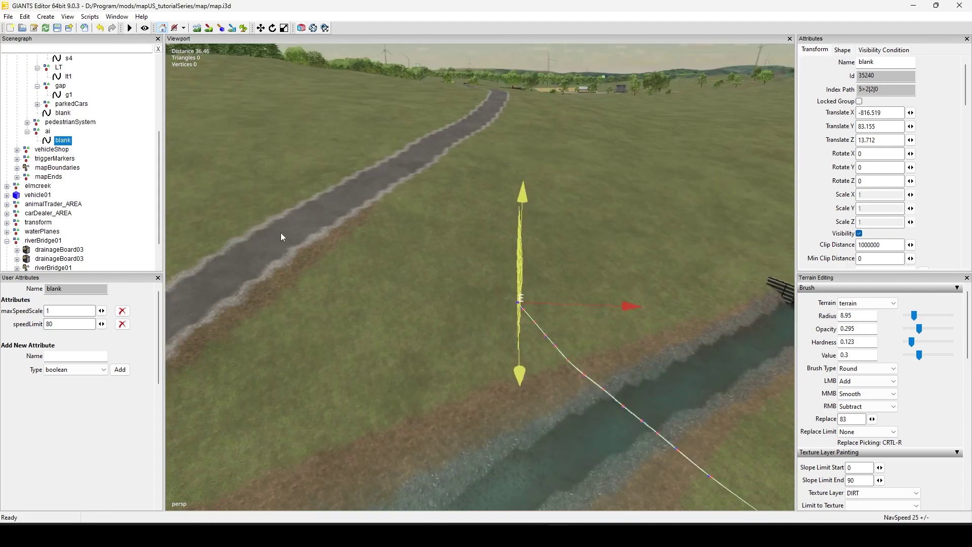
left_click_drag(456, 387, 472, 435, "alt")
right_click_drag(472, 435, 528, 379, "alt")
left_click_drag(528, 379, 454, 392, "alt")
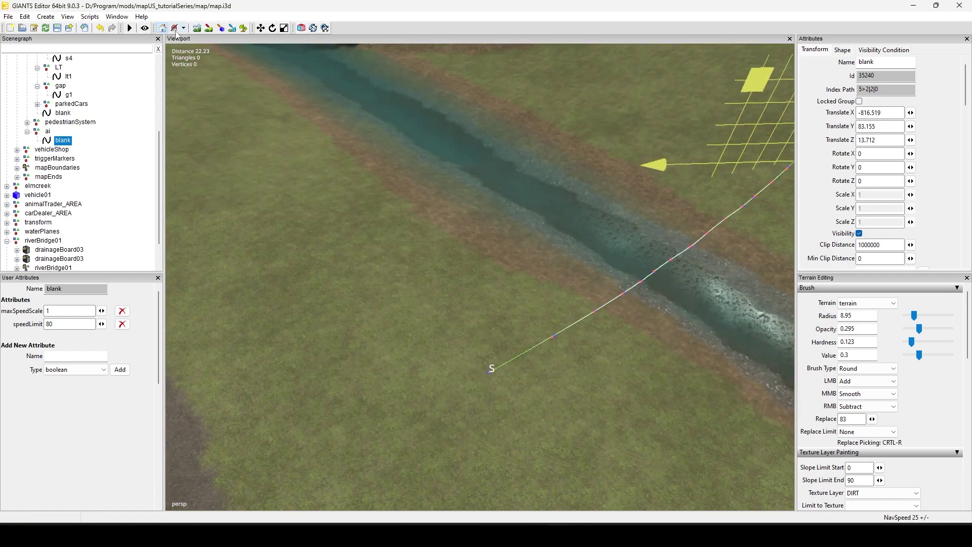
left_click(208, 29)
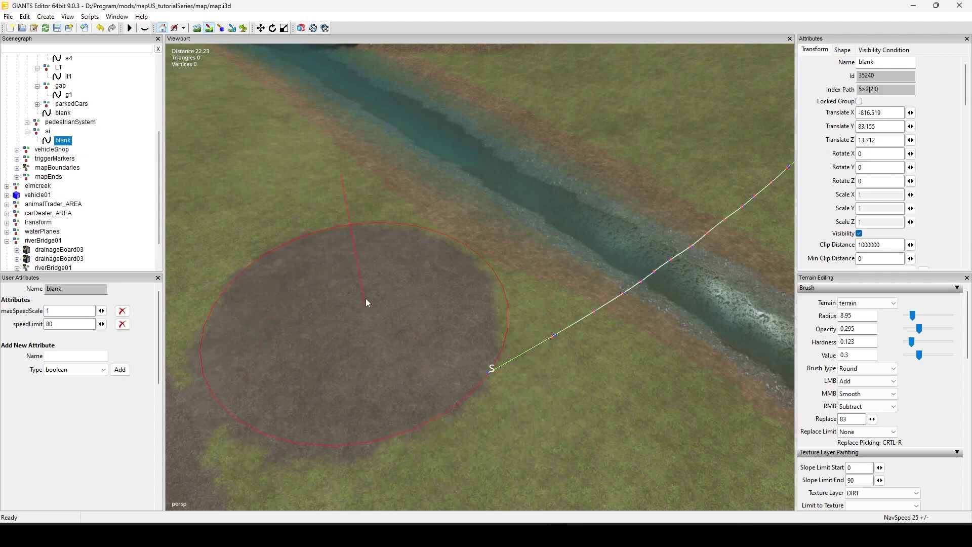
scroll(374, 304, "down", 8)
scroll(394, 315, "down", 5)
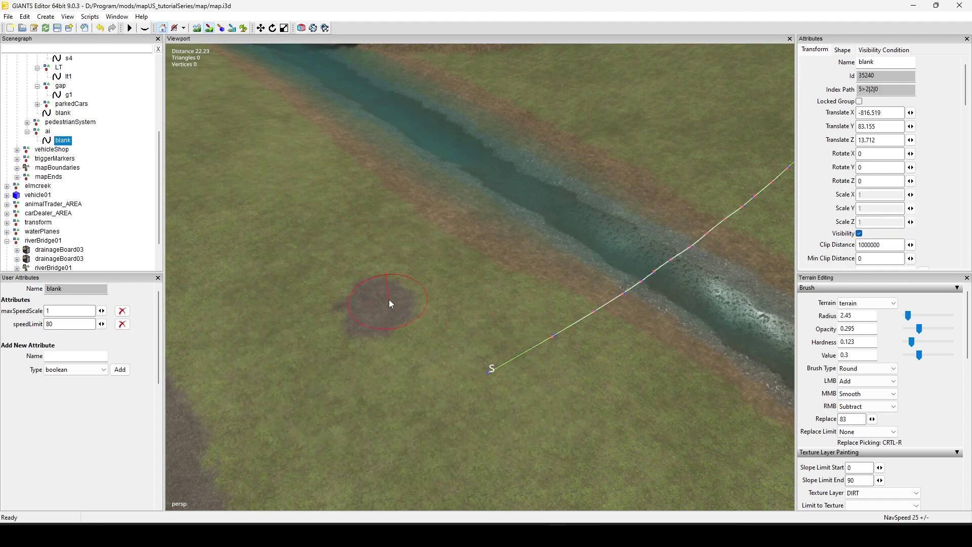
mouse_move(363, 300)
left_mouse_down()
mouse_move(503, 439)
mouse_move(573, 439)
left_mouse_up()
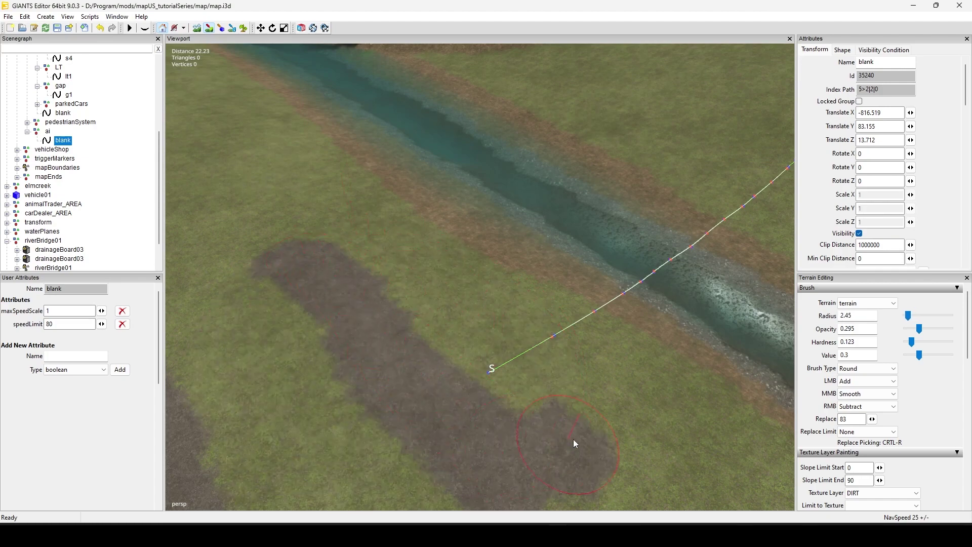
scroll(573, 439, "down", 5)
left_click_drag(484, 441, 599, 416, "alt")
mouse_move(599, 416)
left_mouse_down()
mouse_move(567, 408)
mouse_move(595, 409)
left_mouse_up()
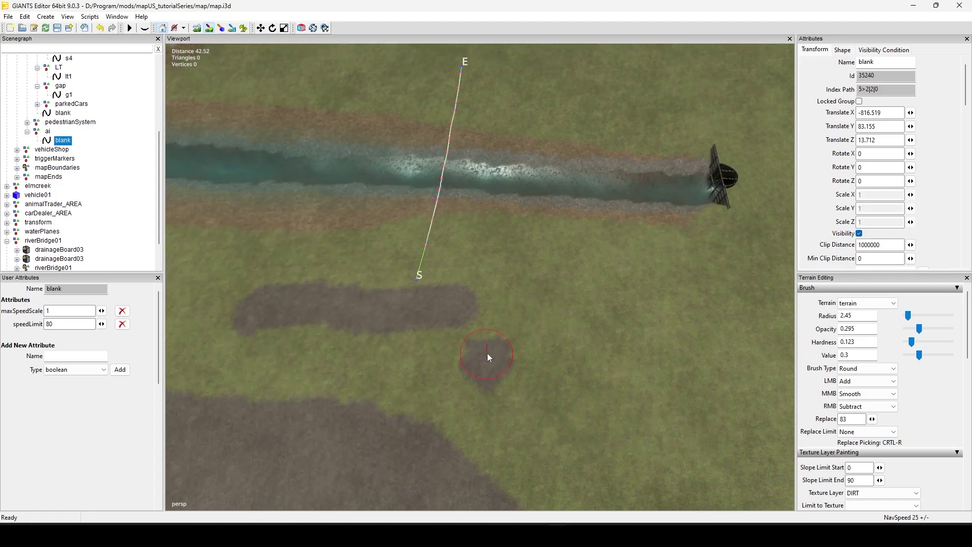
key("Escape")
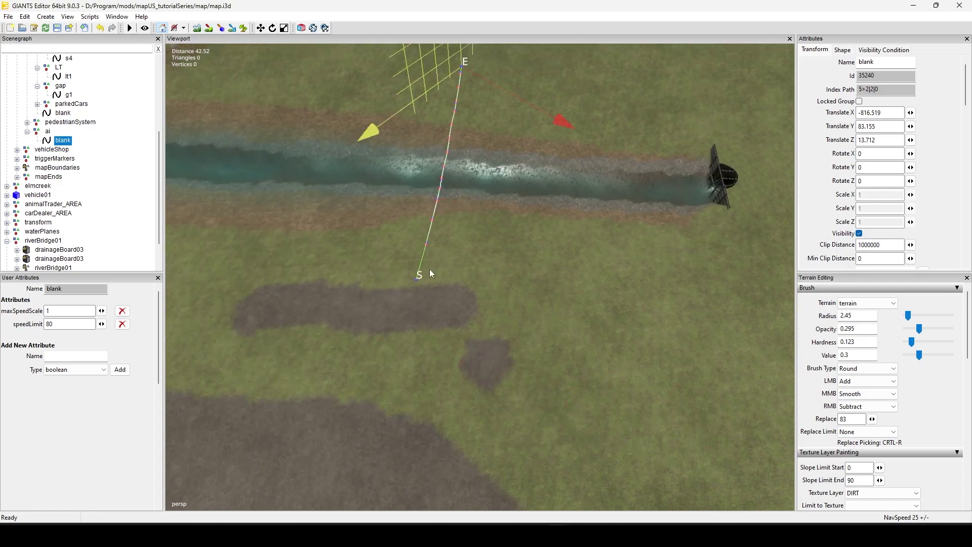
Examine the ai spline's crossing of the river and compare it with the route of spline s4 over the bridge and road fork
scroll(428, 366, "up", 3)
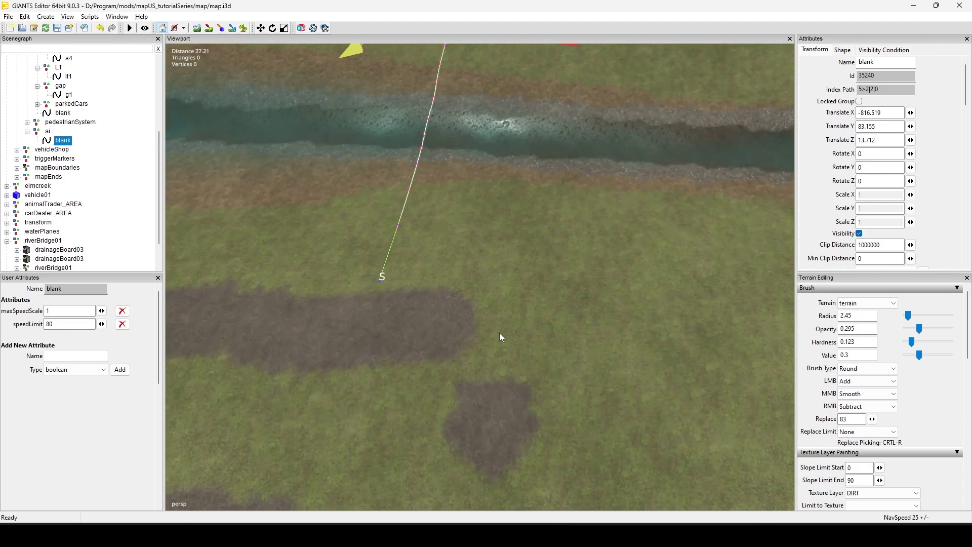
middle_click_drag(485, 248, 457, 345, "alt")
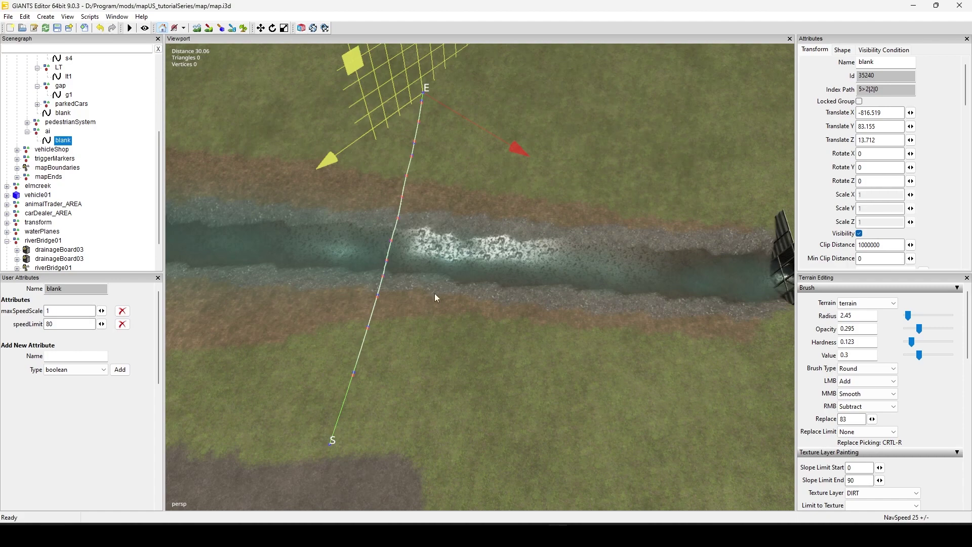
left_click_drag(434, 295, 457, 355, "alt")
middle_click_drag(442, 381, 467, 329, "alt")
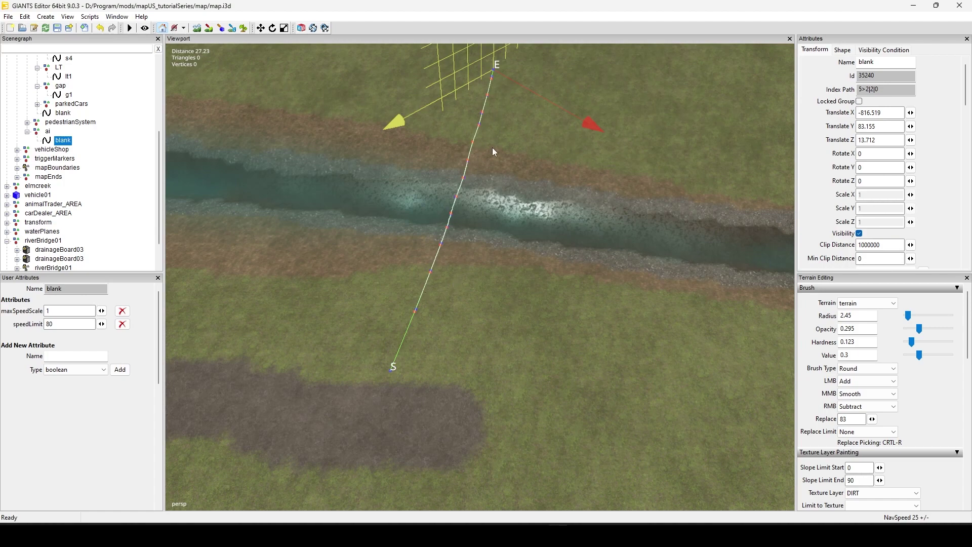
scroll(559, 299, "down", 5)
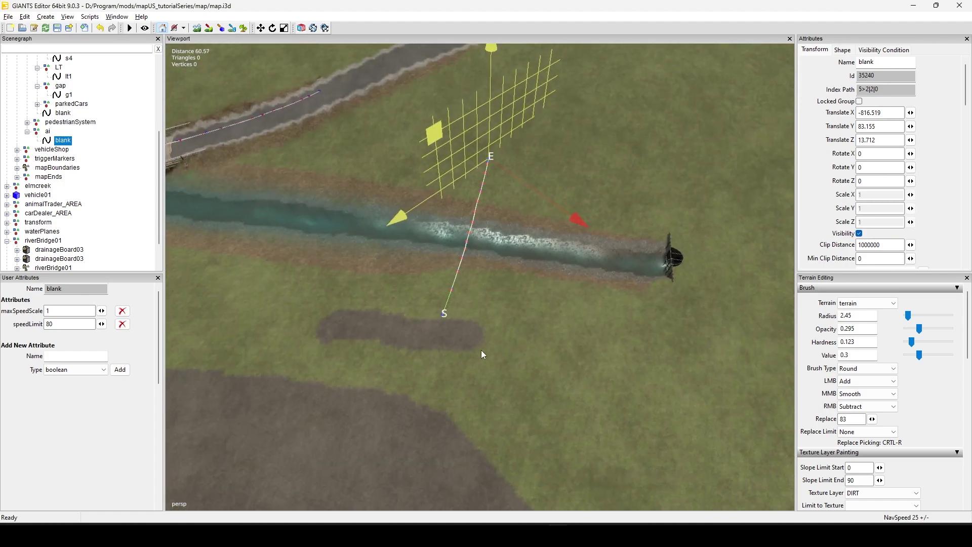
left_click_drag(481, 350, 528, 396, "alt")
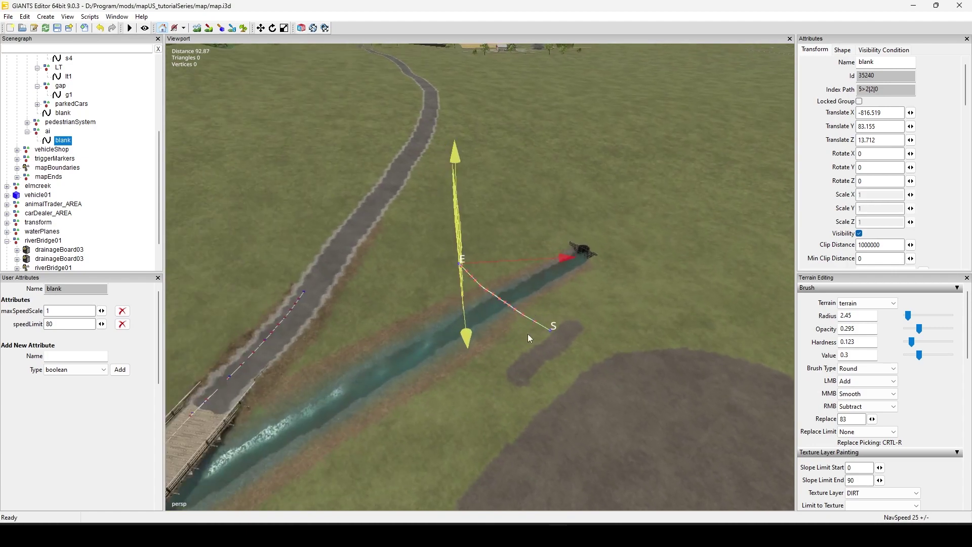
left_click_drag(515, 414, 480, 355, "alt")
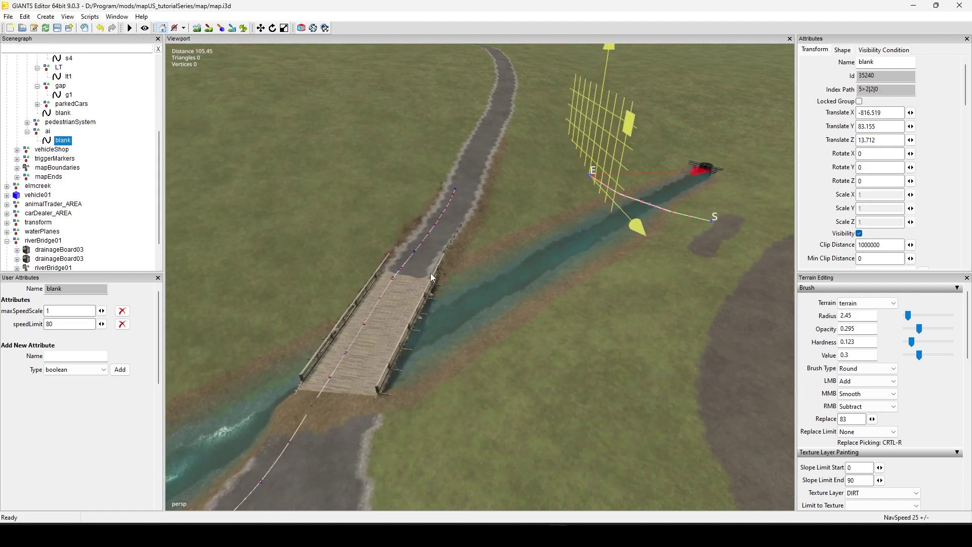
left_click_drag(366, 418, 513, 364, "alt")
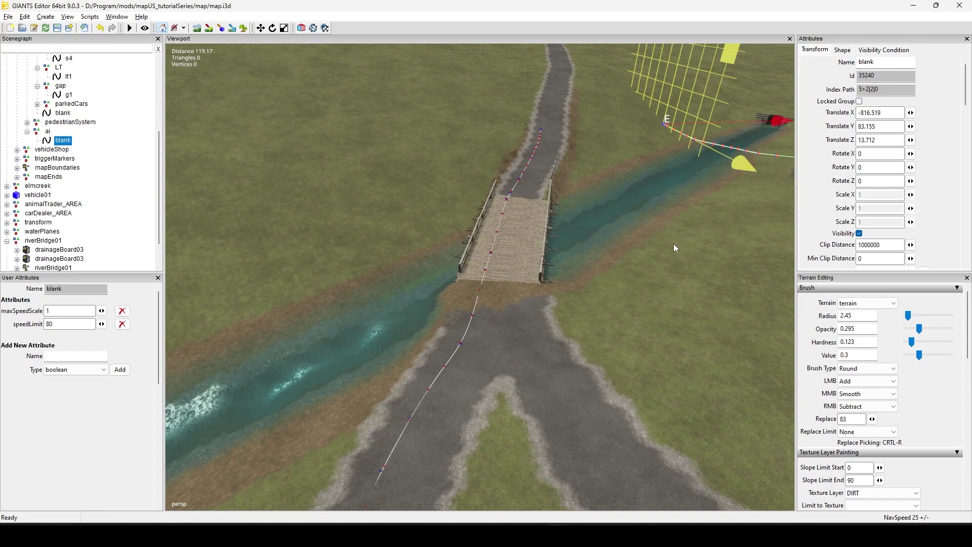
left_click_drag(674, 245, 644, 326, "alt")
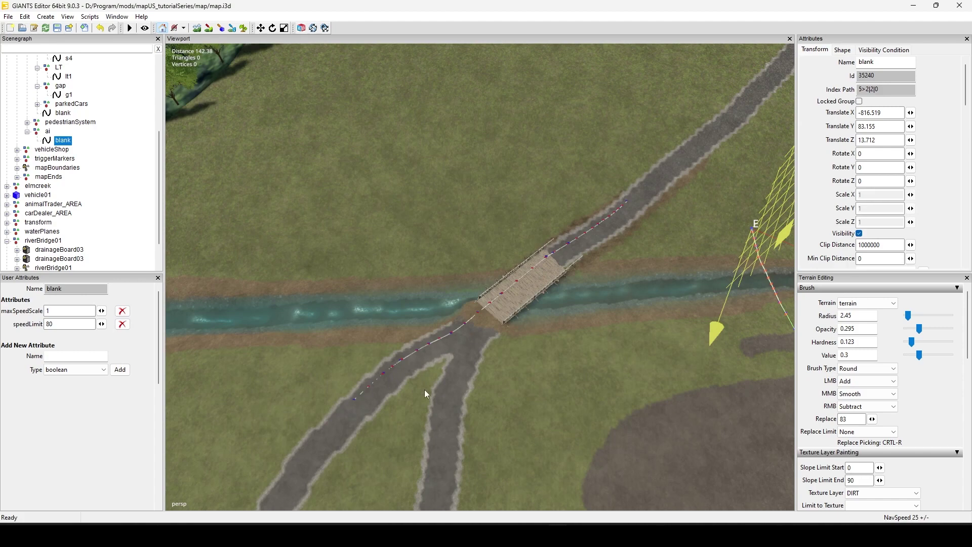
Extend spline s4 from its start point with more control points along its lane, further up the road beyond the bridge
left_click_drag(493, 355, 613, 340, "alt")
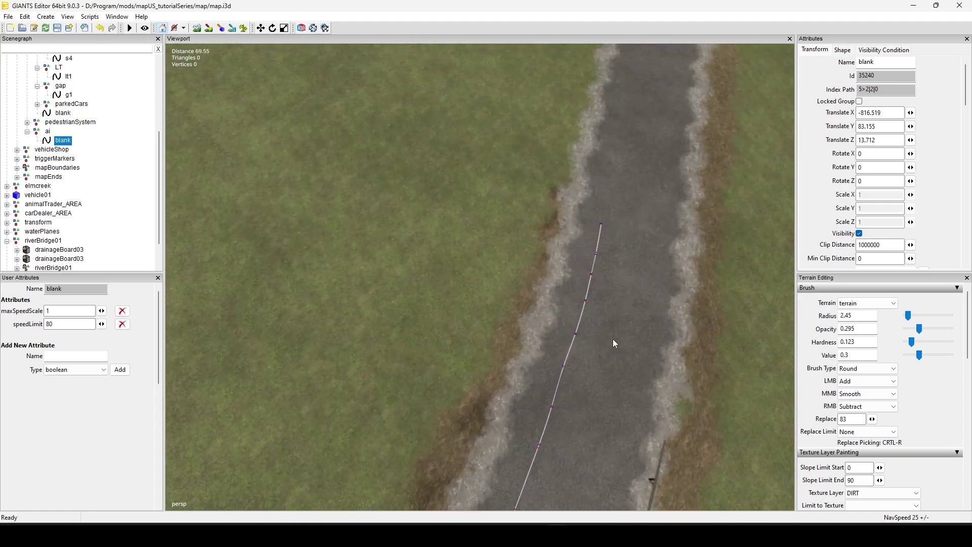
left_click(600, 223)
left_click_drag(581, 307, 318, 274, "alt")
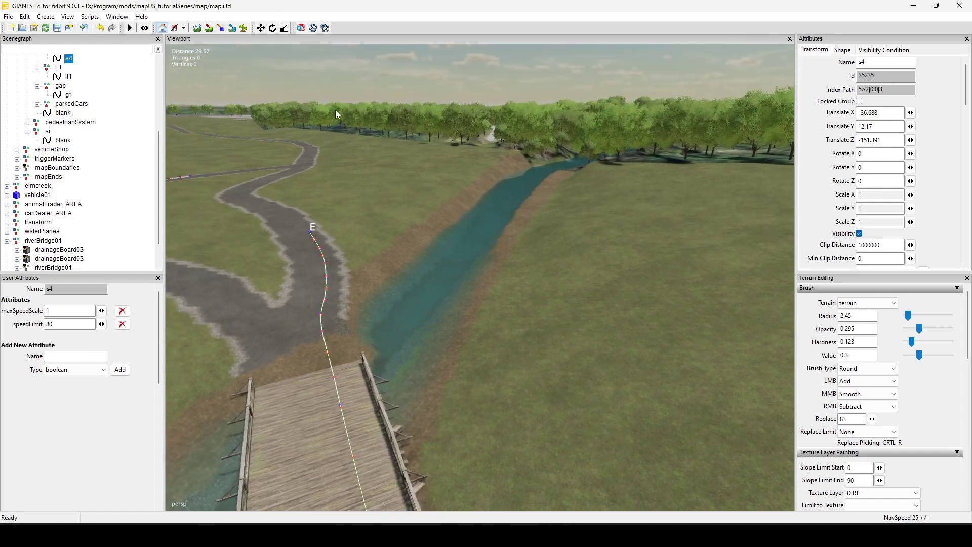
left_click_drag(418, 251, 643, 351, "alt")
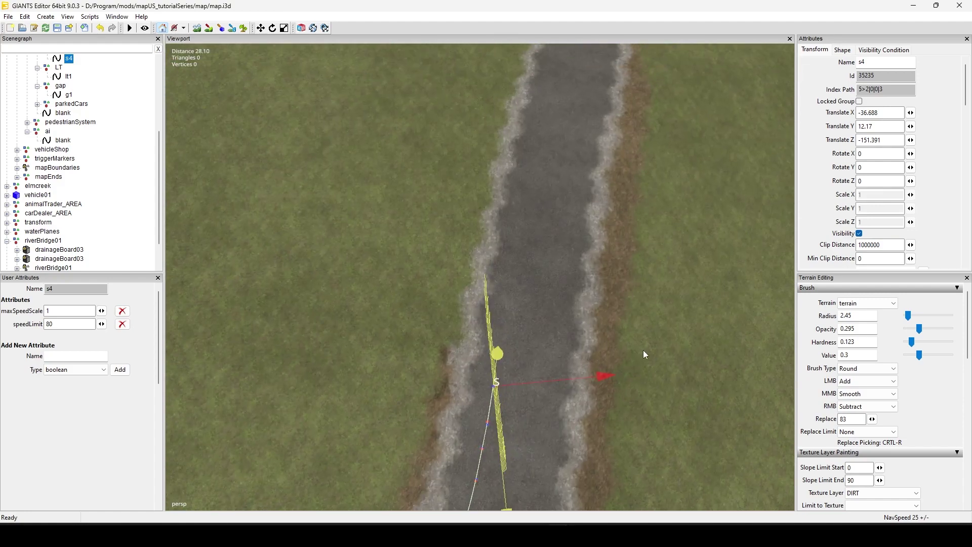
key("Insert")
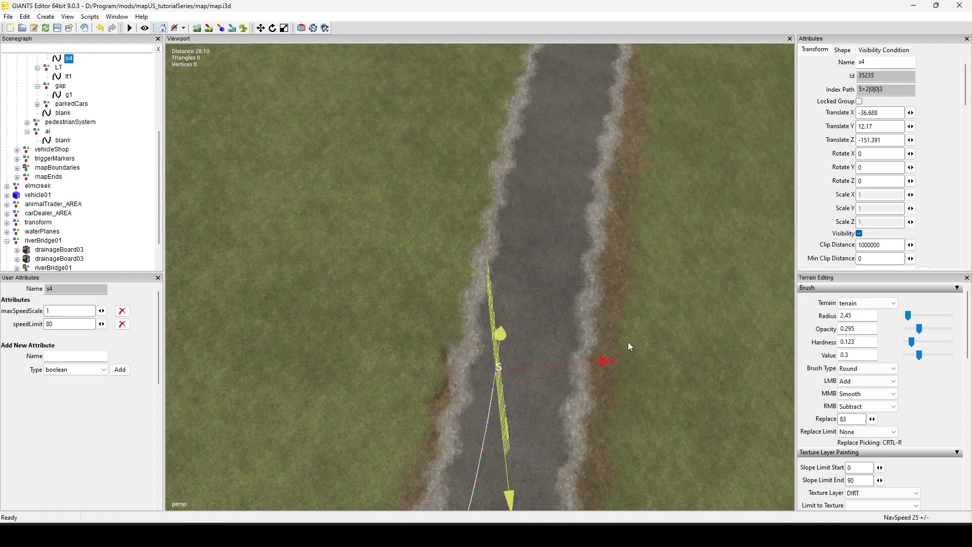
key("Delete")
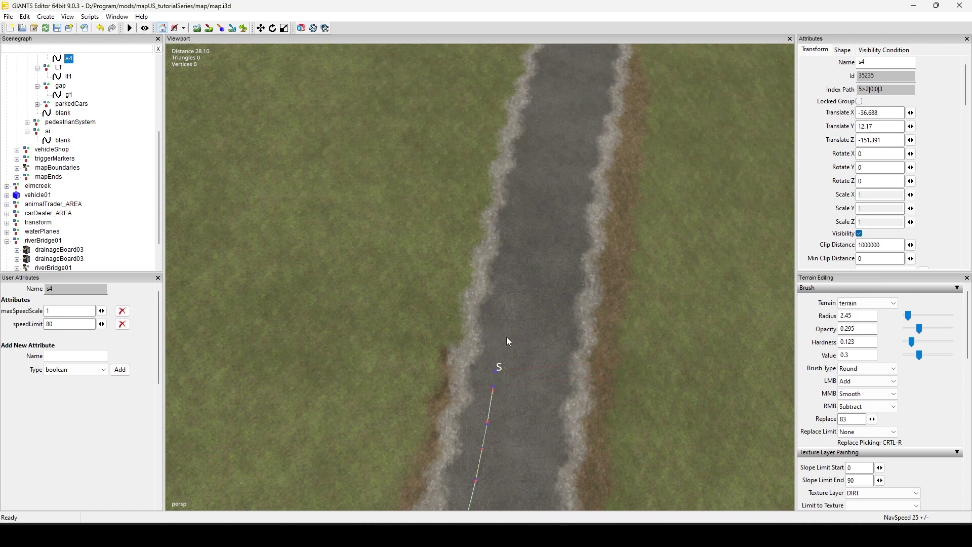
left_click(503, 321)
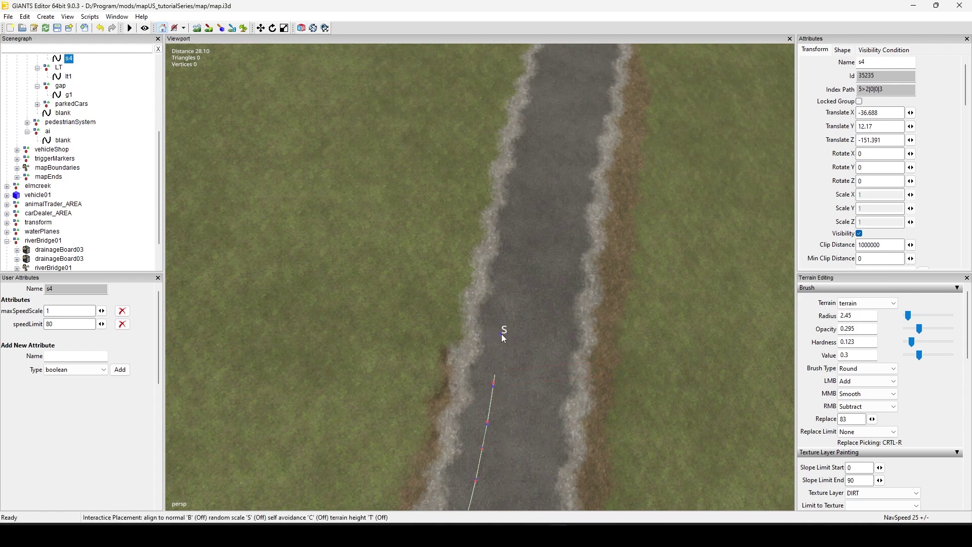
left_click(507, 295)
key("Escape")
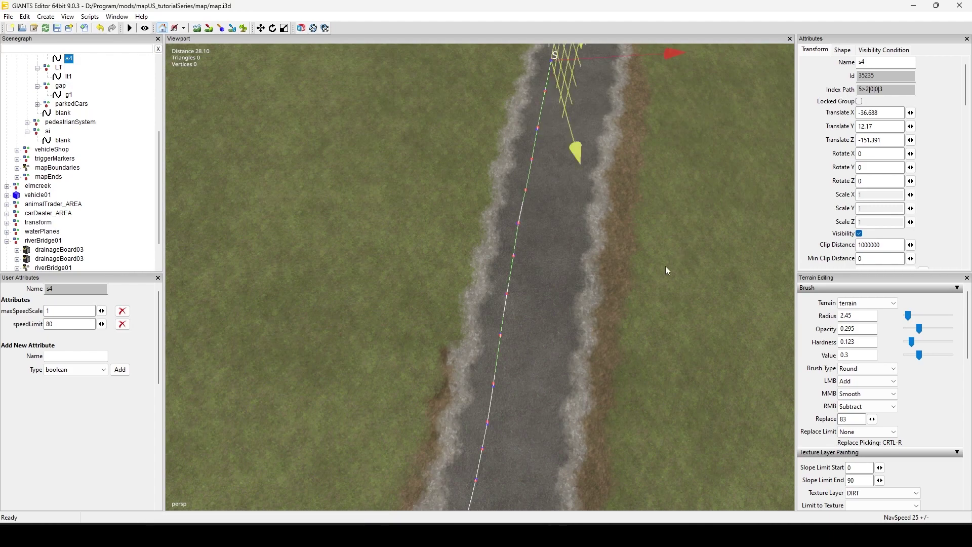
Review the extended s4 spline along the road and bridge together with the ai spline across the river
scroll(482, 286, "down", 5)
left_click_drag(481, 286, 552, 288, "alt")
middle_click_drag(552, 288, 560, 258, "alt")
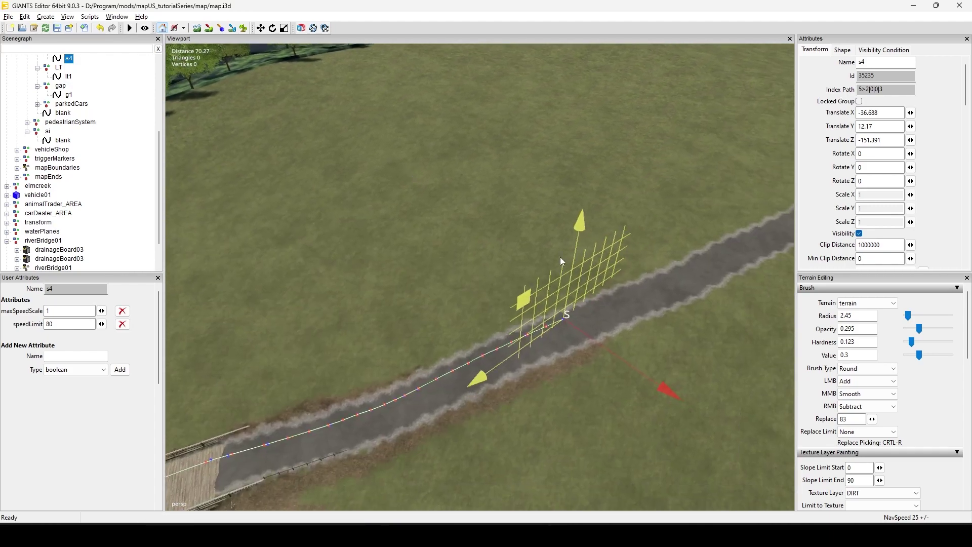
left_click_drag(560, 257, 417, 251, "alt")
middle_click_drag(417, 251, 614, 263, "alt")
left_click_drag(614, 263, 401, 353, "alt")
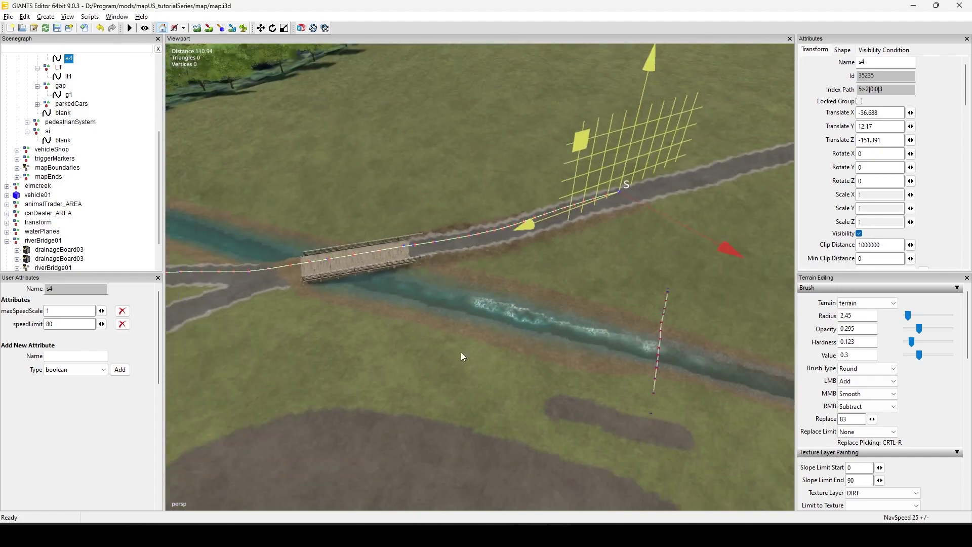
Examine the road from the bridge to the T-junction and how the street and turn splines meet there
middle_click_drag(402, 353, 721, 303, "alt")
left_click_drag(720, 303, 521, 256, "alt")
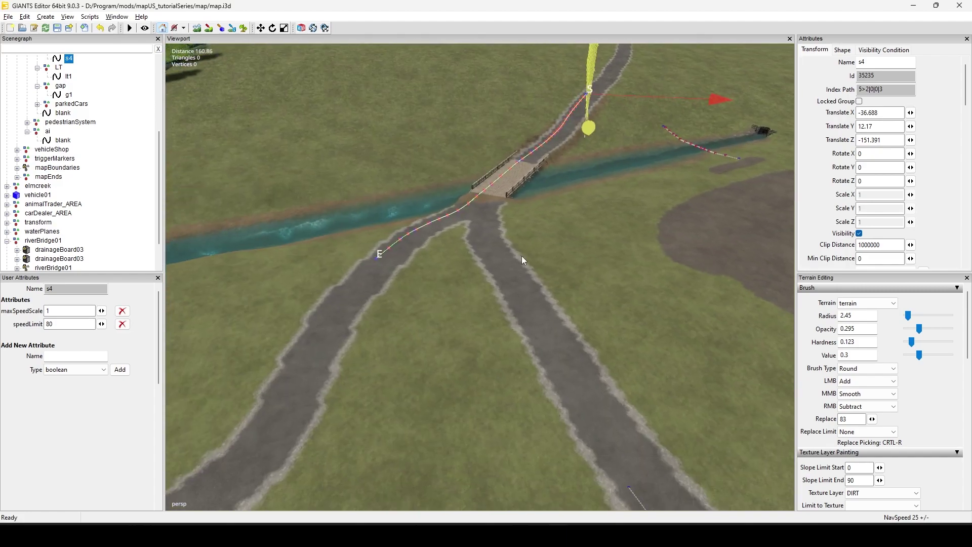
middle_click_drag(522, 256, 573, 275, "alt")
left_click_drag(573, 275, 420, 412, "alt")
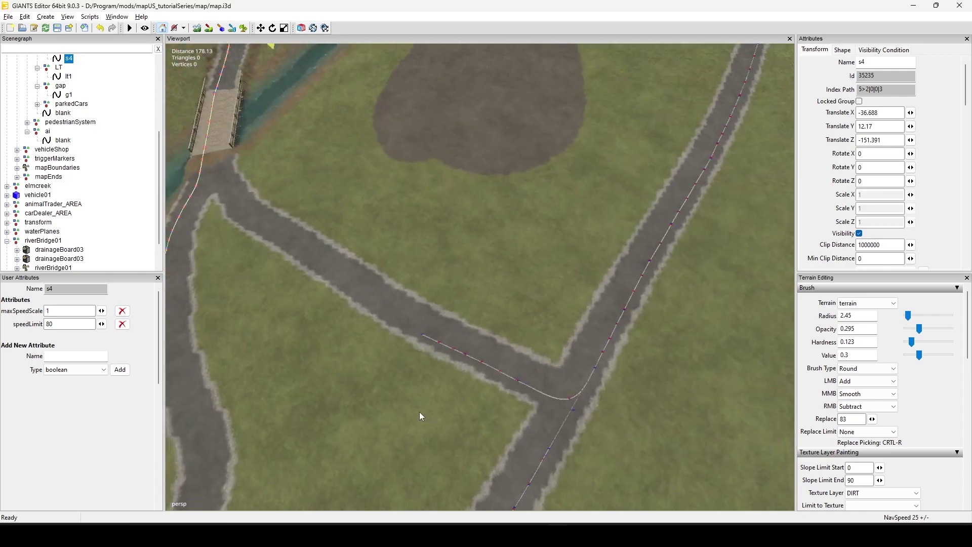
scroll(499, 372, "up", 5)
left_click_drag(499, 372, 517, 417, "alt")
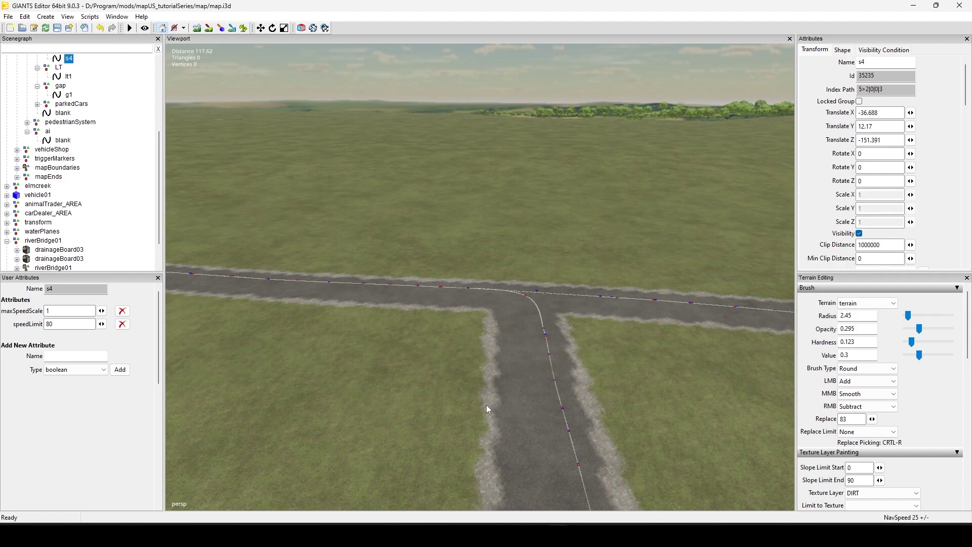
left_click_drag(521, 389, 560, 334, "alt")
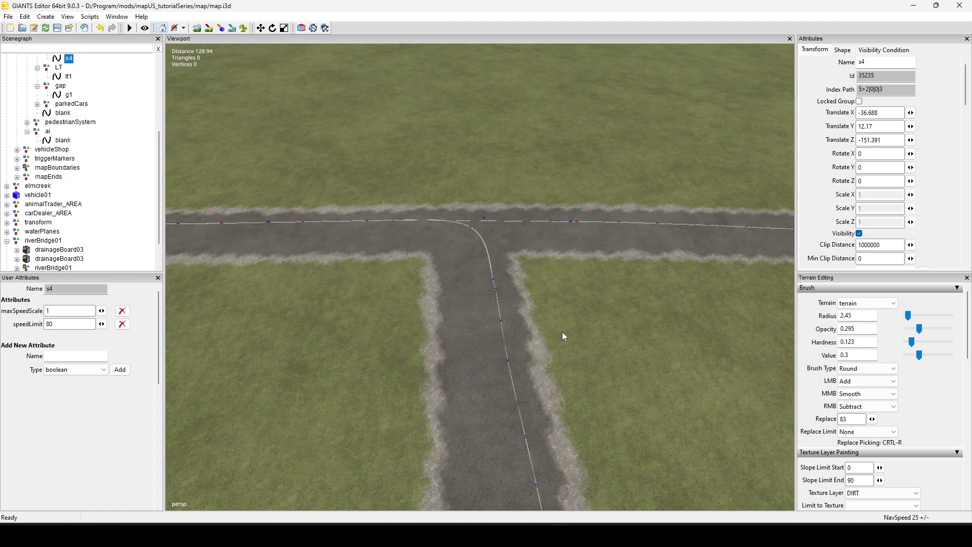
left_click_drag(547, 322, 480, 330, "alt")
left_click_drag(516, 360, 498, 311, "alt")
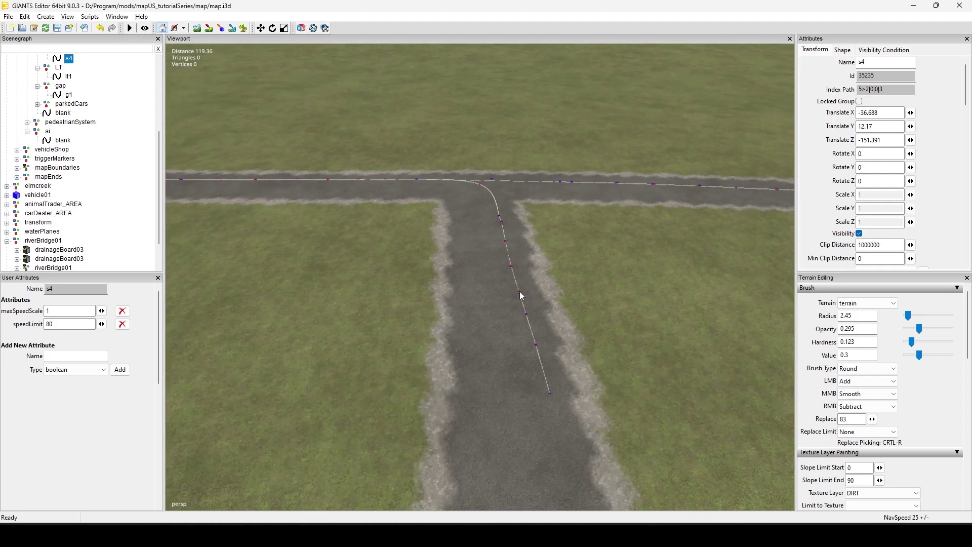
Shorten street spline s3 by deleting its control points from the T-junction end back towards its start
left_click(527, 318)
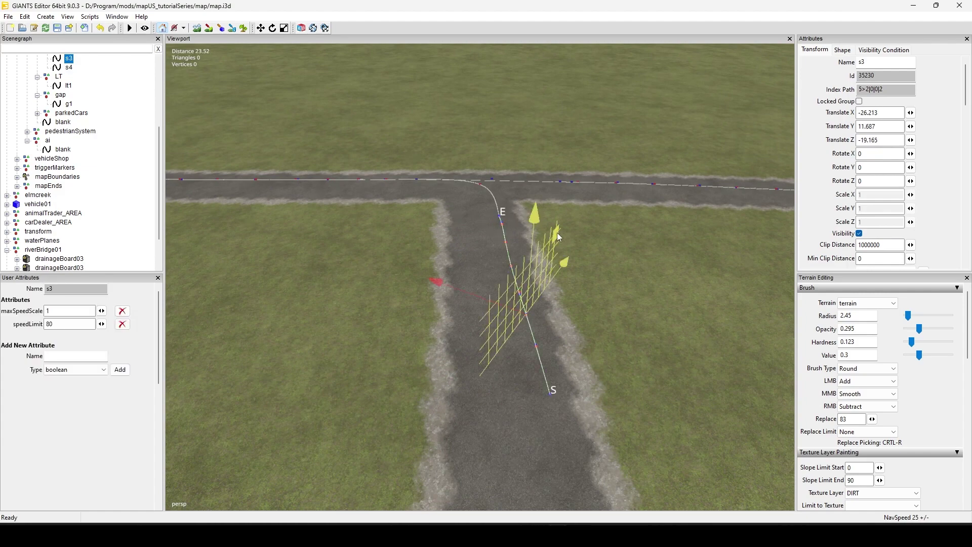
middle_click_drag(556, 233, 534, 325, "alt")
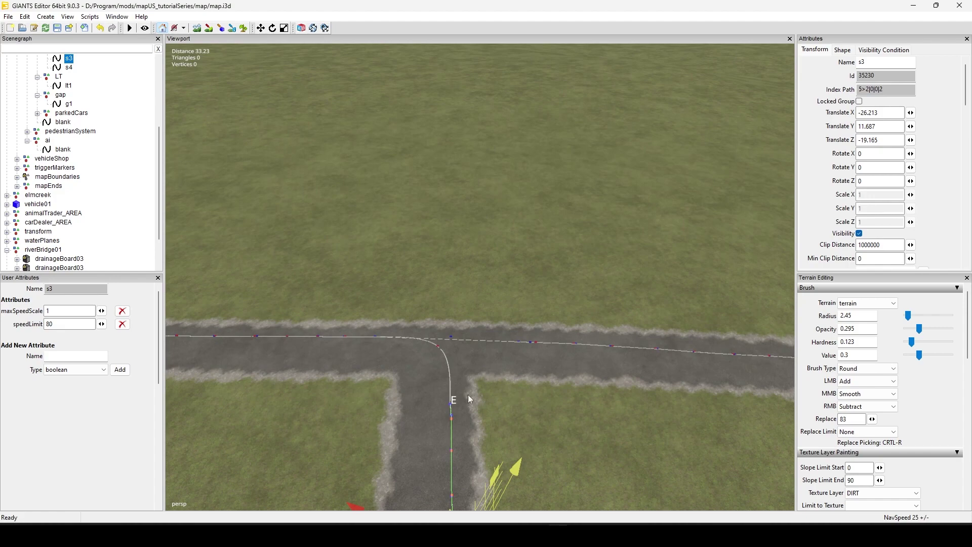
left_click_drag(497, 429, 560, 418, "alt")
key("End")
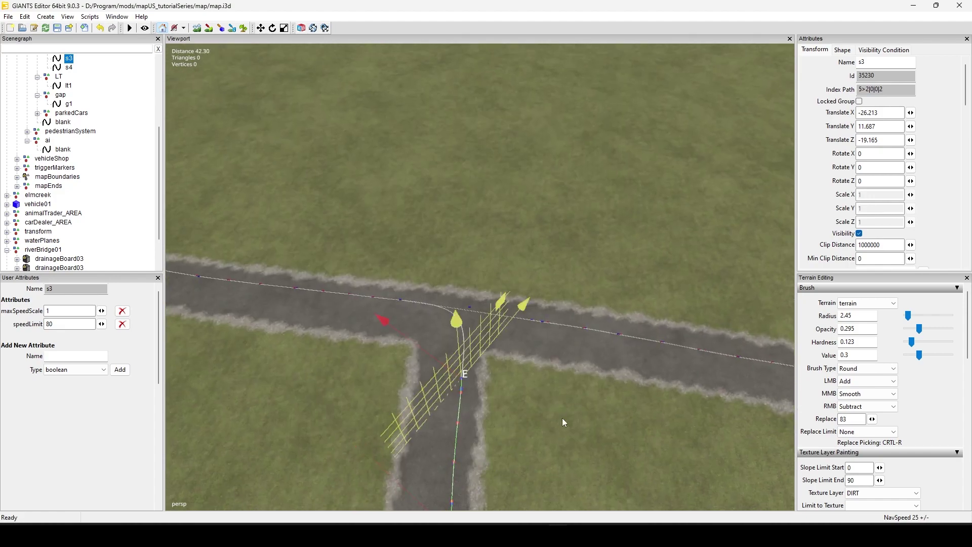
middle_click_drag(564, 400, 574, 306, "alt")
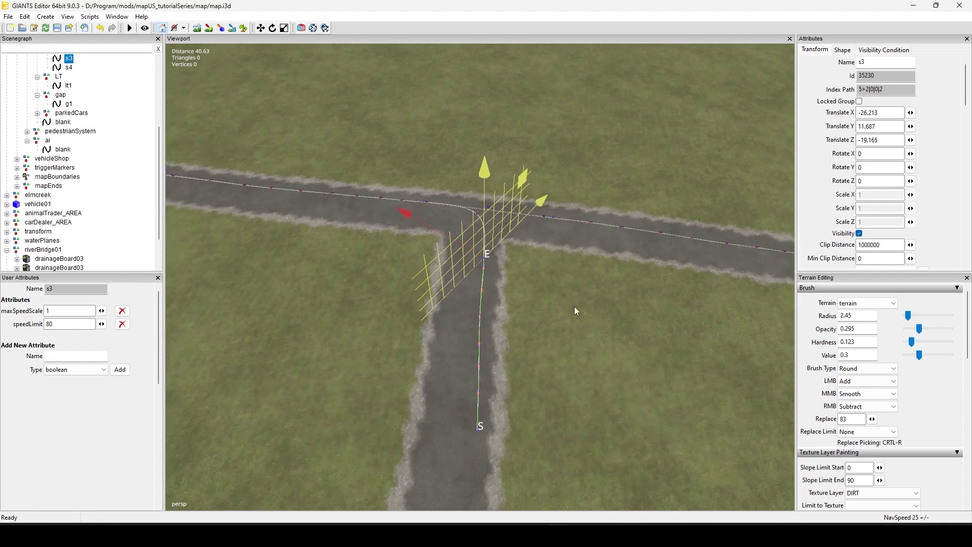
key("Delete")
key("Delete")
key("Delete")
key("Delete")
key("Delete")
key("Delete")
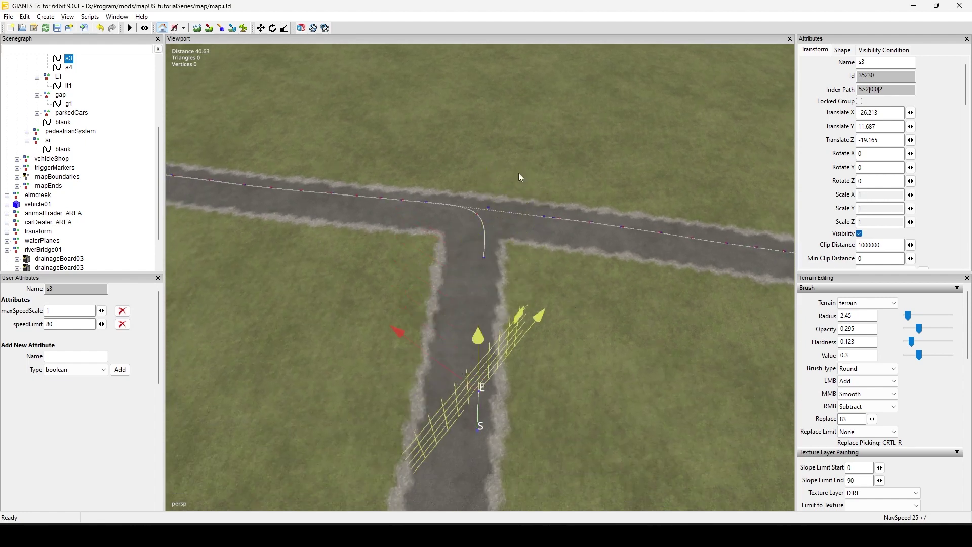
Duplicate the traffic group's blank spline and place the copy across the road between shortened s3 and the turn spline
left_click_drag(372, 304, 502, 306, "alt")
scroll(397, 332, "up", 5)
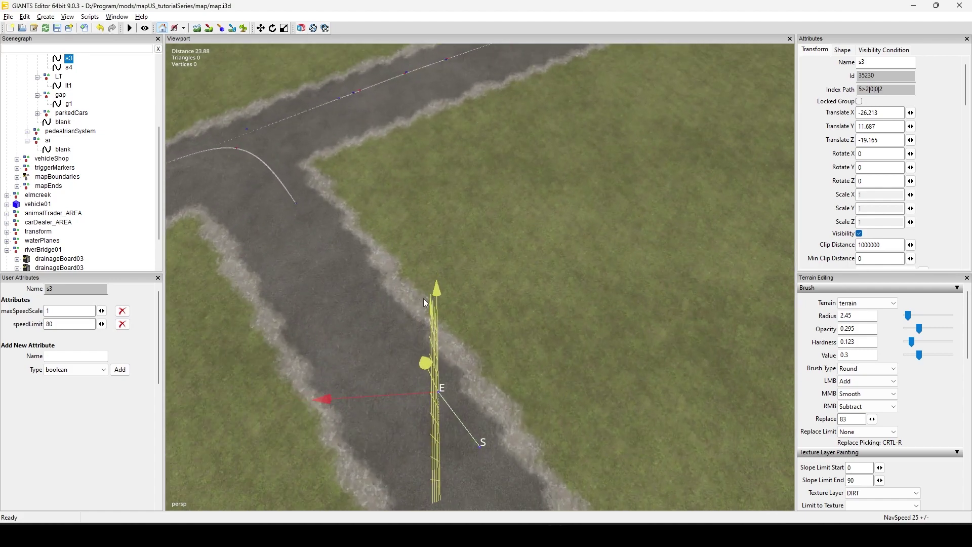
left_click_drag(444, 295, 397, 211, "alt")
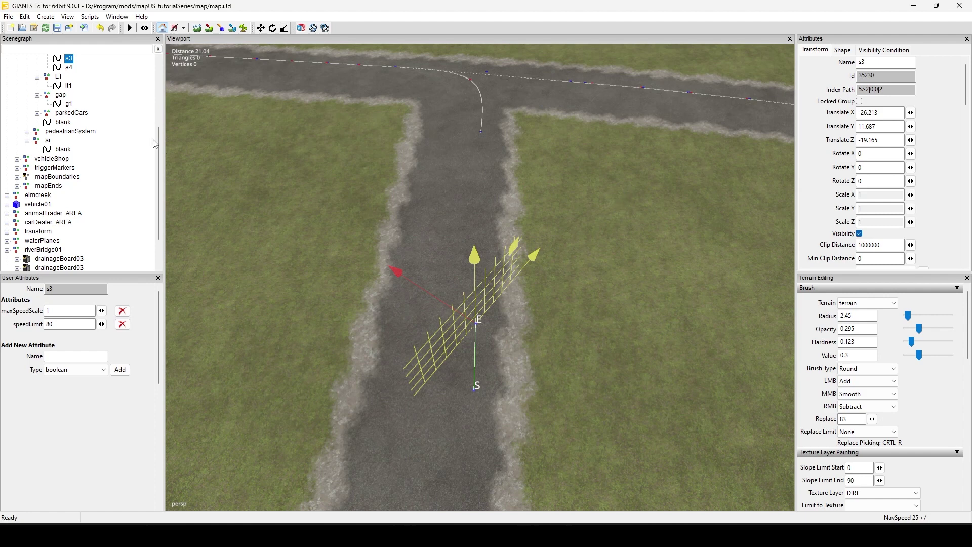
left_click(69, 123)
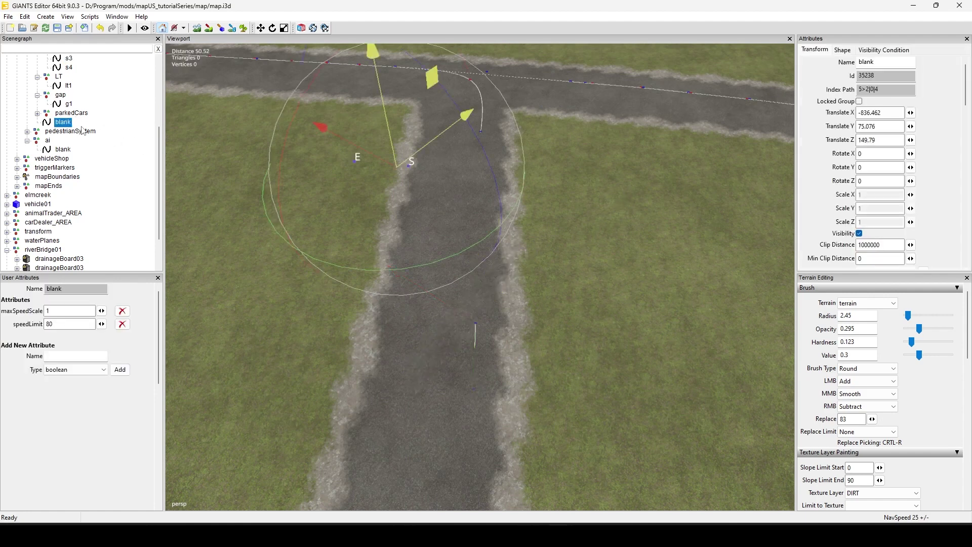
key("ctrl+d")
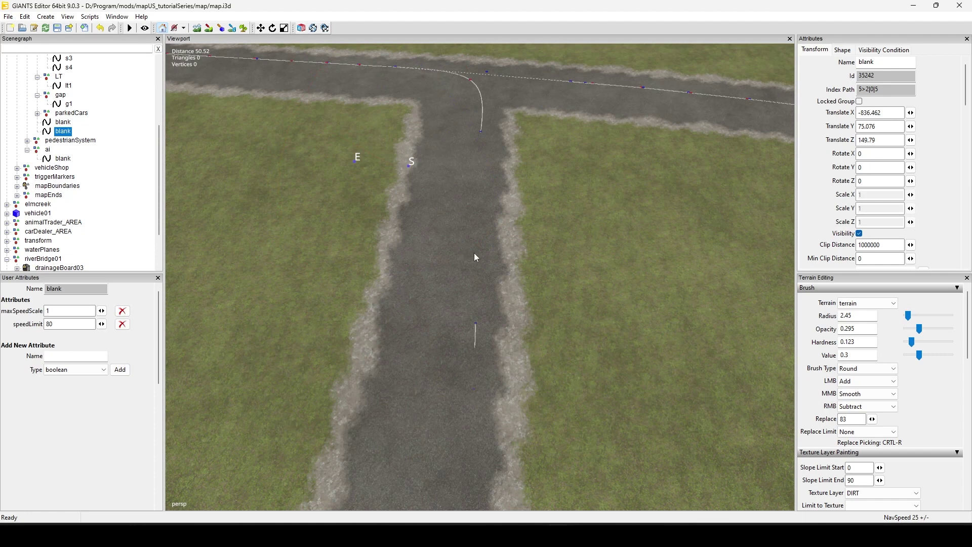
key("ctrl+b")
left_click(496, 250)
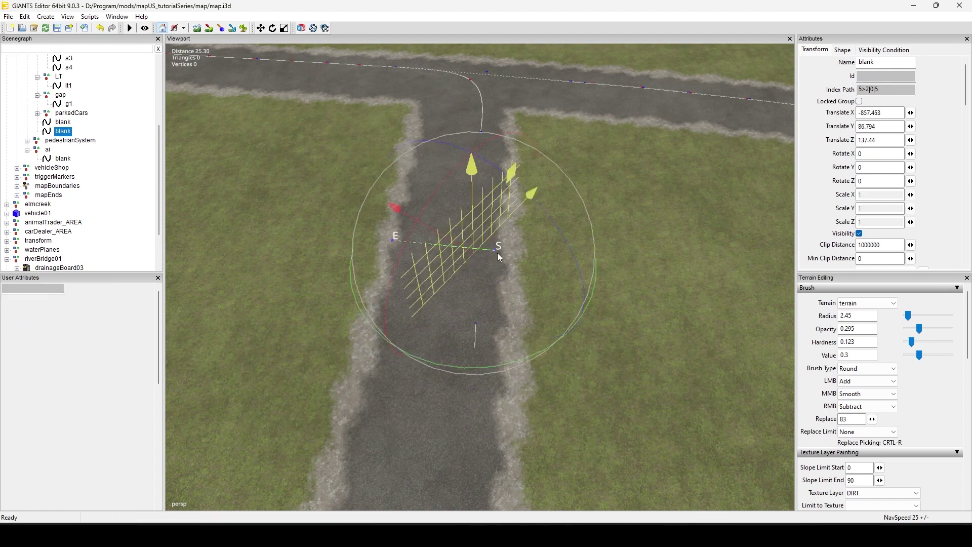
left_click(515, 298)
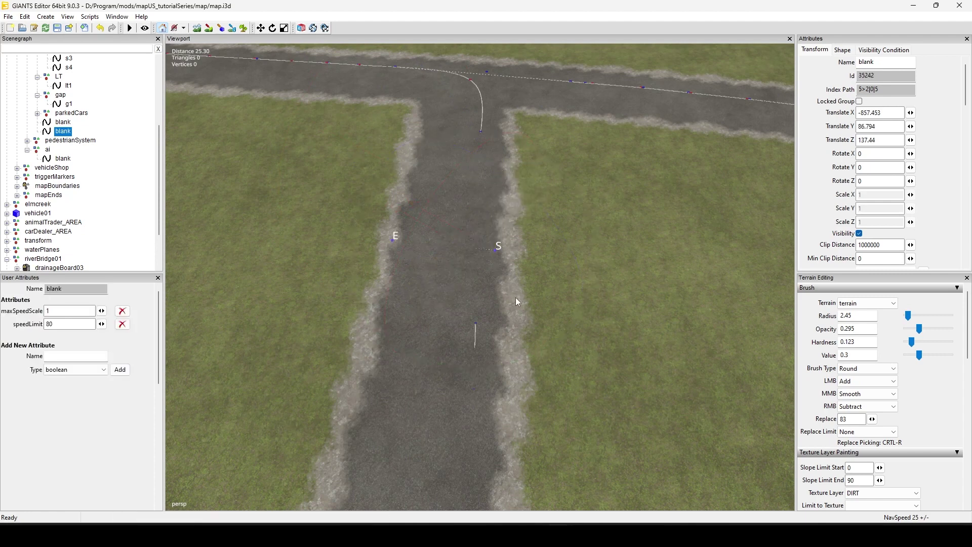
Move the copied spline's start point onto the end of s3 and its end point onto the turn spline's endpoint
left_click(476, 323)
left_click(392, 241)
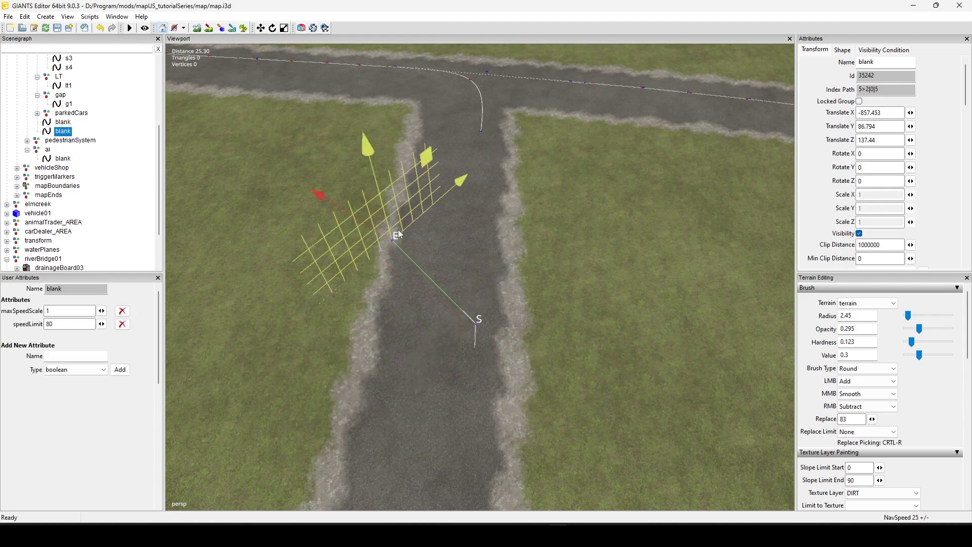
left_click(501, 205)
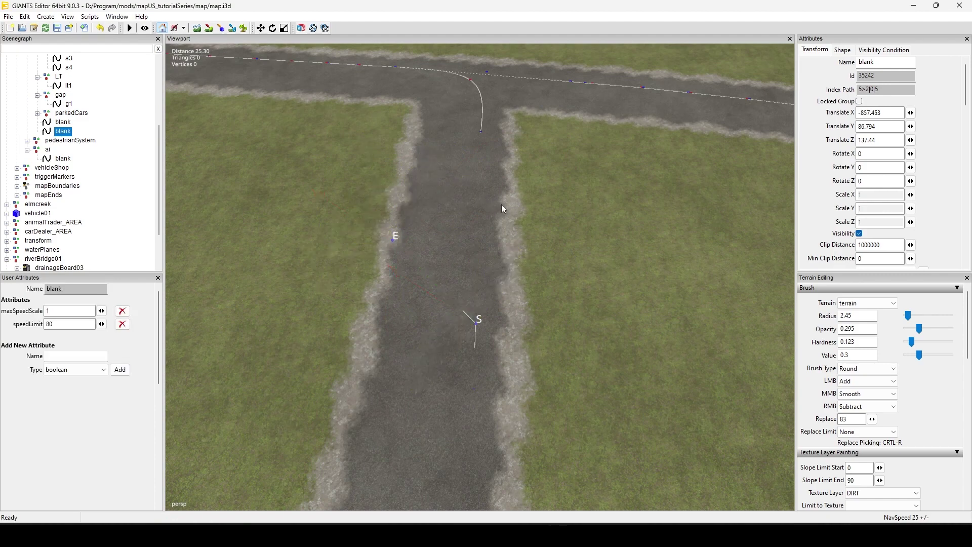
left_click(481, 130)
middle_click_drag(623, 275, 633, 396)
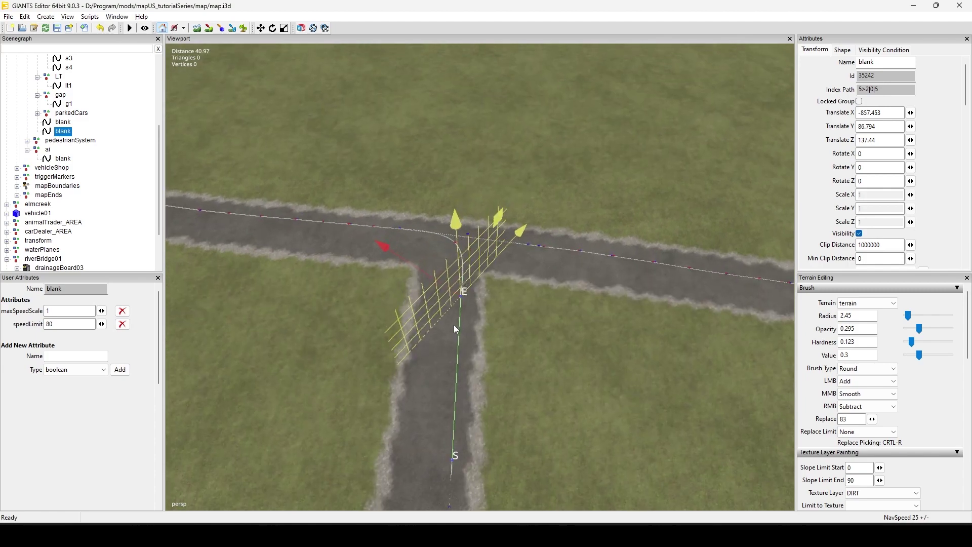
Inspect how the copied blank spline joins s3 and the turn spline on the road leading to the T-junction
mouse_move(553, 381)
middle_mouse_down("alt")
mouse_move(589, 366)
mouse_move(567, 375)
middle_mouse_up("alt")
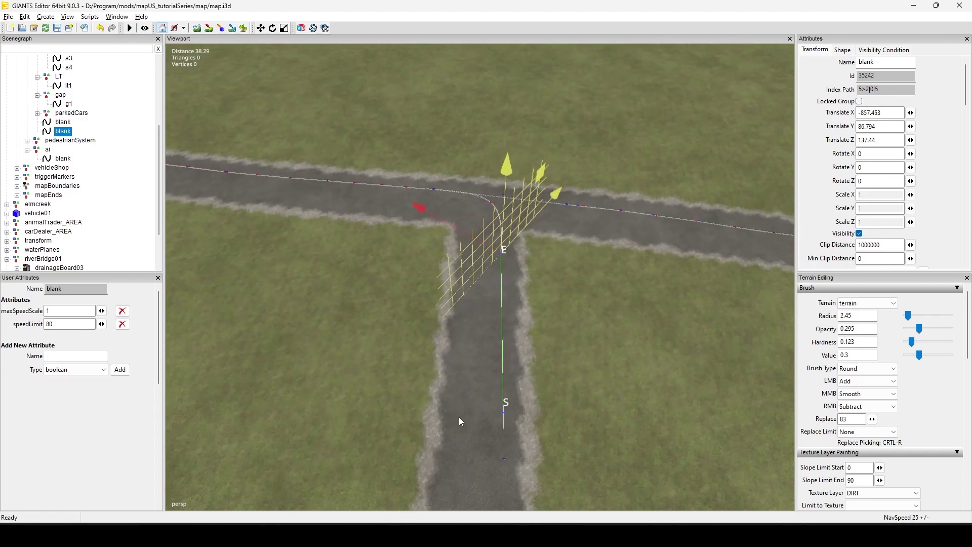
scroll(507, 375, "up", 5)
scroll(544, 331, "down", 4)
middle_click_drag(537, 326, 506, 376, "alt")
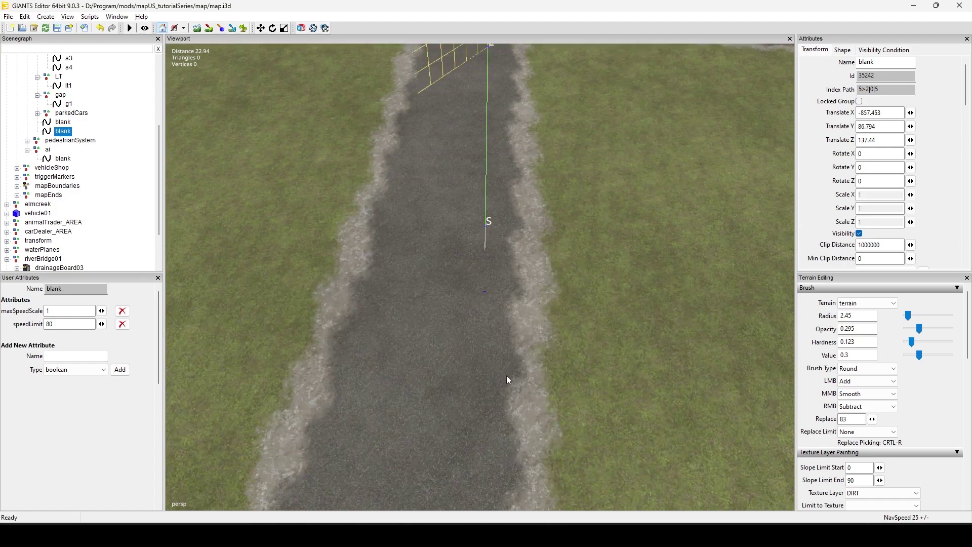
scroll(507, 375, "down", 3)
middle_click_drag(505, 339, 574, 383, "alt")
scroll(559, 372, "down", 3)
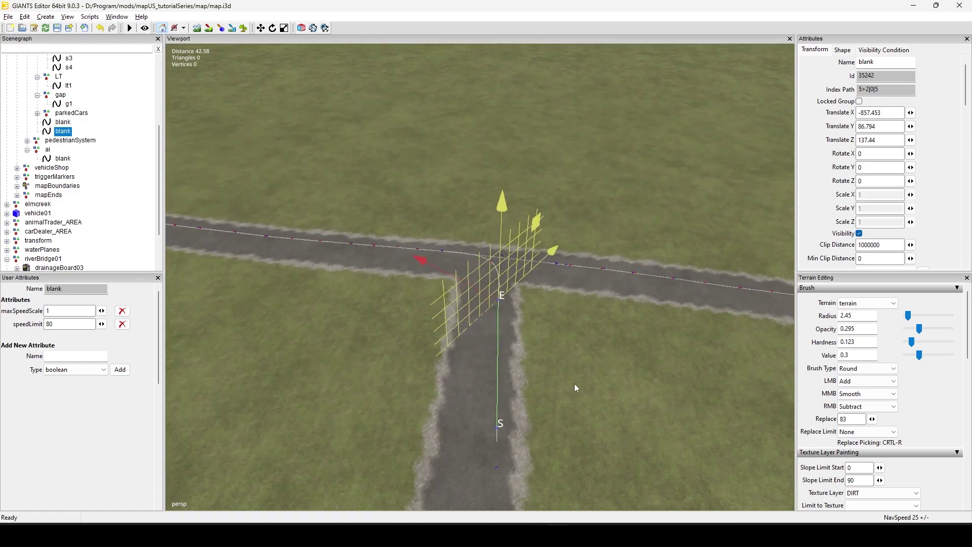
scroll(576, 387, "up", 1)
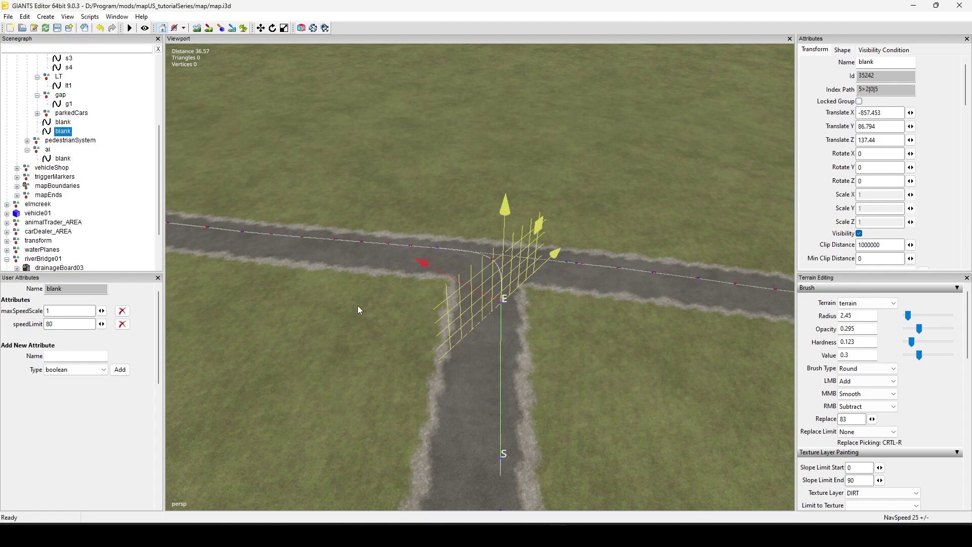
middle_click_drag(468, 362, 457, 342, "alt")
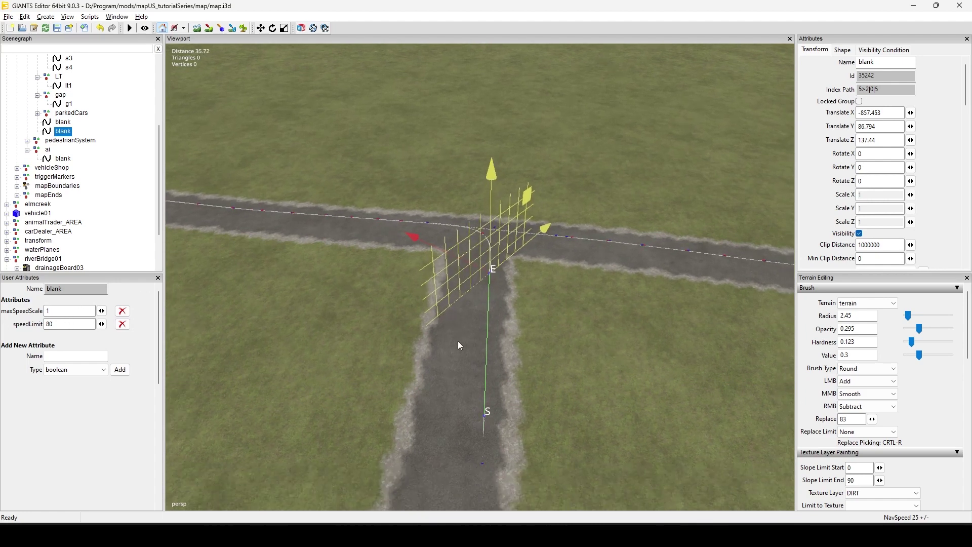
scroll(457, 341, "down", 1)
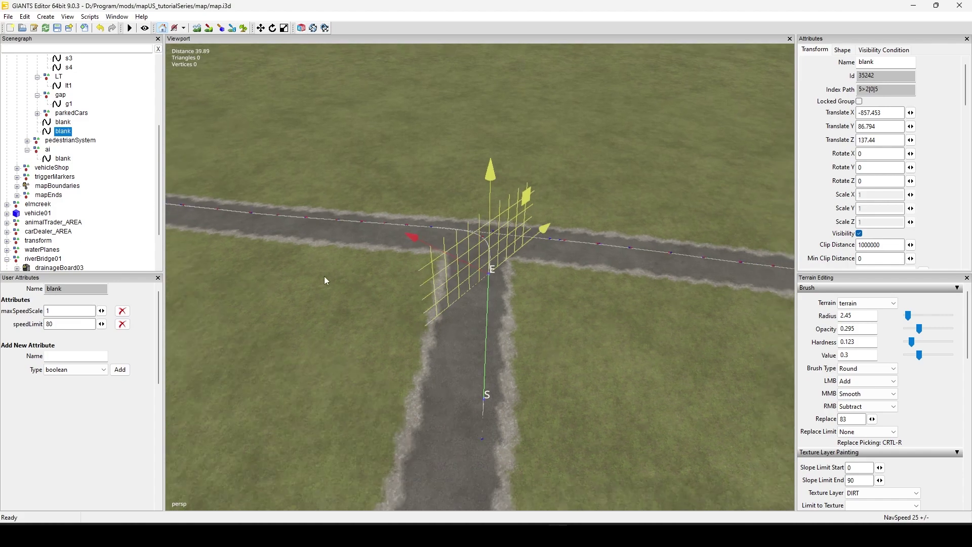
Rotate the copied blank spline about its vertical axis and set its Y rotation to -45
key("e")
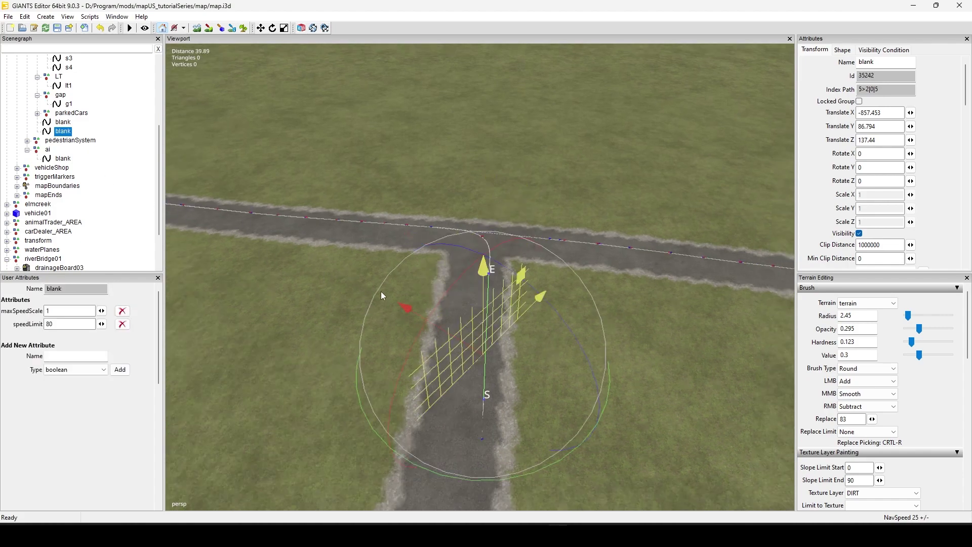
scroll(565, 363, "down", 4)
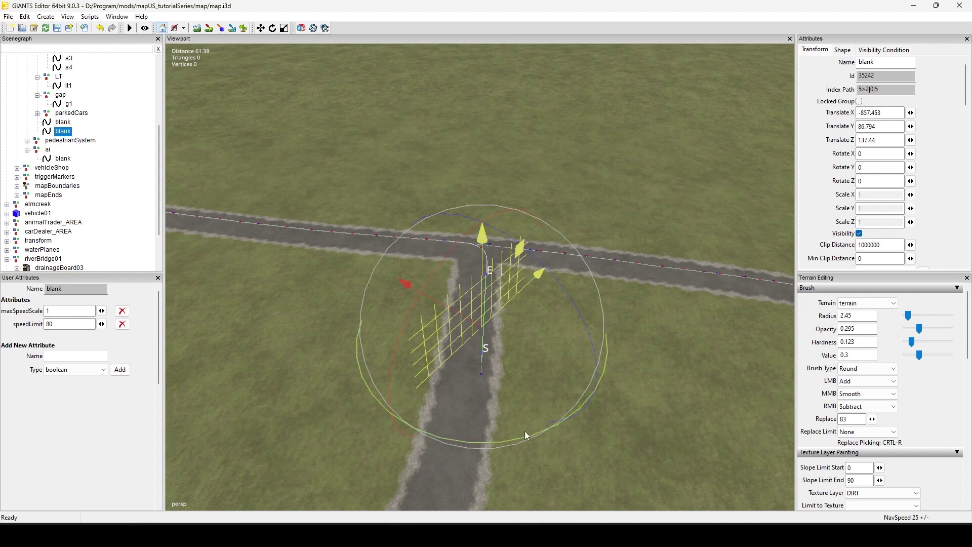
left_click_drag(516, 437, 399, 384)
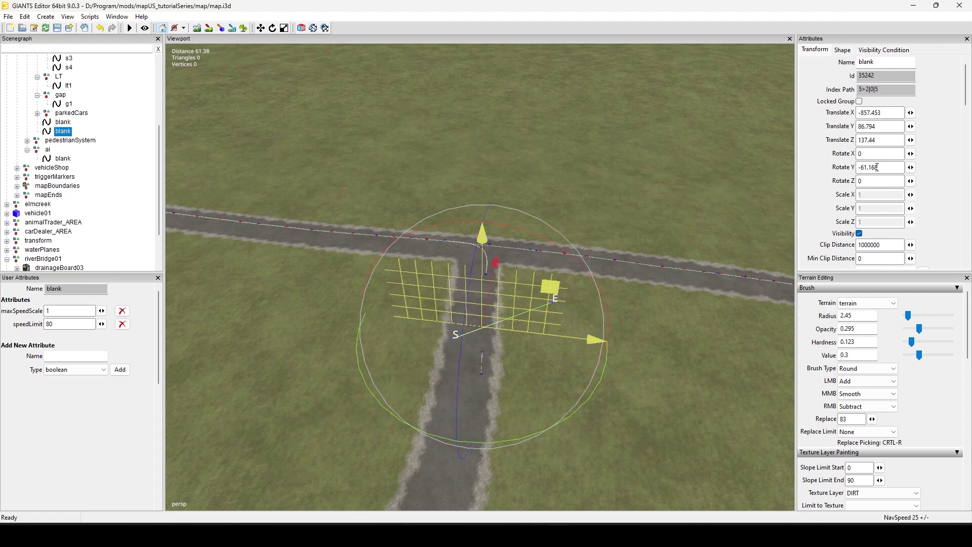
left_click_drag(884, 167, 858, 167)
type("-45")
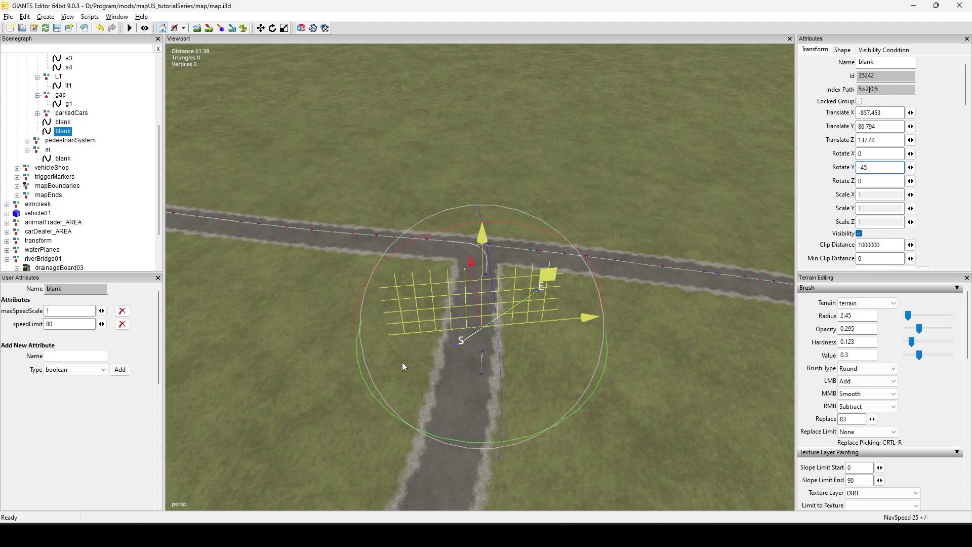
Move the rotated blank spline's start point onto the end of s3 and its end point onto the turn spline at the T-junction
scroll(404, 366, "up", 10)
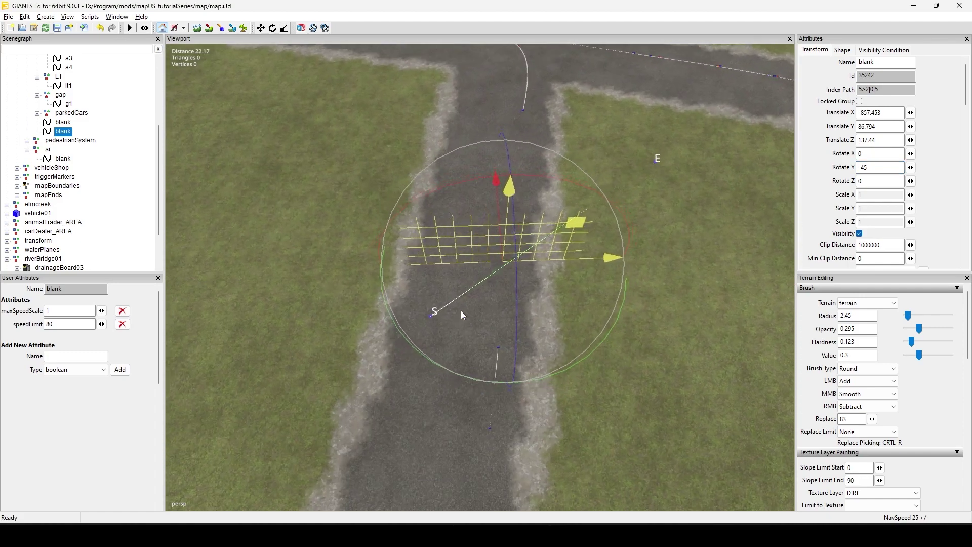
scroll(462, 315, "up", 3)
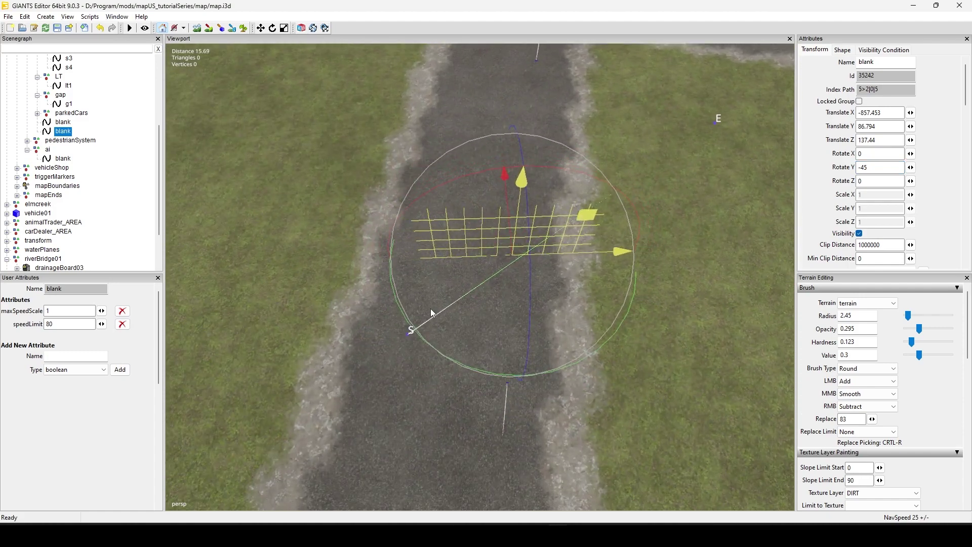
left_click(410, 336)
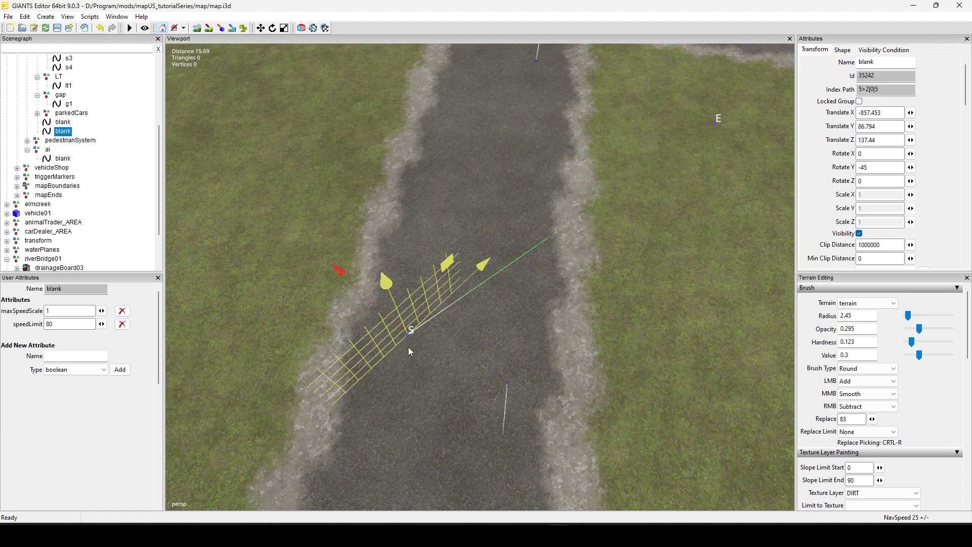
left_click_drag(408, 347, 511, 386)
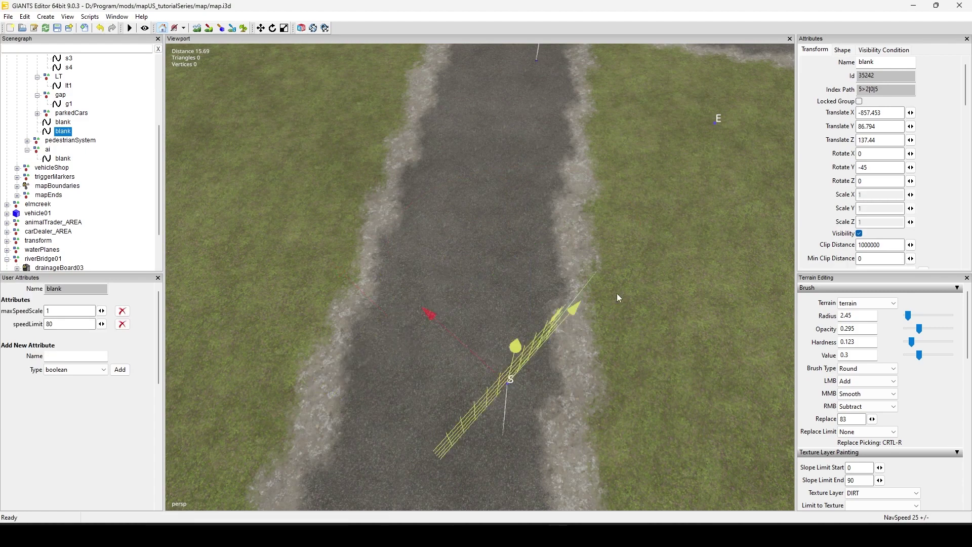
right_click_drag(617, 293, 683, 354)
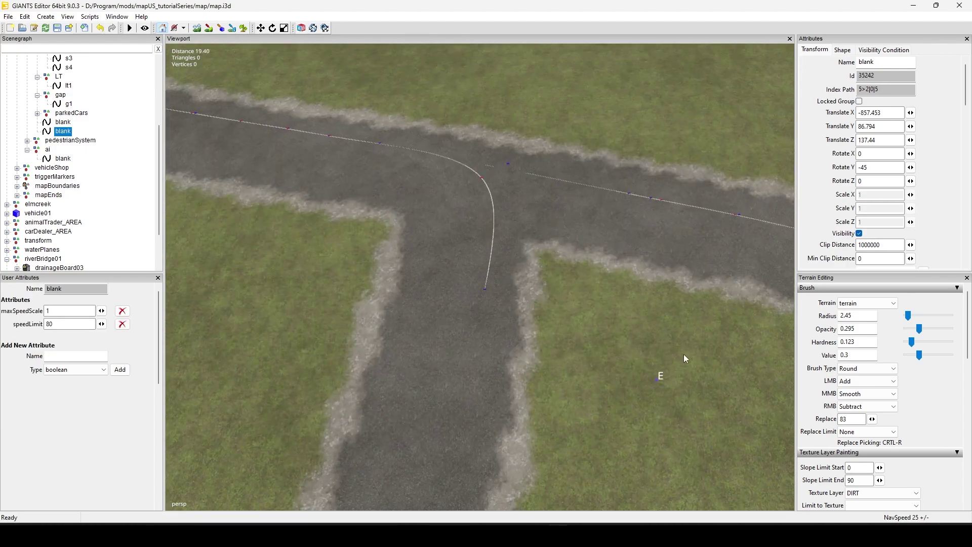
left_click(657, 378)
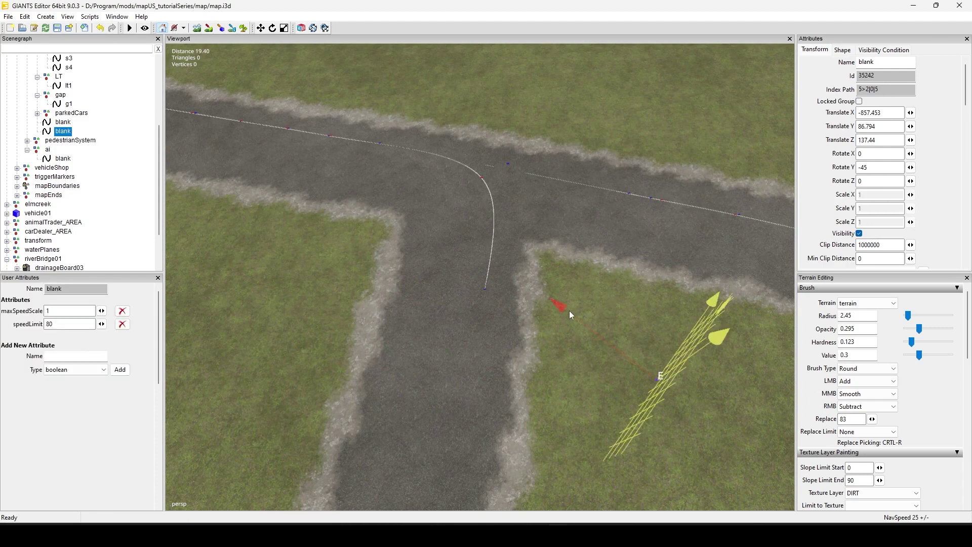
left_click(556, 308)
left_click(490, 286)
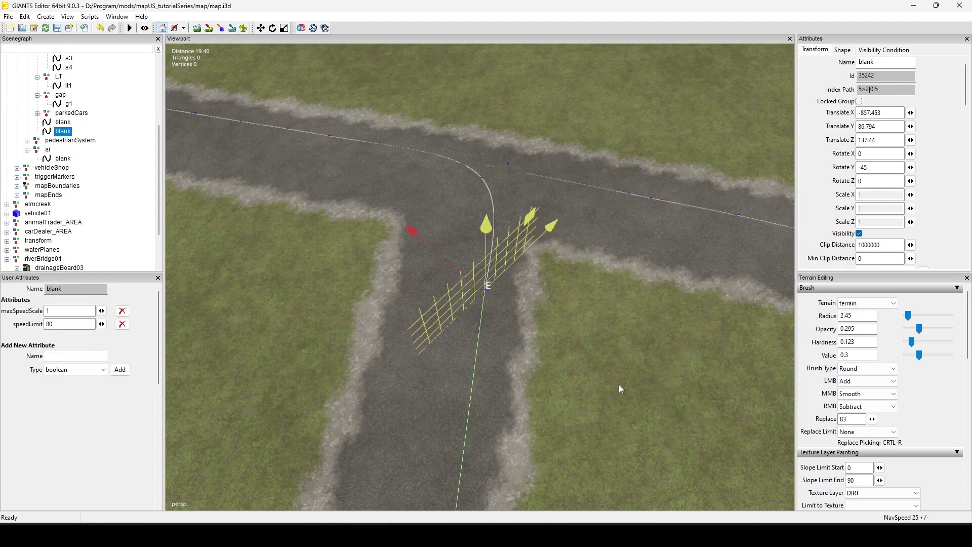
Examine the traffic splines along the main road and where they run through the T-junction
mouse_move(560, 390)
right_mouse_down()
mouse_move(579, 417)
mouse_move(581, 360)
mouse_move(562, 403)
mouse_move(567, 381)
right_mouse_up()
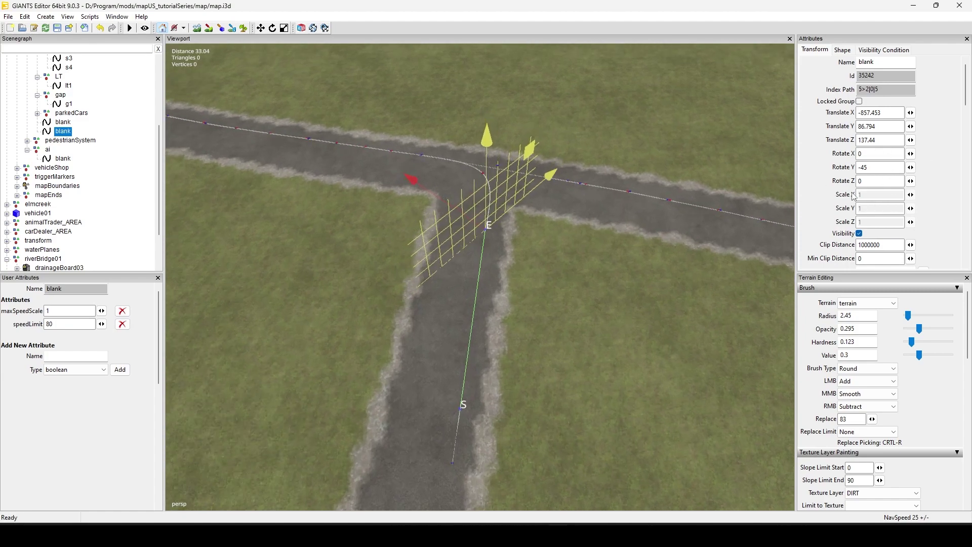
middle_click_drag(579, 370, 585, 291)
right_click_drag(585, 292, 592, 357)
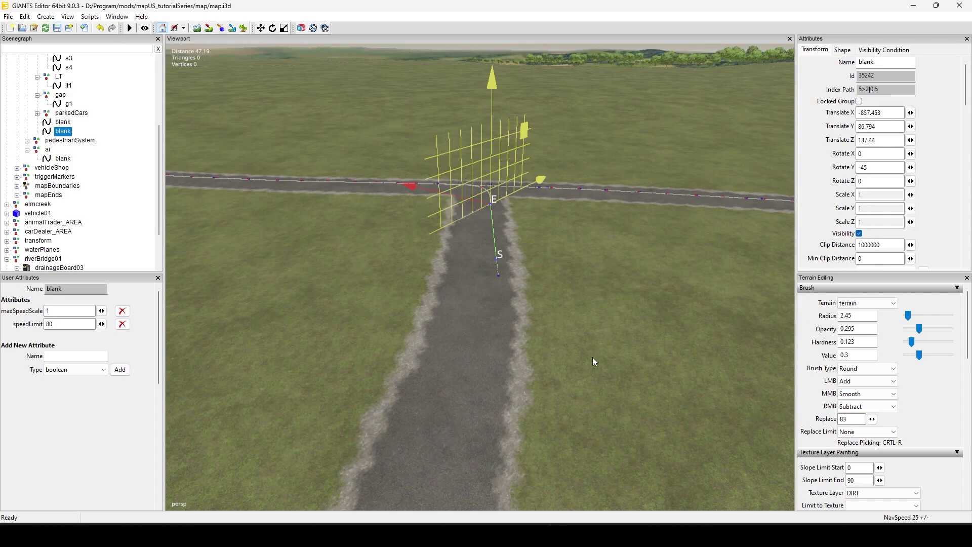
left_click_drag(624, 236, 418, 297, "alt")
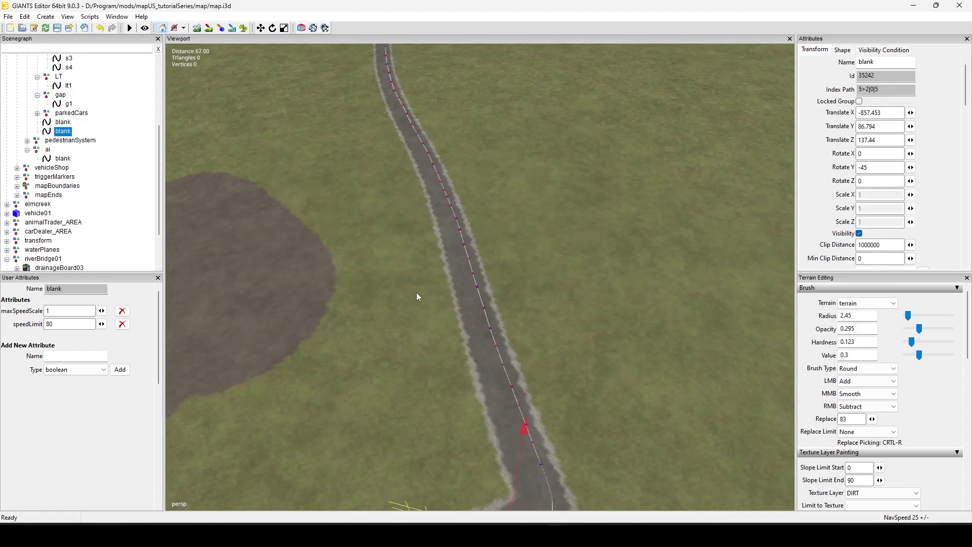
left_click_drag(416, 232, 495, 267, "alt")
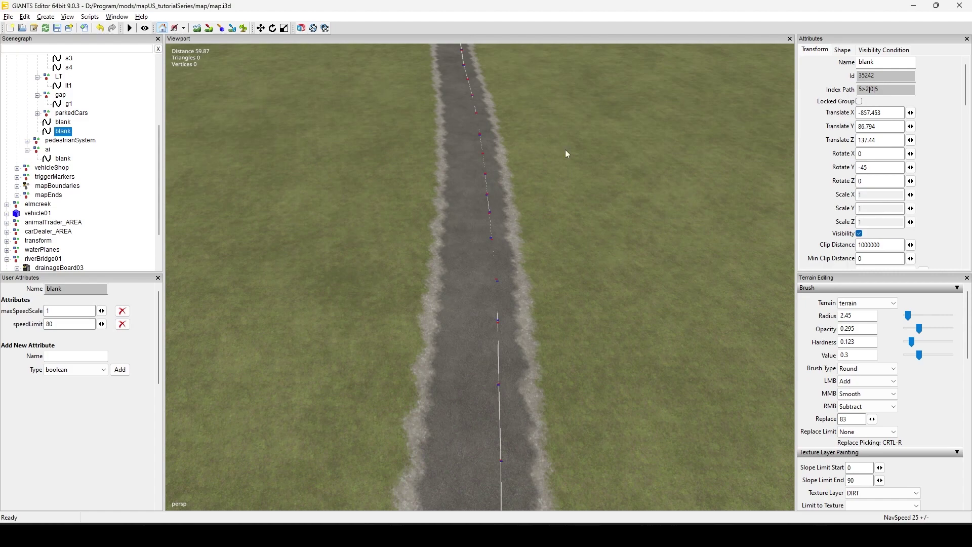
middle_click_drag(565, 150, 546, 183, "alt")
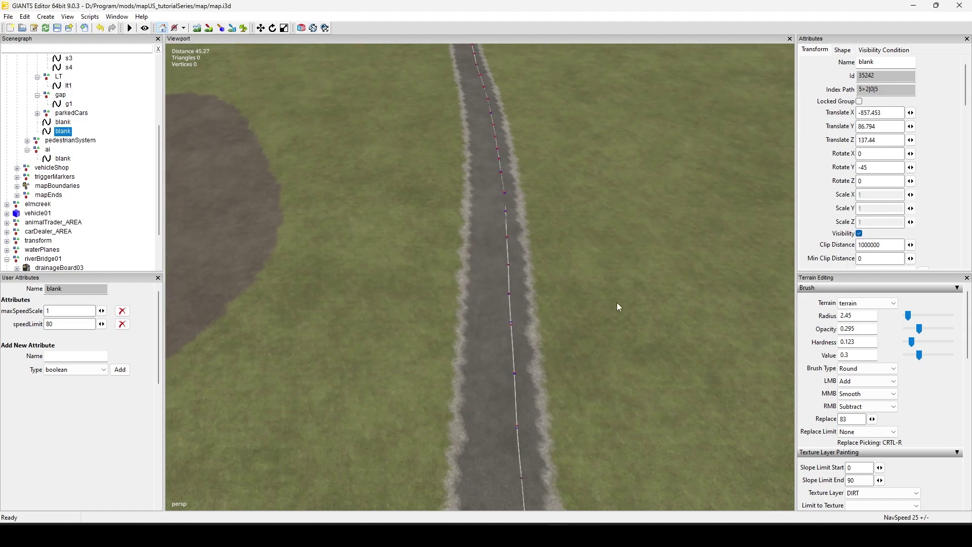
middle_click_drag(616, 302, 615, 251, "alt")
middle_click_drag(577, 320, 604, 288, "alt")
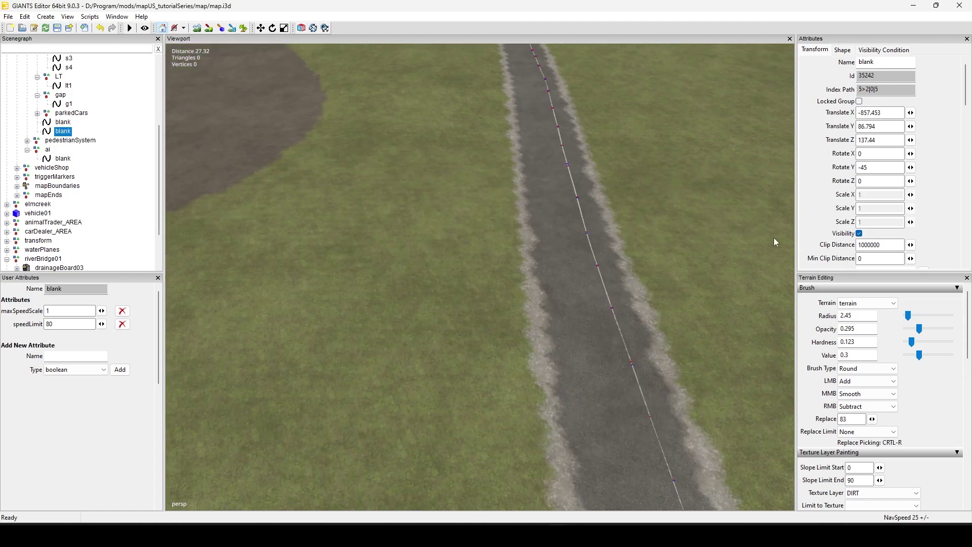
middle_click_drag(564, 314, 547, 248, "alt")
left_click_drag(501, 349, 587, 369, "alt")
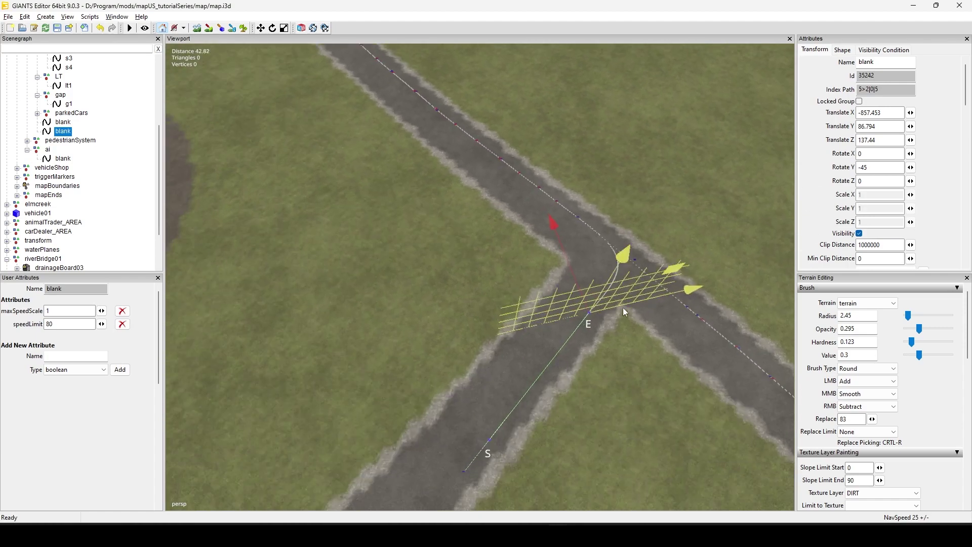
Examine the copied blank spline's link between s3 and the turn spline on the side road
scroll(568, 379, "up", 3)
middle_click_drag(568, 379, 617, 324, "alt")
left_click_drag(618, 324, 618, 357, "alt")
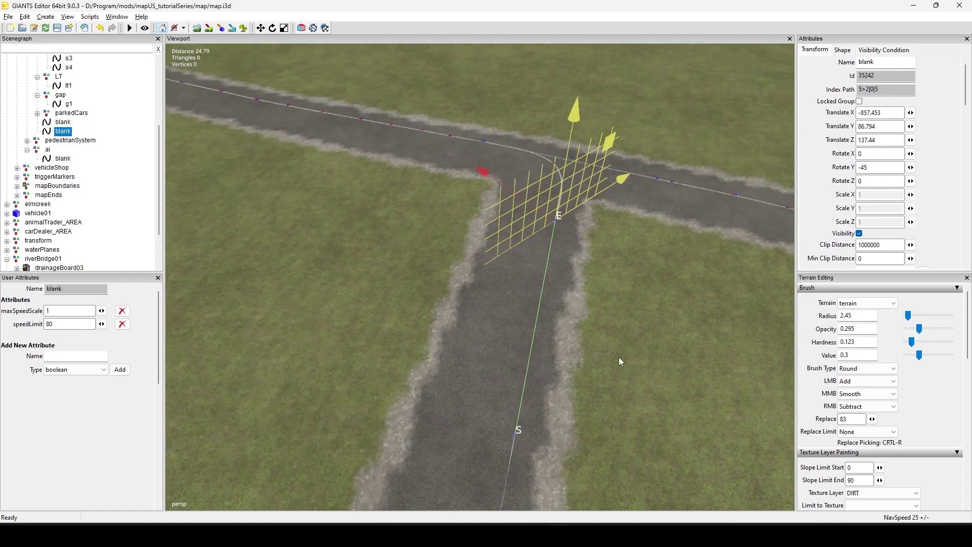
scroll(630, 366, "down", 2)
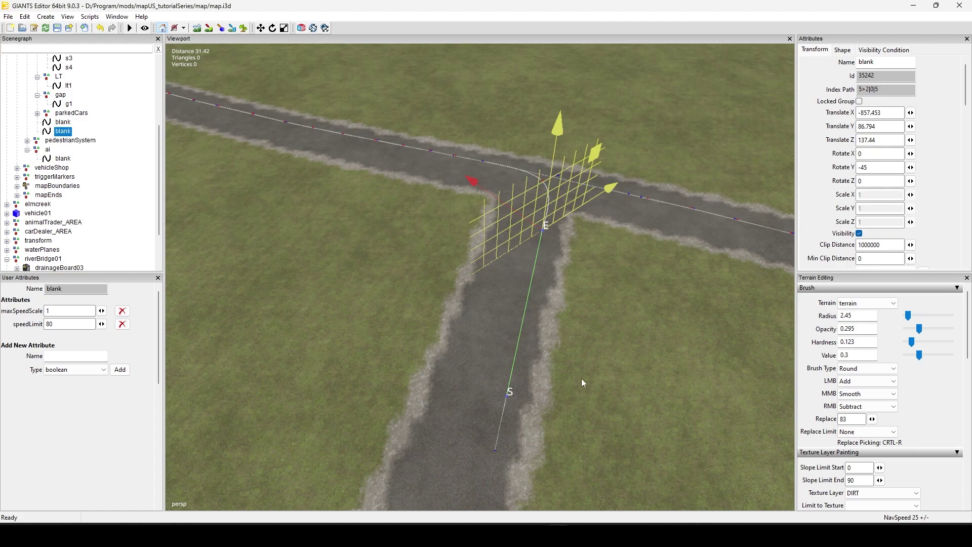
middle_click_drag(612, 379, 600, 318, "alt")
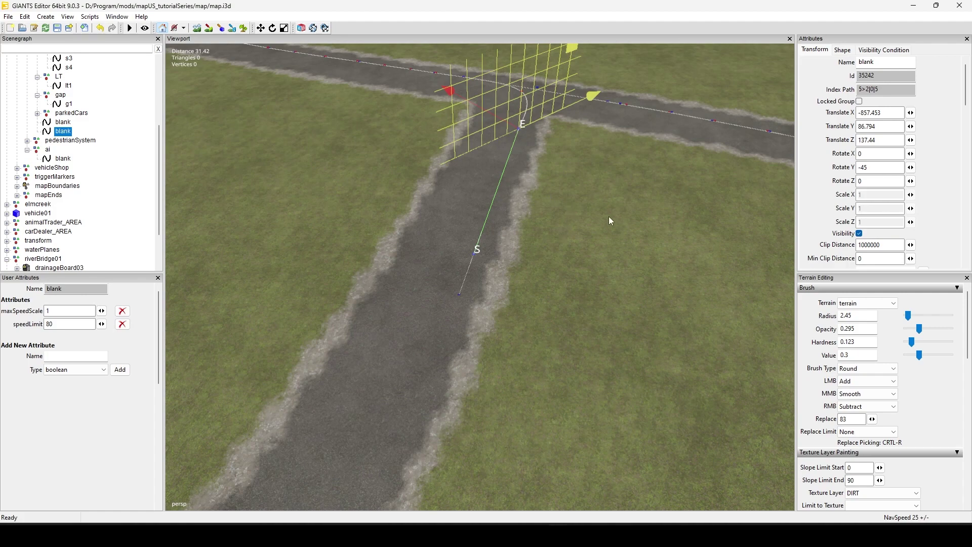
middle_click_drag(609, 216, 596, 286, "alt")
scroll(597, 286, "up", 3)
left_click_drag(597, 286, 575, 327, "alt")
scroll(575, 327, "down", 2)
middle_click_drag(565, 342, 576, 317, "alt")
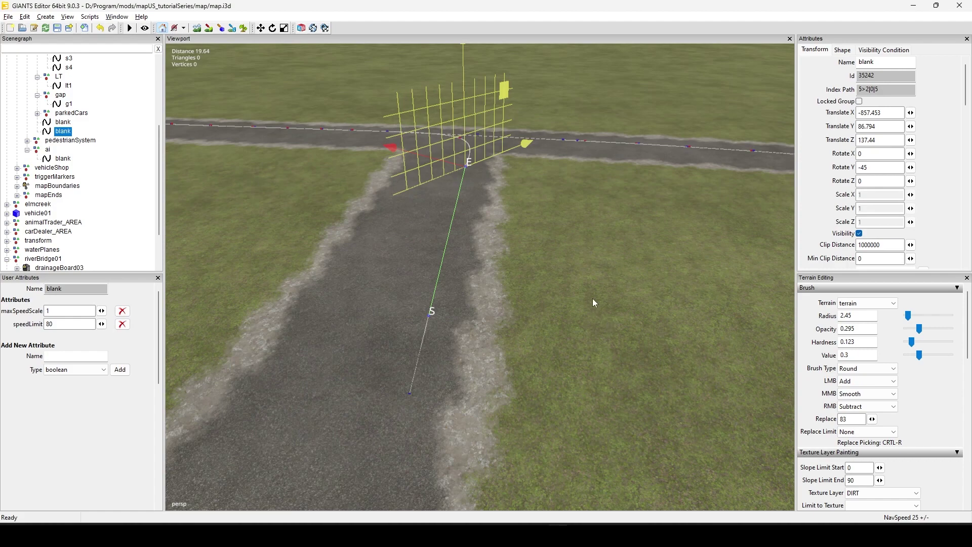
left_click_drag(592, 300, 575, 328, "alt")
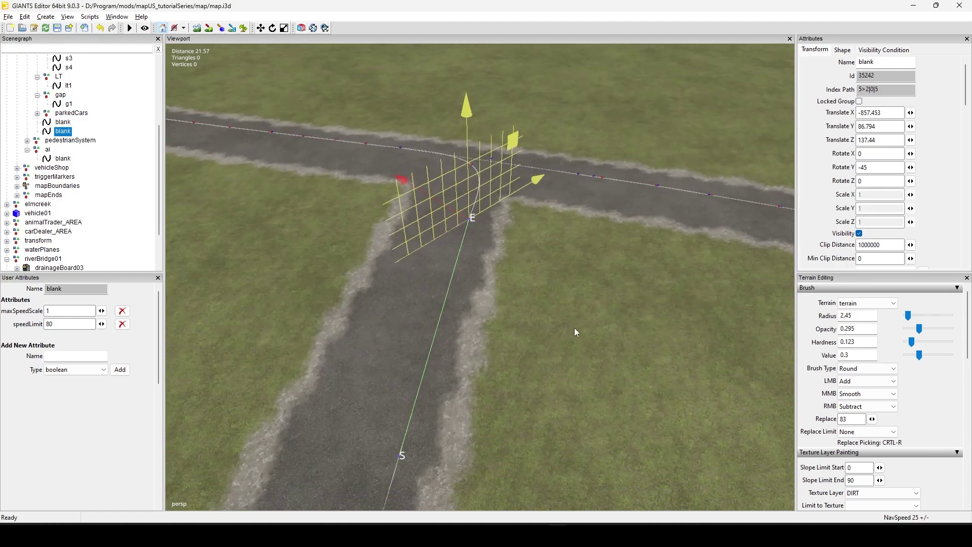
Shorten the copied blank spline by moving its start point up the side road, close to its end point at the turn
left_click(408, 467)
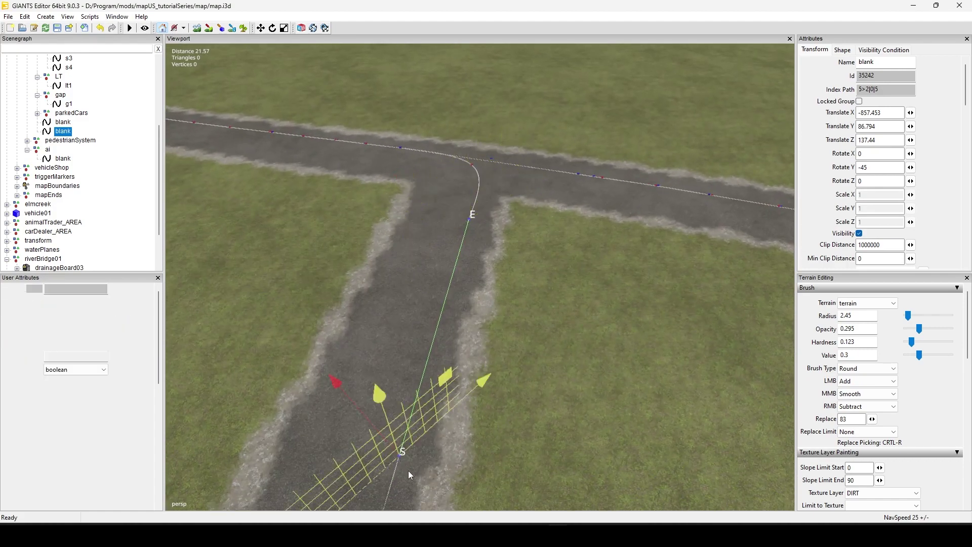
left_click(487, 344)
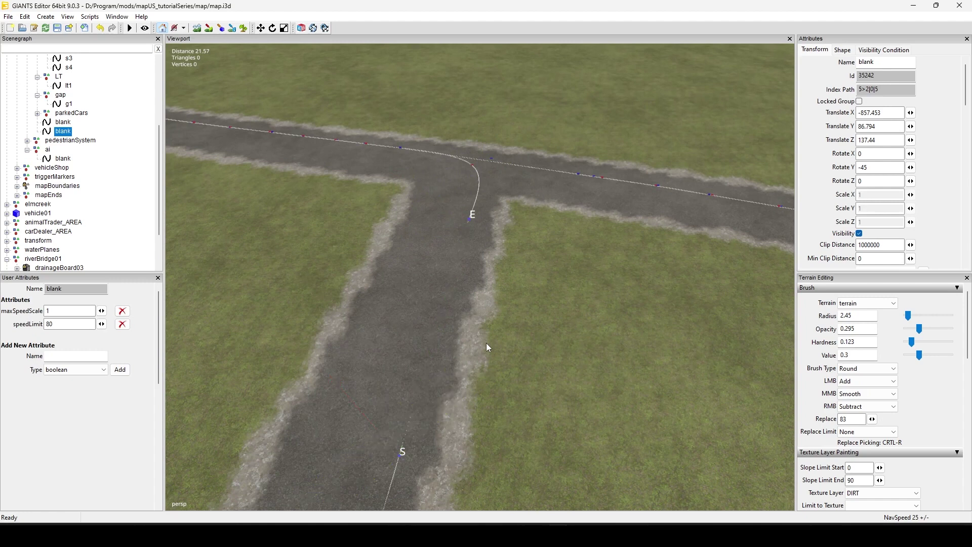
left_click(445, 288)
left_click_drag(445, 293, 446, 293)
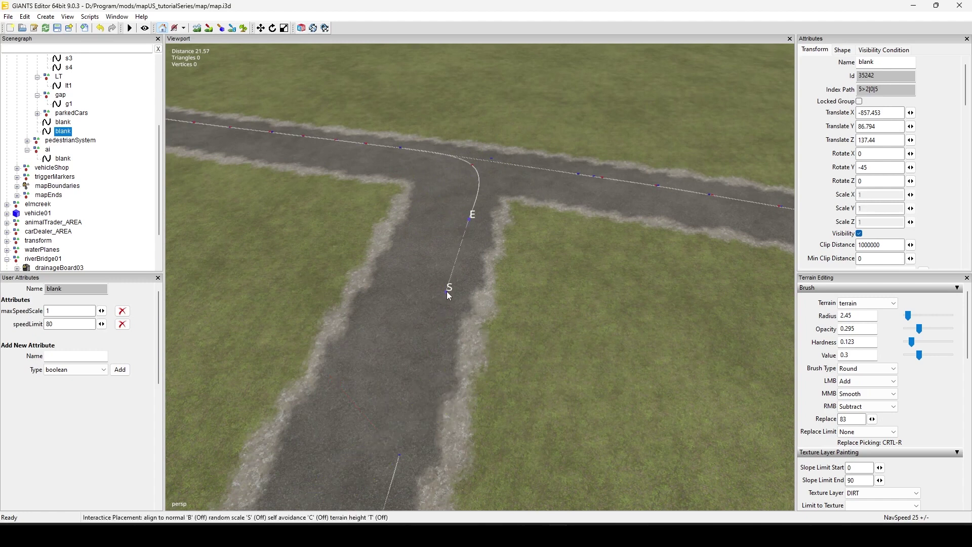
left_click(449, 285)
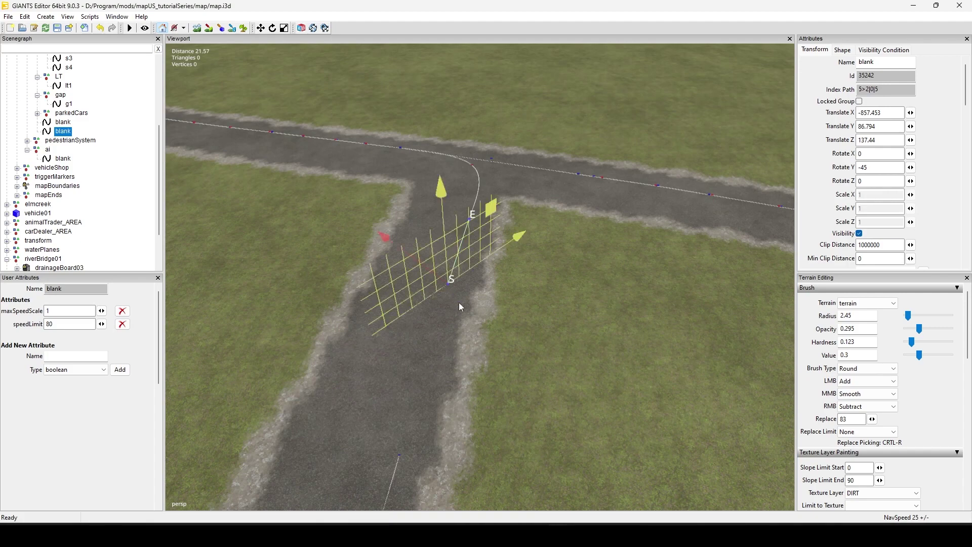
Extend s3 with additional points along the side road until its end meets the start of the shortened blank spline
middle_click_drag(580, 376, 583, 361, "alt")
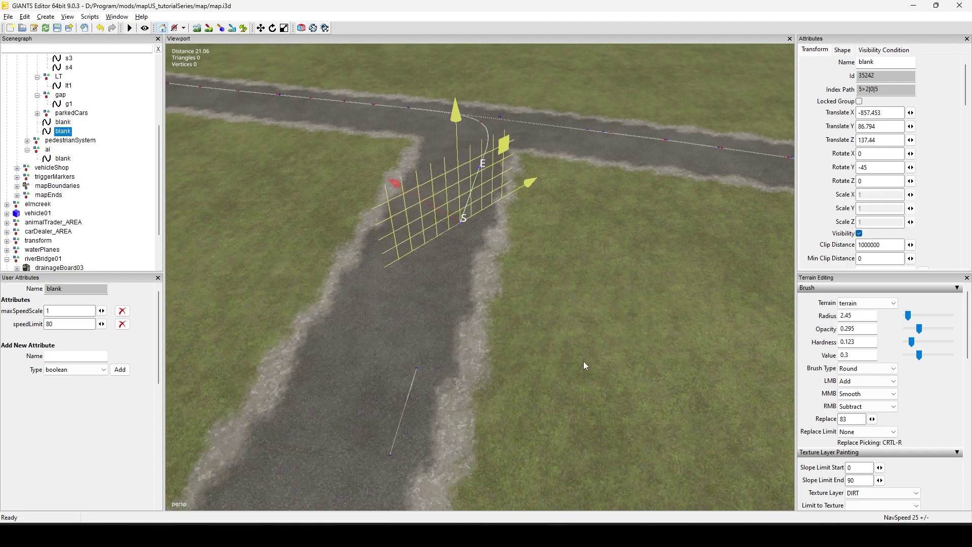
left_click(419, 369)
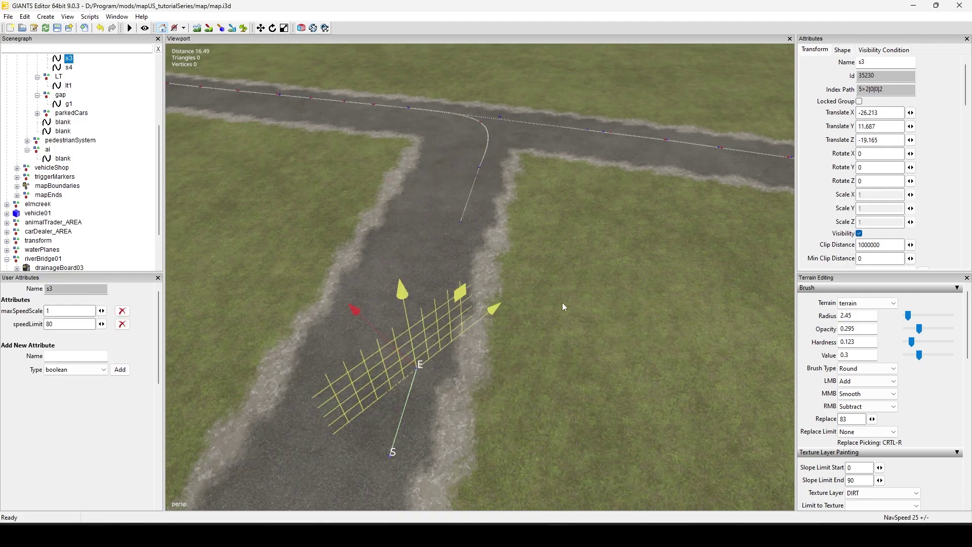
middle_click_drag(563, 302, 614, 364, "alt")
scroll(607, 359, "down", 2)
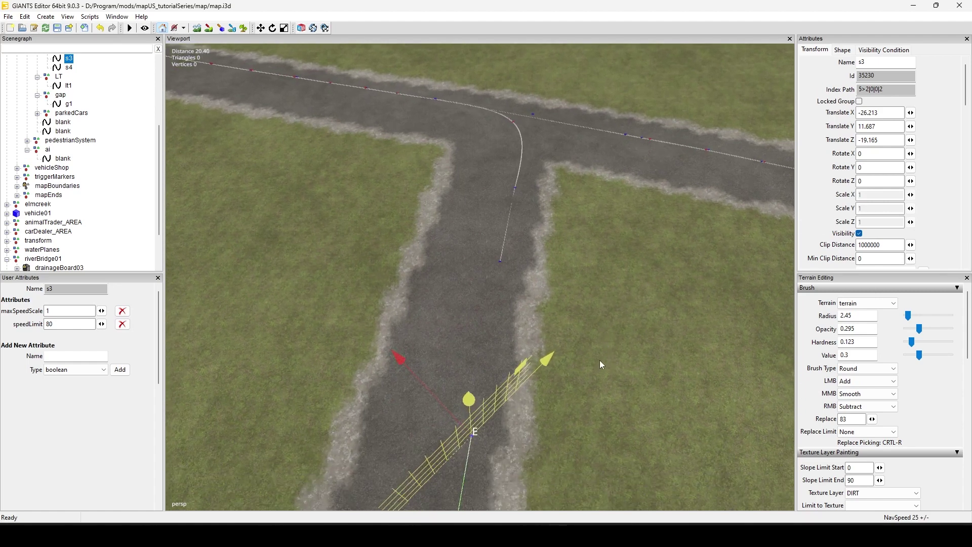
key("Insert")
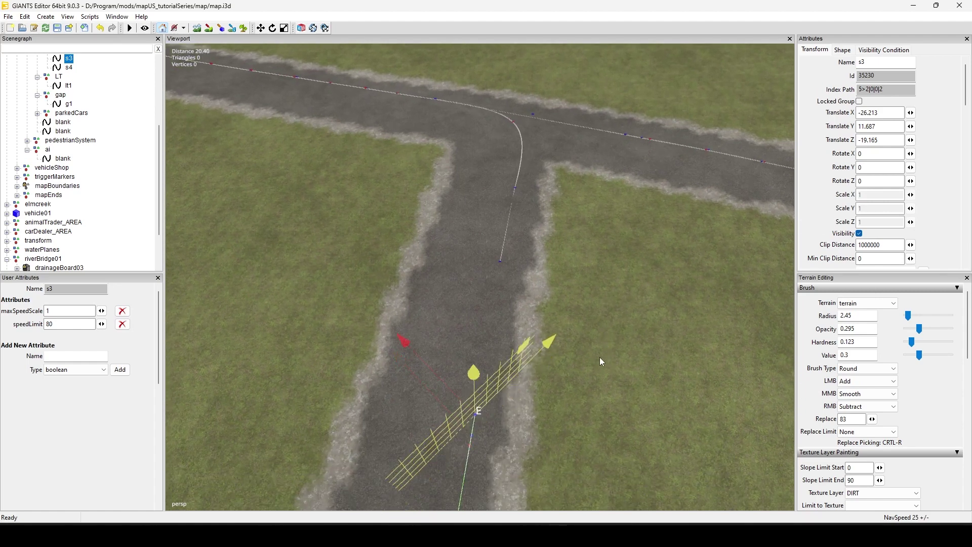
left_click(600, 357)
left_click(483, 370)
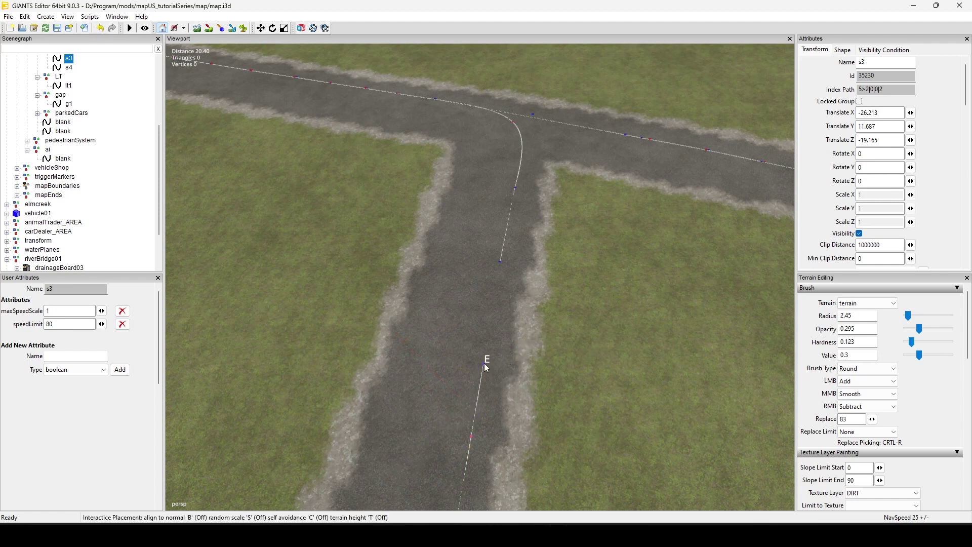
left_click(489, 330)
left_click(496, 286)
left_click(496, 289)
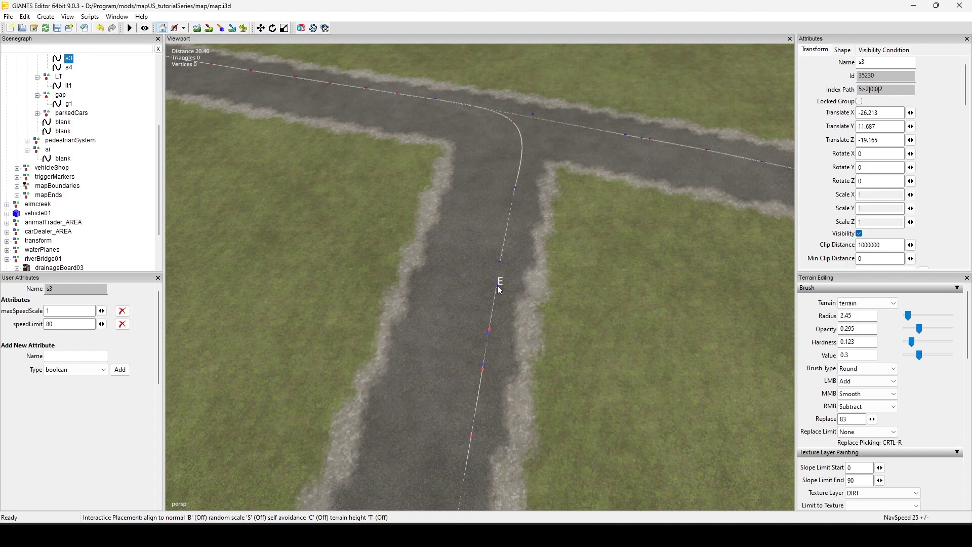
left_click(501, 259)
Examine the extended s3 and its connection through the blank spline to the turn and the main road from several angles
left_click_drag(628, 344, 570, 396, "alt")
middle_click_drag(571, 396, 510, 317, "alt")
left_click_drag(571, 365, 520, 388, "alt")
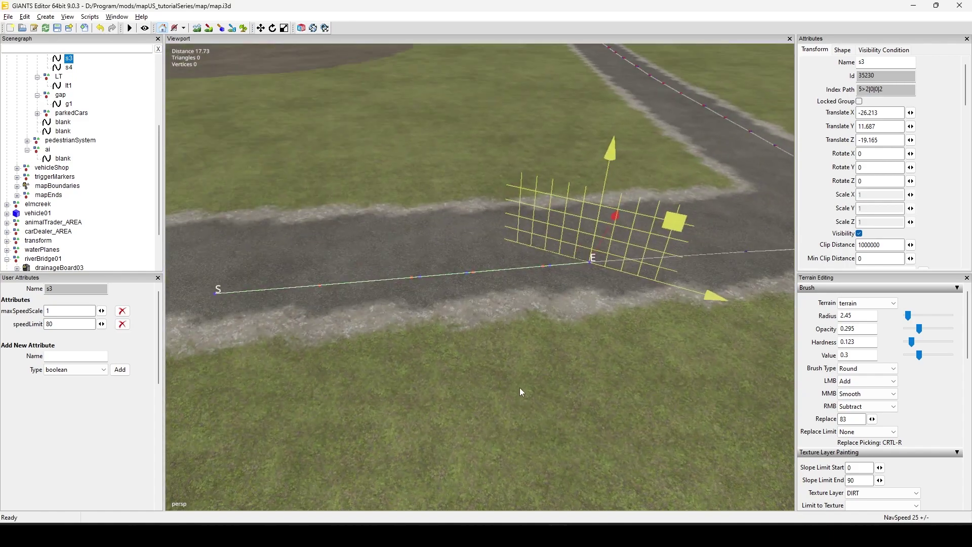
middle_click_drag(519, 388, 469, 383, "alt")
left_click_drag(552, 375, 495, 354, "alt")
scroll(488, 367, "down", 3)
middle_click_drag(517, 386, 480, 396, "alt")
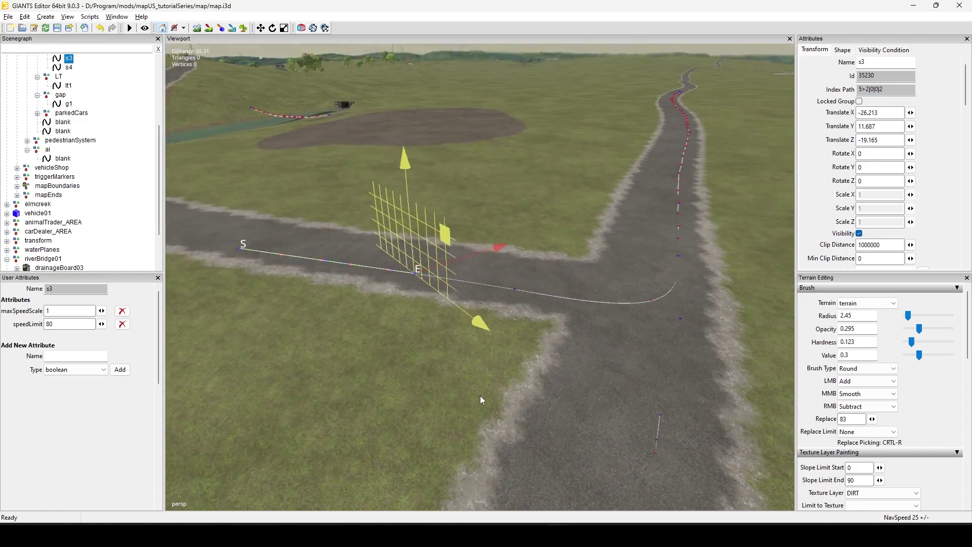
mouse_move(489, 394)
left_mouse_down("alt")
mouse_move(468, 390)
mouse_move(513, 377)
left_mouse_up("alt")
scroll(481, 397, "up", 5)
scroll(509, 372, "down", 3)
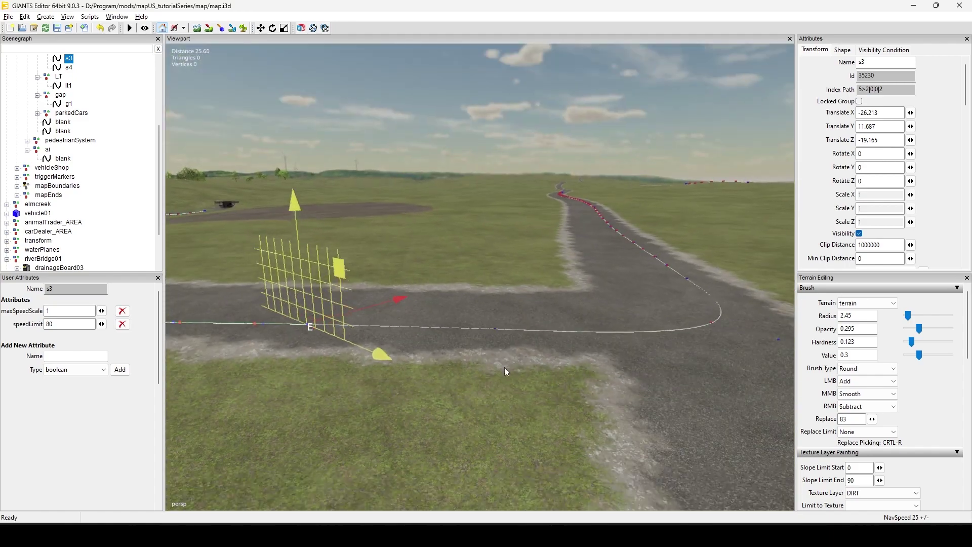
middle_click_drag(504, 367, 523, 423, "alt")
left_click_drag(512, 374, 587, 424, "alt")
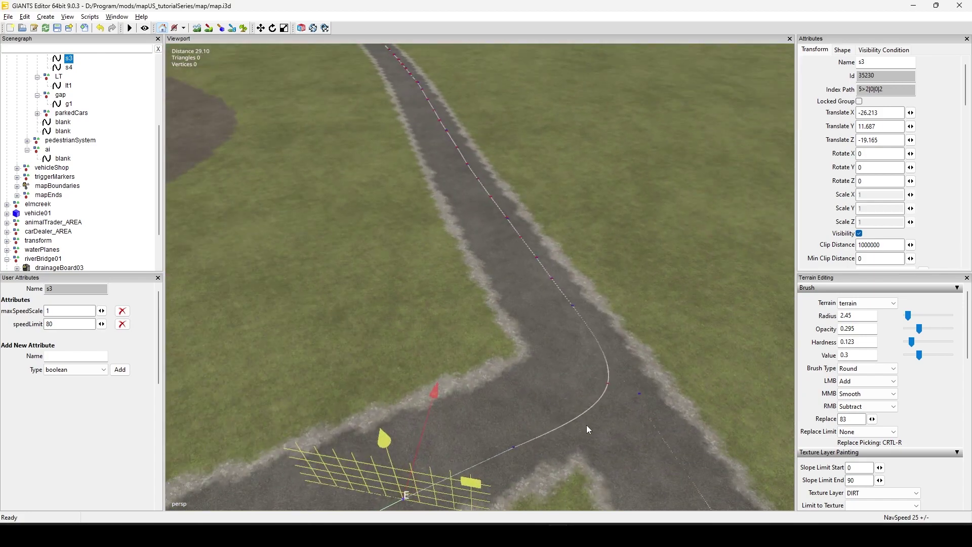
middle_click_drag(586, 424, 604, 378, "alt")
left_click_drag(604, 379, 508, 362, "alt")
Examine the ends of turn spline lt1, street spline s3 and the blank splines at the T-junction
left_click(588, 414)
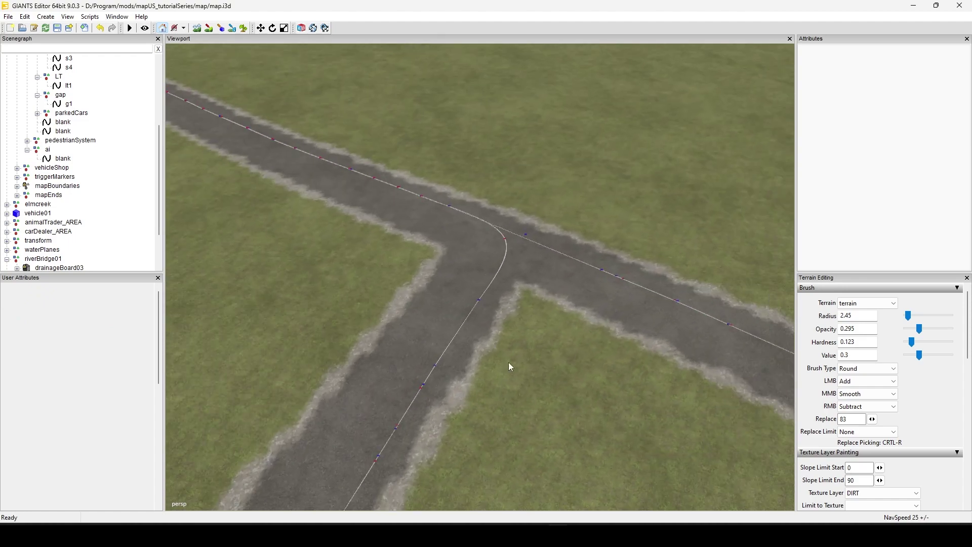
left_click(480, 303)
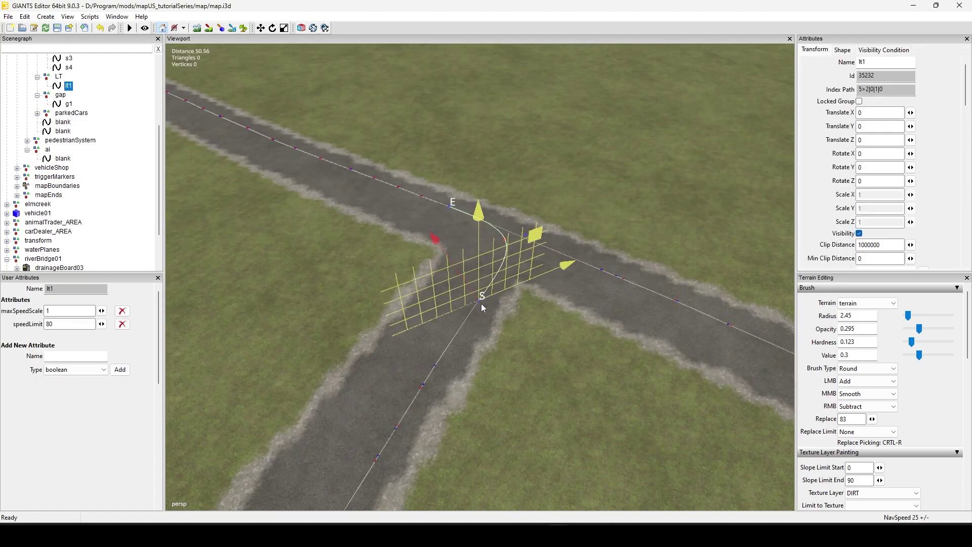
left_click(436, 366)
middle_click_drag(487, 438, 513, 441, "alt")
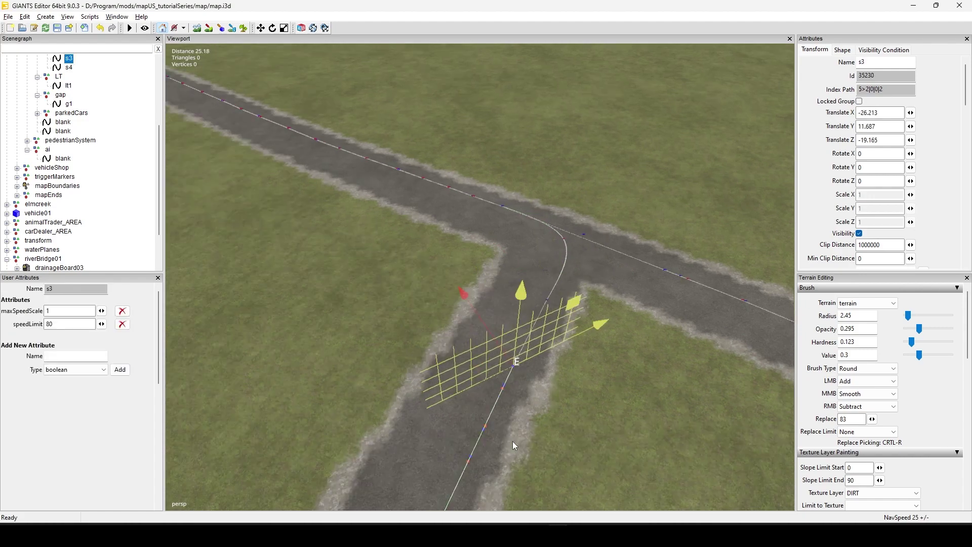
scroll(520, 420, "up", 3)
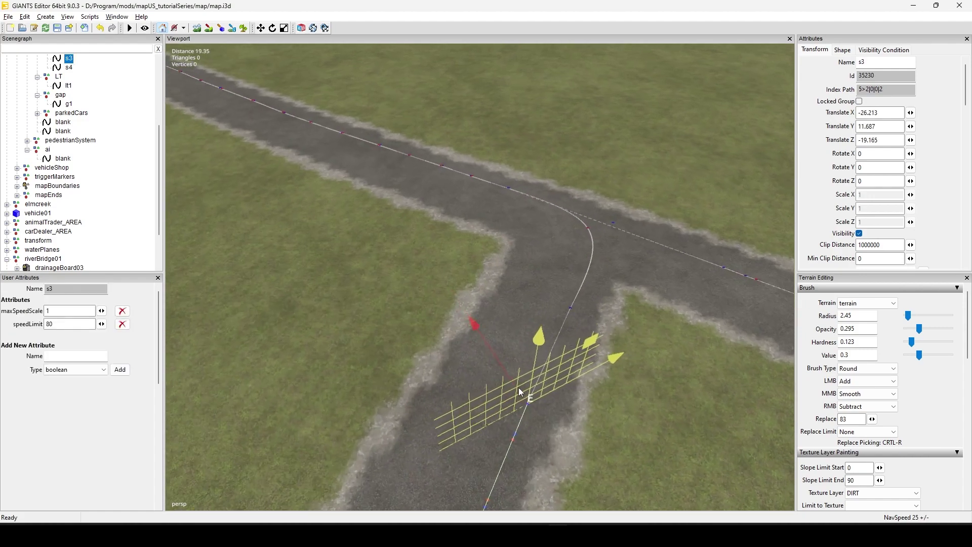
left_click(62, 123)
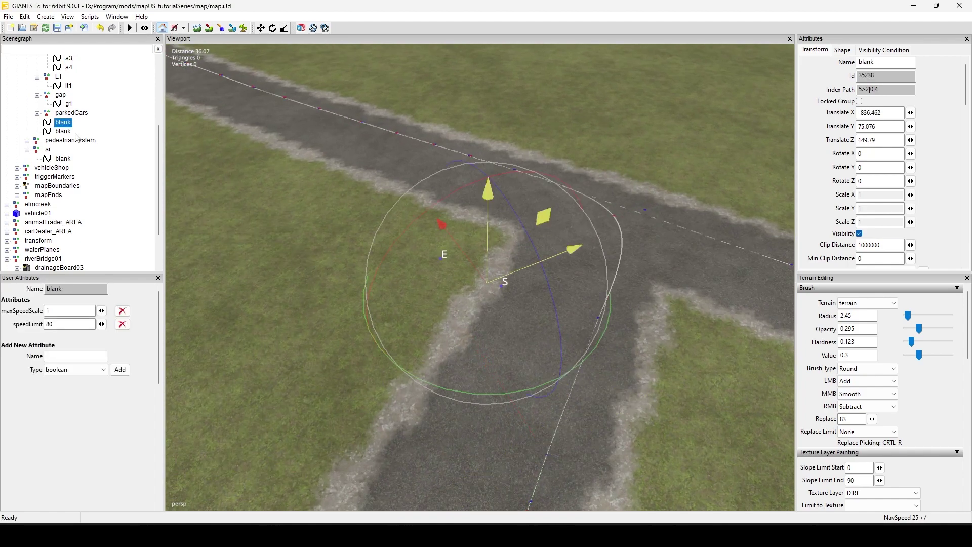
Rename the short blank spline connecting s3 to lt1 as stp1
left_click(63, 131)
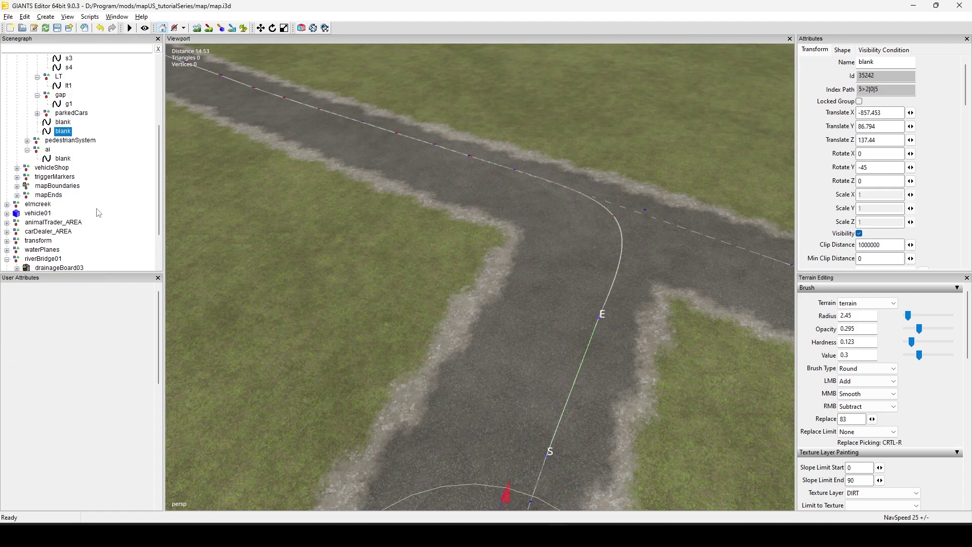
double_click(67, 132)
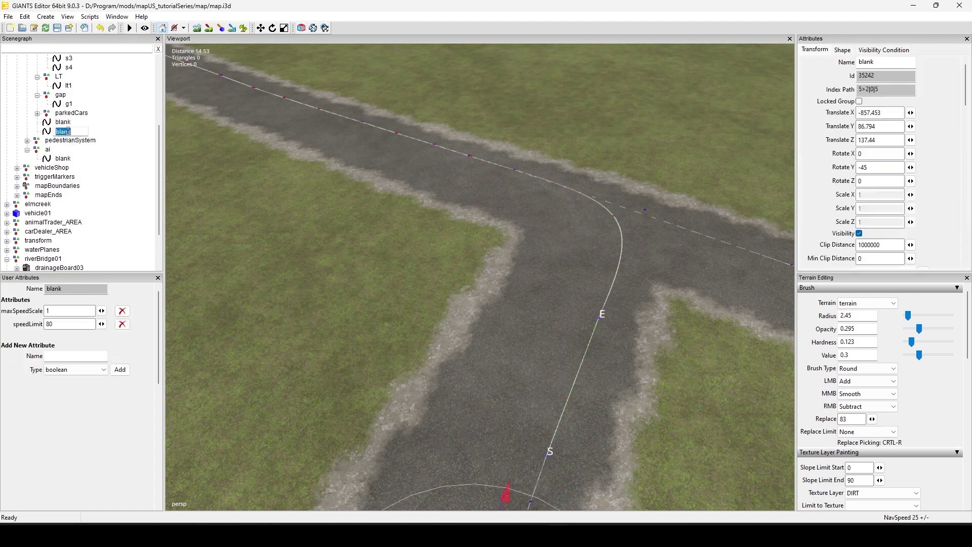
type("stp1")
key("Return")
Put the stp1 spline into its own transform group named stops
key("ctrl+g")
double_click(62, 133)
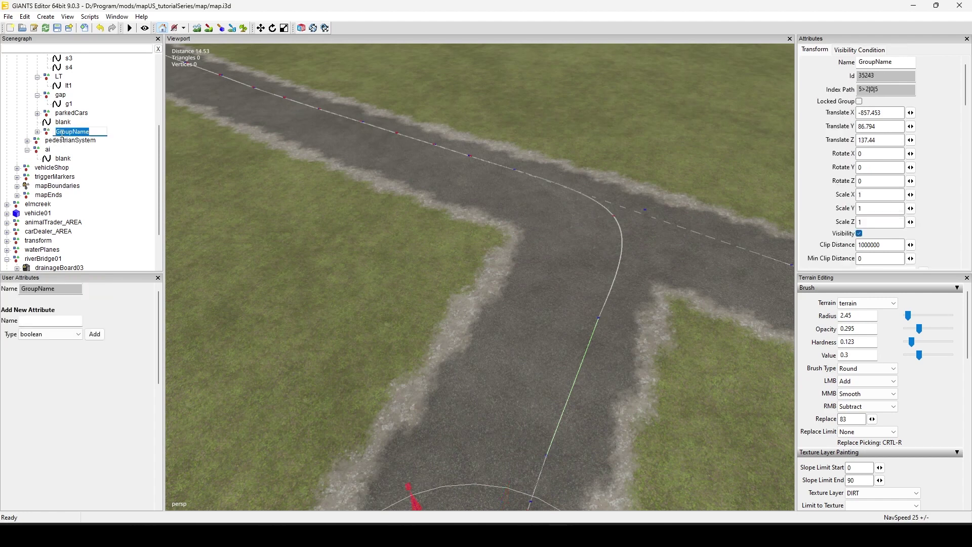
type("stops")
key("Return")
Rename the blank spline in the ai group as ai1 and collapse the group
left_click(64, 123)
scroll(341, 280, "down", 5)
left_click_drag(341, 279, 598, 392, "alt")
middle_click_drag(600, 392, 567, 335, "alt")
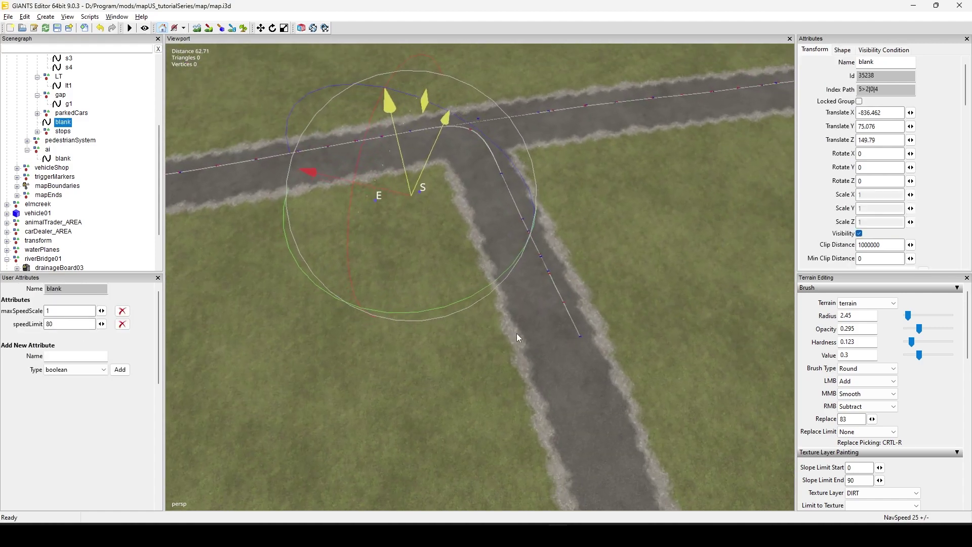
left_click_drag(517, 333, 656, 275, "alt")
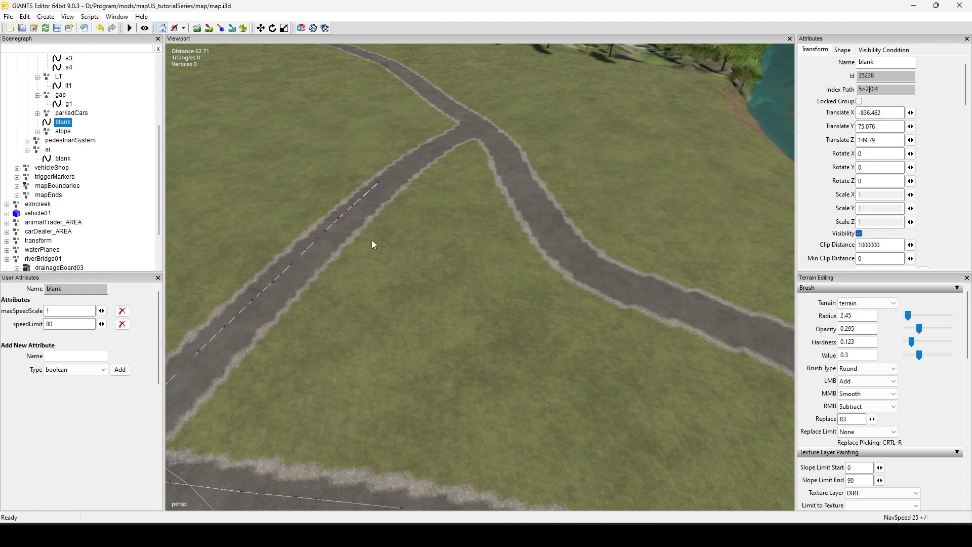
left_click(69, 160)
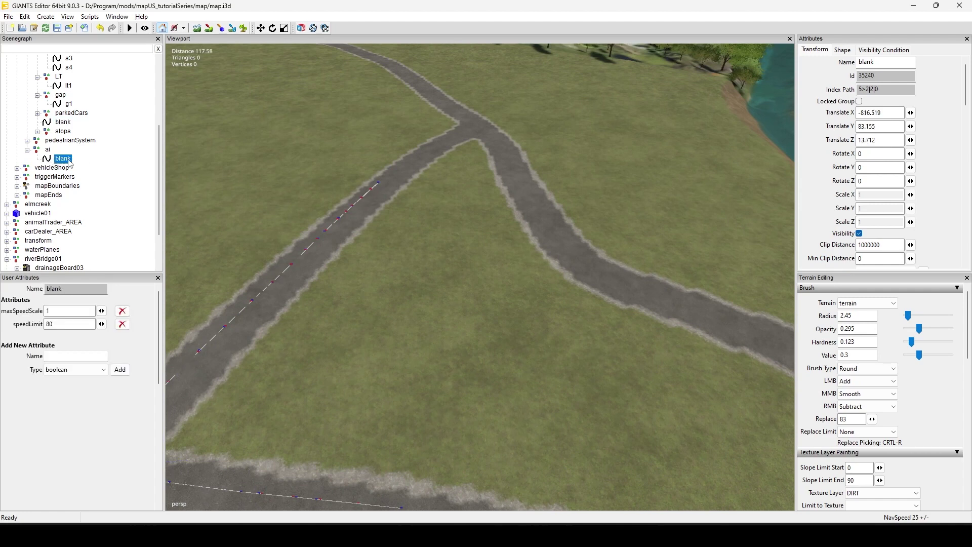
left_click(69, 160)
type("ai1")
key("Return")
left_click(26, 150)
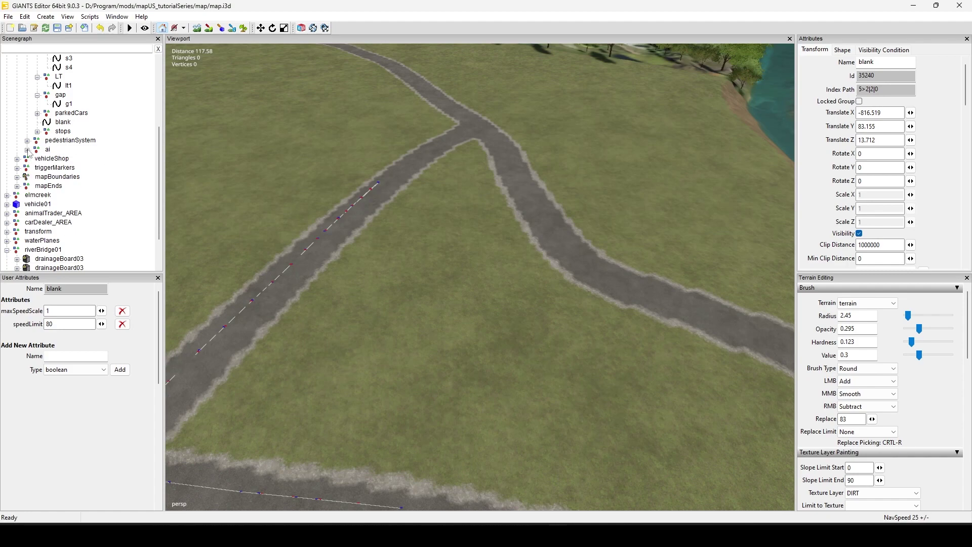
Examine the T-junction's turn spline and the splines along the main and side roads from several angles
left_click_drag(330, 284, 120, 448, "alt")
right_click_drag(298, 401, 438, 381)
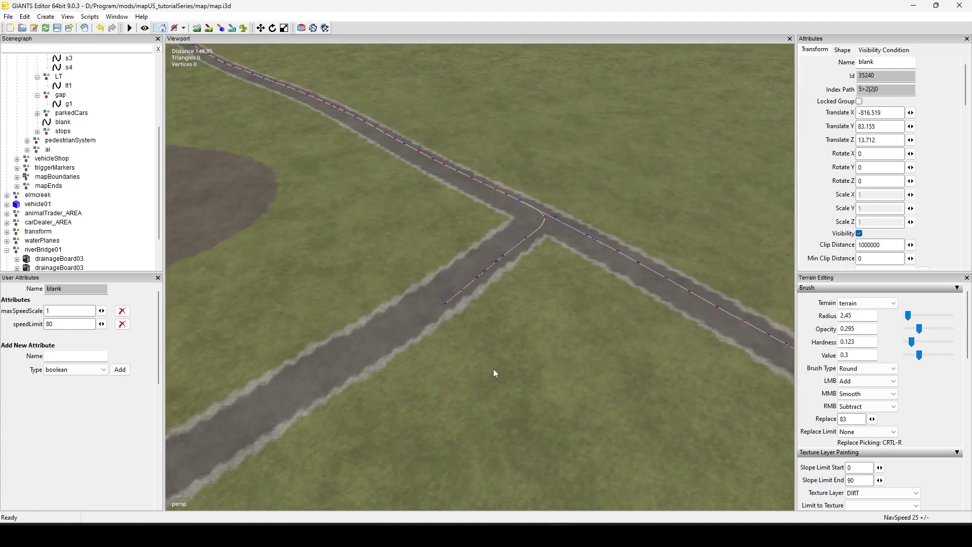
right_click_drag(349, 410, 492, 418)
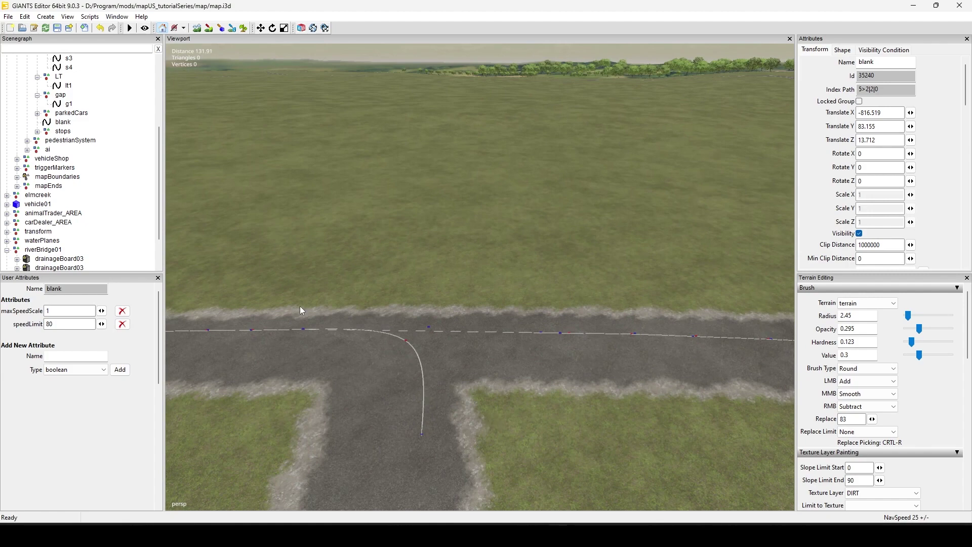
right_click_drag(471, 369, 512, 317)
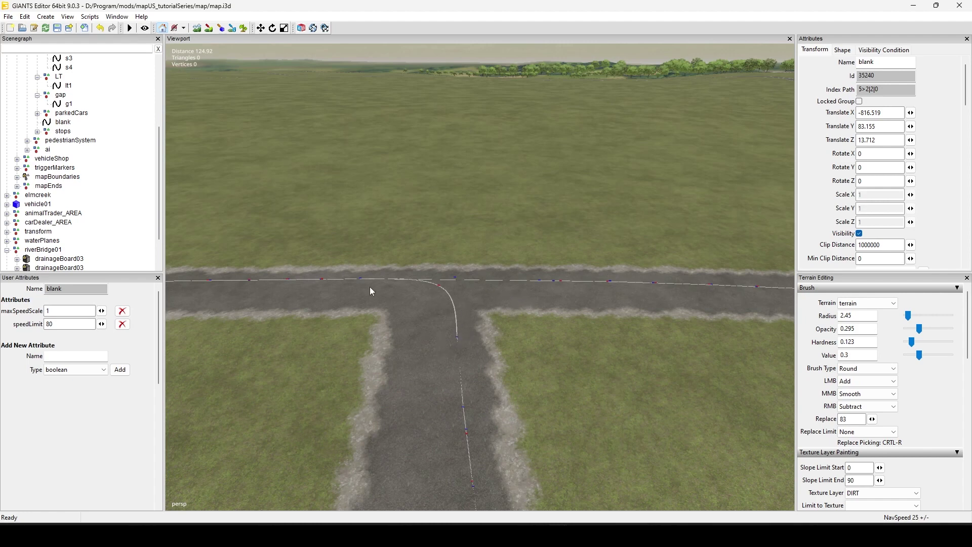
middle_click_drag(621, 288, 553, 371, "alt")
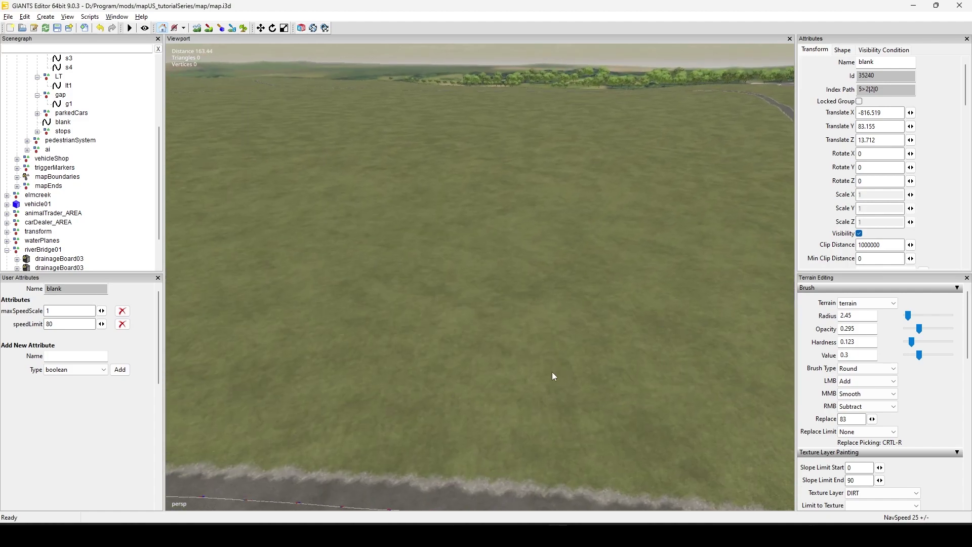
left_click_drag(552, 371, 486, 459, "alt")
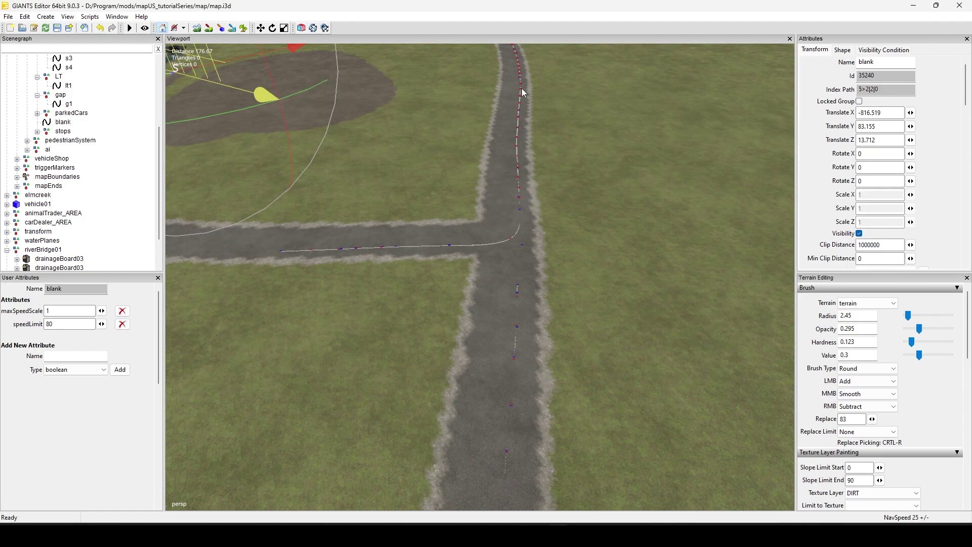
middle_click_drag(565, 198, 604, 274, "alt")
scroll(567, 329, "down", 2)
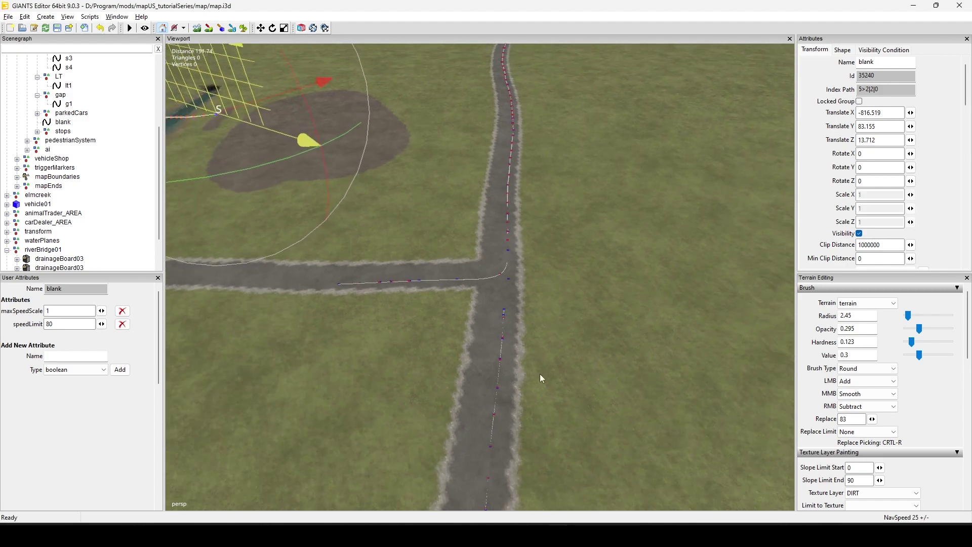
middle_click_drag(540, 374, 456, 487, "alt")
scroll(552, 293, "down", 1)
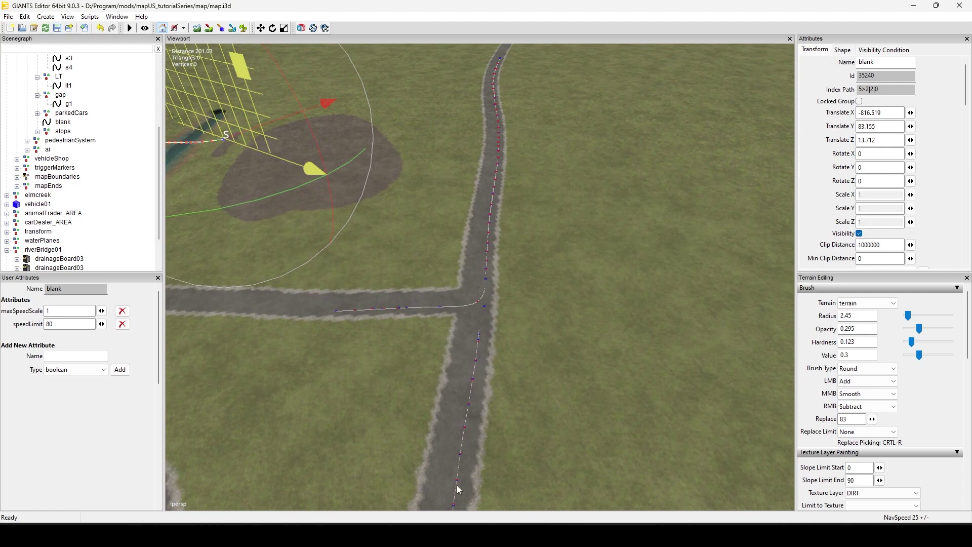
Inspect where s1 ends at the junction and how the gap group's spline bridges the main road there
left_click(461, 450)
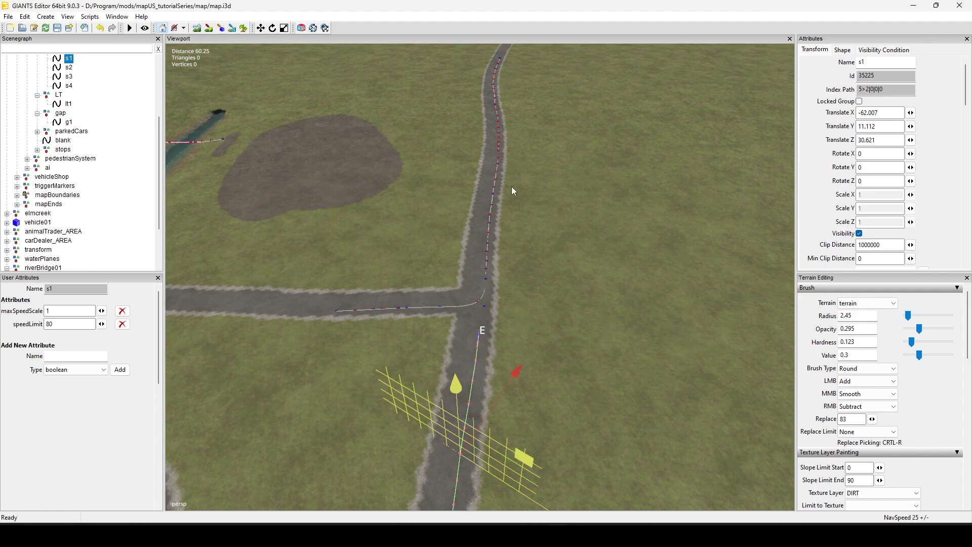
scroll(525, 400, "up", 3)
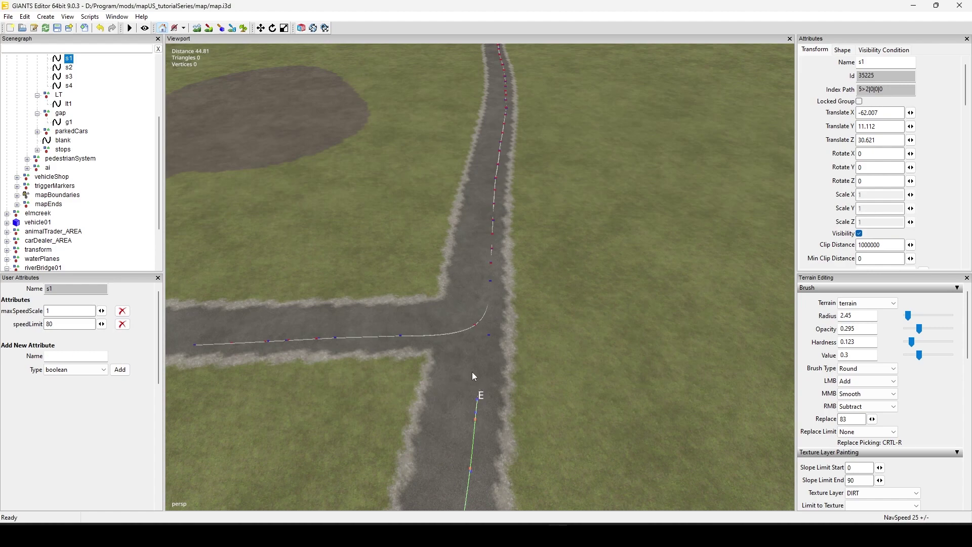
middle_click_drag(557, 331, 482, 323, "alt")
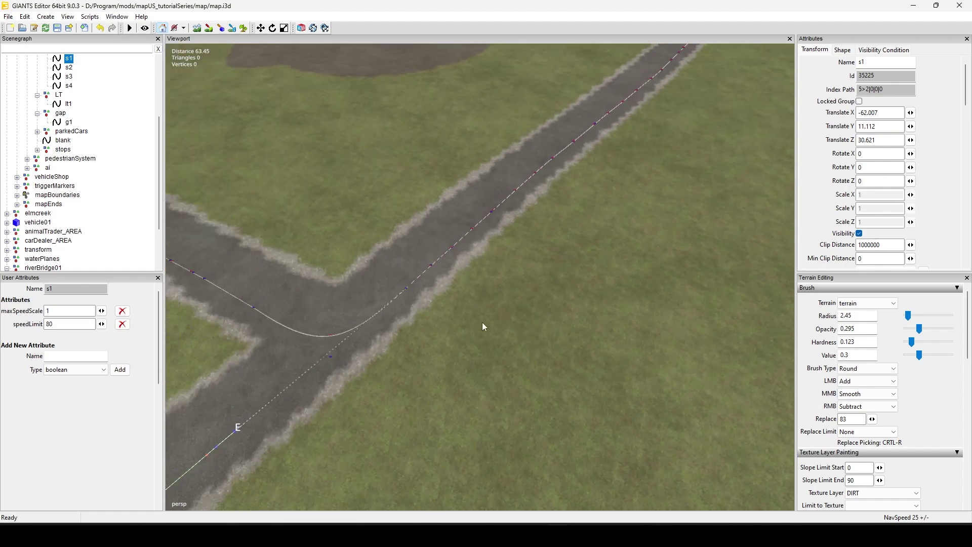
left_click(62, 112)
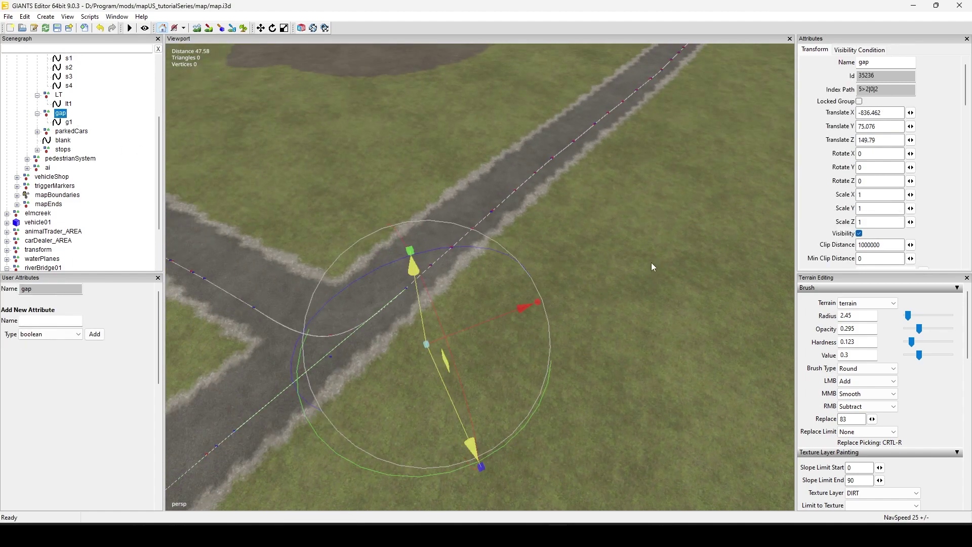
middle_click_drag(677, 350, 612, 401, "alt")
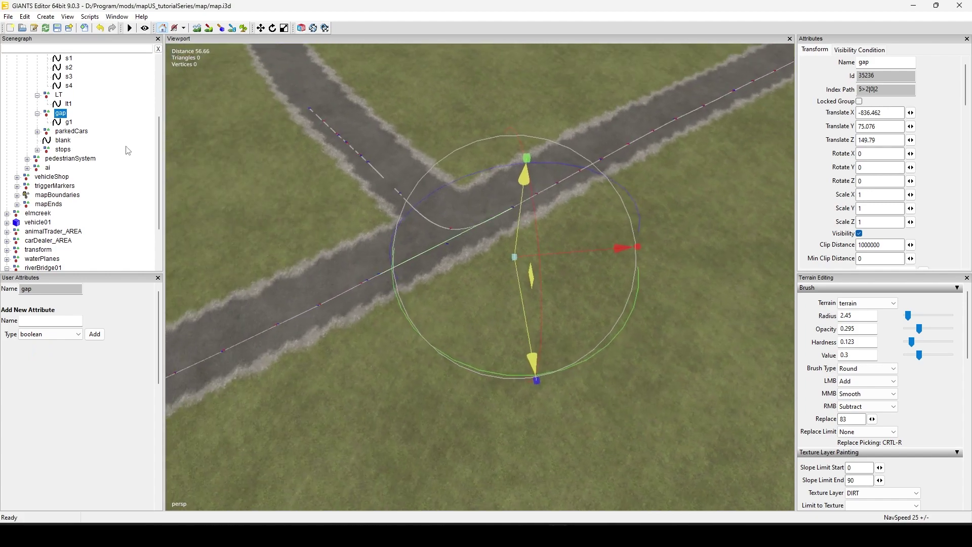
Duplicate the blank traffic spline and place the copy on the grass beside the main road, near the T-junction
left_click(63, 141)
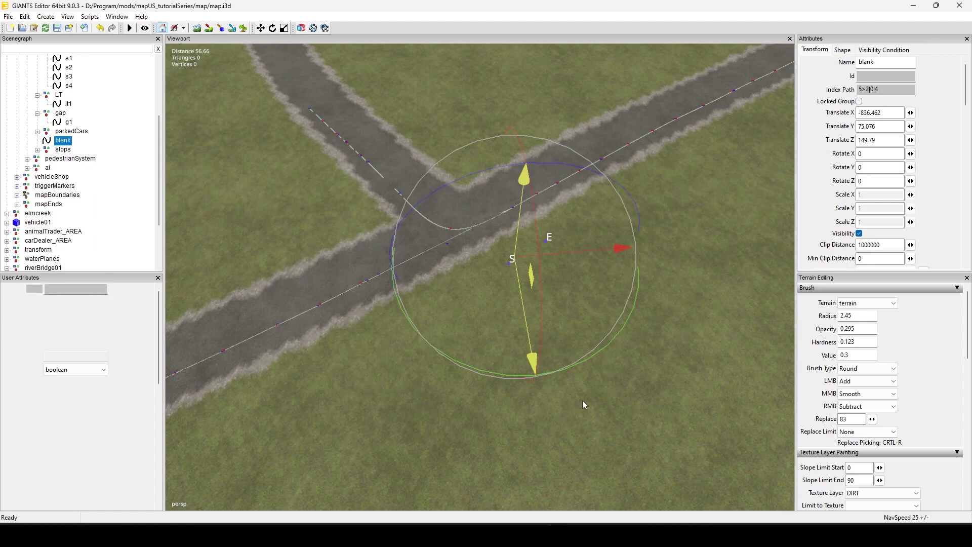
key("ctrl+b")
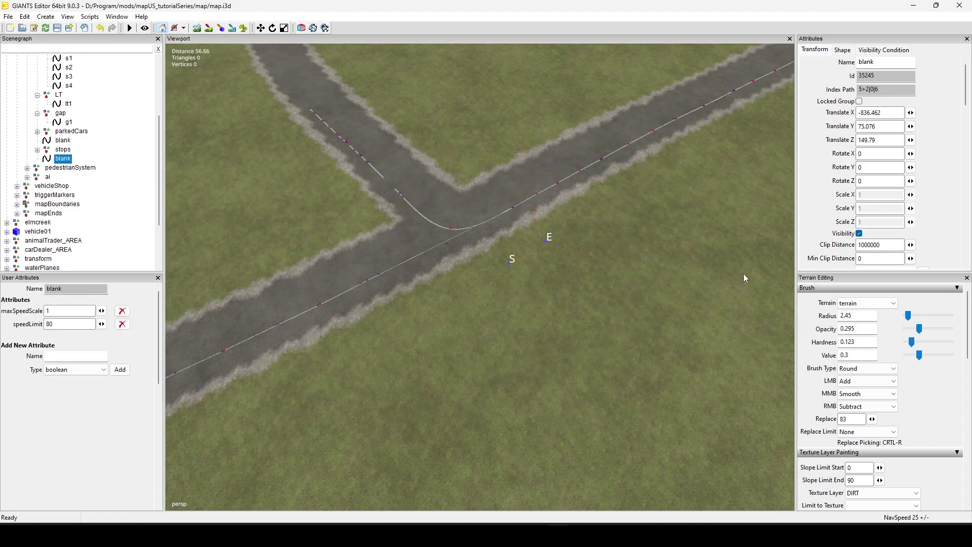
left_click(672, 237)
middle_click_drag(676, 266, 632, 347, "alt")
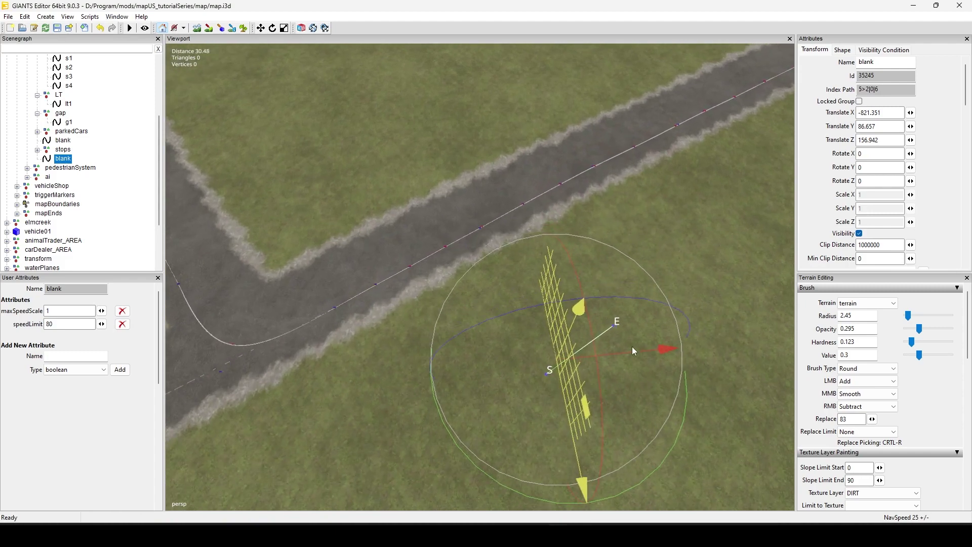
Move the new blank spline's end point onto the main-road lane near the turn, leaving its start on the grass
left_click(617, 326)
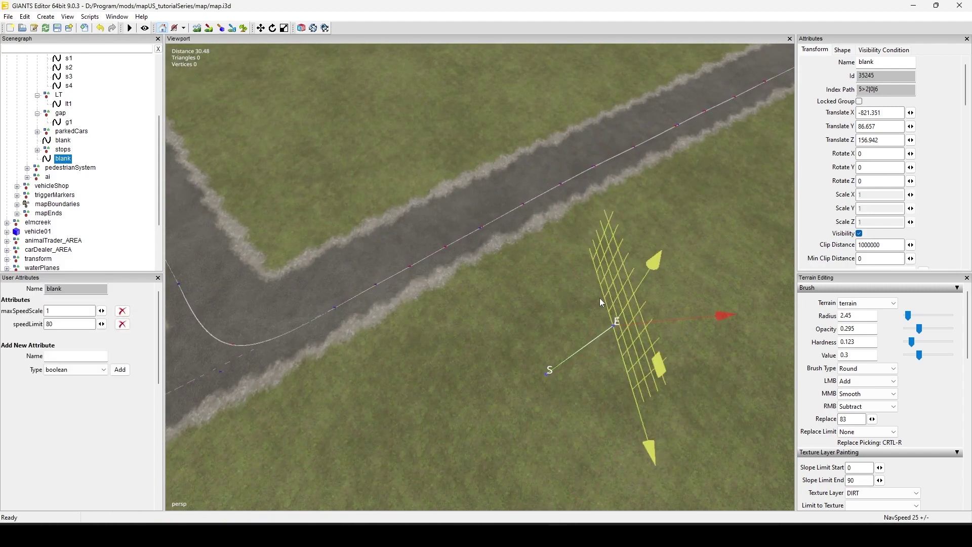
key("ctrl+b")
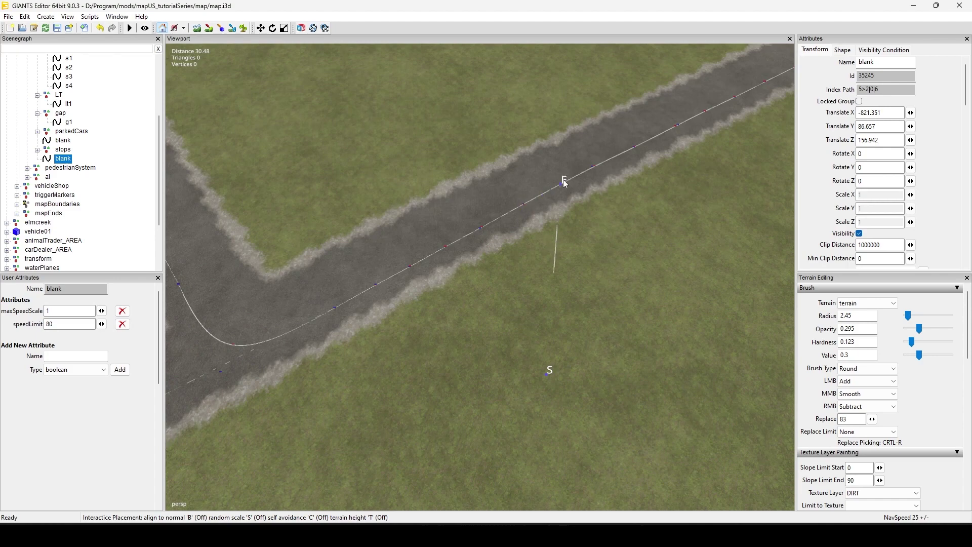
left_click(416, 269)
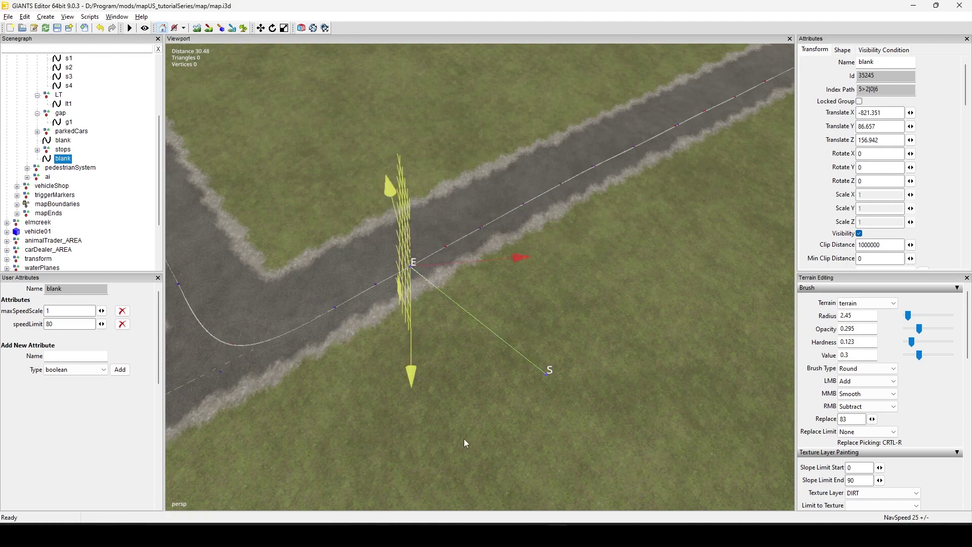
Examine the new blank spline's position relative to the turn and the main-road splines from several angles
right_click_drag(466, 444, 581, 365)
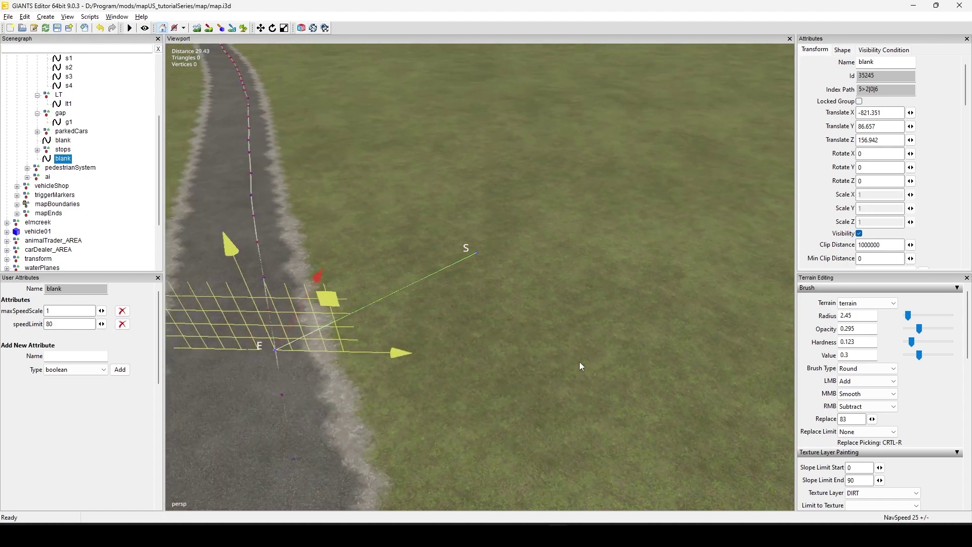
middle_click_drag(579, 362, 591, 350, "alt")
scroll(550, 347, "down", 5)
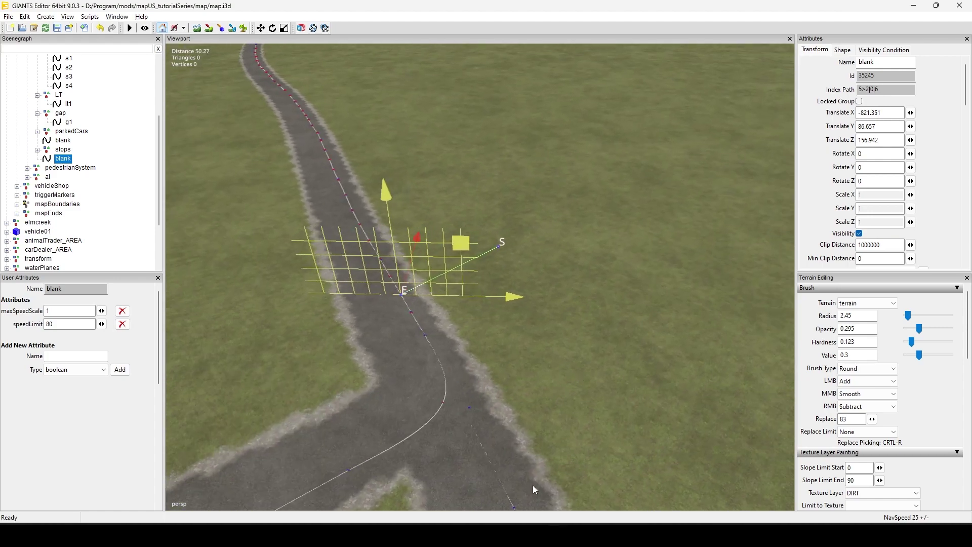
middle_click_drag(613, 291, 611, 331, "alt")
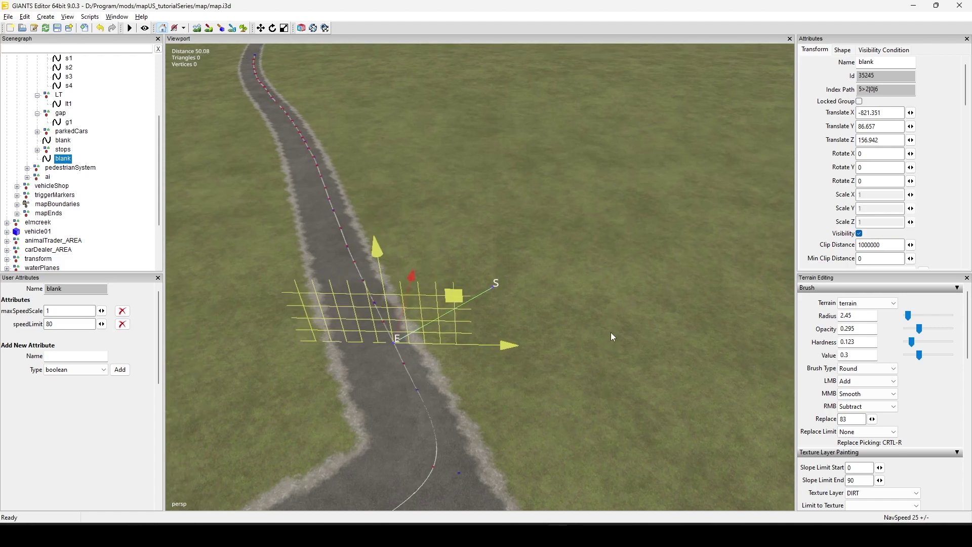
middle_click_drag(528, 440, 550, 332, "alt")
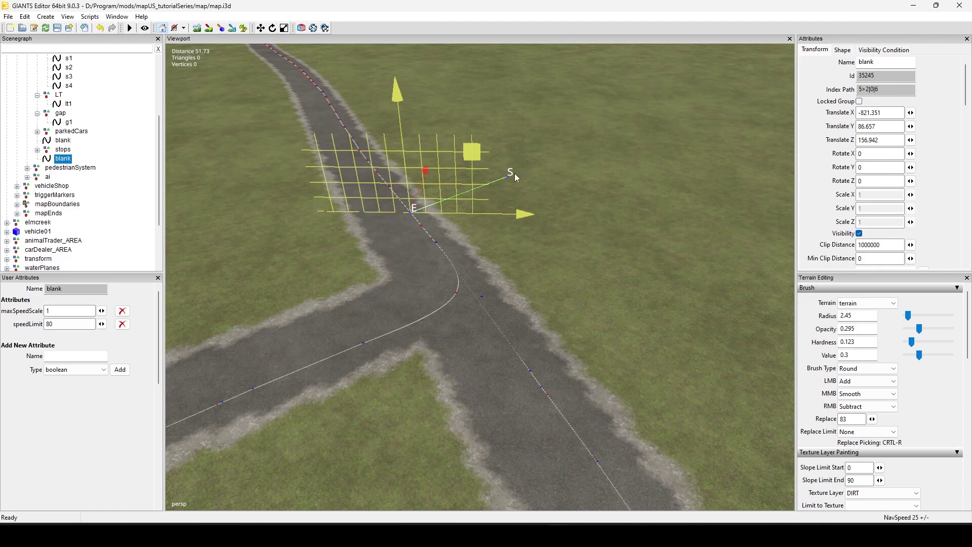
mouse_move(595, 253)
middle_mouse_down("alt")
mouse_move(583, 289)
mouse_move(583, 252)
middle_mouse_up("alt")
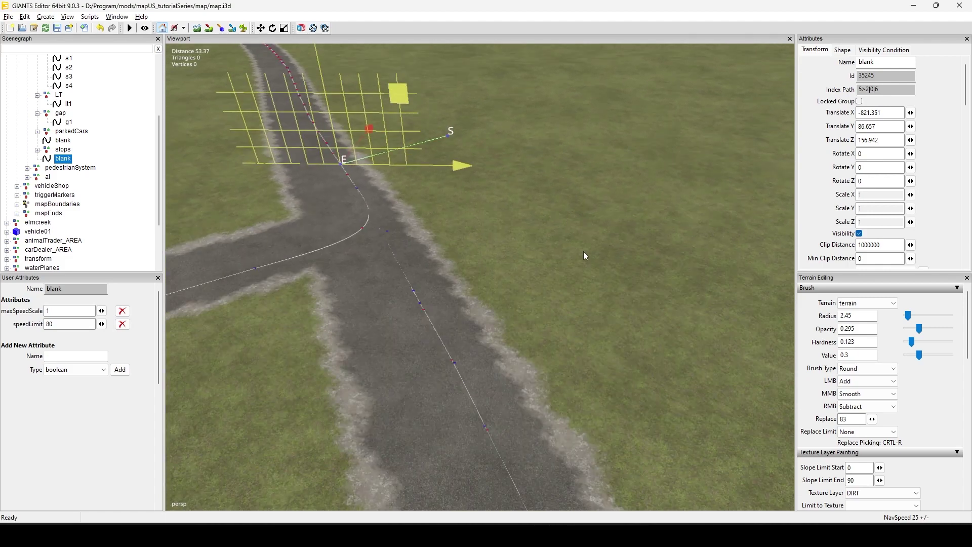
Move the new blank spline's start point to another spot on the grass beside the main road
left_click(484, 426)
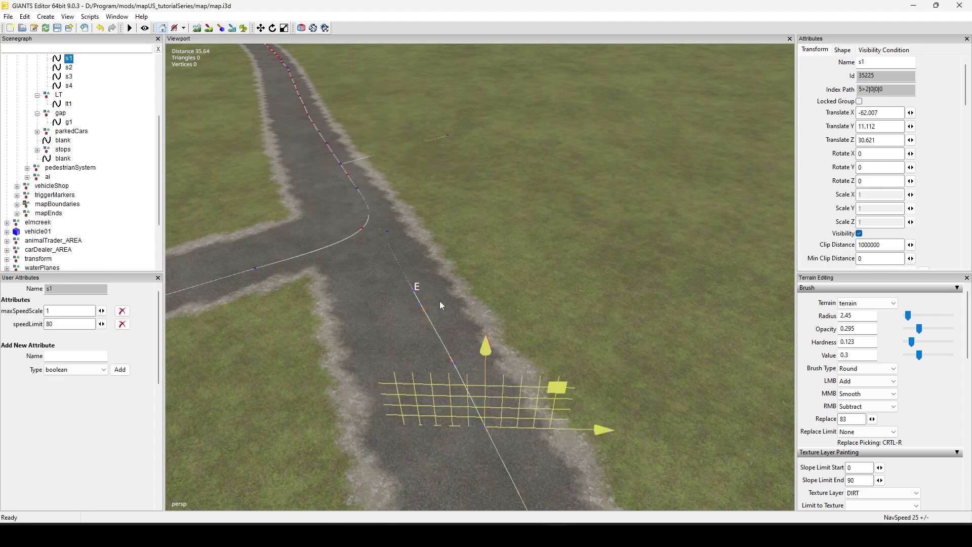
left_click(449, 137)
key("ctrl+b")
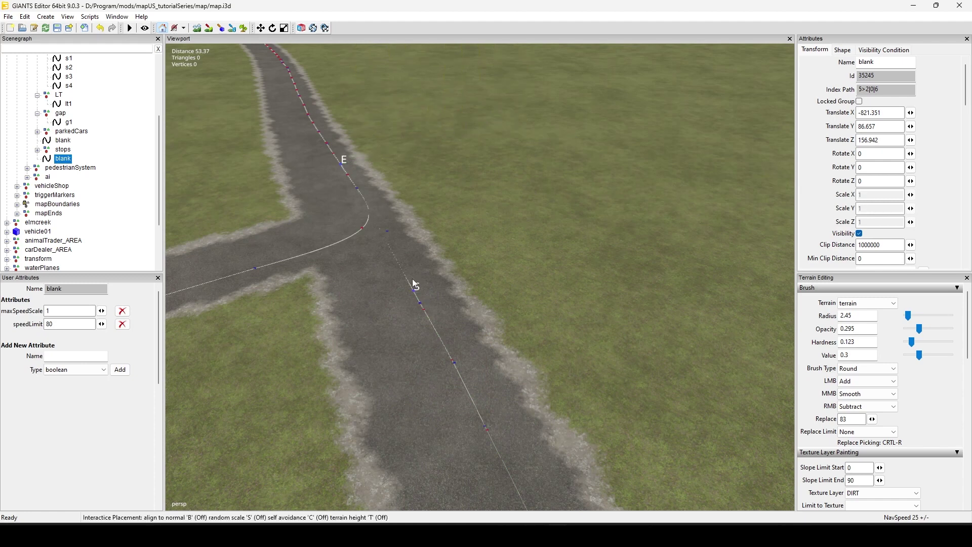
left_click(508, 173)
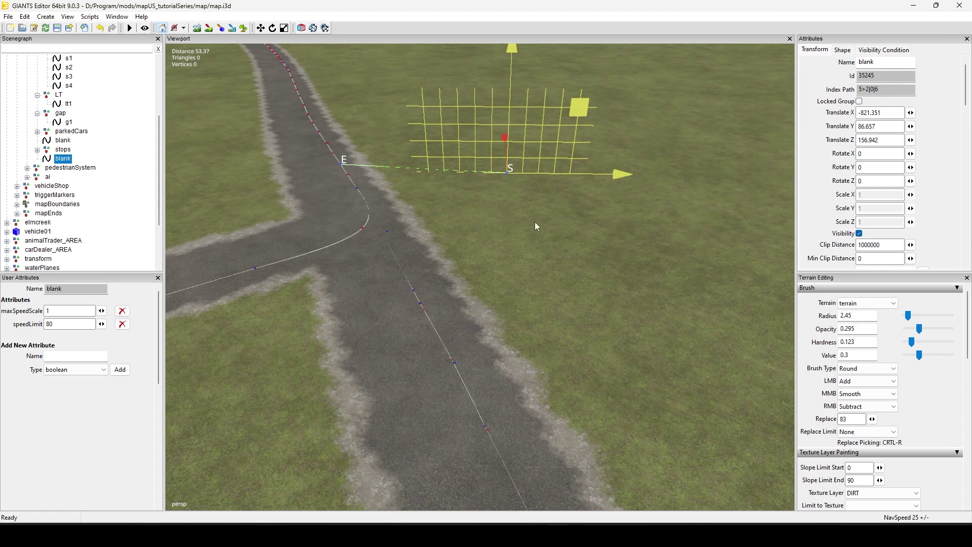
Delete the new blank spline listed after the stops group
left_click(62, 161)
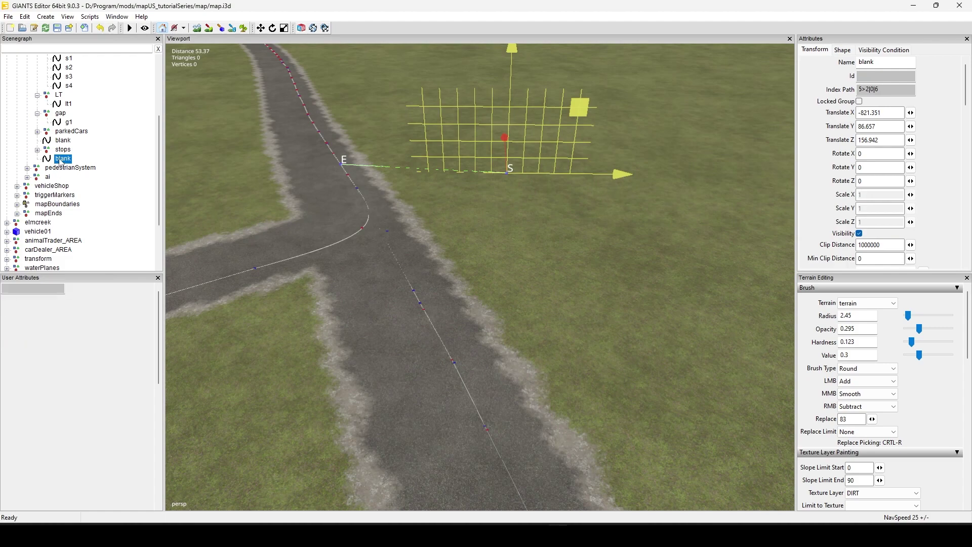
key("Delete")
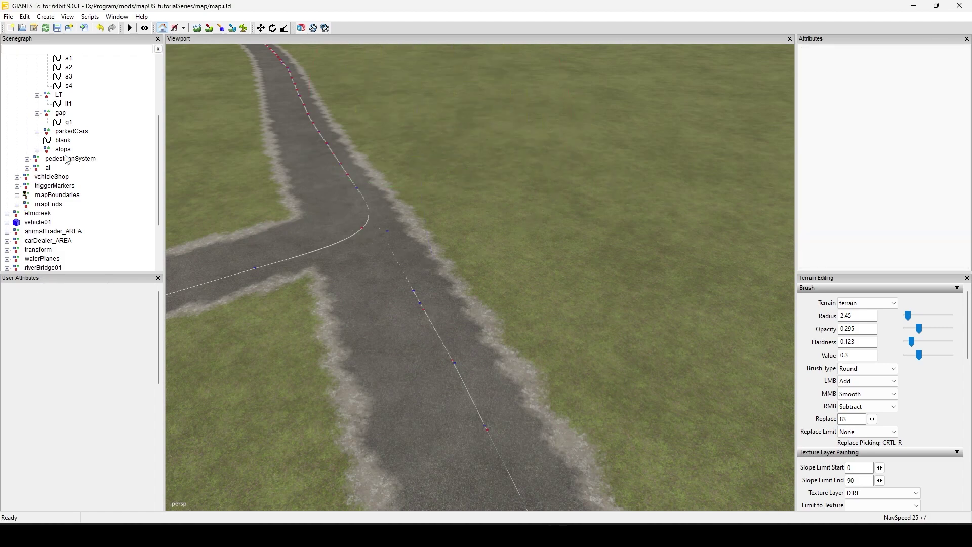
Select the main-road spline s2 beyond the T-junction, check its path, and undo the last change to it
left_click_drag(310, 200, 481, 304, "alt")
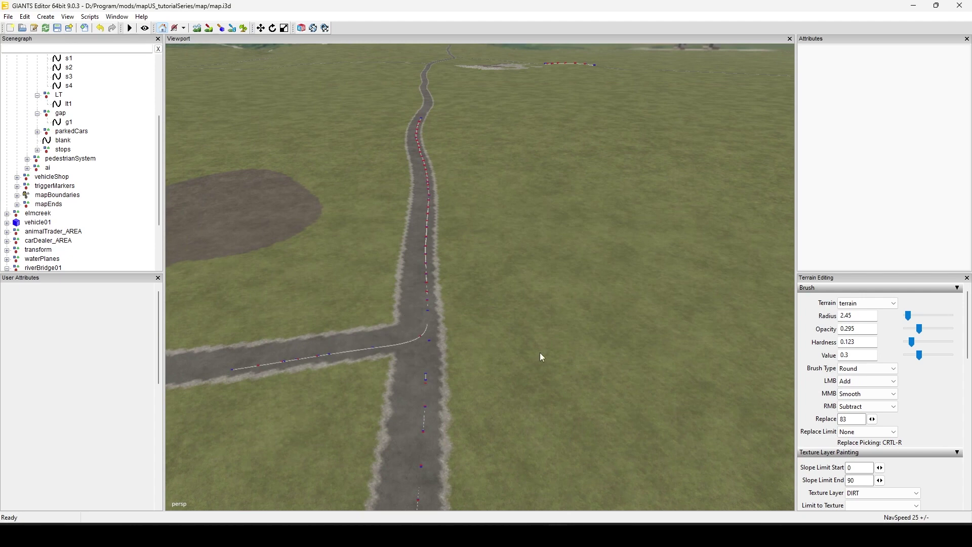
left_click_drag(457, 221, 445, 269, "alt")
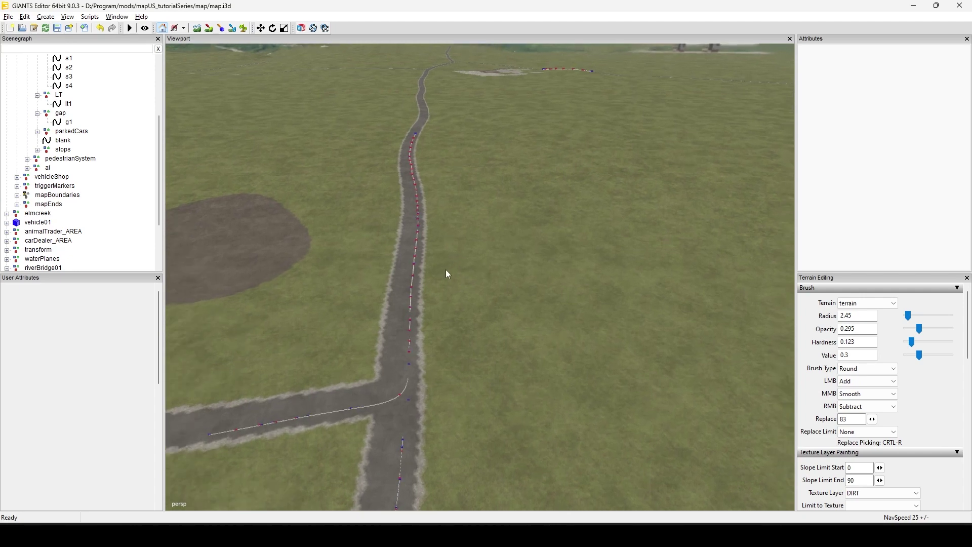
middle_click_drag(445, 269, 449, 389, "alt")
left_click_drag(449, 387, 420, 404, "alt")
right_click_drag(420, 405, 527, 301, "alt")
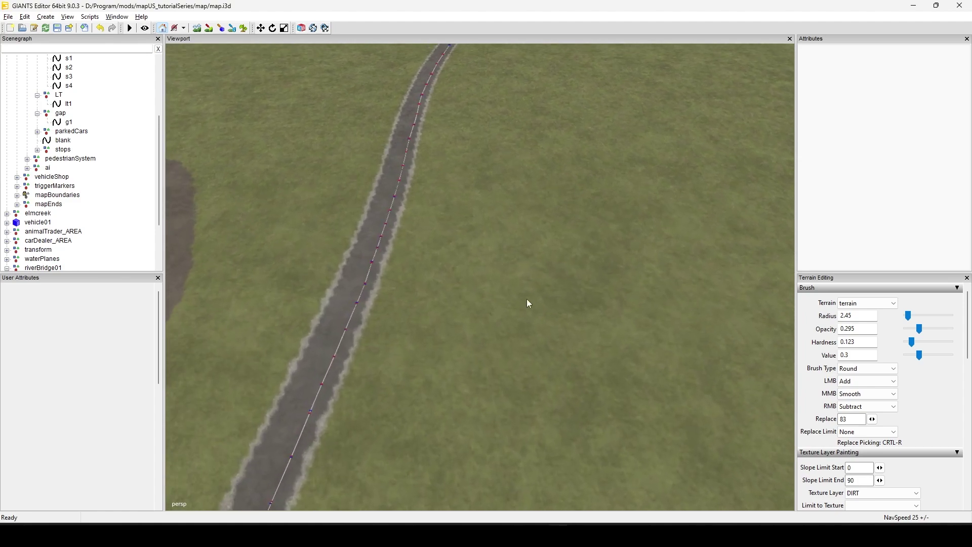
left_click(357, 303)
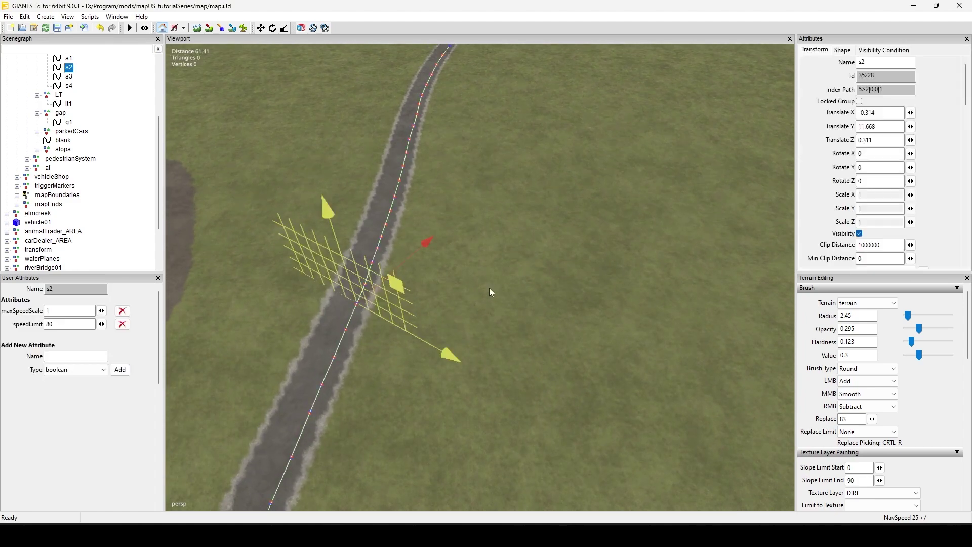
right_click_drag(489, 287, 488, 417, "alt")
left_click_drag(486, 415, 380, 397, "alt")
middle_click_drag(509, 341, 513, 418, "alt")
right_click_drag(513, 419, 542, 373, "alt")
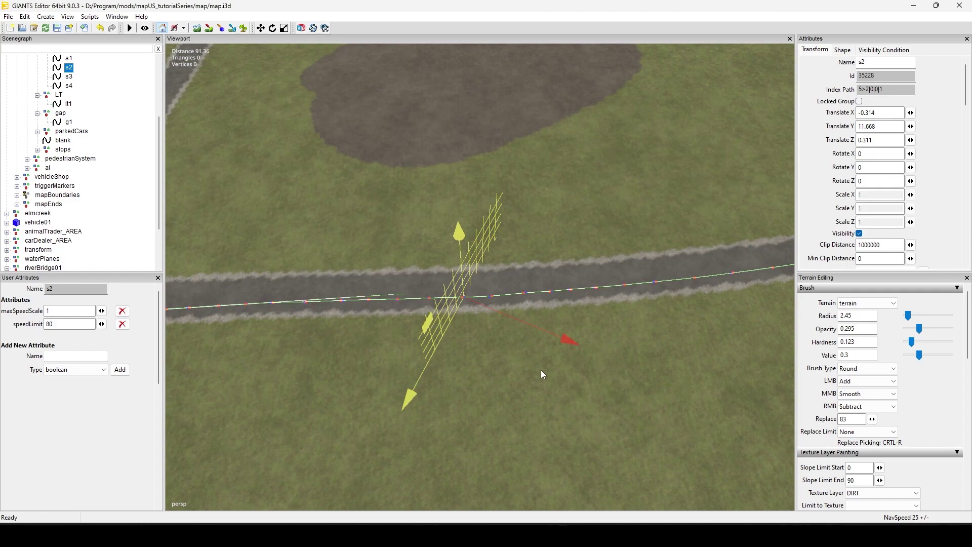
middle_click_drag(492, 398, 639, 393, "alt")
left_click_drag(640, 393, 682, 361, "alt")
middle_click_drag(683, 361, 725, 300, "alt")
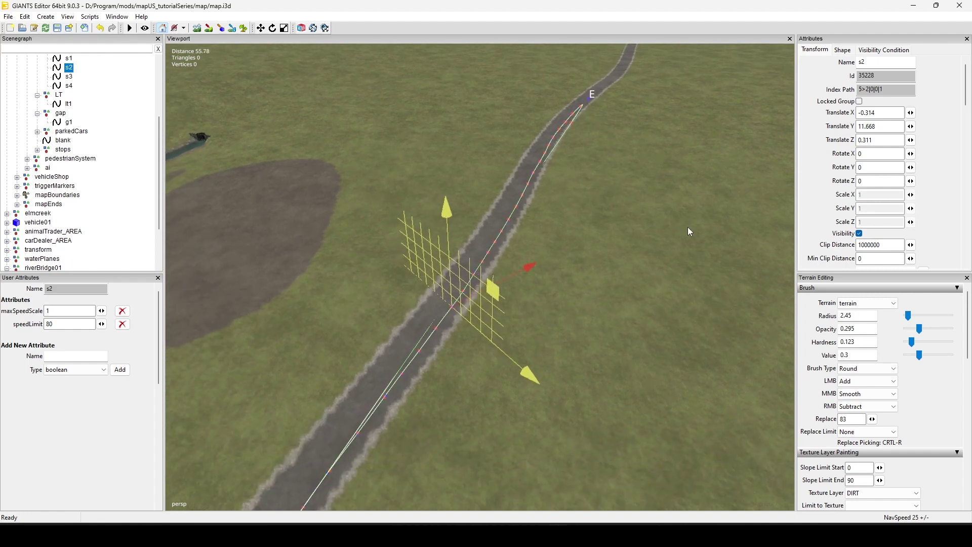
key("ctrl+z")
Examine where s2 starts in relation to the turn spline, the side road and the main road before the junction
right_click_drag(675, 234, 592, 410, "alt")
middle_click_drag(592, 411, 754, 192, "alt")
right_click_drag(753, 193, 601, 352, "alt")
mouse_move(601, 351)
left_mouse_down("alt")
mouse_move(622, 351)
mouse_move(593, 356)
left_mouse_up("alt")
right_click_drag(593, 356, 689, 253, "alt")
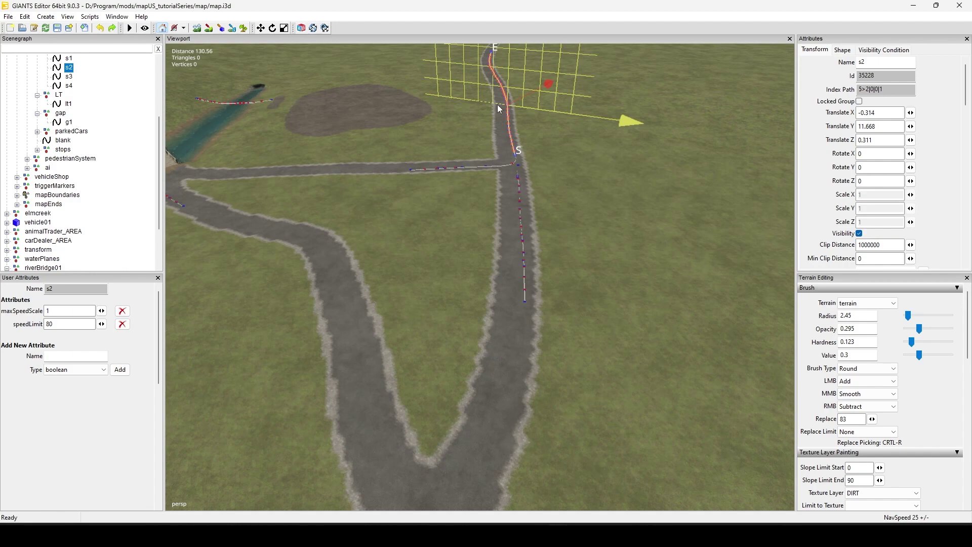
middle_click_drag(581, 282, 538, 369, "alt")
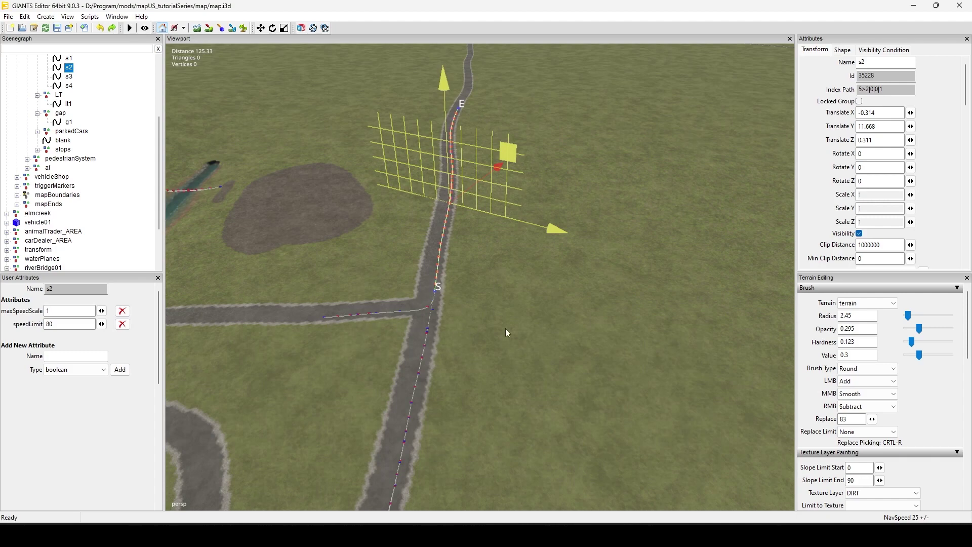
left_click_drag(547, 316, 391, 364, "alt")
scroll(431, 343, "up", 3)
middle_click_drag(468, 321, 450, 398, "alt")
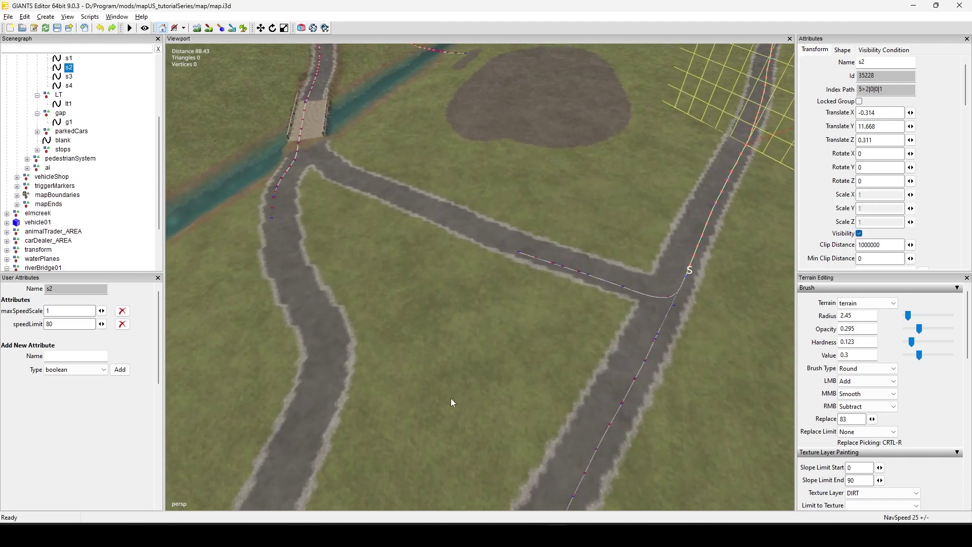
left_click_drag(450, 398, 523, 370, "alt")
scroll(503, 380, "up", 2)
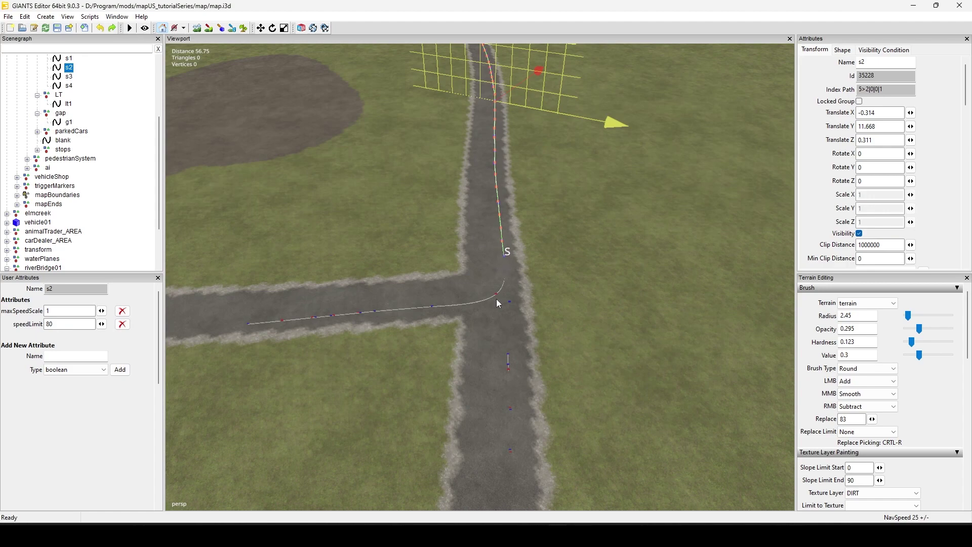
Inspect the T-junction from above, checking how the side-road, turn and main-road splines meet
middle_click_drag(496, 298, 659, 436, "alt")
left_click_drag(658, 437, 545, 389, "alt")
scroll(553, 331, "down", 3)
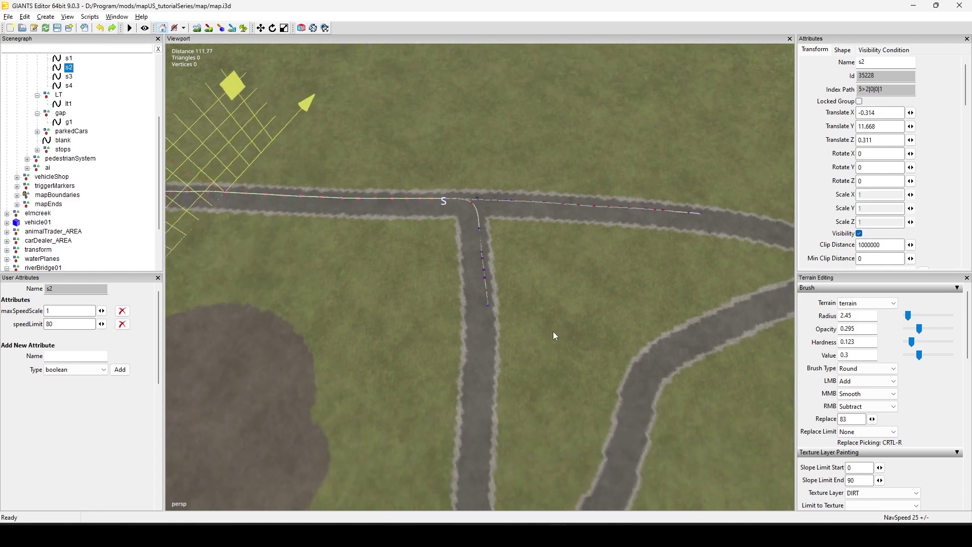
left_click_drag(553, 332, 497, 431, "alt")
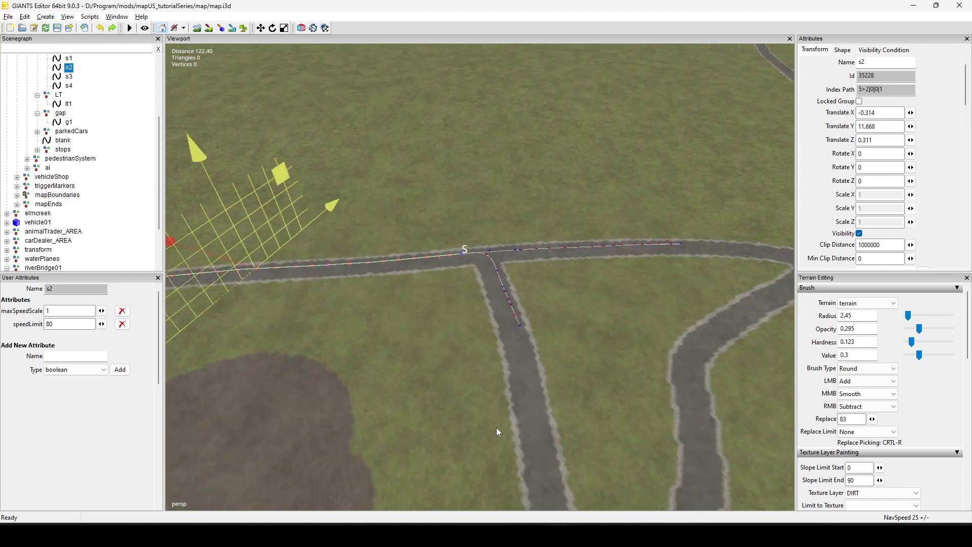
right_click_drag(496, 428, 570, 392, "alt")
middle_click_drag(570, 391, 568, 376, "alt")
right_click_drag(568, 376, 552, 417, "alt")
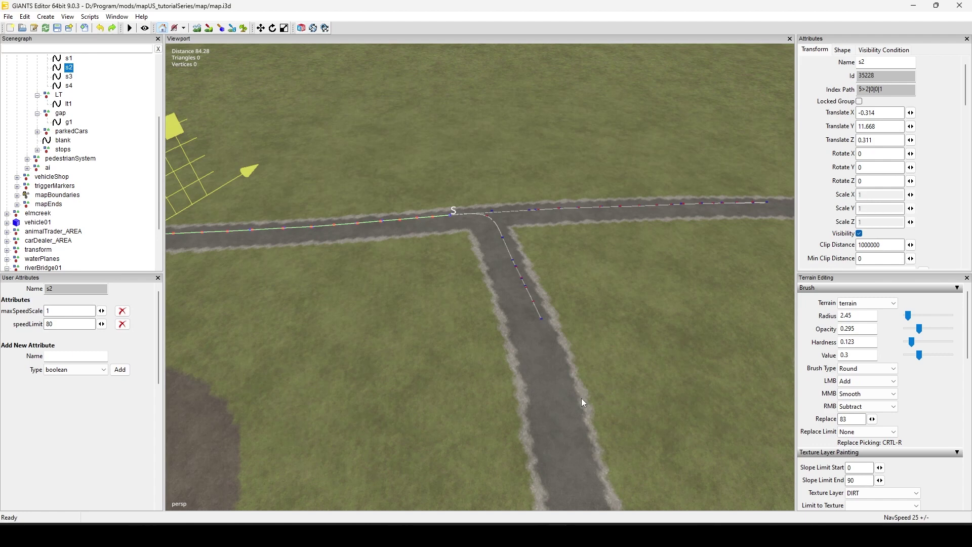
Follow s2 from its start at the junction to its end point and along the road beyond
left_click_drag(524, 201, 562, 122, "alt")
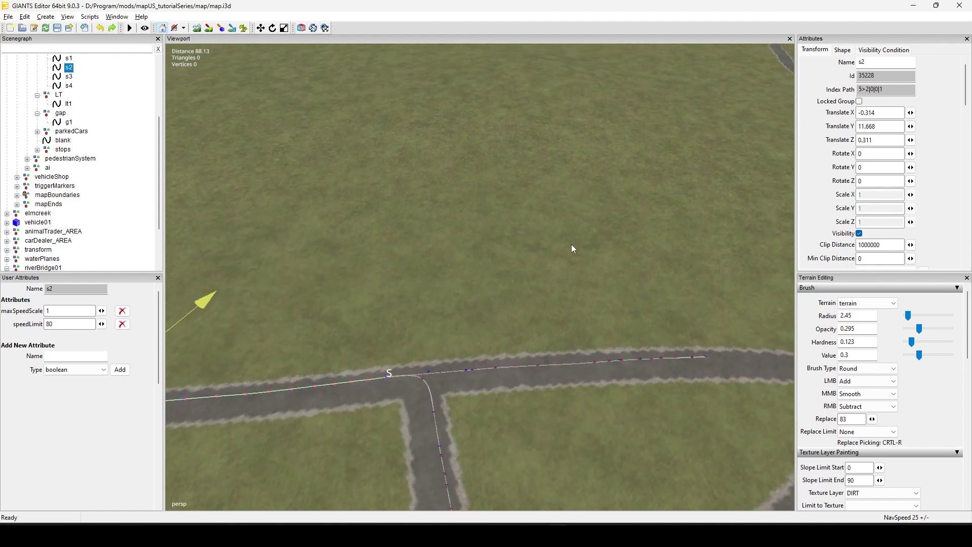
left_click_drag(571, 244, 404, 241, "alt")
middle_click_drag(403, 240, 253, 349, "alt")
left_click_drag(253, 348, 425, 205, "alt")
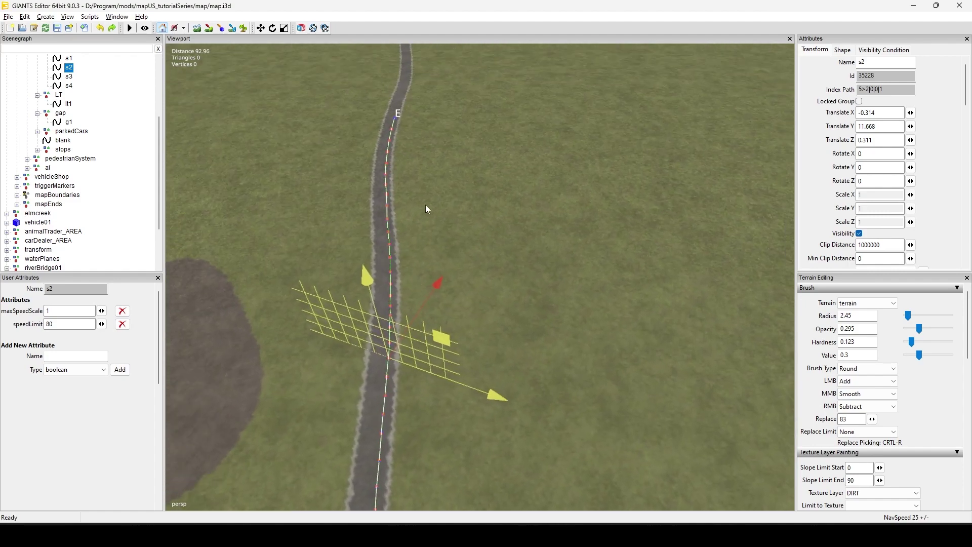
middle_click_drag(425, 205, 390, 340, "alt")
left_click_drag(389, 340, 523, 377, "alt")
middle_click_drag(404, 345, 496, 371, "alt")
scroll(583, 325, "up", 3)
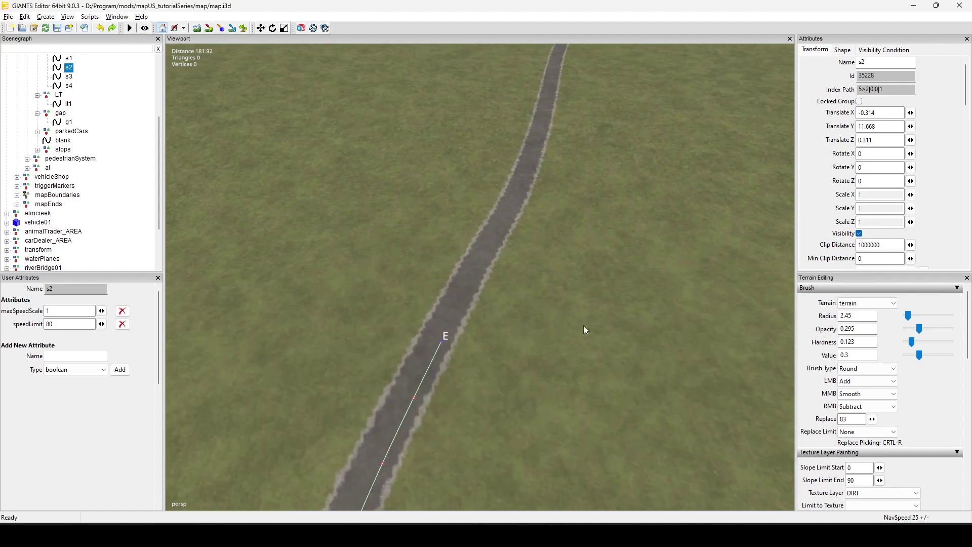
middle_click_drag(568, 383, 575, 333, "alt")
left_click_drag(552, 386, 501, 400, "alt")
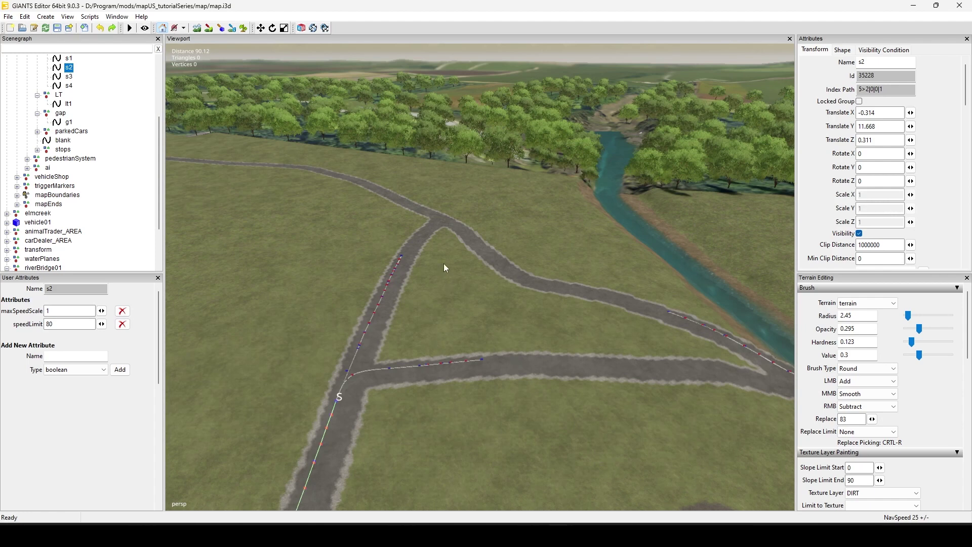
Review the splines around the junction again and trace s2 towards the distant stretch of road past its end
middle_click_drag(460, 270, 430, 395, "alt")
left_click_drag(430, 395, 468, 368, "alt")
middle_click_drag(469, 369, 465, 413, "alt")
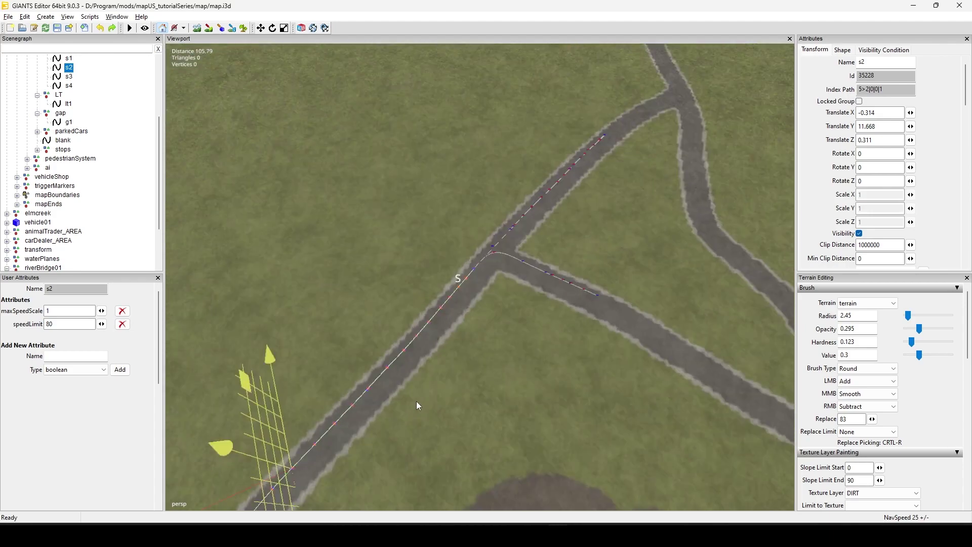
left_click_drag(466, 414, 368, 353, "alt")
scroll(525, 262, "up", 3)
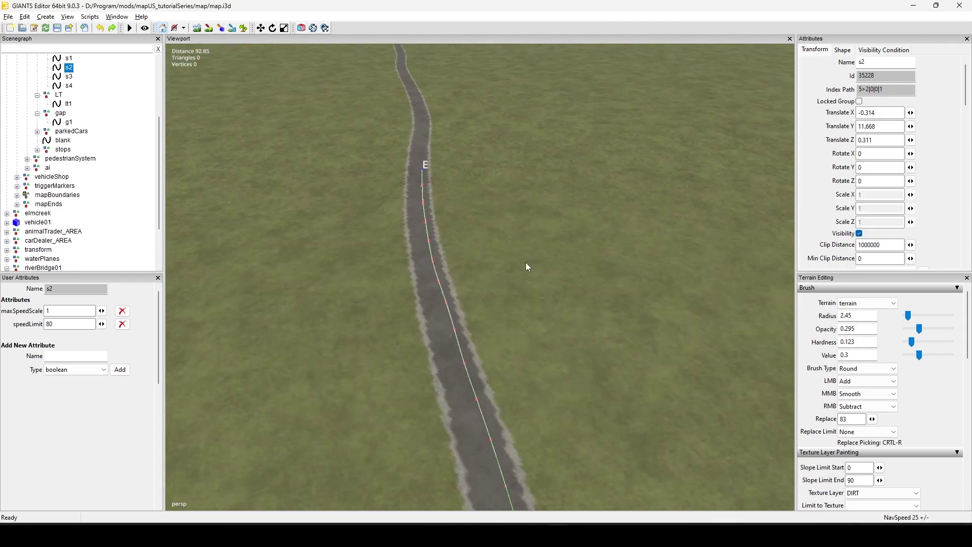
middle_click_drag(526, 262, 468, 381, "alt")
scroll(477, 275, "up", 3)
middle_click_drag(477, 275, 413, 419, "alt")
scroll(448, 359, "up", 3)
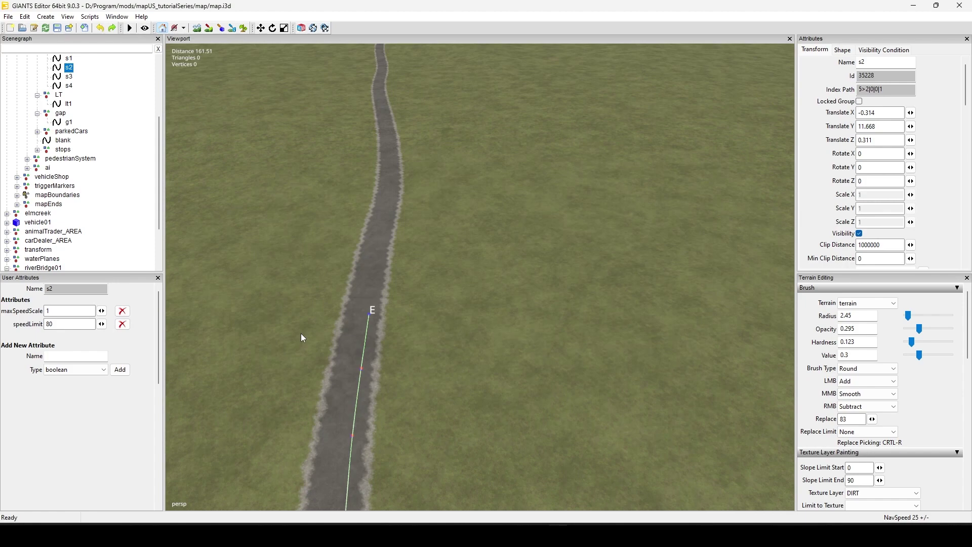
right_click_drag(475, 283, 182, 412, "alt")
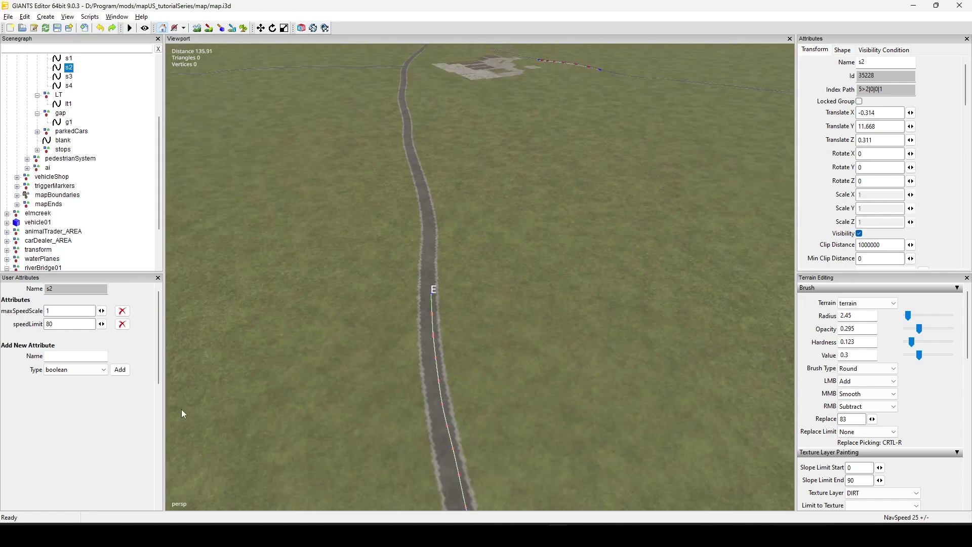
middle_click_drag(471, 258, 492, 208, "alt")
left_click_drag(592, 210, 489, 455, "alt")
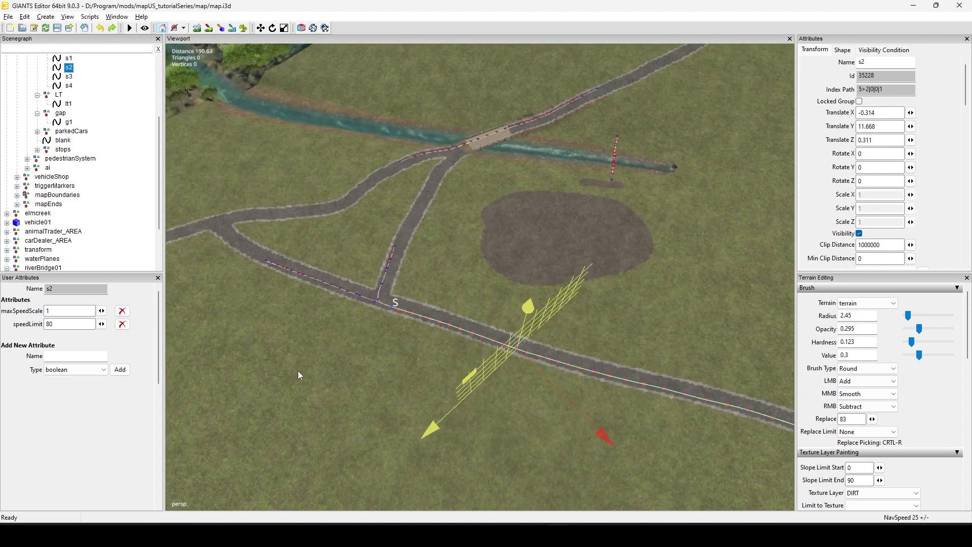
Select s3 on the side road and s1 on the main road to check their start and end points
right_click_drag(298, 371, 383, 342, "alt")
middle_click_drag(383, 343, 474, 430, "alt")
right_click_drag(475, 431, 568, 351, "alt")
middle_click_drag(567, 408, 504, 345, "alt")
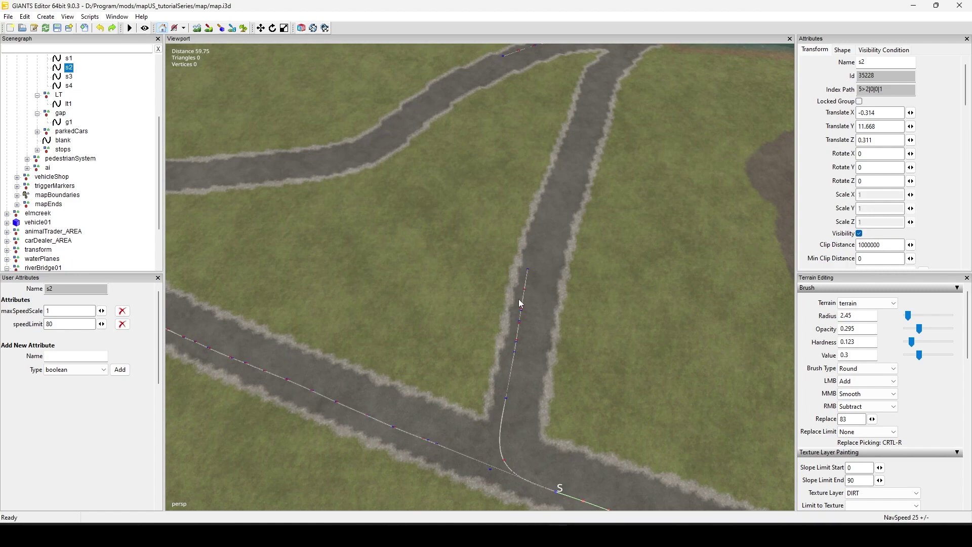
left_click(522, 318)
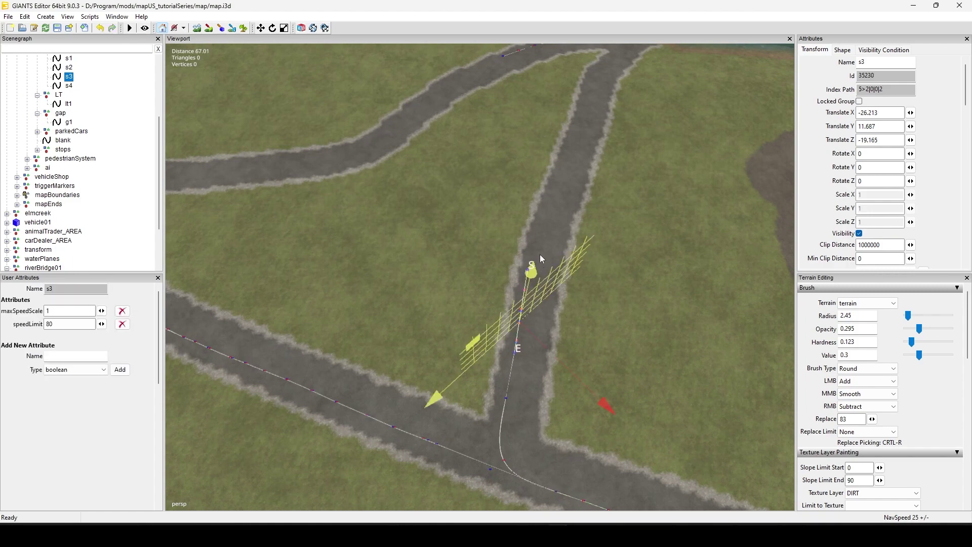
middle_click_drag(557, 281, 387, 349, "alt")
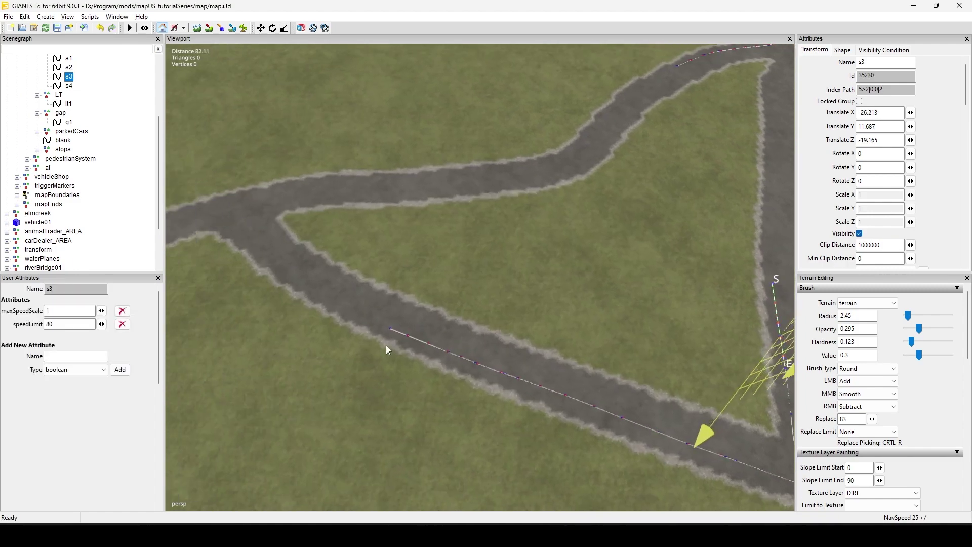
left_click(447, 350)
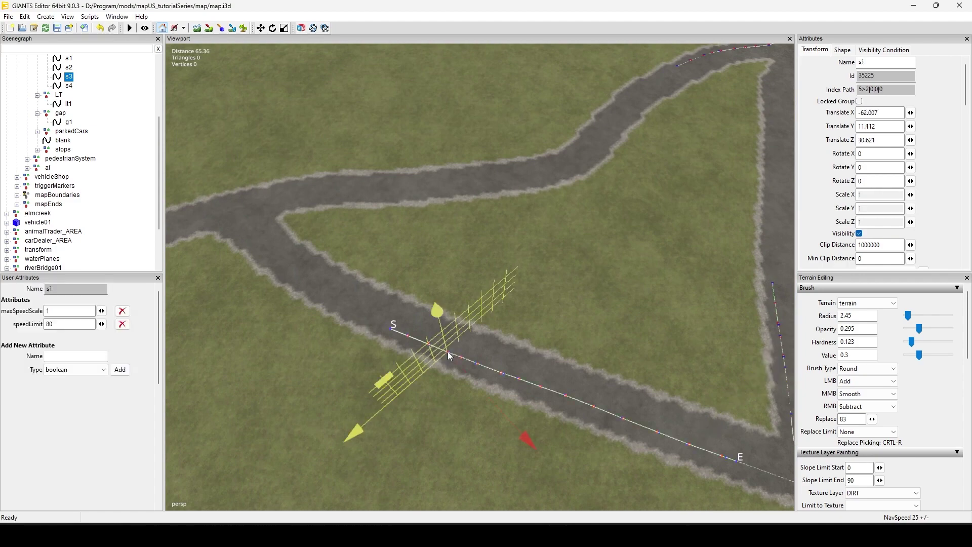
middle_click_drag(447, 455, 432, 434, "alt")
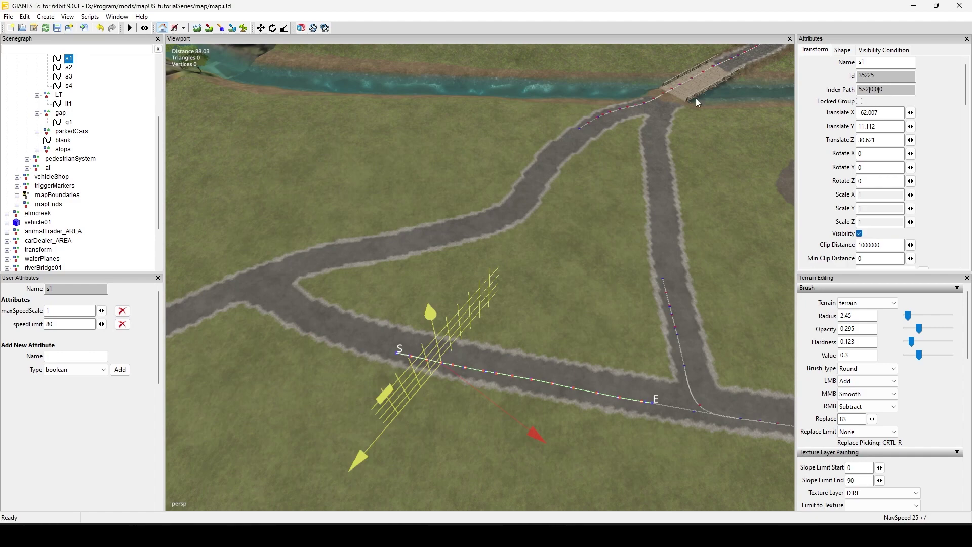
Examine the spline crossing the river bridge and the road continuing past its end
middle_click_drag(762, 97, 279, 404, "alt")
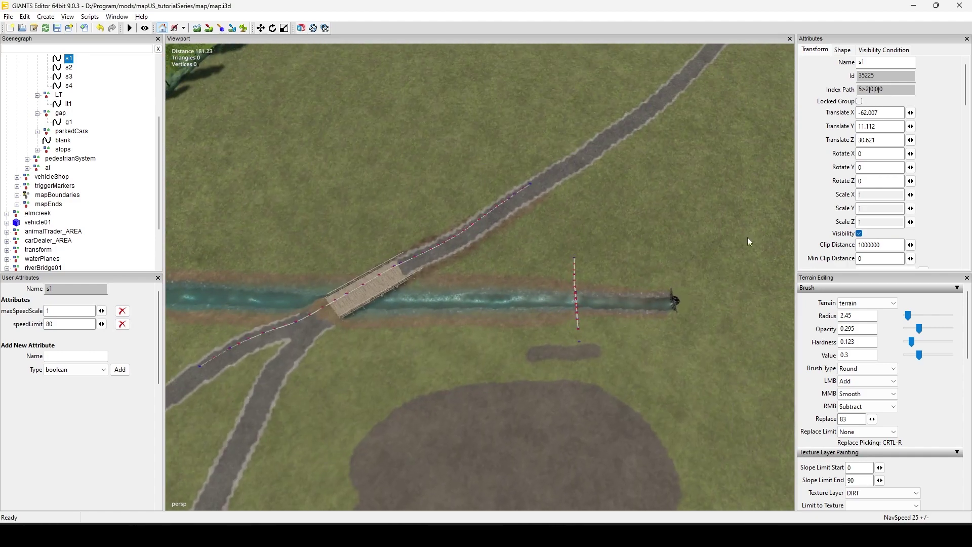
middle_click_drag(680, 322, 477, 193, "alt")
left_click_drag(476, 194, 695, 134, "alt")
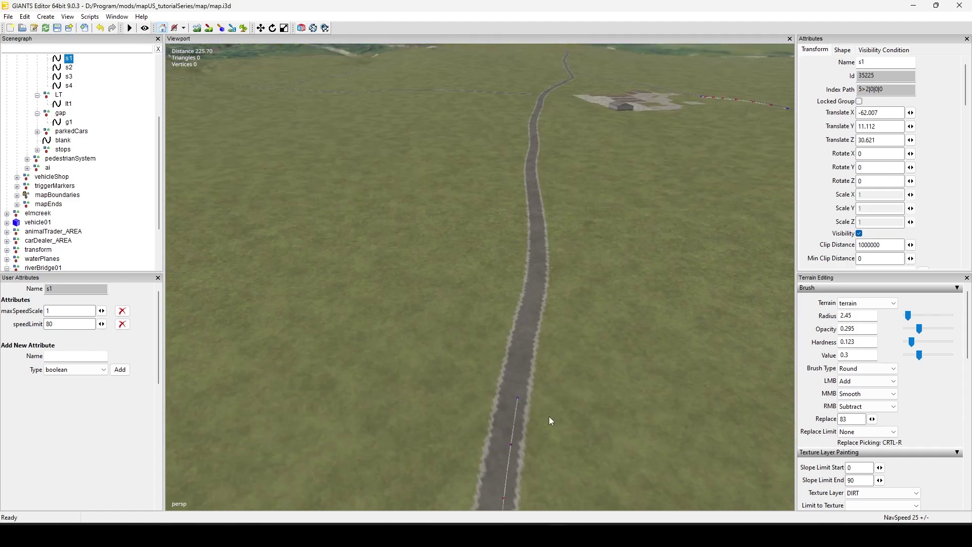
left_click_drag(549, 417, 411, 324, "alt")
scroll(527, 315, "up", 4)
middle_click_drag(526, 314, 582, 370, "alt")
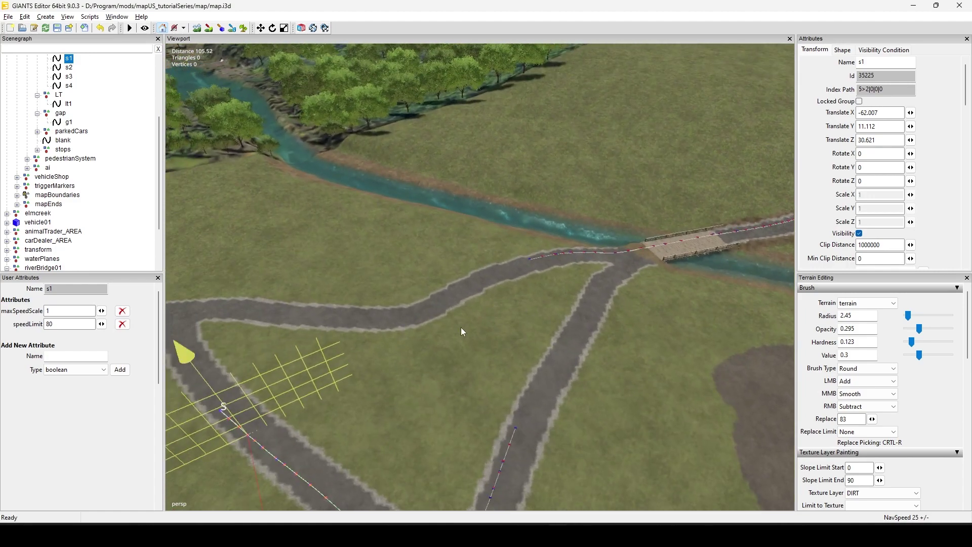
Look over the T-junction's splines and follow the main road past s1's end towards the distant paved area
left_click_drag(461, 328, 510, 356, "alt")
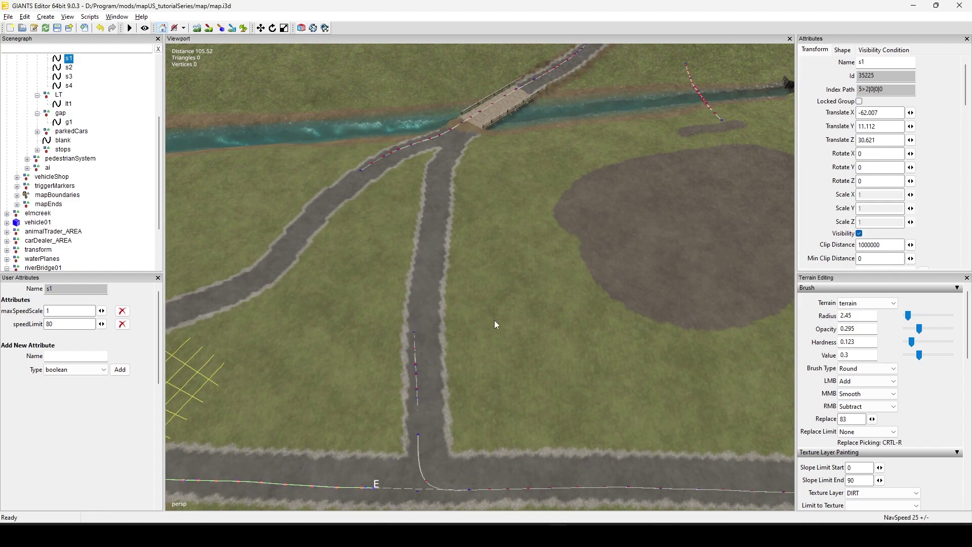
left_click_drag(494, 320, 663, 267, "alt")
middle_click_drag(662, 267, 580, 372, "alt")
left_click_drag(580, 371, 632, 303, "alt")
middle_click_drag(632, 303, 606, 329, "alt")
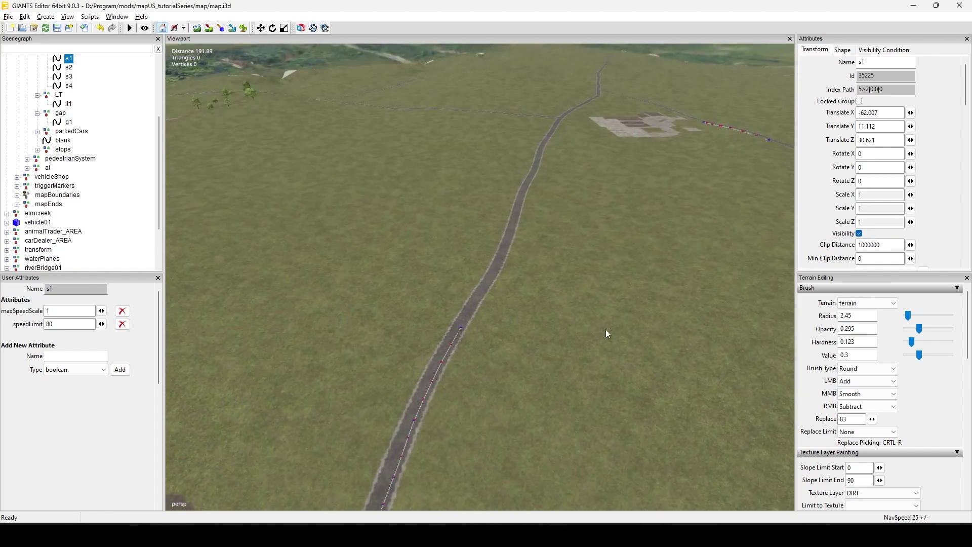
left_click_drag(605, 329, 471, 344, "alt")
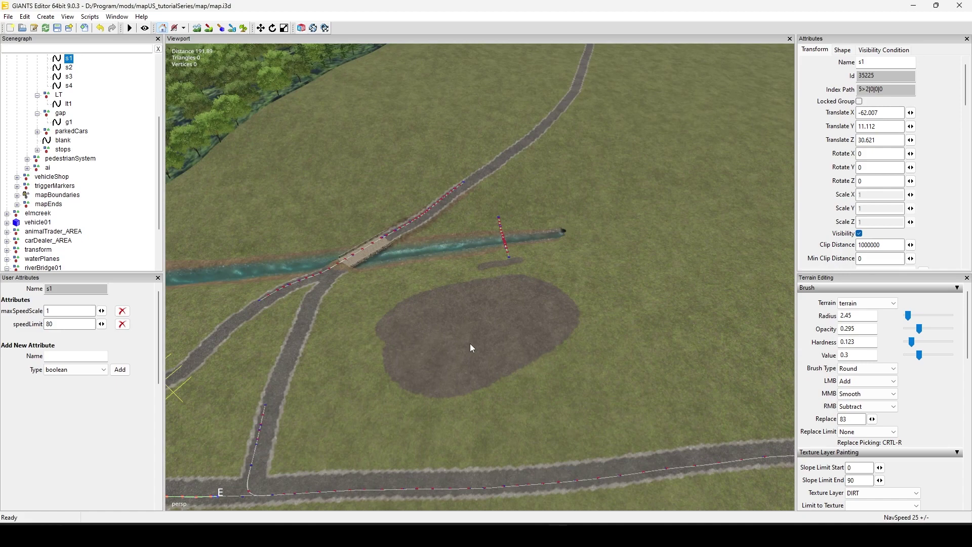
Examine the bridge road spline and the short spline crossing the river, continuing over the open field beyond the river's end
scroll(335, 346, "up", 2)
middle_click_drag(388, 294, 441, 383, "alt")
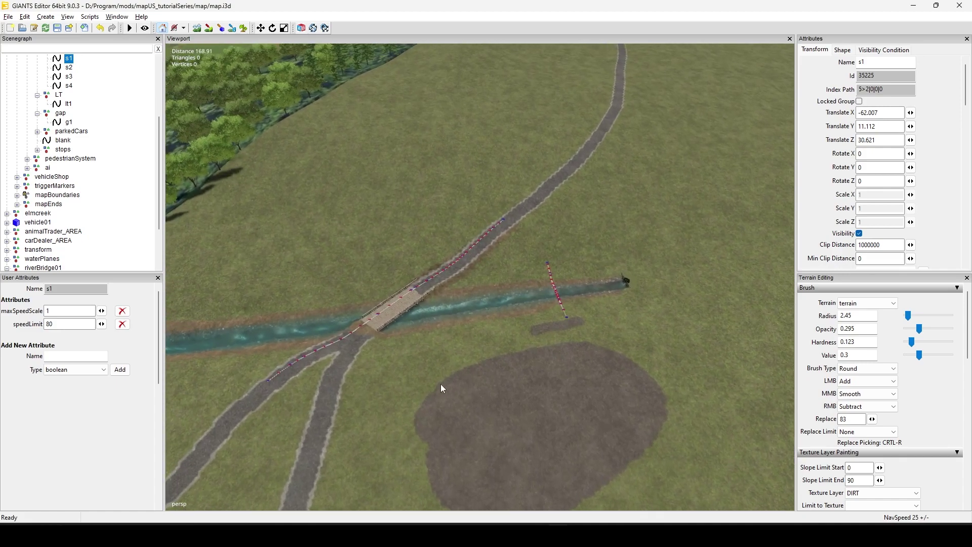
scroll(457, 337, "up", 3)
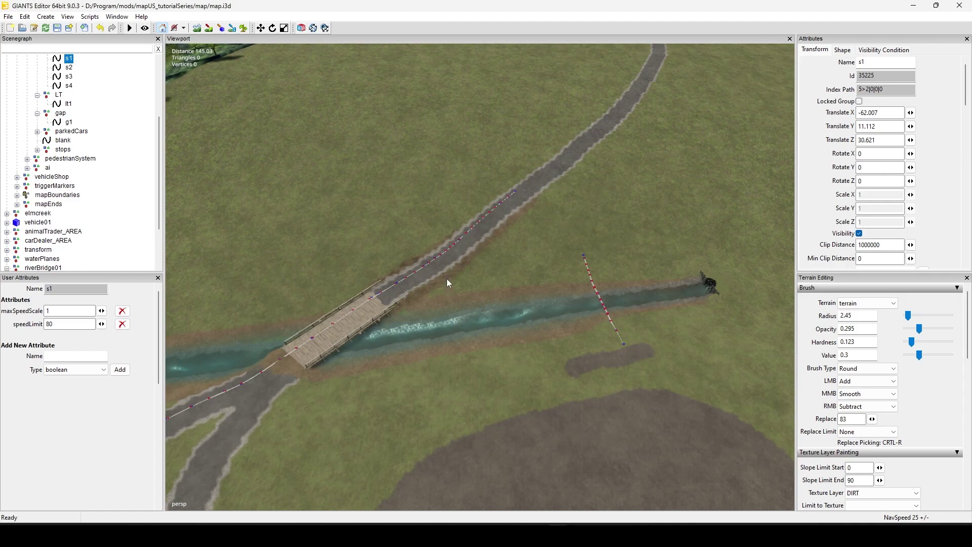
scroll(608, 292, "up", 3)
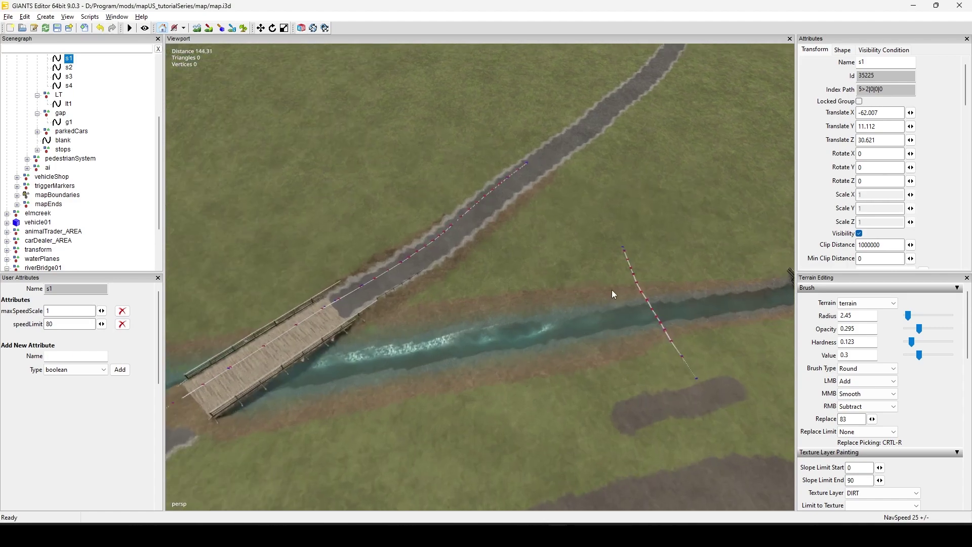
left_click_drag(611, 290, 466, 316, "alt")
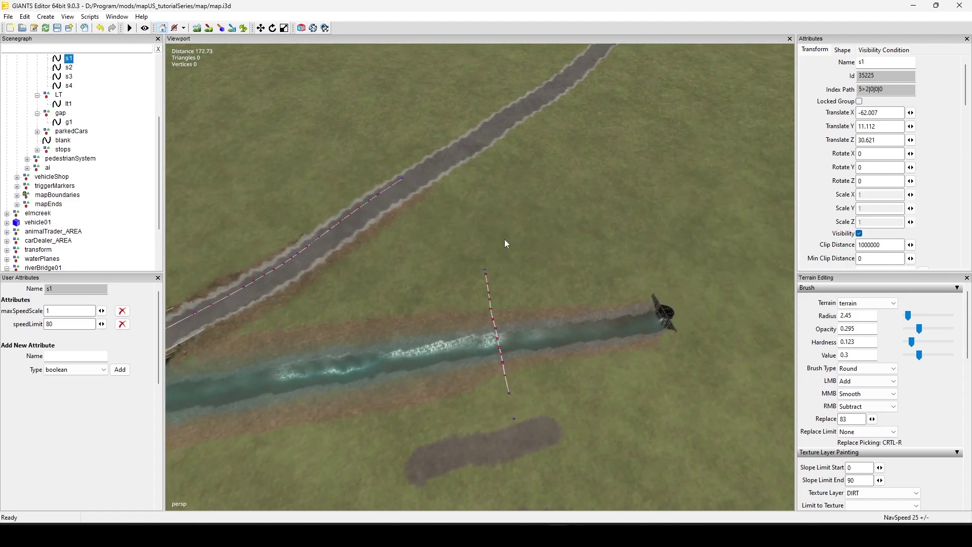
left_click_drag(529, 344, 657, 346, "alt")
middle_click_drag(616, 341, 534, 414, "alt")
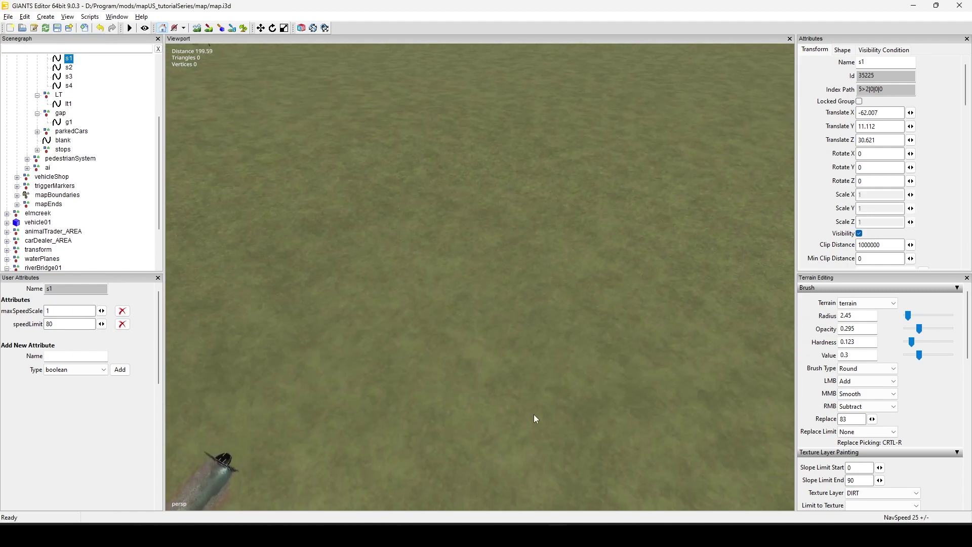
middle_click_drag(556, 367, 463, 491, "alt")
middle_click_drag(523, 334, 503, 377, "alt")
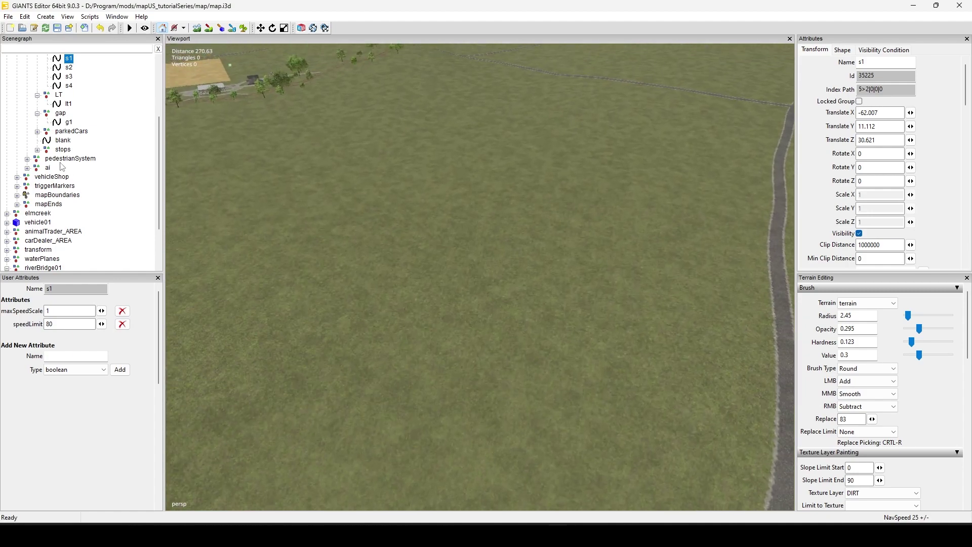
Select riverPathB in the pedestrianSystem group and locate its start and end points along the river
left_click(27, 159)
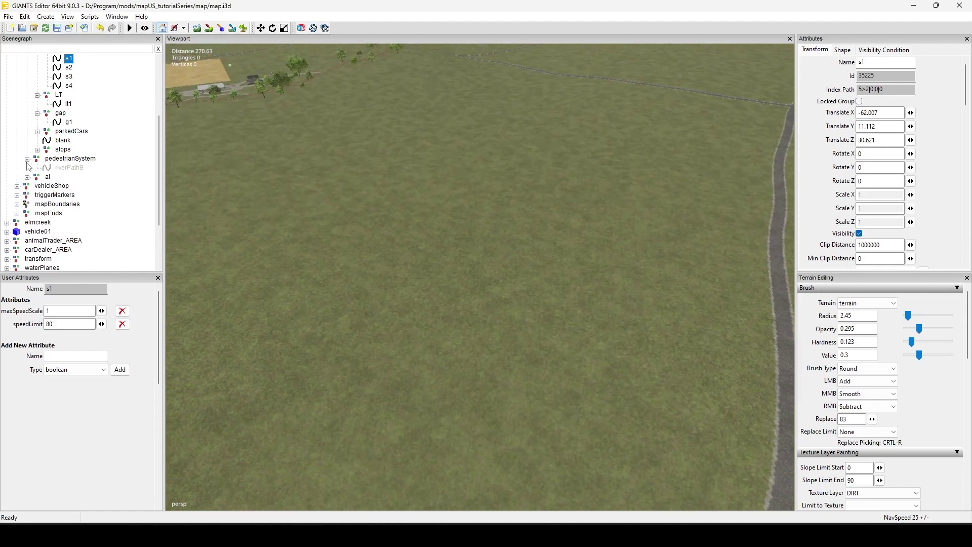
left_click(65, 167)
right_click_drag(402, 320, 192, 371, "alt")
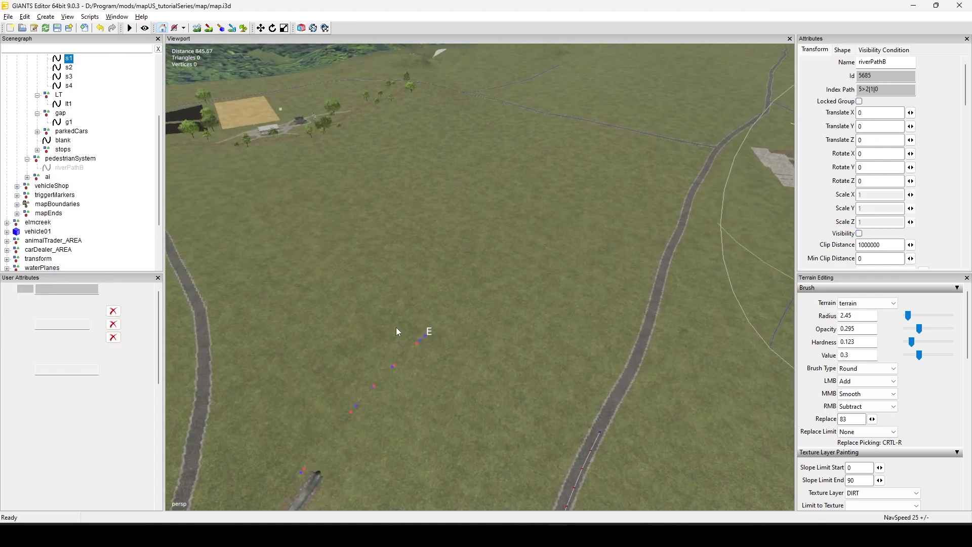
middle_click_drag(396, 327, 314, 312, "alt")
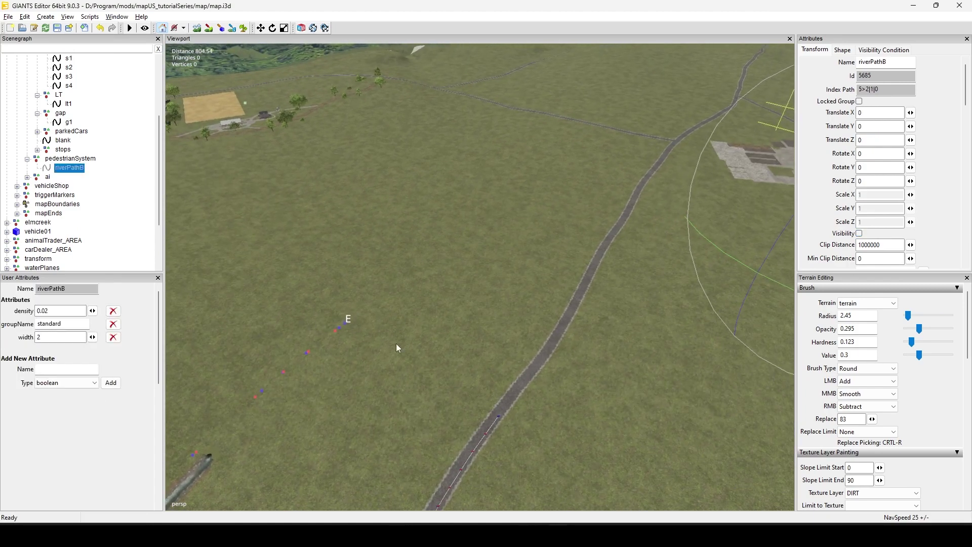
left_click_drag(307, 379, 492, 384, "alt")
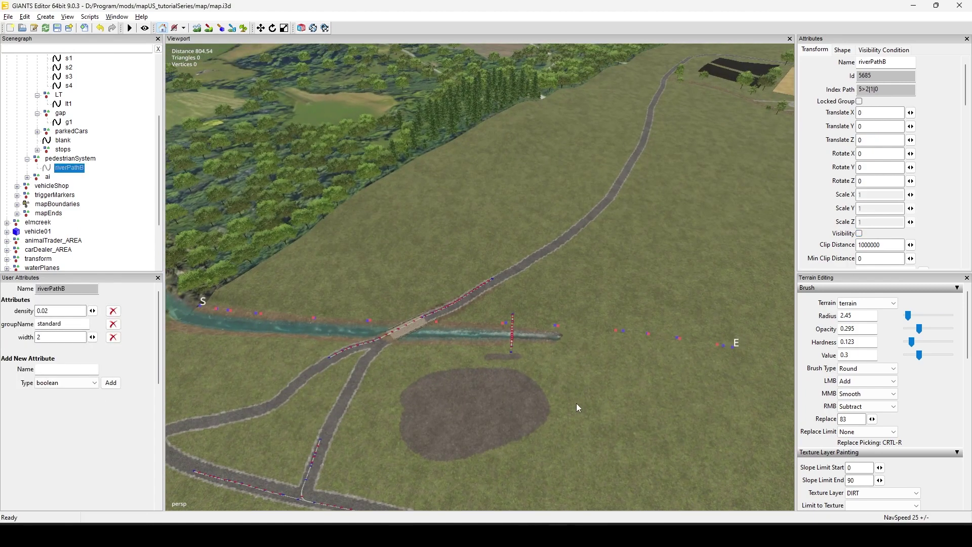
left_click_drag(623, 408, 363, 211, "alt")
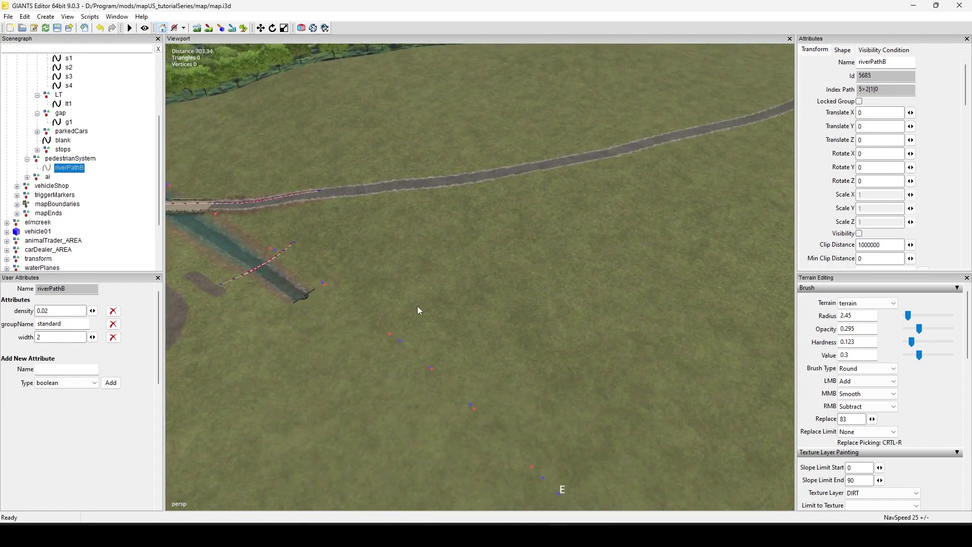
Make riverPathB visible and inspect its line along the riverbank from its start near the trees
key("h")
left_click_drag(411, 219, 569, 356, "alt")
left_click(436, 458)
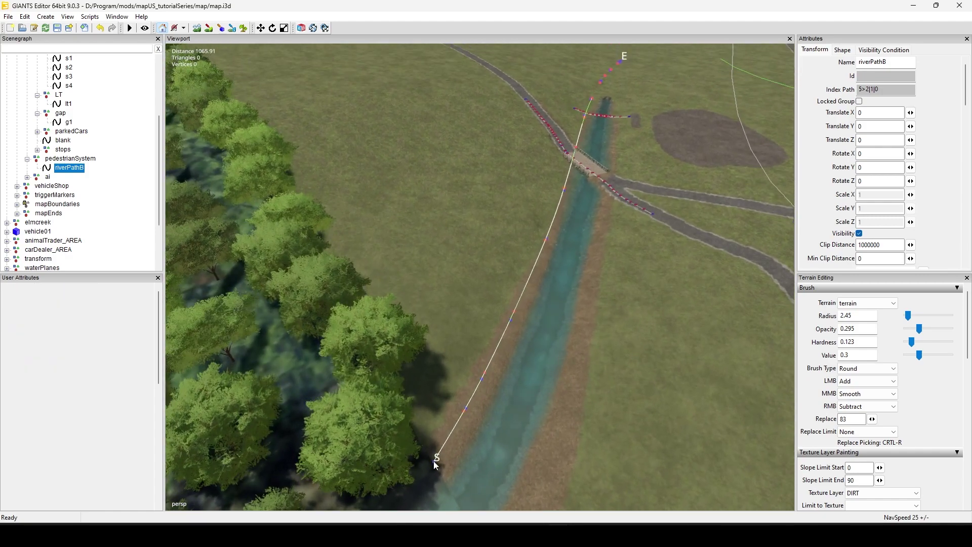
left_click(468, 407)
left_click_drag(495, 172, 412, 410, "alt")
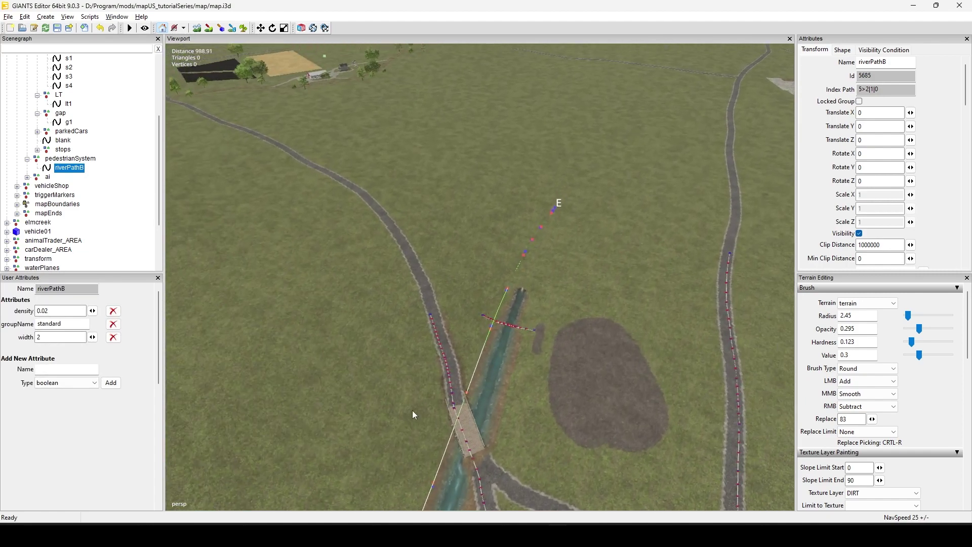
Follow riverPathB along the bank past the bridge to the end of the river
middle_click_drag(458, 268, 436, 311, "alt")
right_click_drag(352, 401, 567, 360, "alt")
middle_click_drag(567, 360, 599, 156, "alt")
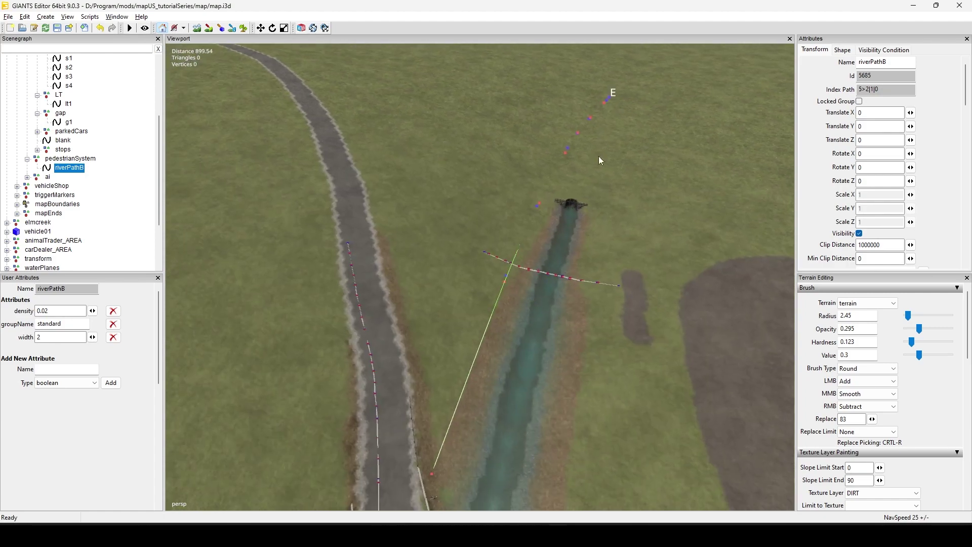
right_click_drag(598, 155, 528, 376, "alt")
middle_click_drag(527, 376, 589, 121, "alt")
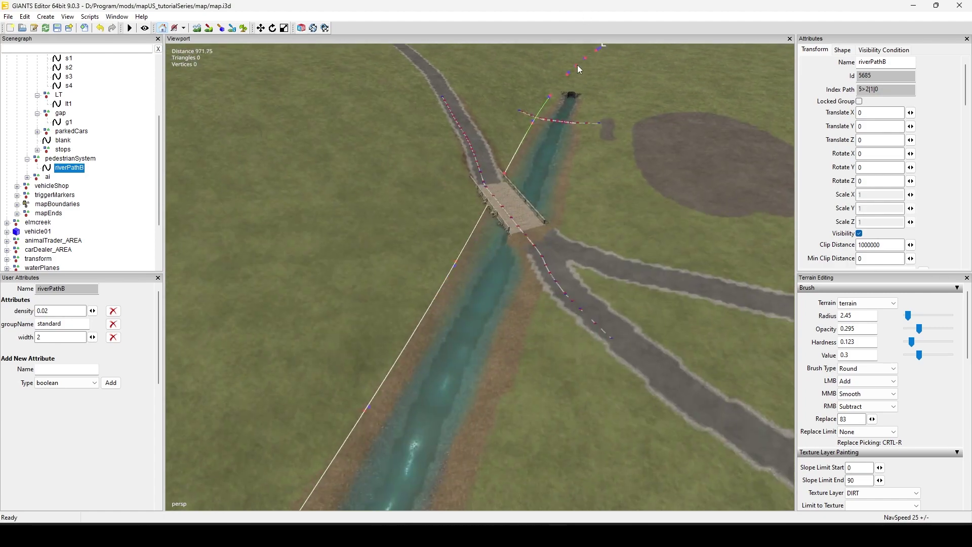
middle_click_drag(579, 69, 408, 431, "alt")
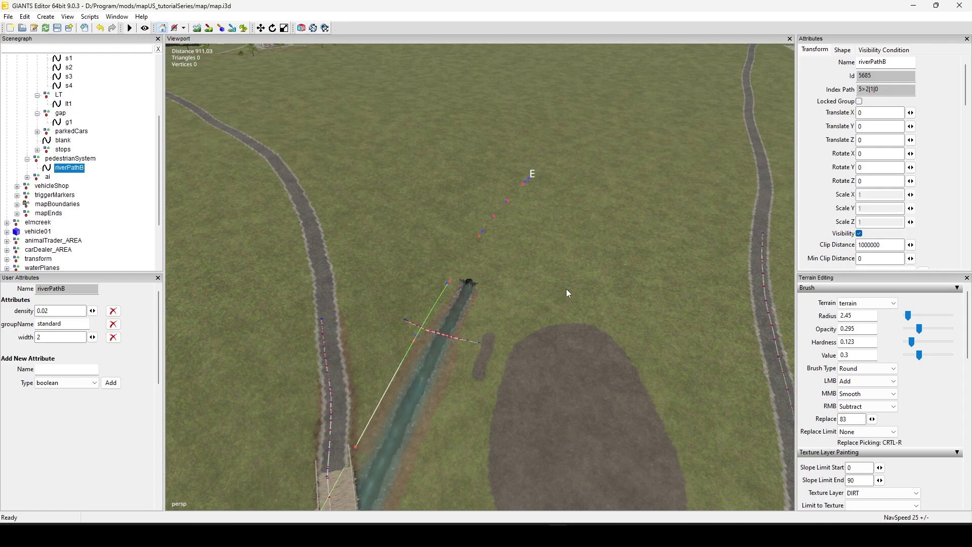
Trace riverPathB to its end point in the open field and compare the full path with its start by the trees
middle_click_drag(590, 220, 486, 416, "alt")
right_click_drag(486, 417, 425, 329, "alt")
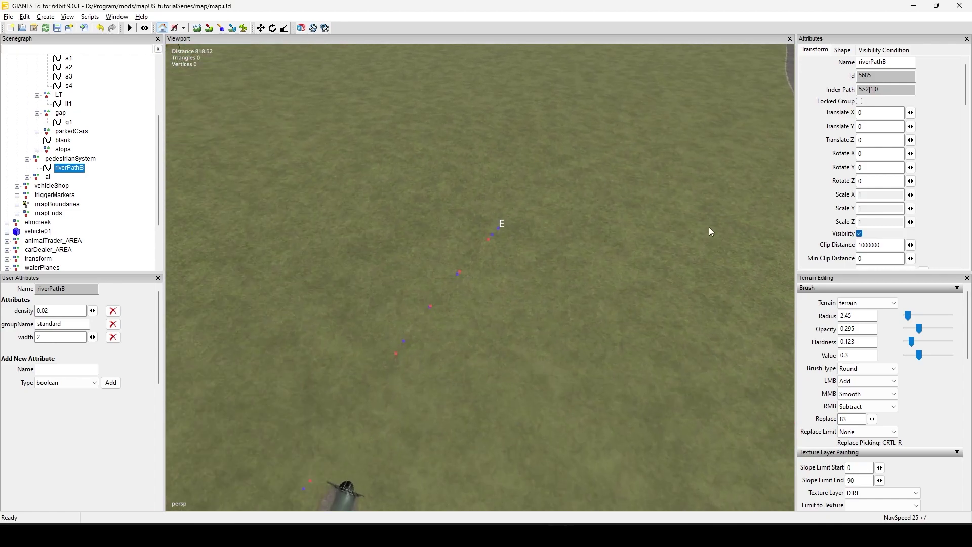
middle_click_drag(471, 303, 493, 408, "alt")
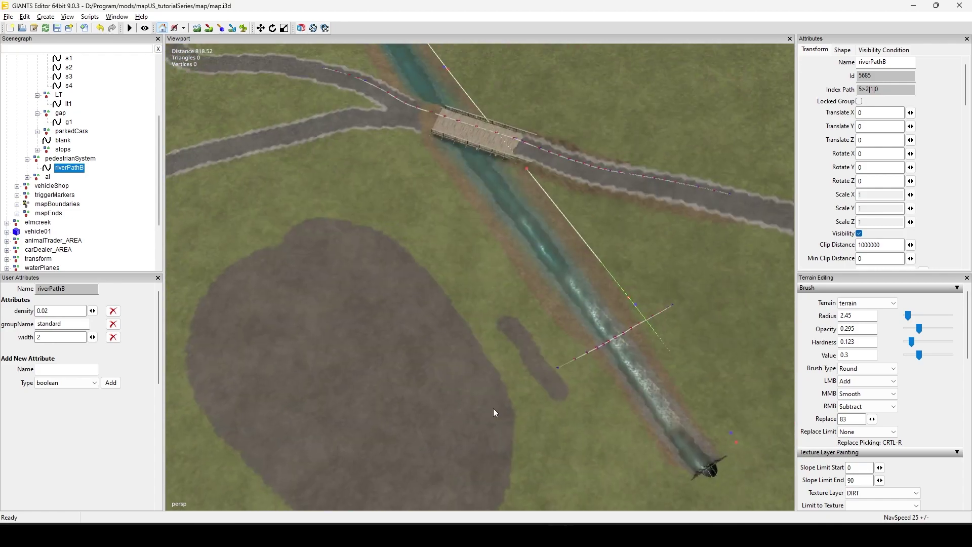
middle_click_drag(464, 132, 488, 285, "alt")
right_click_drag(489, 285, 410, 397, "alt")
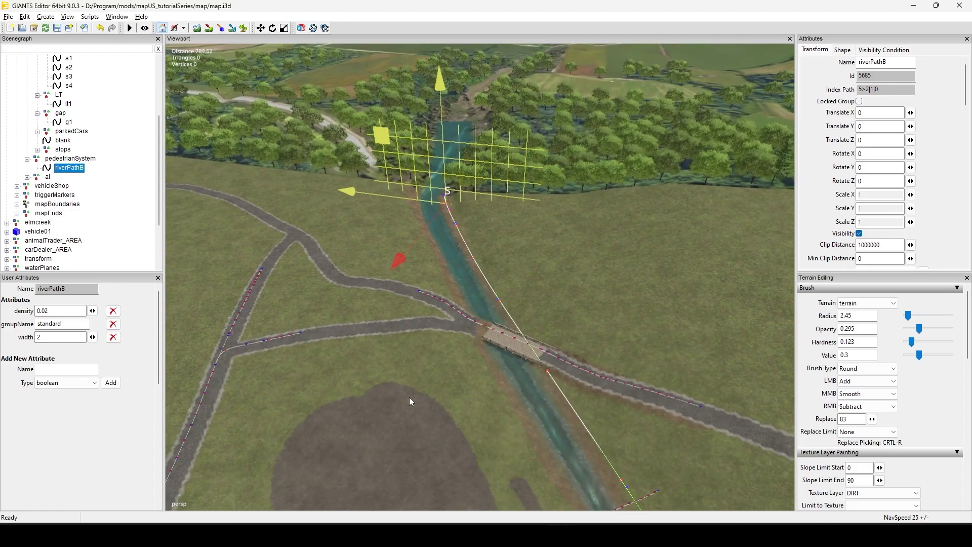
middle_click_drag(409, 397, 472, 140, "alt")
right_click_drag(472, 139, 367, 380, "alt")
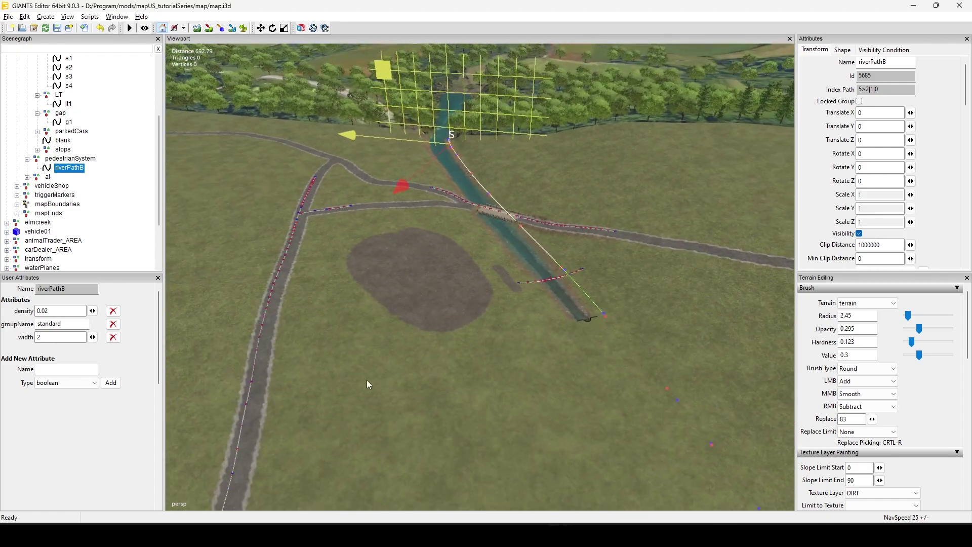
middle_click_drag(367, 380, 254, 194, "alt")
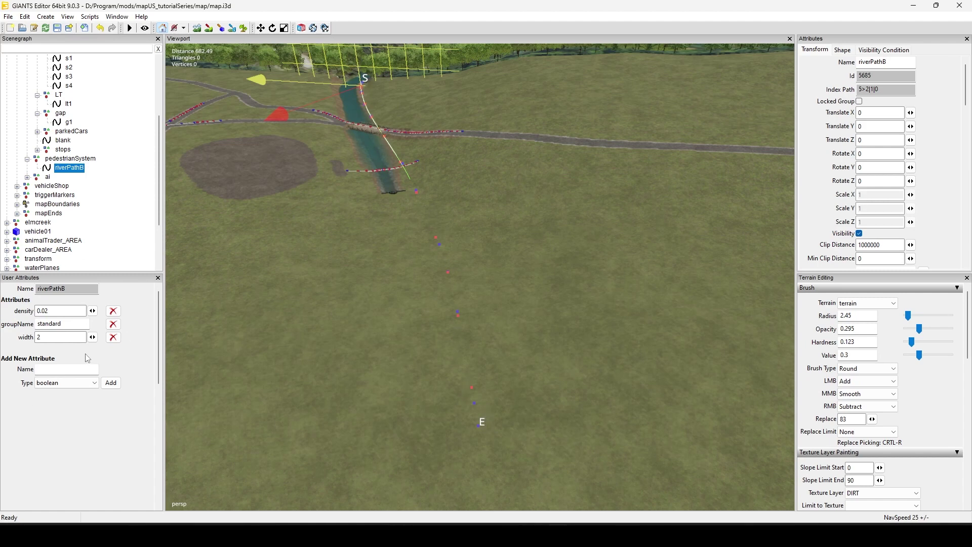
Review riverPathB's density, groupName and width user attributes while viewing the path from its end point
left_click(67, 324)
key("Return")
middle_click_drag(474, 308, 377, 248, "alt")
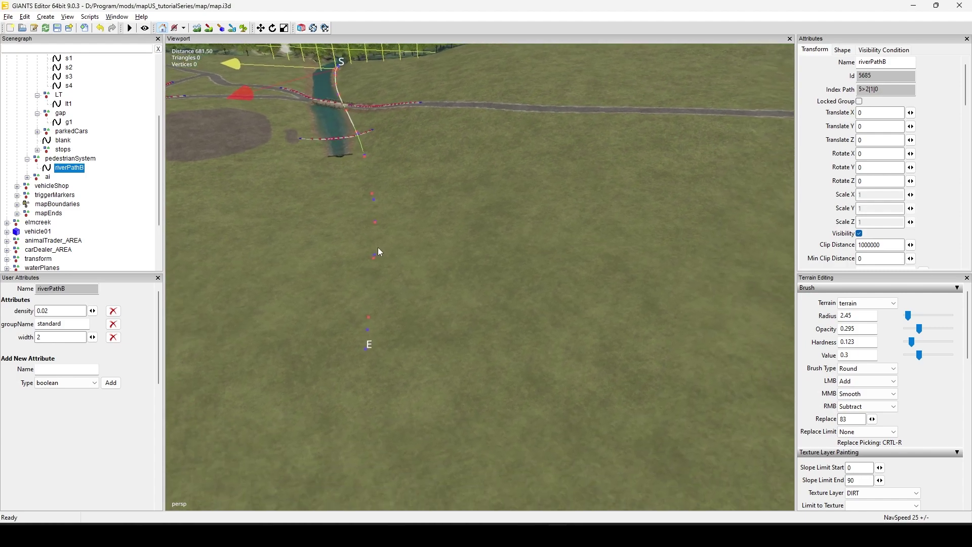
mouse_move(378, 249)
left_mouse_down("alt")
mouse_move(447, 312)
mouse_move(505, 338)
mouse_move(510, 365)
left_mouse_up("alt")
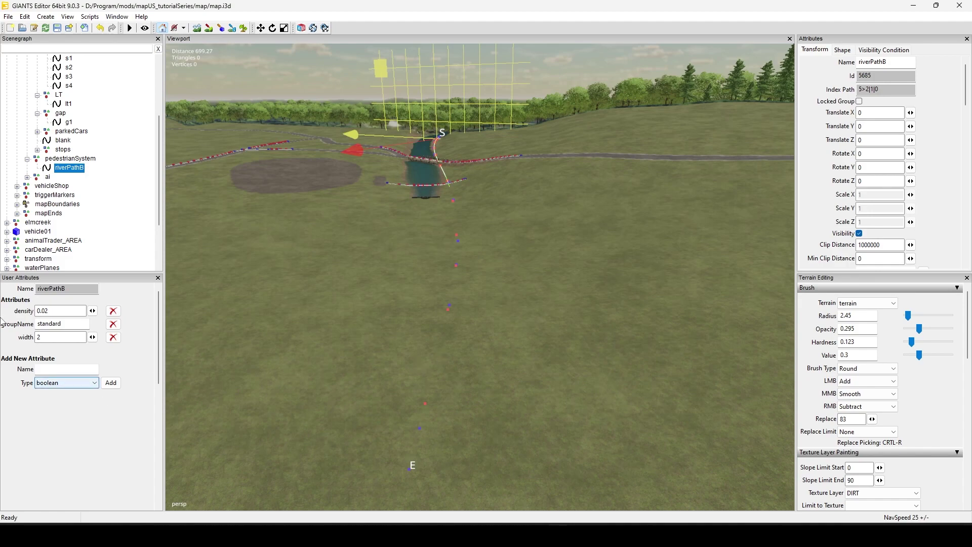
left_click_drag(500, 277, 442, 335, "alt")
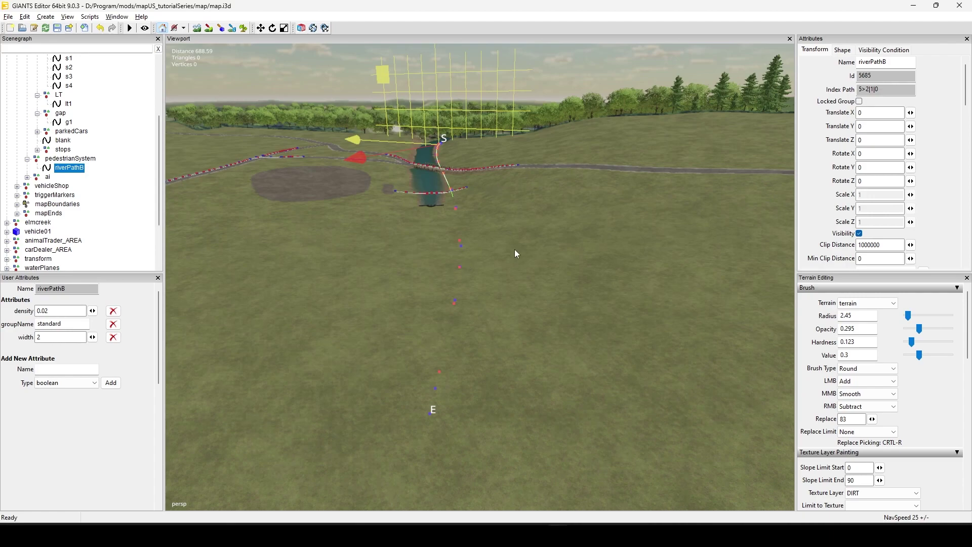
Examine how riverPathB runs past the bridge in relation to the surrounding roads and traffic splines
middle_click_drag(514, 249, 566, 299, "alt")
left_click_drag(566, 298, 753, 227, "alt")
scroll(475, 278, "down", 5)
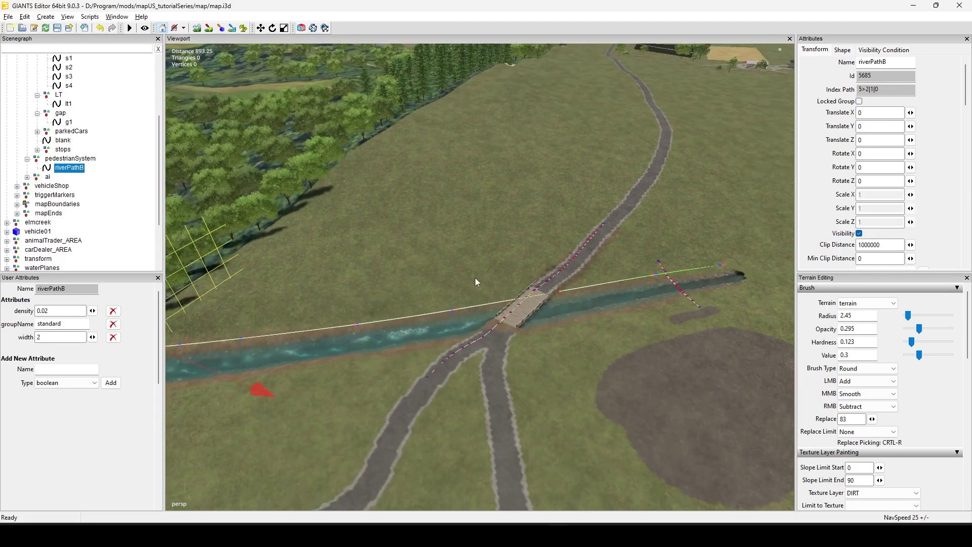
left_click_drag(474, 277, 471, 300, "alt")
scroll(470, 301, "up", 5)
left_click_drag(623, 213, 408, 296, "alt")
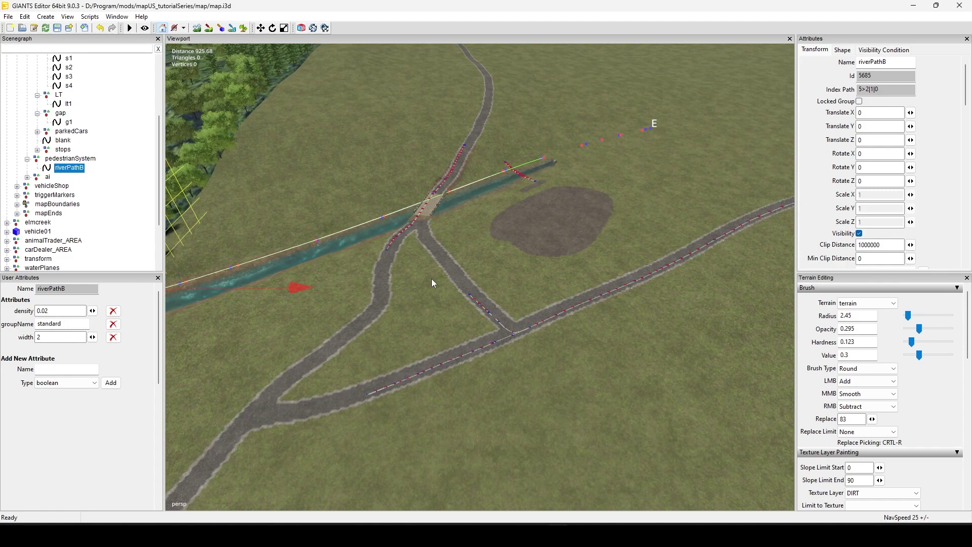
Hide riverPathB again and clear the selection
mouse_move(327, 315)
left_mouse_down("alt")
mouse_move(415, 417)
mouse_move(452, 307)
mouse_move(518, 416)
mouse_move(462, 314)
mouse_move(502, 292)
mouse_move(502, 276)
mouse_move(382, 332)
mouse_move(443, 360)
mouse_move(522, 217)
mouse_move(437, 368)
mouse_move(511, 166)
left_mouse_up("alt")
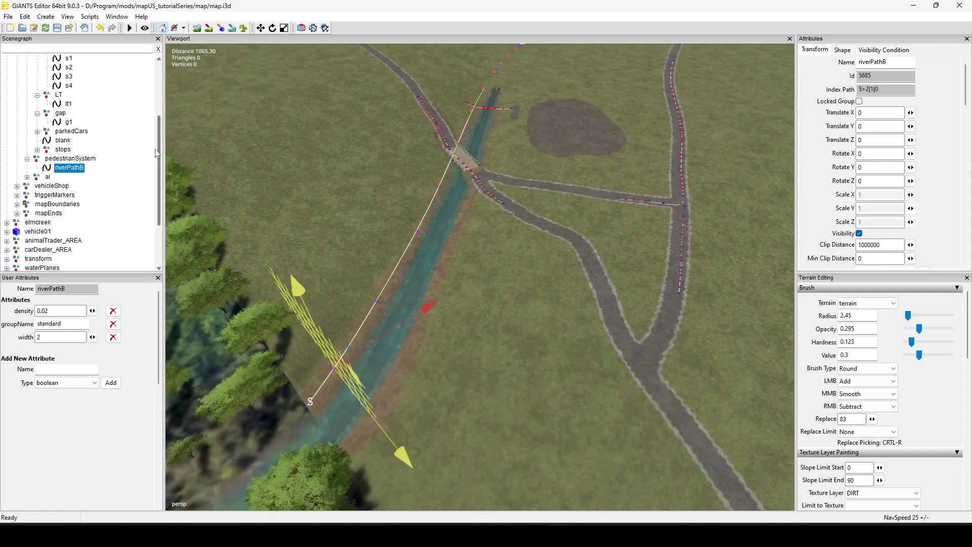
key("h")
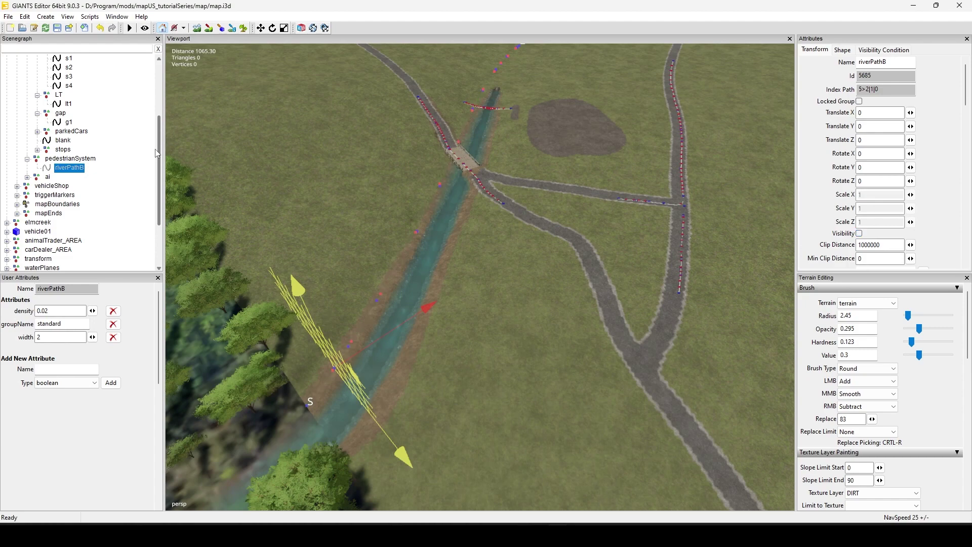
left_click(647, 98)
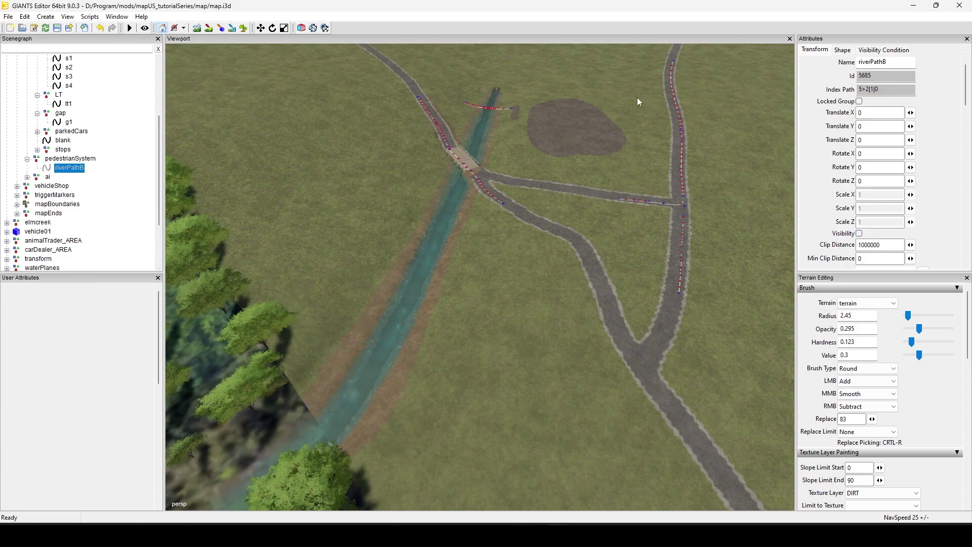
Review the whole road layout around the junction, bridge and long main road with its traffic splines
middle_click_drag(592, 157, 531, 383, "alt")
left_click_drag(531, 384, 516, 429, "alt")
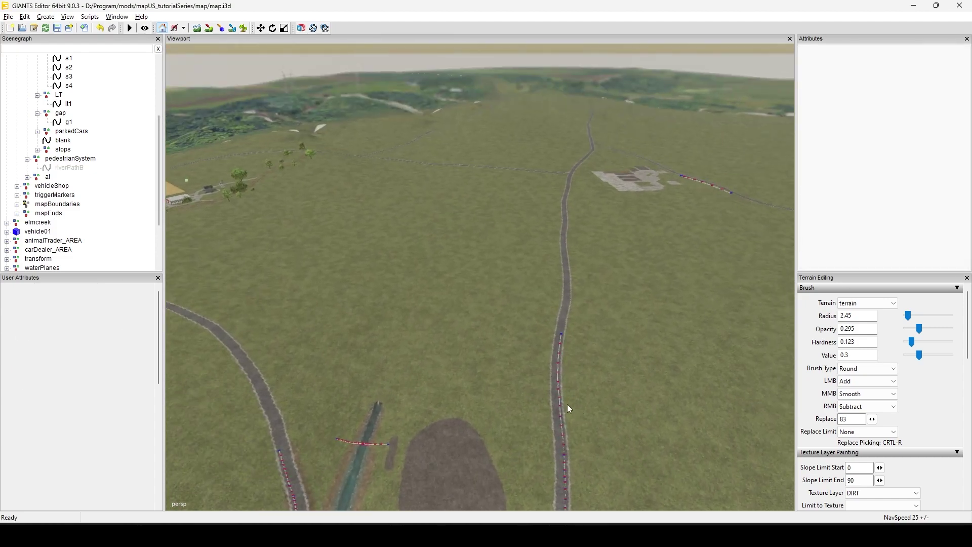
middle_click_drag(673, 292, 576, 341, "alt")
left_click_drag(576, 340, 608, 295, "alt")
middle_click_drag(608, 296, 372, 381, "alt")
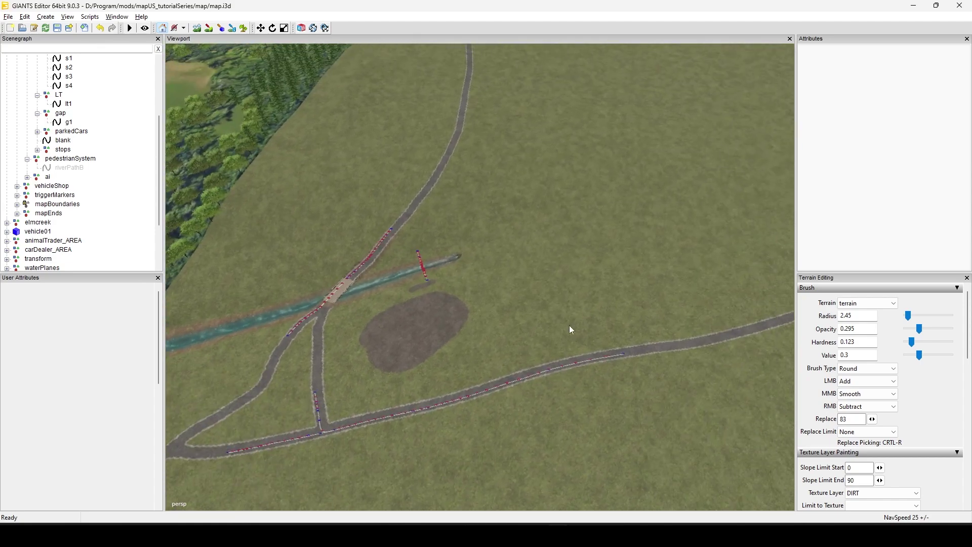
left_click_drag(671, 288, 532, 319, "alt")
middle_click_drag(532, 319, 264, 358, "alt")
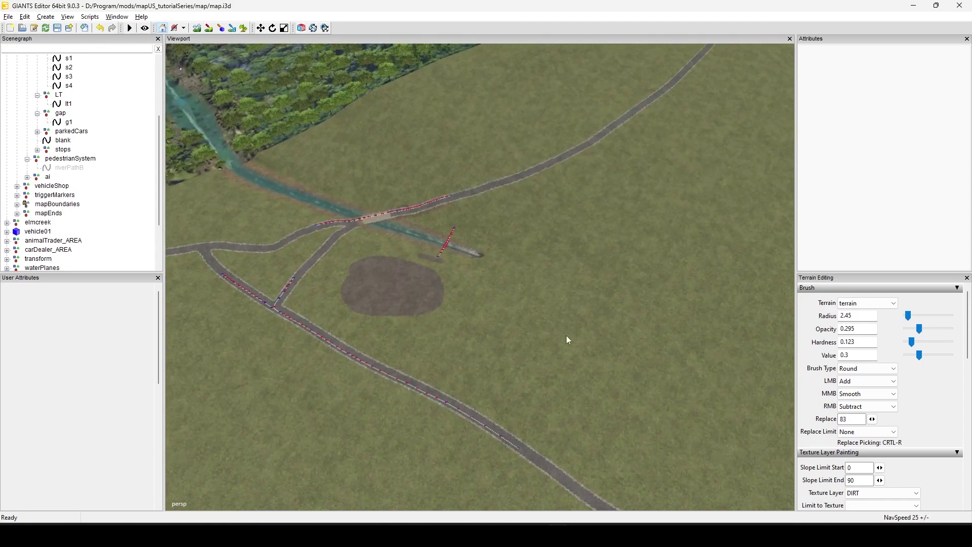
Examine up close how the traffic splines meet and turn at the side-road junction on the main road
left_click_drag(566, 335, 477, 374, "alt")
left_click_drag(535, 406, 528, 364, "alt")
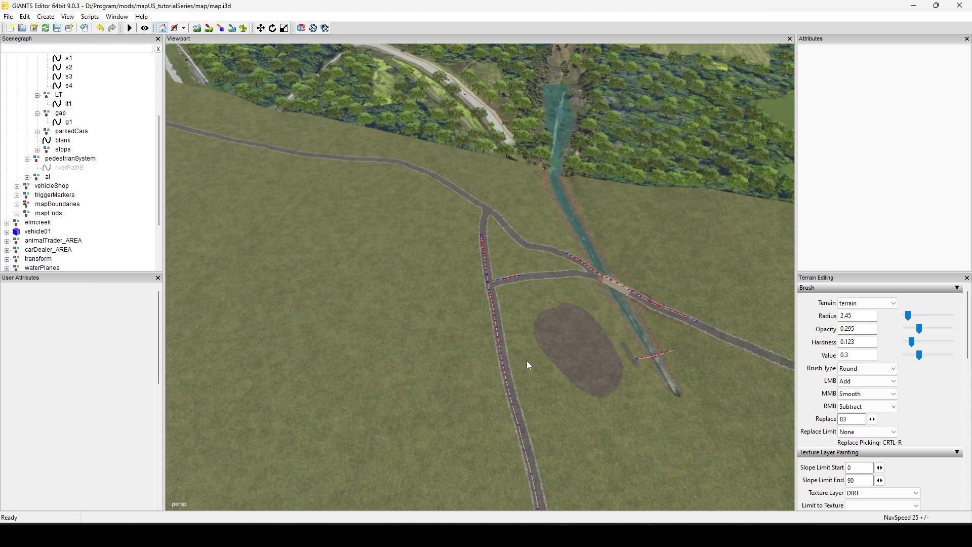
right_click_drag(461, 383, 844, 254, "alt")
right_click_drag(610, 304, 851, 245, "alt")
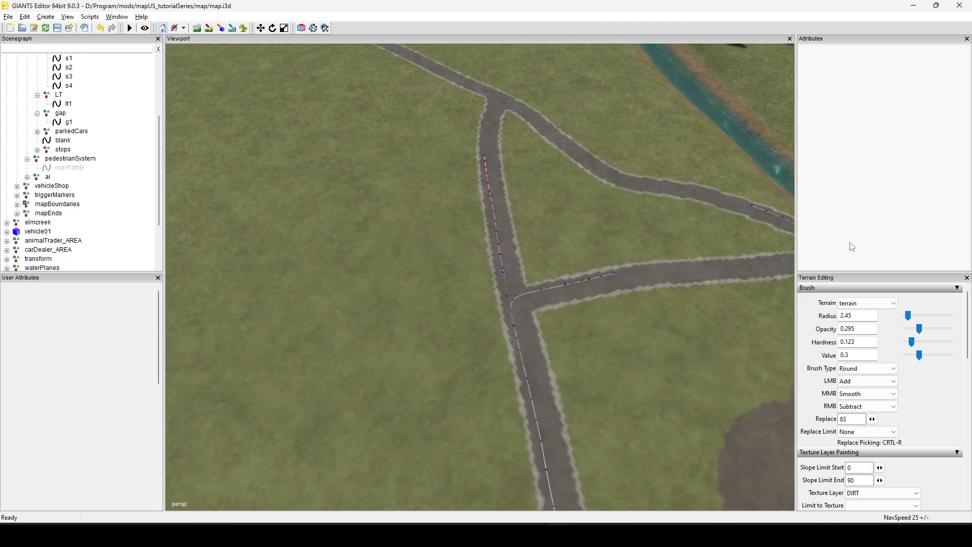
right_click_drag(355, 304, 583, 240, "alt")
left_click_drag(583, 240, 641, 343, "alt")
middle_click_drag(641, 344, 702, 273, "alt")
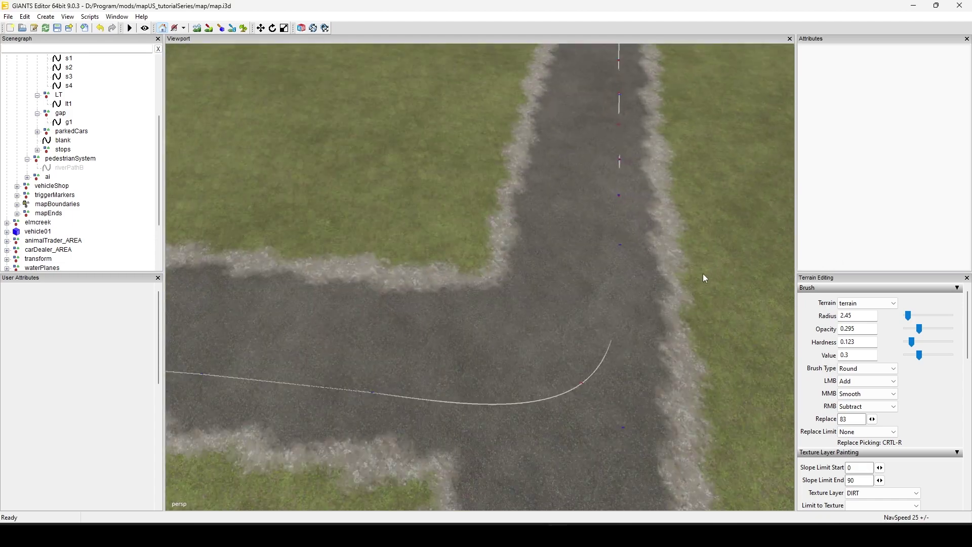
left_click_drag(703, 273, 693, 230, "alt")
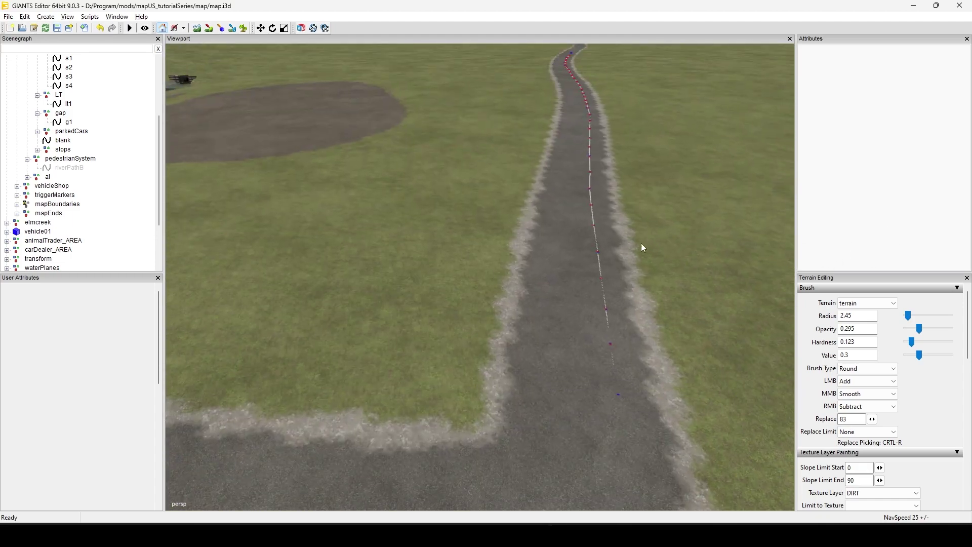
Select road spline s2 beyond the junction and check its start and end points along the main road
left_click(597, 250)
middle_click_drag(733, 113, 689, 290, "alt")
right_click_drag(689, 289, 580, 414, "alt")
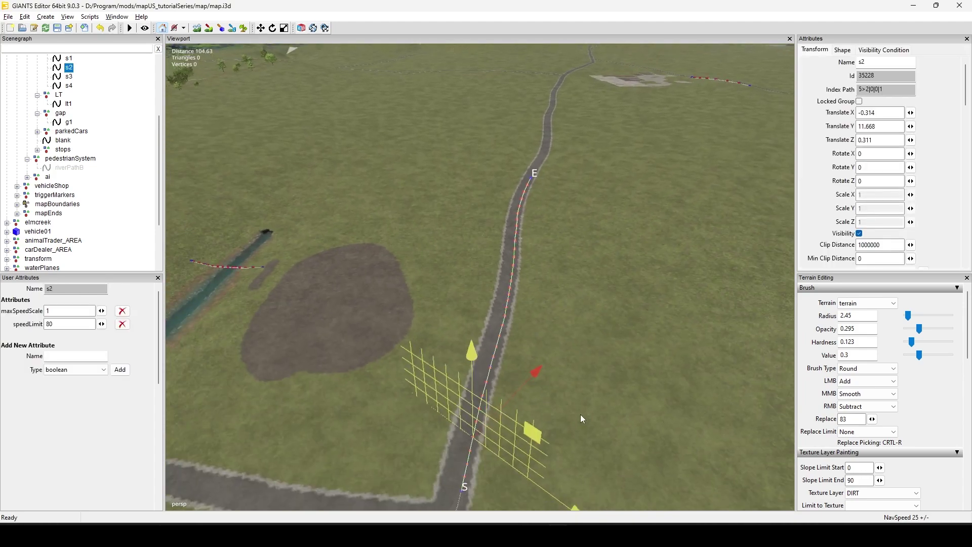
middle_click_drag(581, 414, 665, 285, "alt")
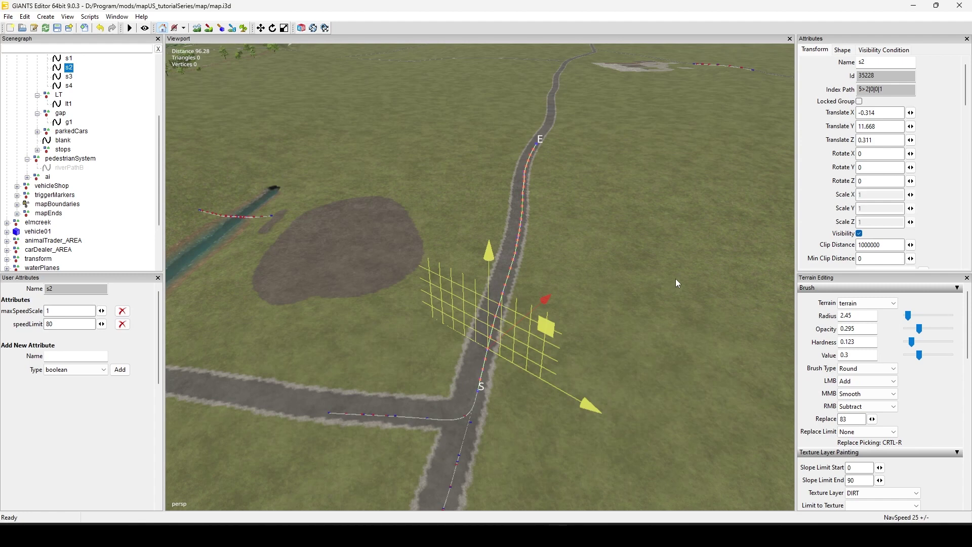
Try reversing spline s2's direction, and switch it back so it starts at the junction again
key("r")
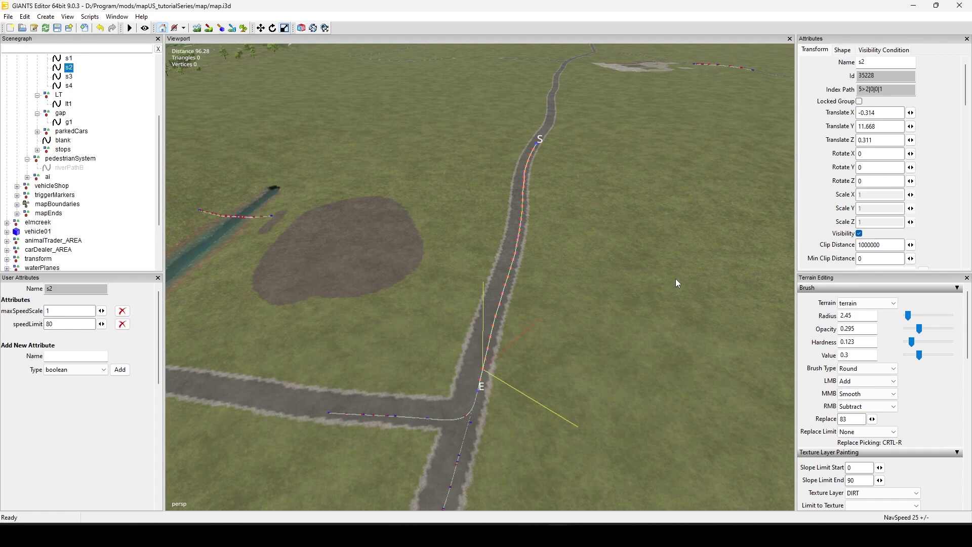
key("r")
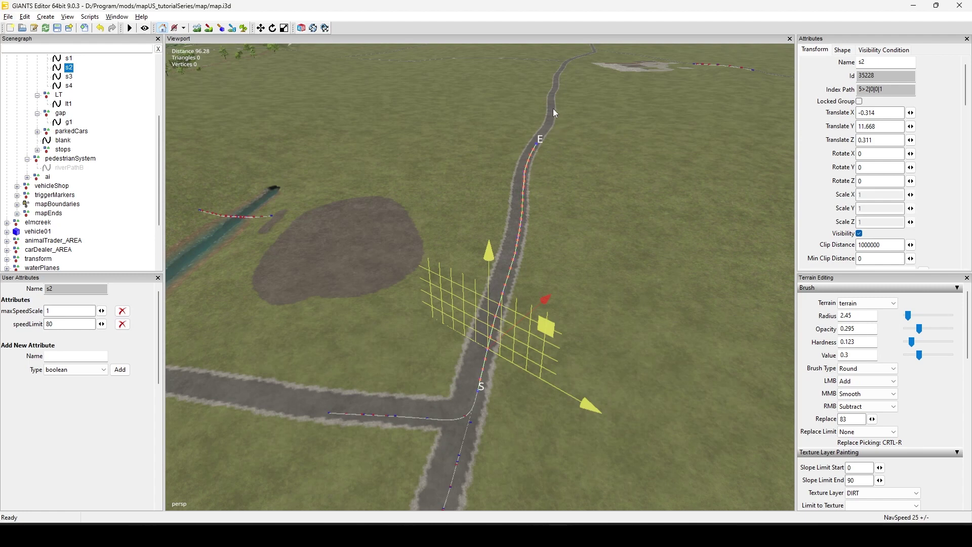
middle_click_drag(663, 328, 644, 282, "alt")
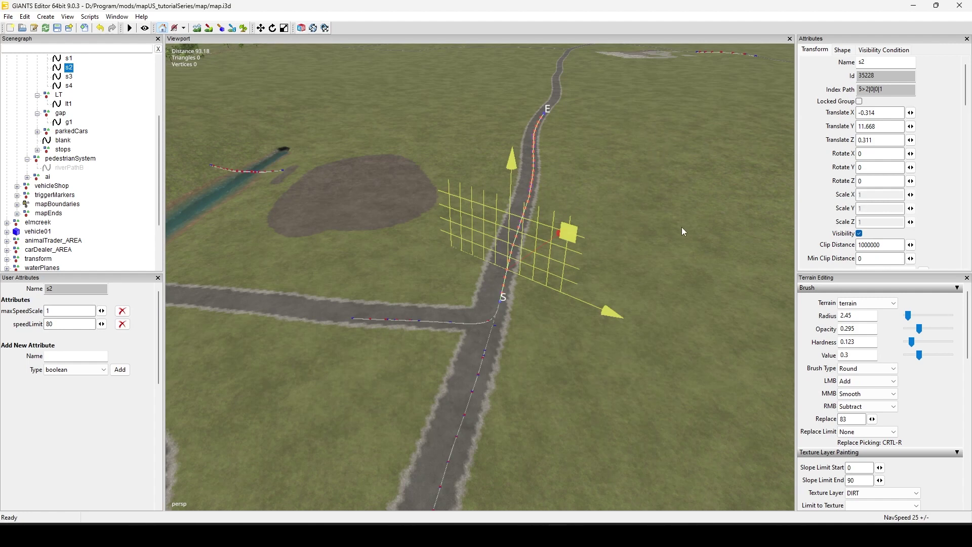
Inspect spline s2 along the main road from its start at the junction to its end point
middle_click_drag(708, 113, 319, 403, "alt")
left_click_drag(552, 320, 580, 337, "alt")
middle_click_drag(581, 337, 404, 381, "alt")
scroll(458, 344, "up", 3)
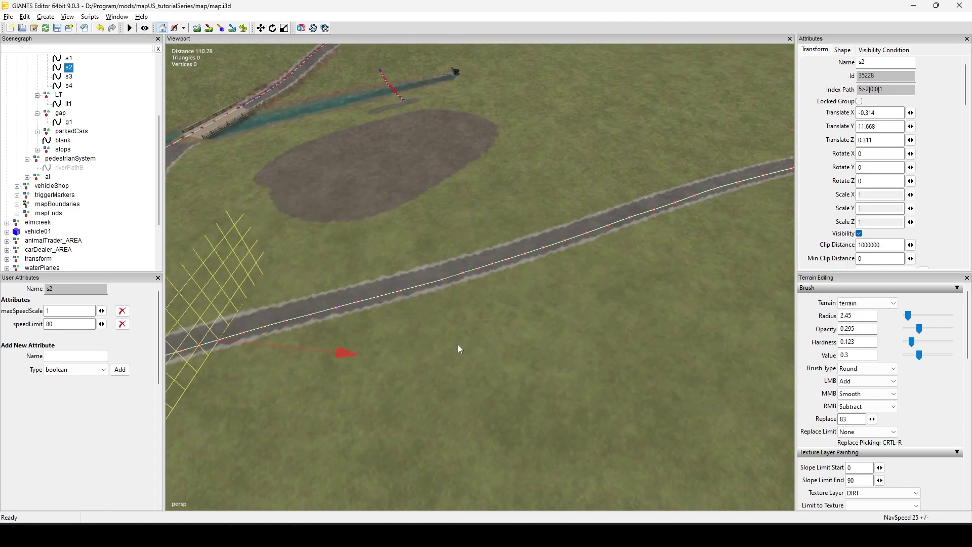
left_click_drag(518, 355, 571, 216, "alt")
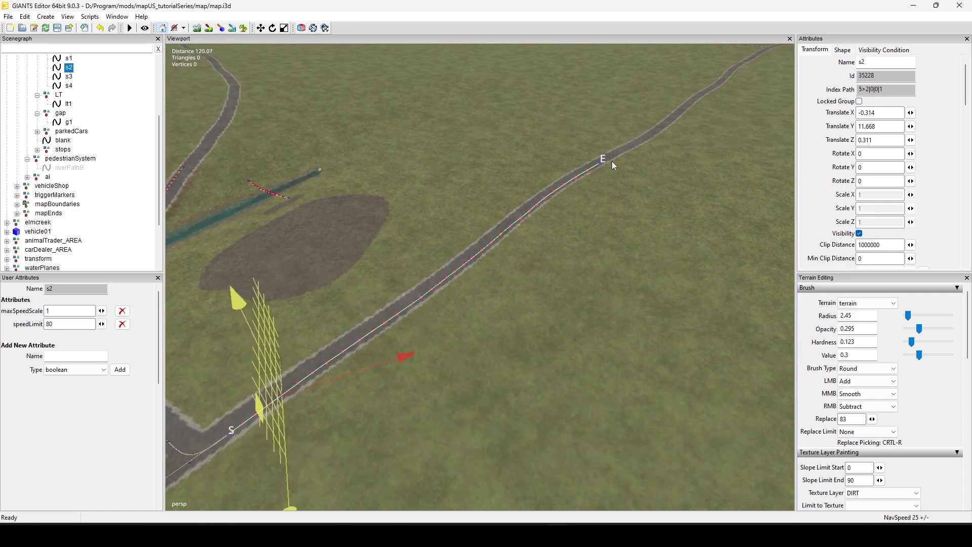
middle_click_drag(504, 358, 674, 337, "alt")
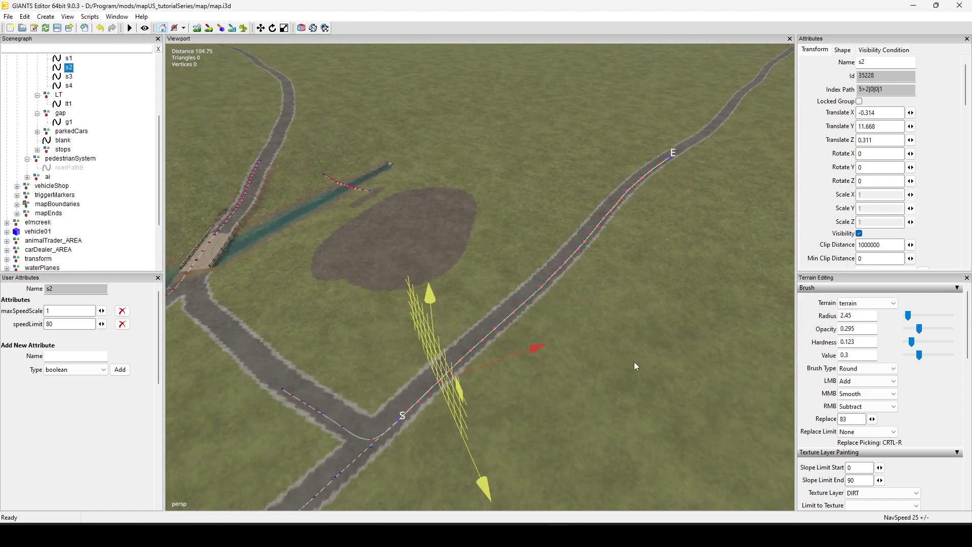
middle_click_drag(671, 212, 524, 365, "alt")
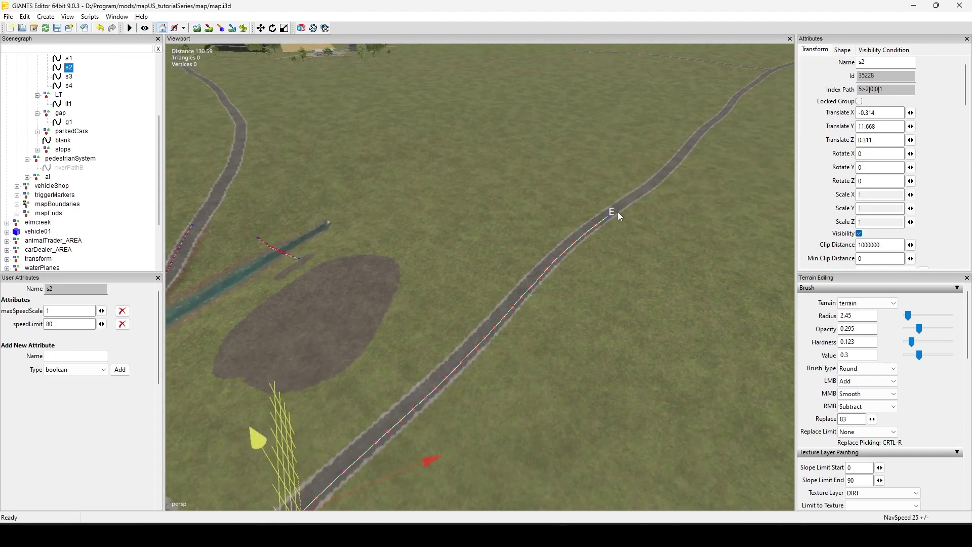
middle_click_drag(560, 413, 708, 213, "alt")
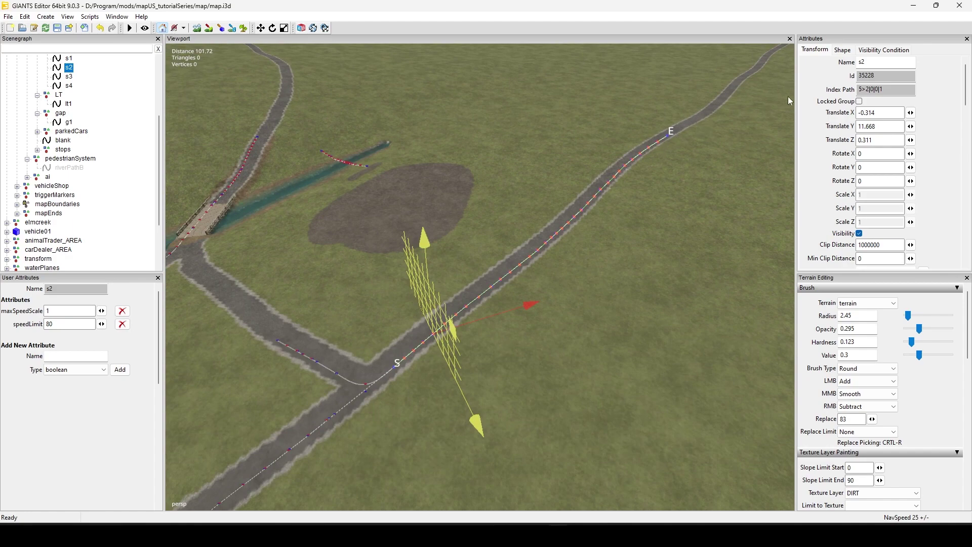
Survey the roads beyond the end of s2, including the junctions beside the farmyard, and return to the bridge
middle_click_drag(787, 96, 341, 482, "alt")
left_click_drag(580, 326, 486, 325, "alt")
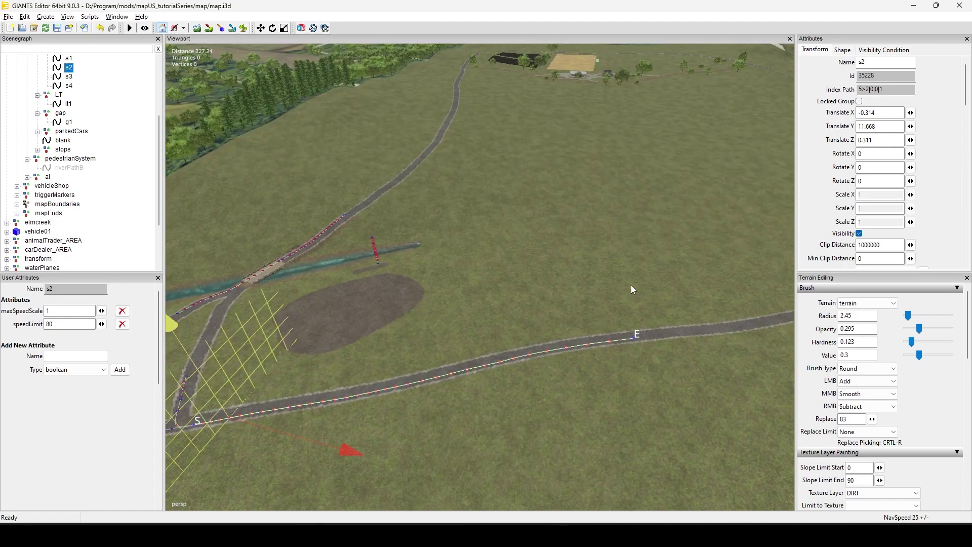
middle_click_drag(631, 285, 473, 329, "alt")
mouse_move(559, 355)
left_mouse_down("alt")
mouse_move(373, 360)
mouse_move(465, 432)
mouse_move(345, 279)
left_mouse_up("alt")
middle_click_drag(620, 200, 329, 309, "alt")
middle_click_drag(653, 241, 342, 354, "alt")
left_click_drag(343, 355, 413, 336, "alt")
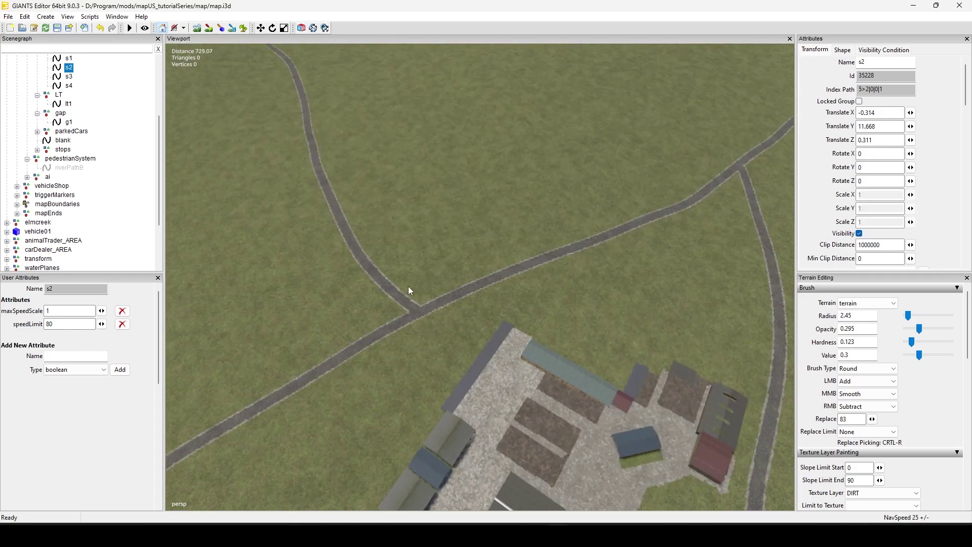
left_click_drag(332, 192, 464, 361, "alt")
middle_click_drag(517, 371, 566, 145, "alt")
scroll(434, 376, "down", 4)
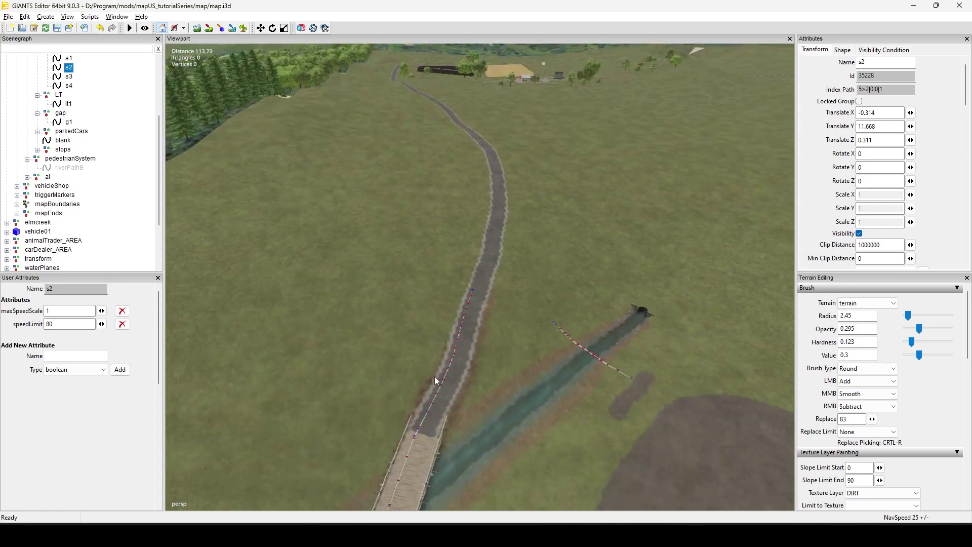
Compare the bridge road's spline with s2 and the turn spline across the whole junction area
middle_click_drag(434, 376, 528, 178, "alt")
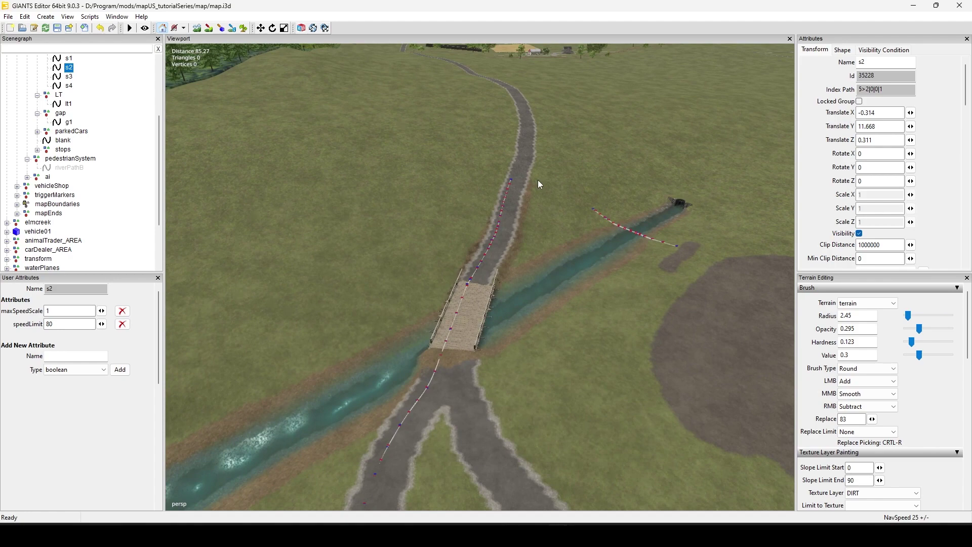
left_click_drag(538, 180, 699, 315, "alt")
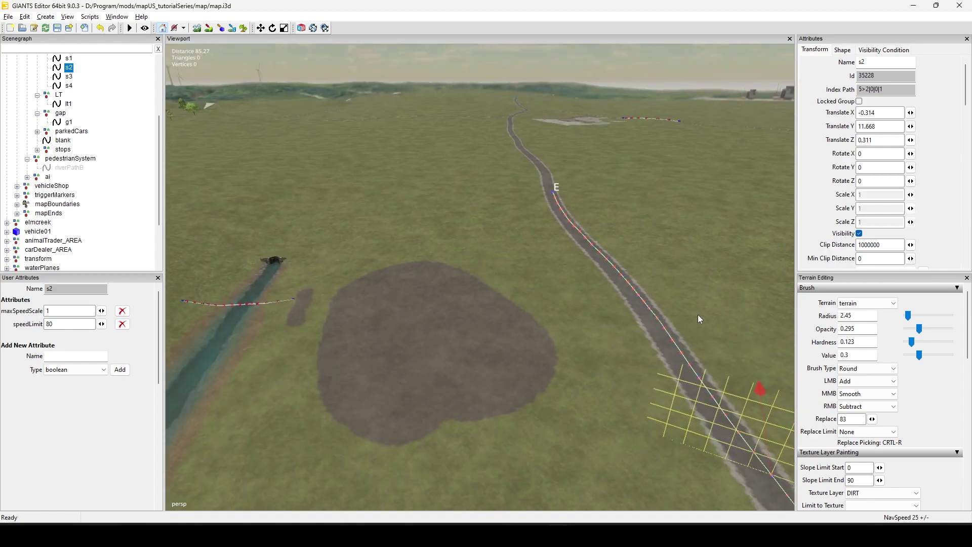
middle_click_drag(698, 314, 537, 323, "alt")
left_click_drag(537, 324, 536, 361, "alt")
scroll(605, 294, "down", 3)
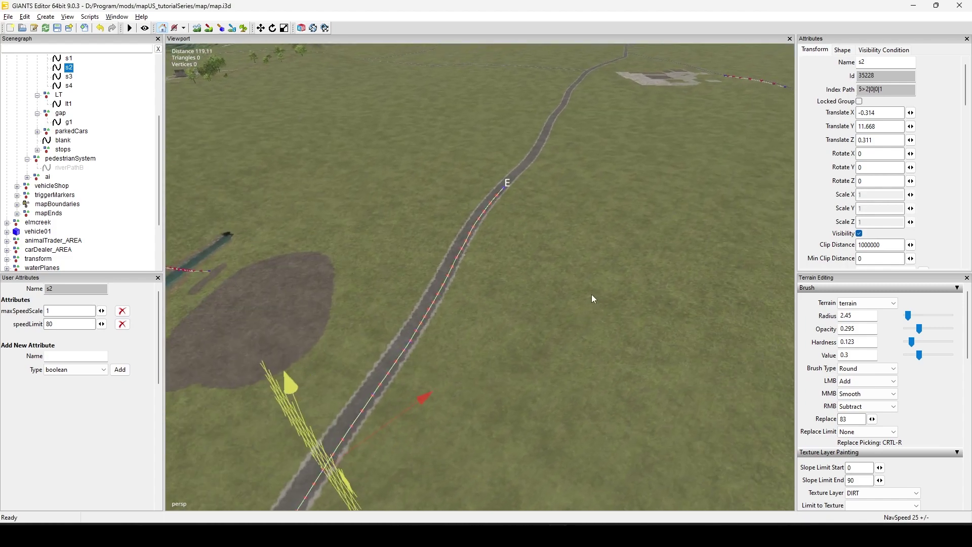
left_click_drag(592, 298, 435, 356, "alt")
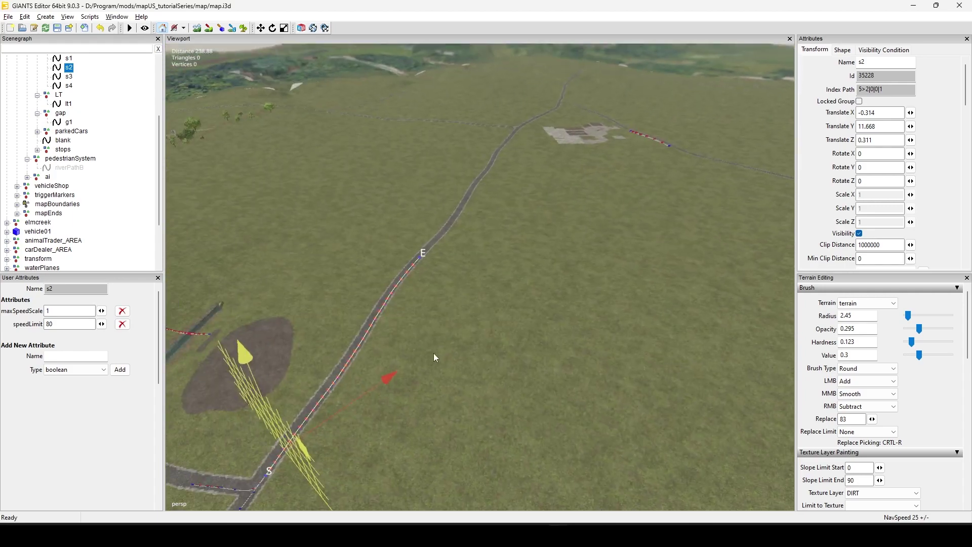
left_click_drag(526, 361, 675, 319, "alt")
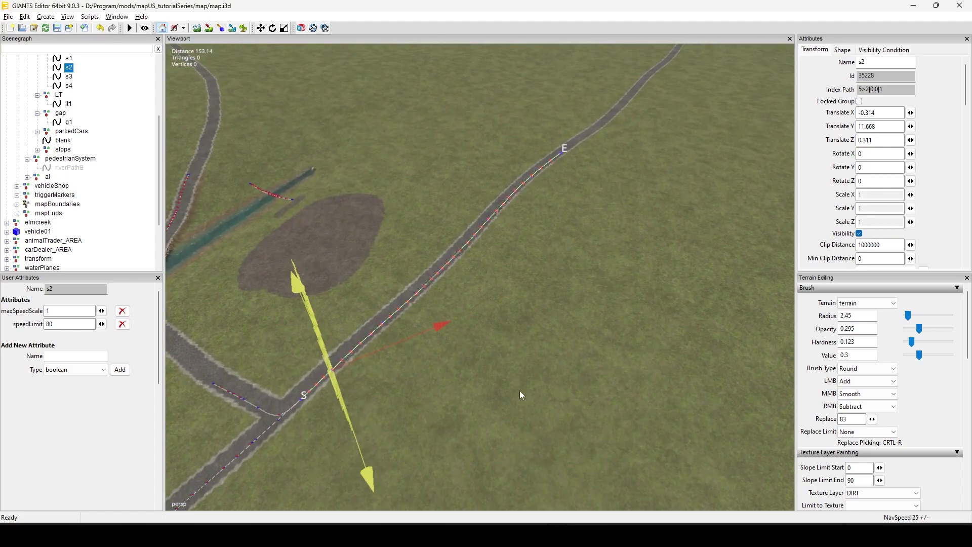
left_click_drag(522, 395, 434, 269, "alt")
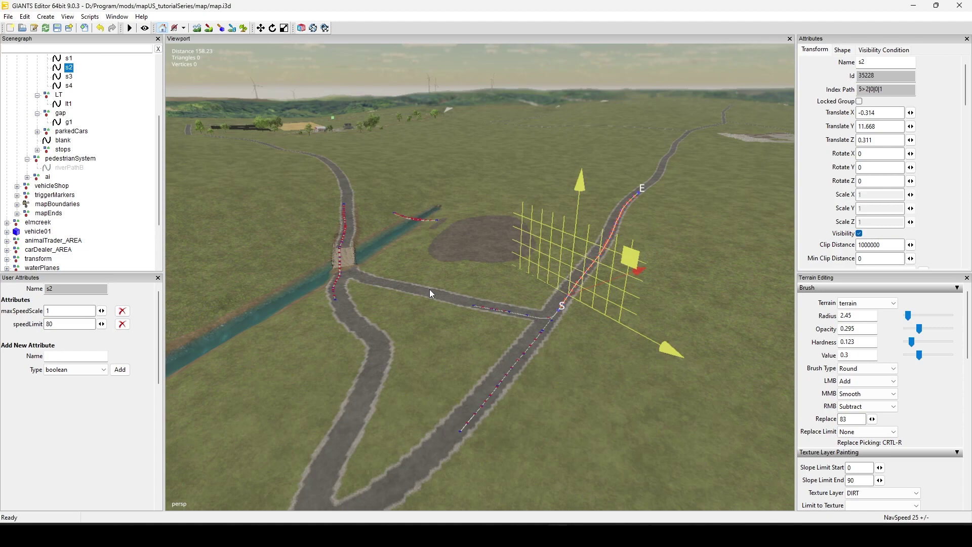
left_click_drag(443, 310, 466, 372, "alt")
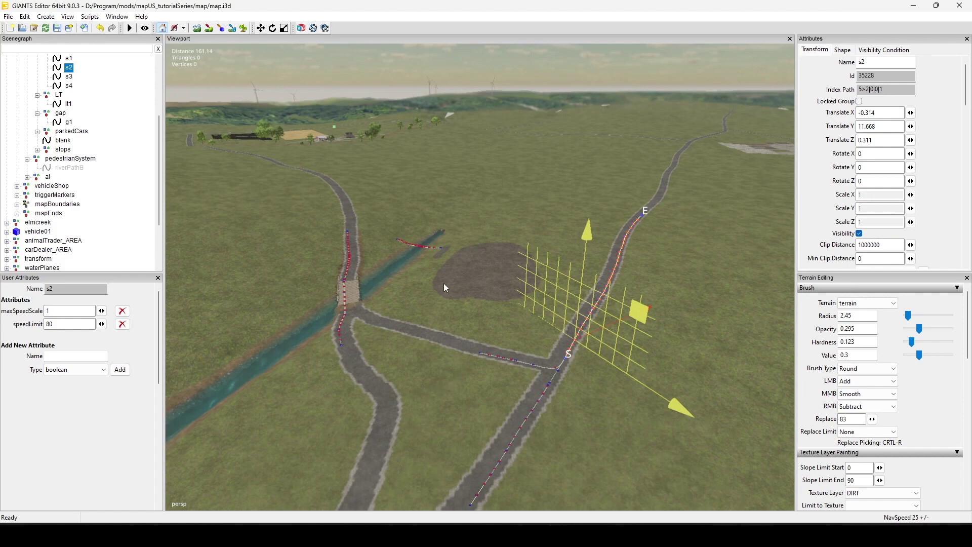
middle_click_drag(555, 149, 392, 442, "alt")
middle_click_drag(434, 335, 318, 414, "alt")
left_click_drag(319, 414, 638, 396, "alt")
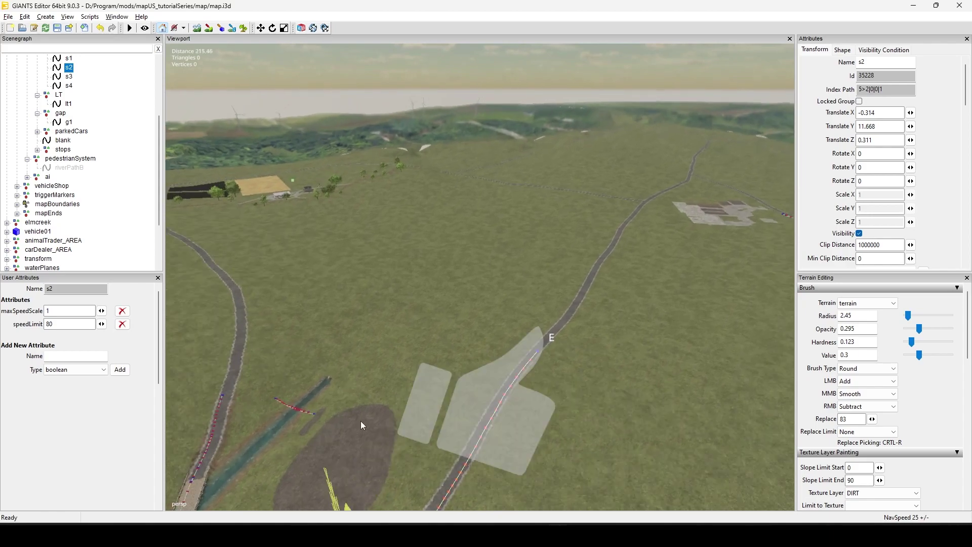
middle_click_drag(537, 357, 589, 383, "alt")
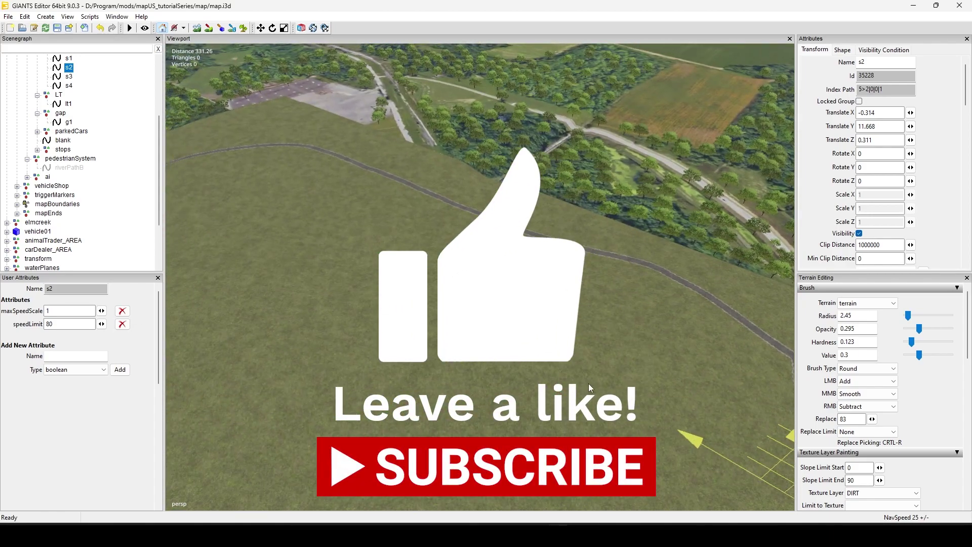